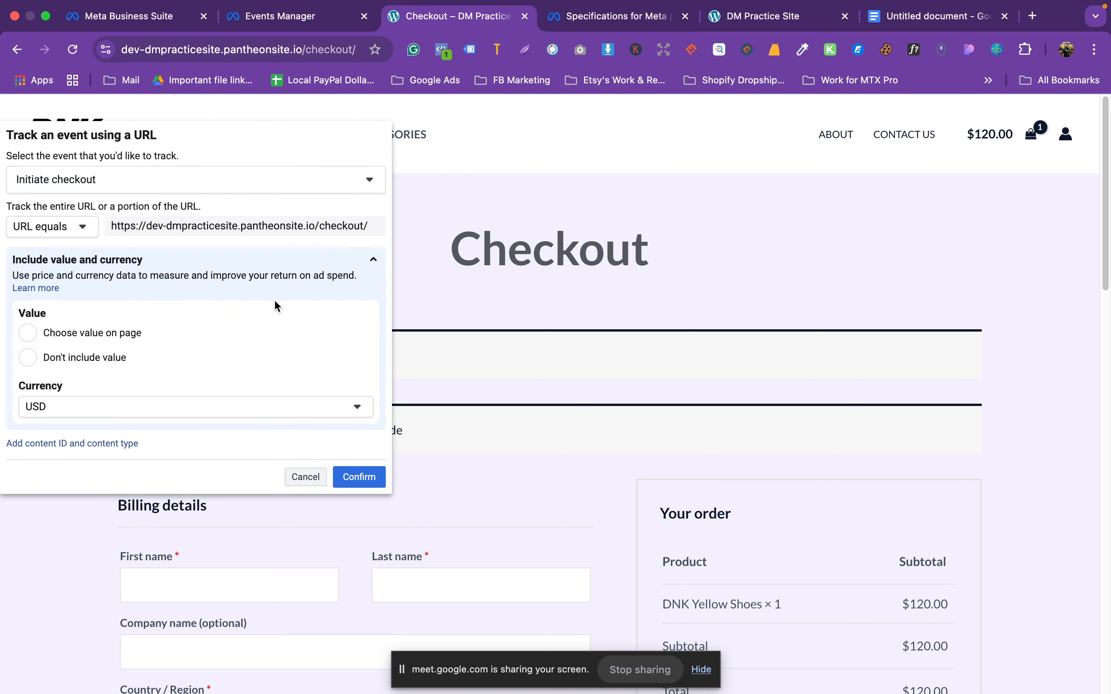
Step: Set the Initiate checkout event to take its value from the page, which crashes the tab
{"action": "left_click", "coordinate": [121, 340]}
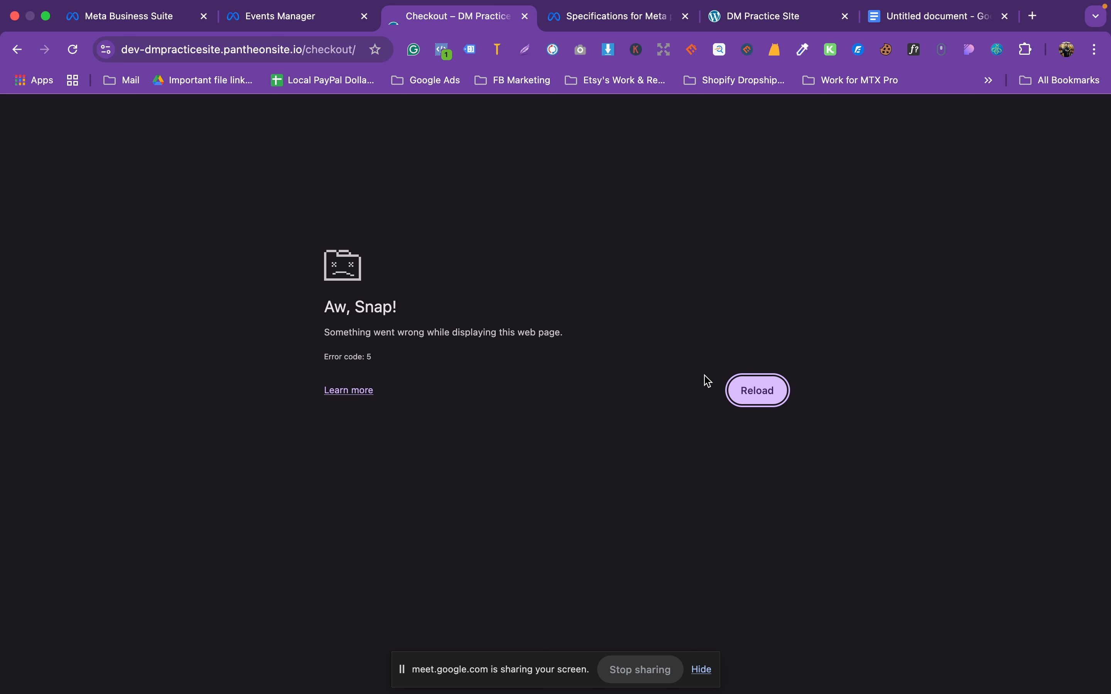
Step: Reload the crashed checkout page and come back to it from the fullscreen Facebook window
{"action": "left_click", "coordinate": [758, 392]}
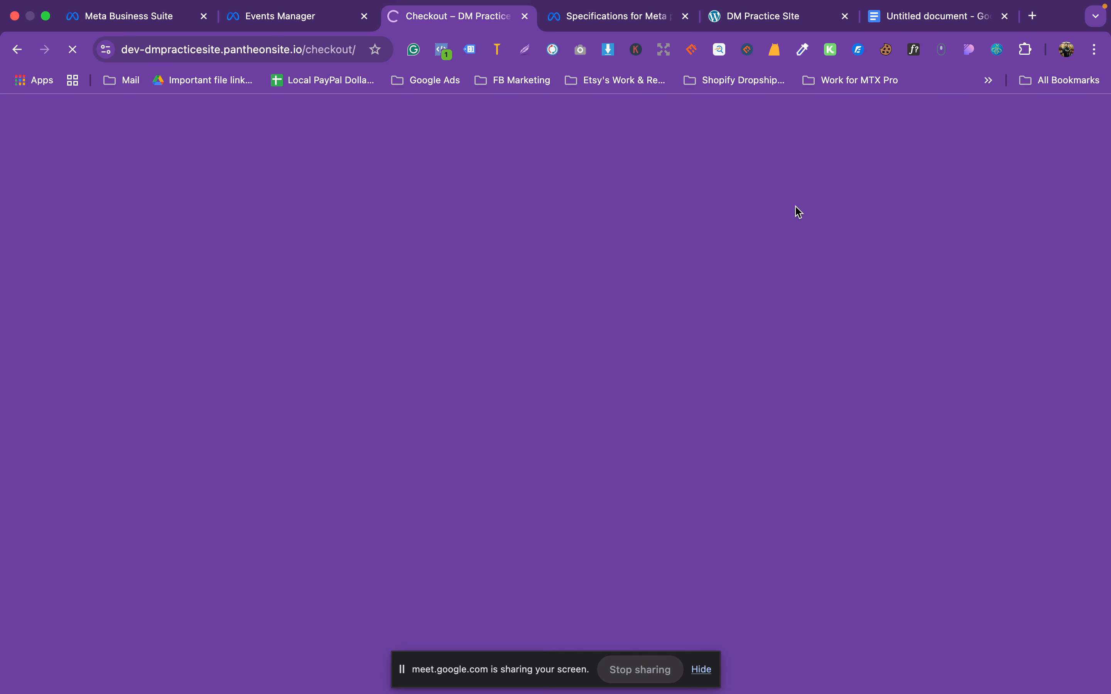
{"action": "mouse_move", "coordinate": [1109, 1]}
{"action": "left_click", "coordinate": [685, 60]}
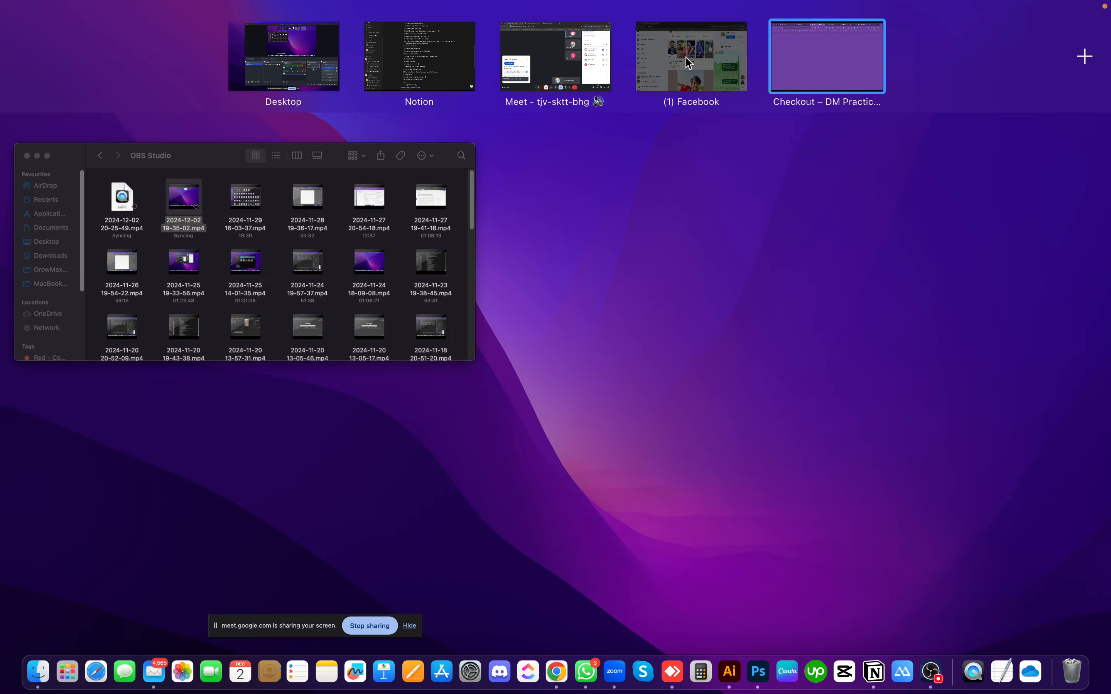
{"action": "left_click", "coordinate": [17, 16]}
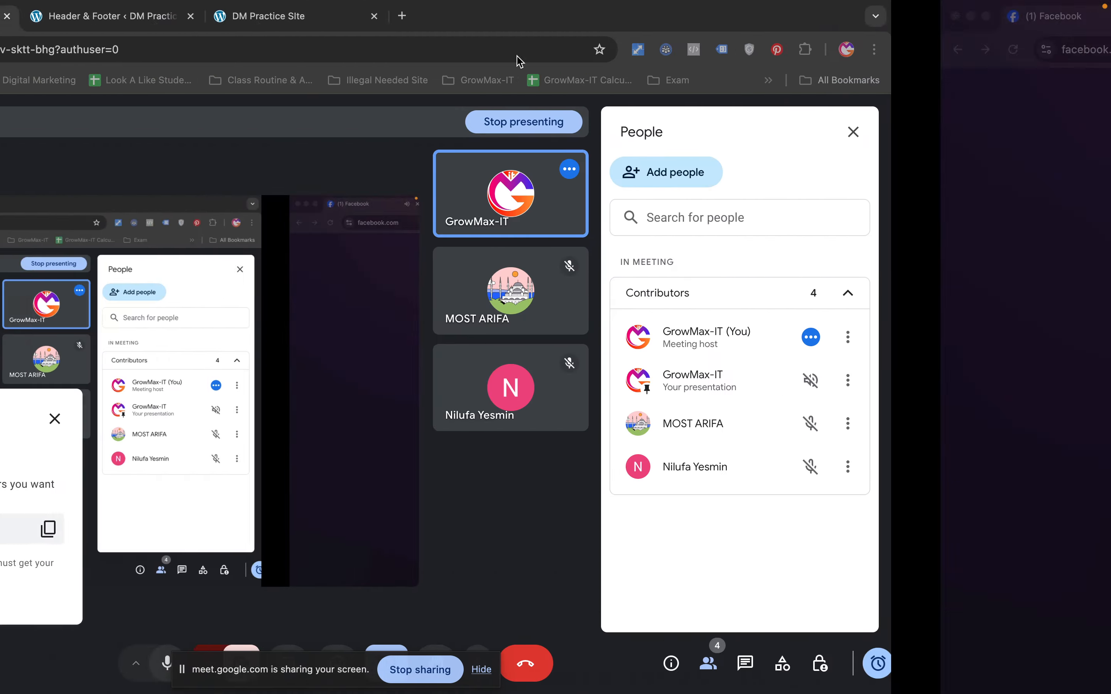
{"action": "mouse_move", "coordinate": [1109, 2]}
{"action": "left_click", "coordinate": [760, 55]}
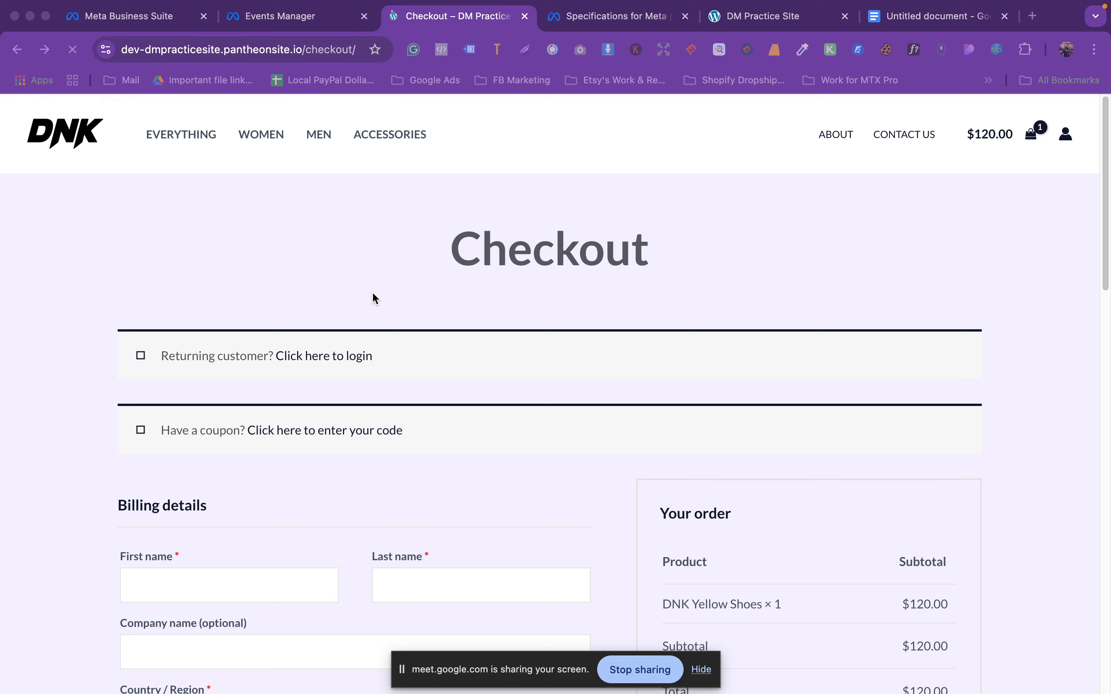
{"action": "scroll", "coordinate": [730, 312], "scroll_direction": "down", "scroll_amount": 5}
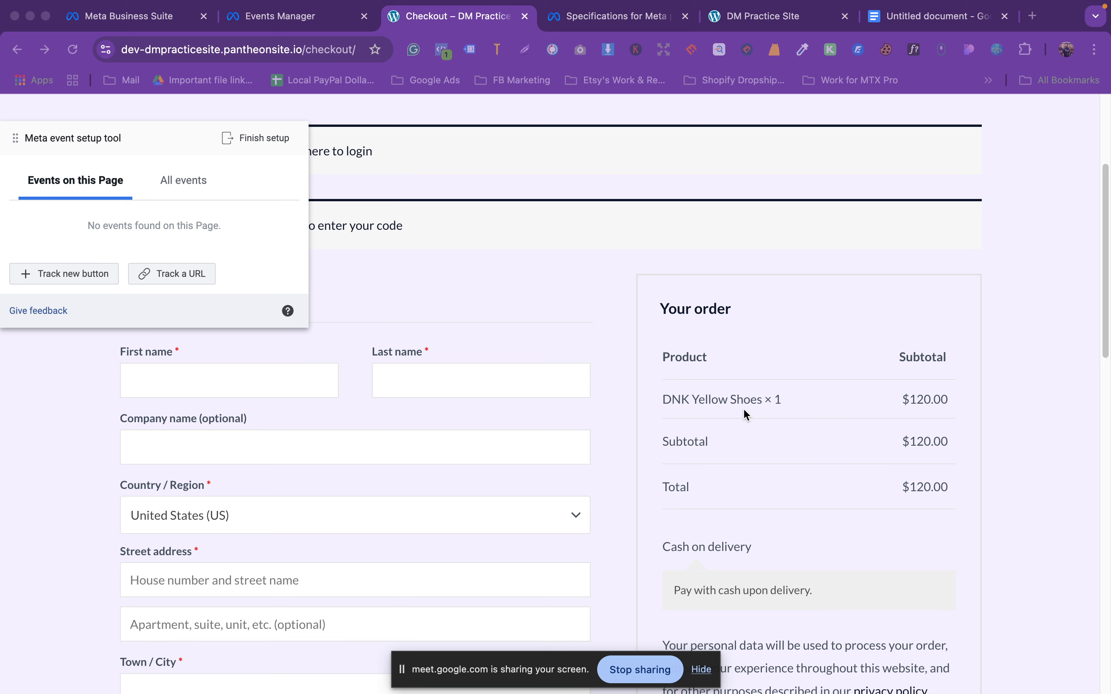
{"action": "scroll", "coordinate": [780, 409], "scroll_direction": "down", "scroll_amount": 1}
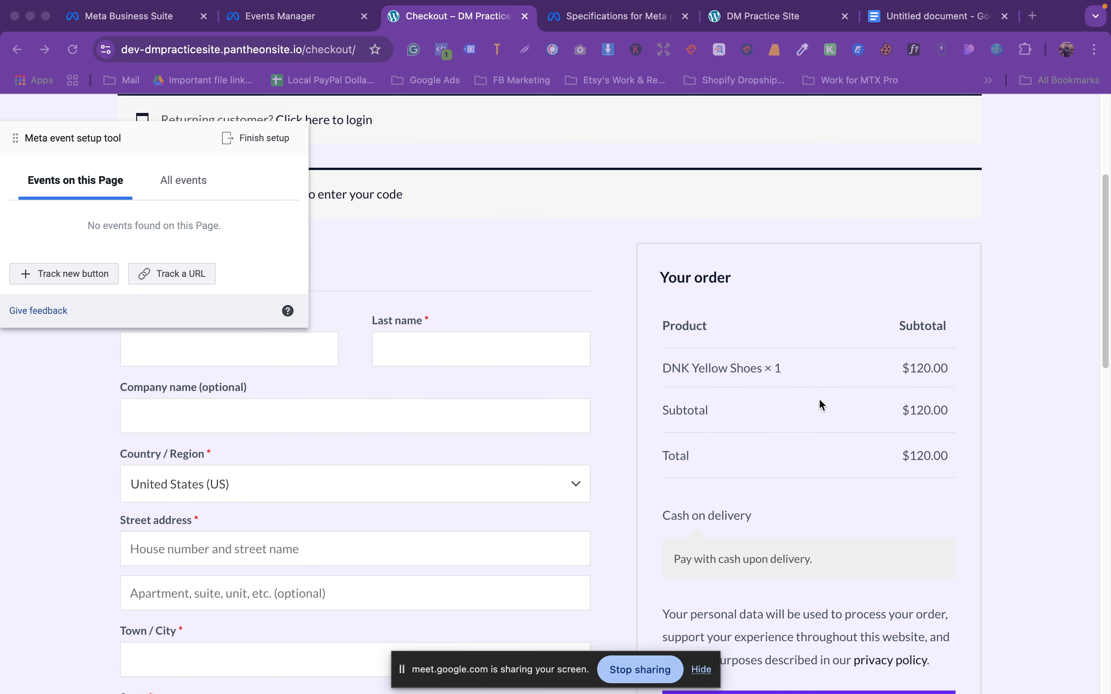
Step: Track the checkout URL as Initiate checkout, using the order total on the page as its value
{"action": "left_click", "coordinate": [184, 274]}
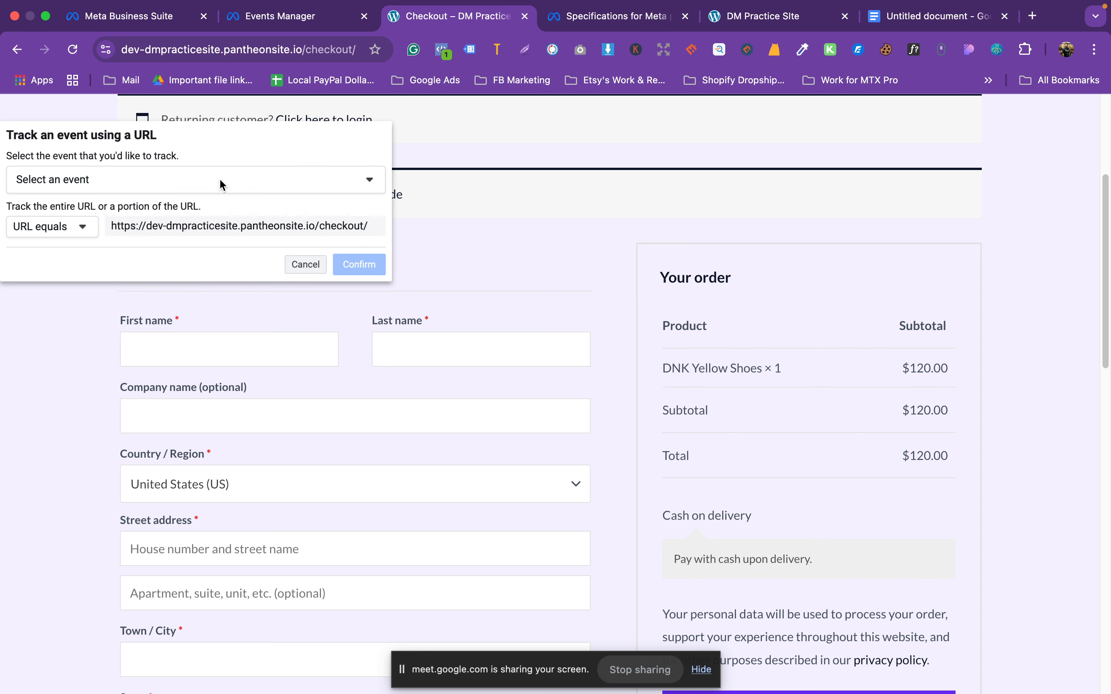
{"action": "left_click", "coordinate": [220, 183]}
{"action": "left_click", "coordinate": [69, 248]}
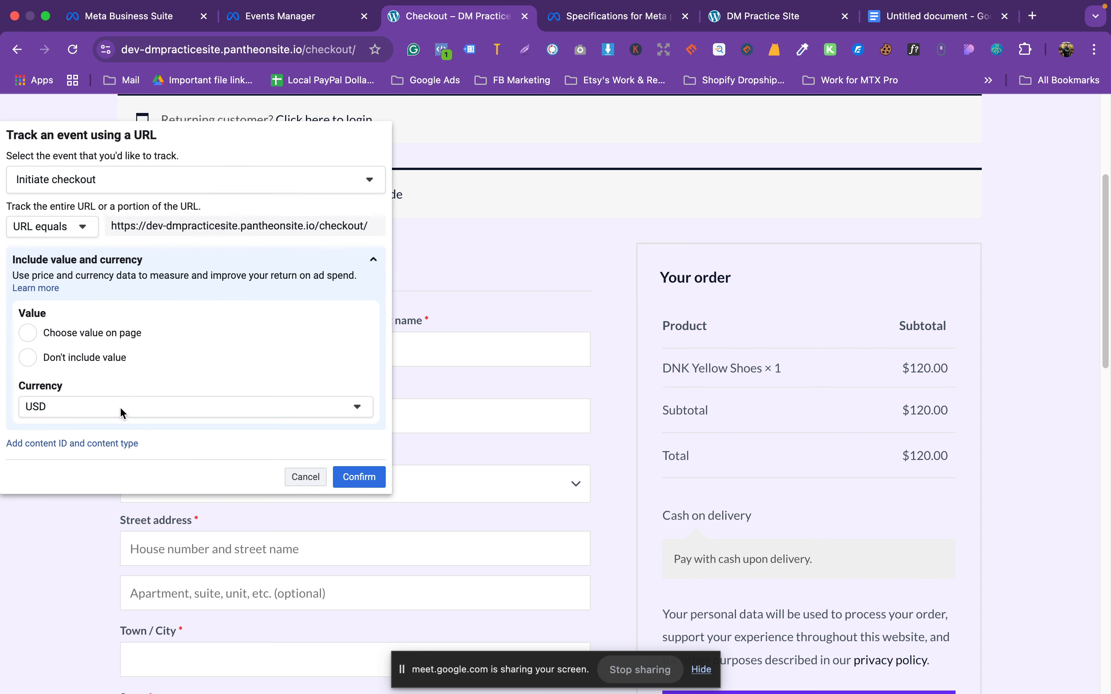
{"action": "left_click", "coordinate": [57, 335]}
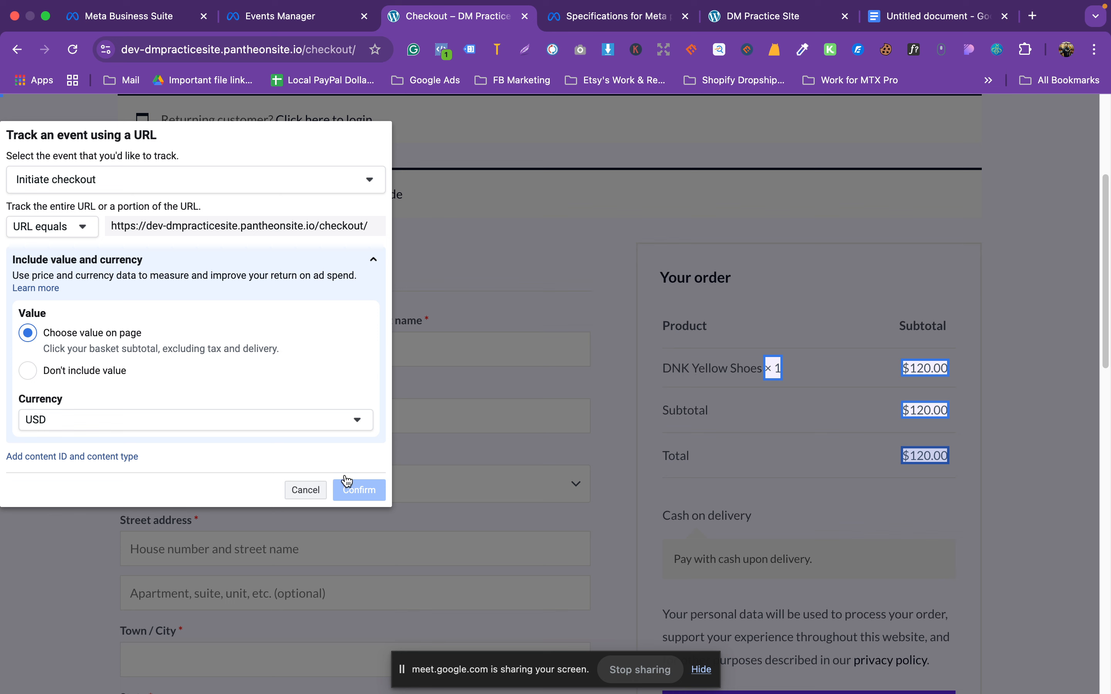
{"action": "left_click", "coordinate": [73, 49]}
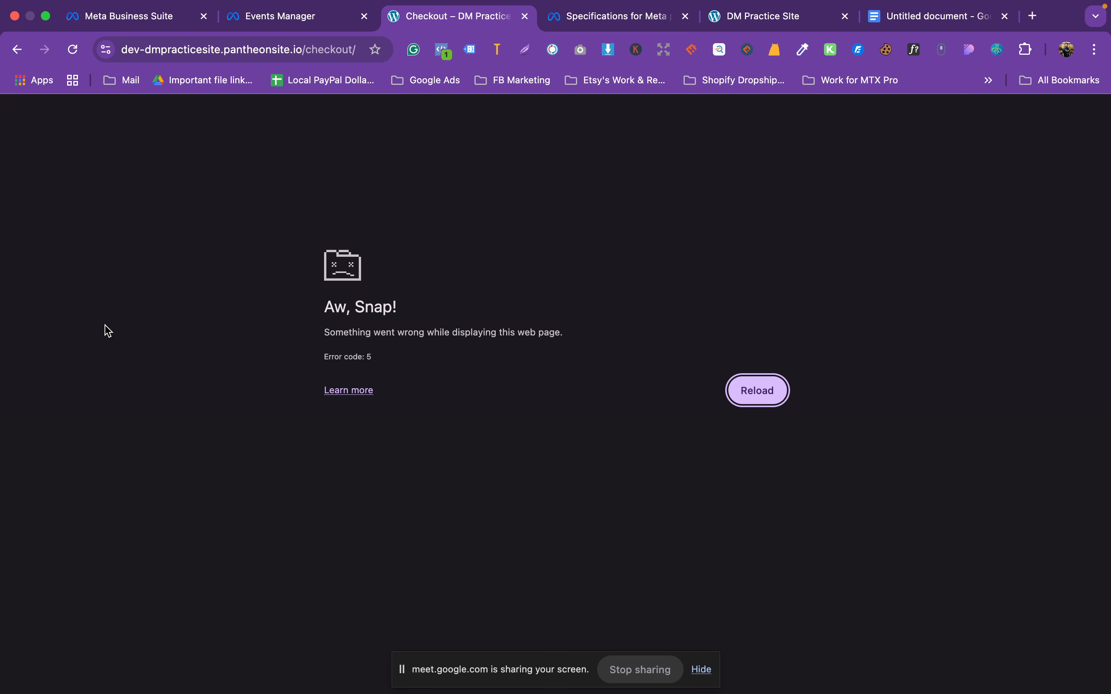
Step: After reloading, save an Initiate checkout URL event with Don't include value
{"action": "left_click", "coordinate": [784, 395]}
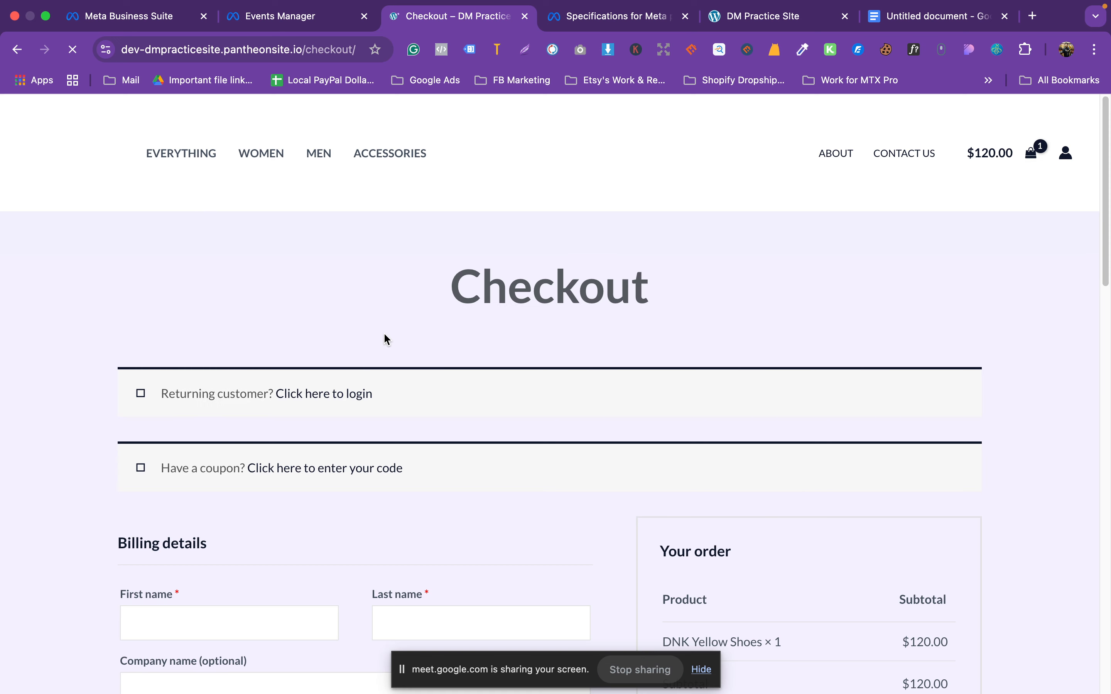
{"action": "scroll", "coordinate": [814, 415], "scroll_direction": "down", "scroll_amount": 5}
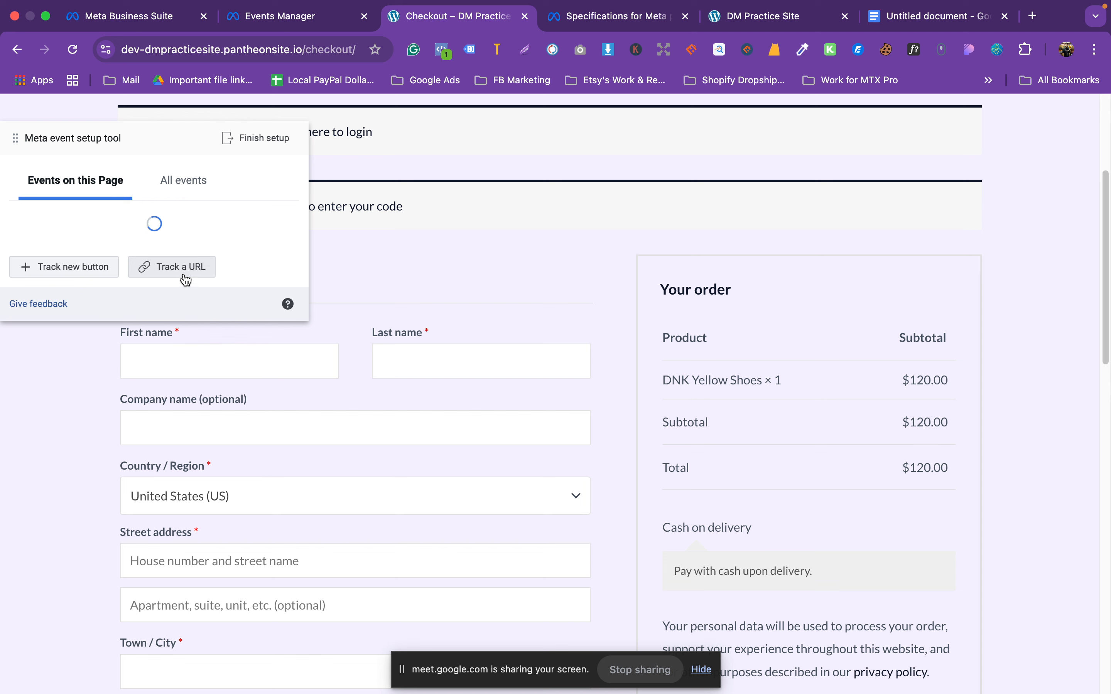
{"action": "left_click", "coordinate": [183, 275]}
{"action": "left_click", "coordinate": [224, 181]}
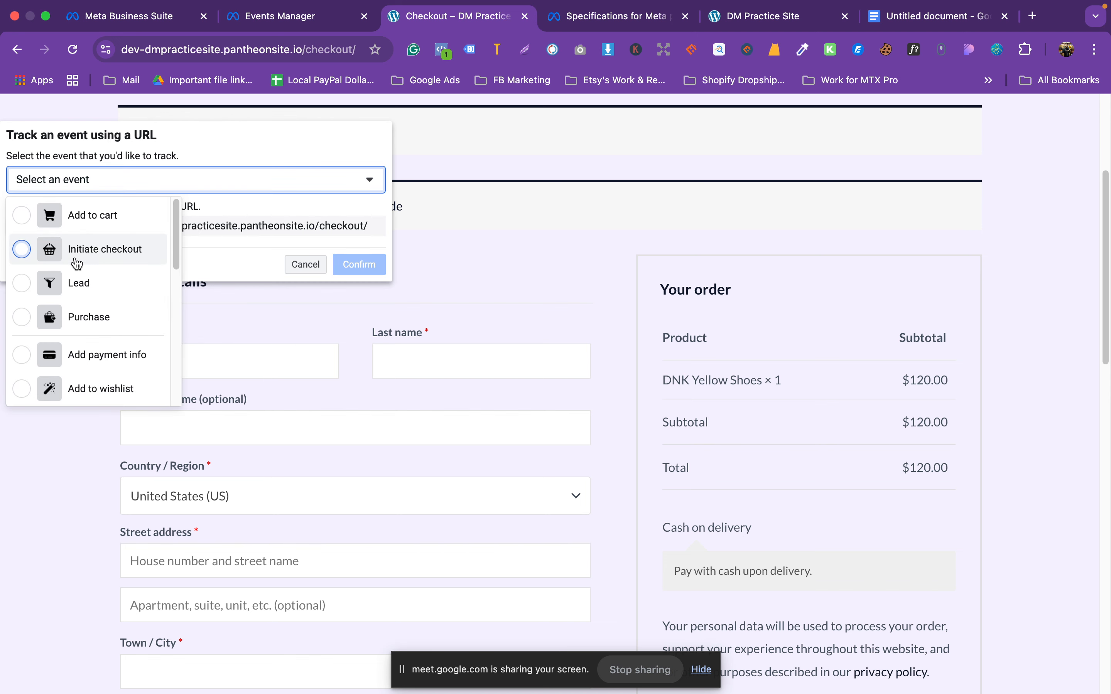
{"action": "left_click", "coordinate": [74, 258]}
{"action": "left_click", "coordinate": [72, 365]}
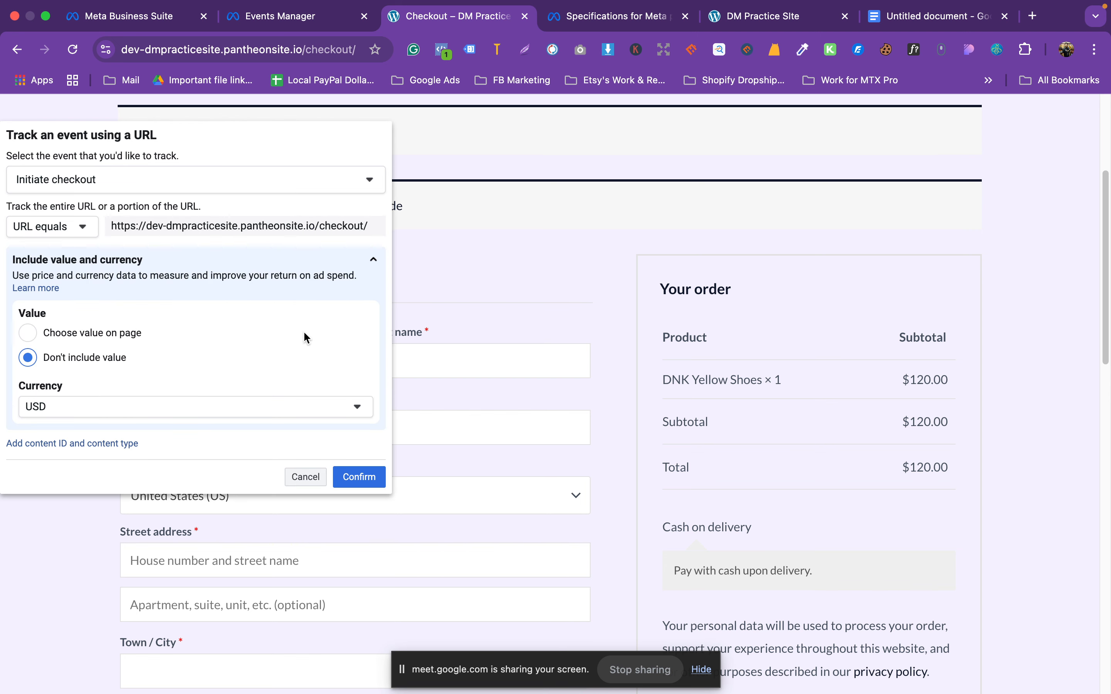
{"action": "scroll", "coordinate": [304, 337], "scroll_direction": "down", "scroll_amount": 3}
{"action": "left_click", "coordinate": [370, 478]}
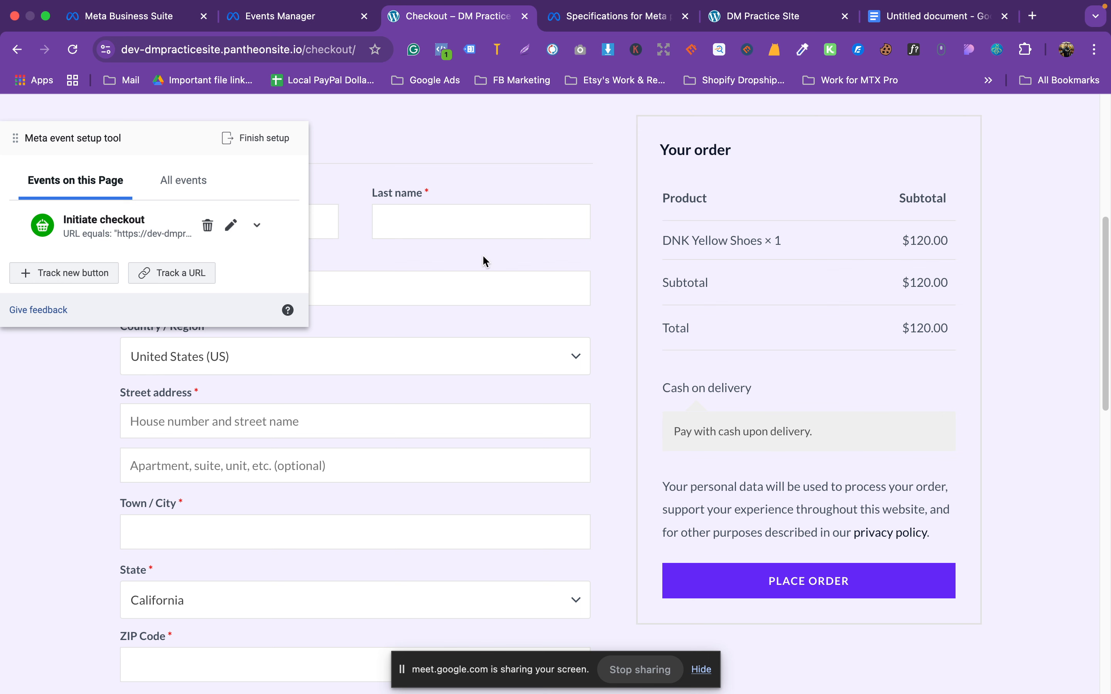
{"action": "scroll", "coordinate": [826, 330], "scroll_direction": "down", "scroll_amount": 2}
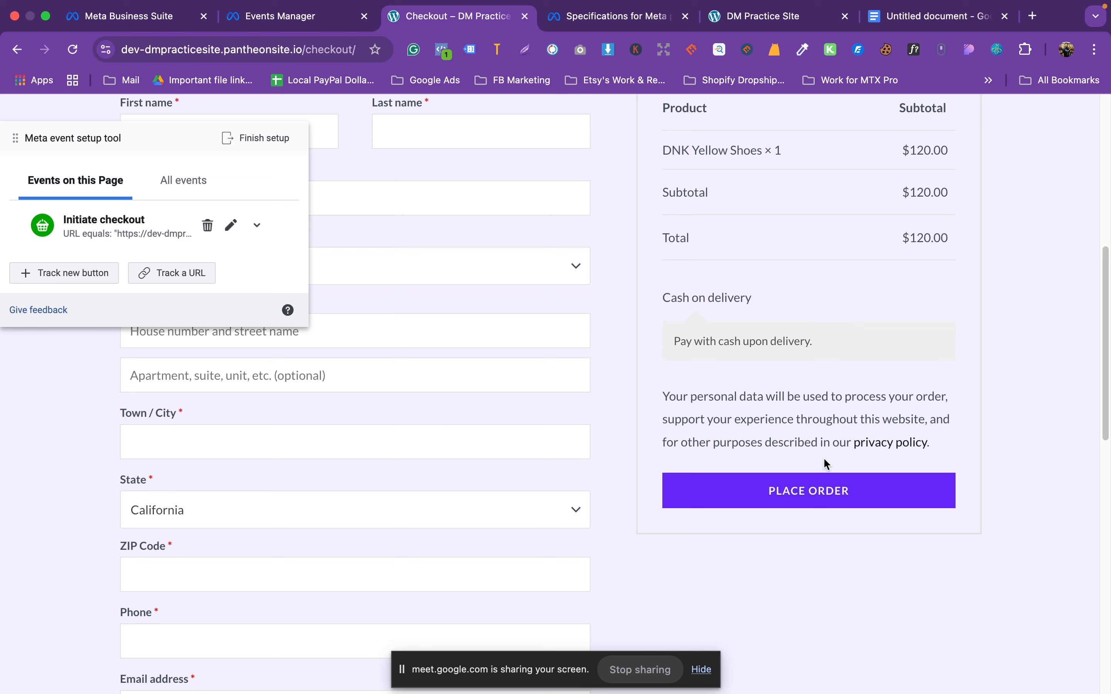
Step: Move the setup panel aside and autofill the billing form with a saved address
{"action": "scroll", "coordinate": [570, 398], "scroll_direction": "up", "scroll_amount": 5}
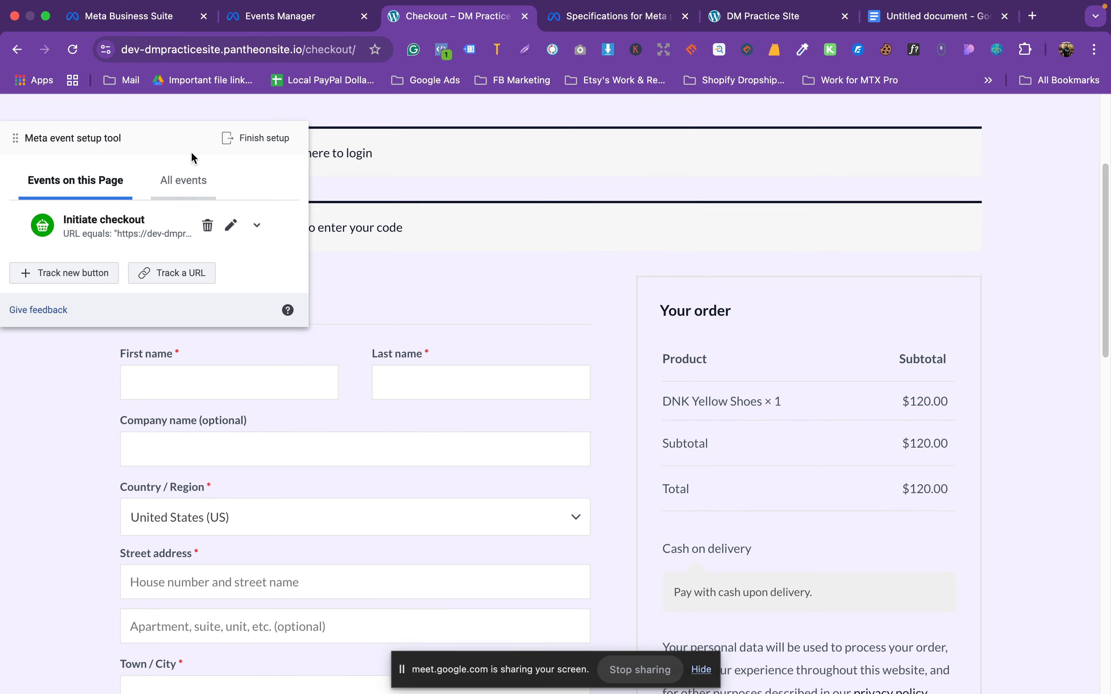
{"action": "left_click_drag", "start_coordinate": [180, 138], "coordinate": [938, 130]}
{"action": "scroll", "coordinate": [425, 292], "scroll_direction": "up", "scroll_amount": 4}
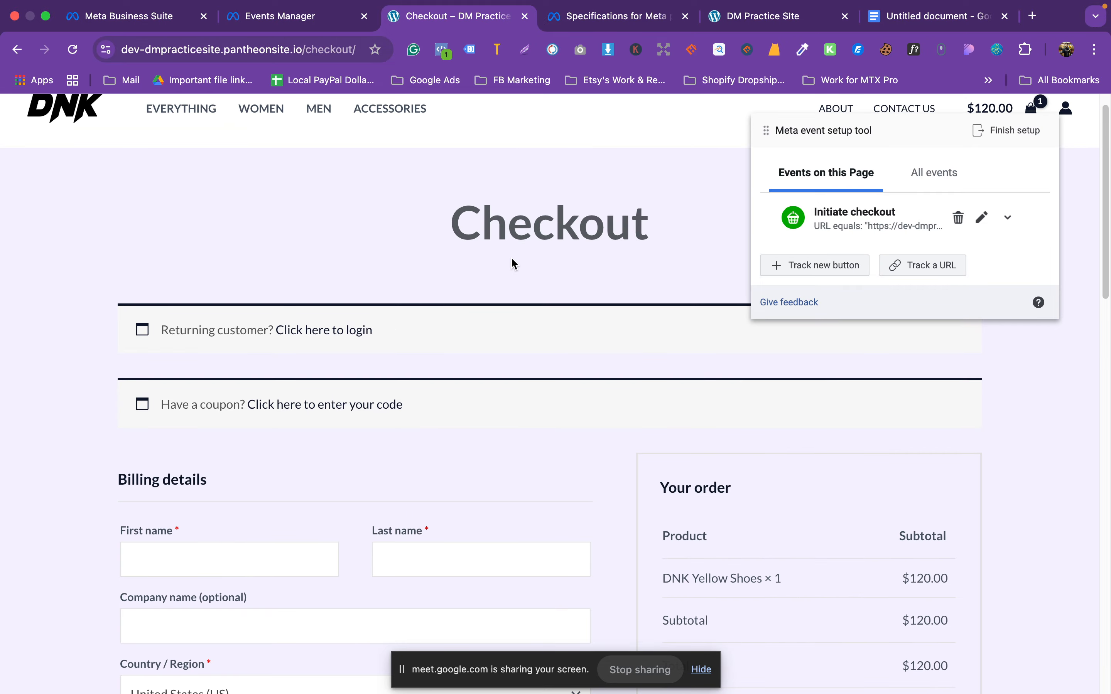
{"action": "scroll", "coordinate": [512, 271], "scroll_direction": "down", "scroll_amount": 3}
{"action": "left_click", "coordinate": [266, 420]}
{"action": "left_click", "coordinate": [267, 469]}
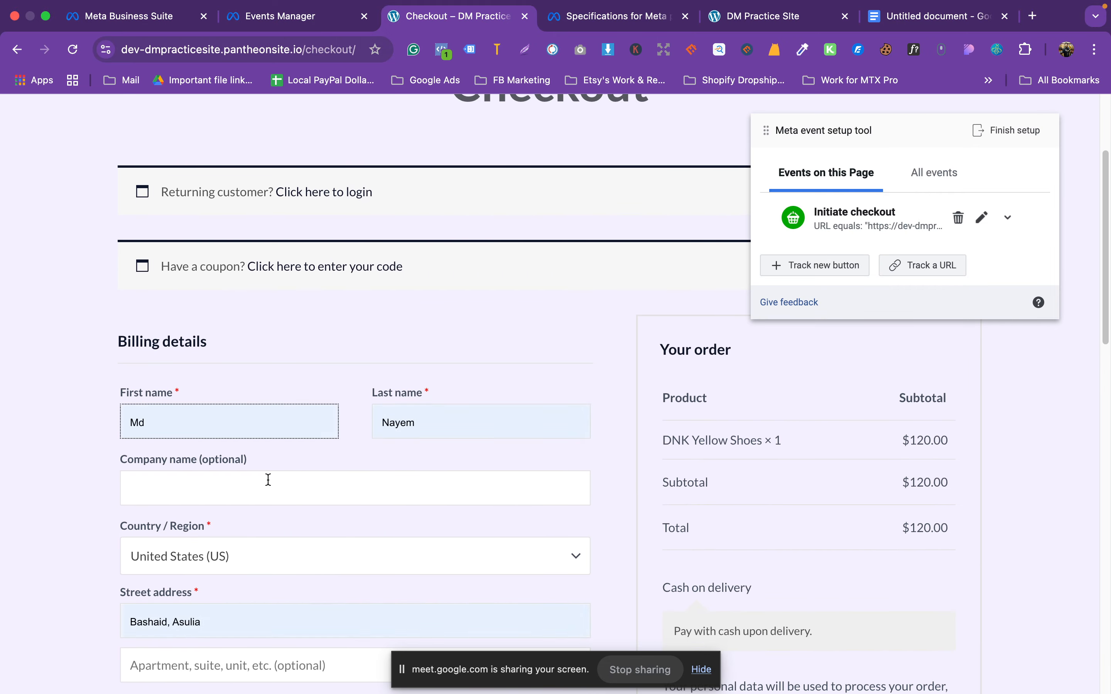
Step: Set District to Bandarban and place the $120.00 DNK Yellow Shoes order
{"action": "scroll", "coordinate": [427, 357], "scroll_direction": "down", "scroll_amount": 6}
{"action": "scroll", "coordinate": [427, 364], "scroll_direction": "down", "scroll_amount": 1}
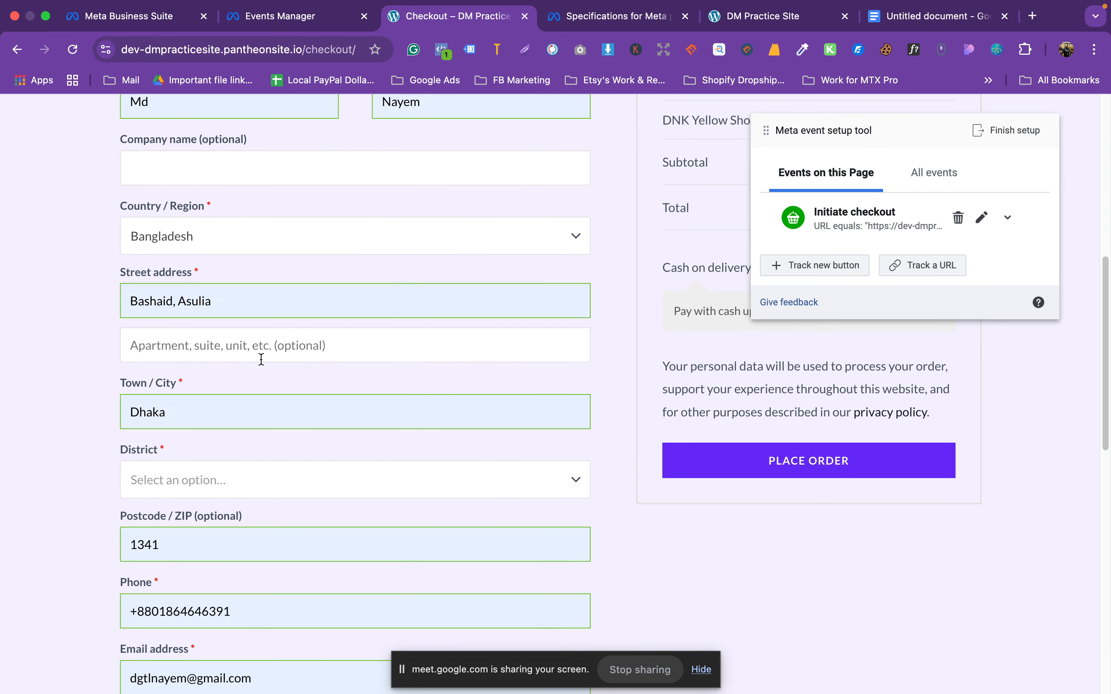
{"action": "scroll", "coordinate": [260, 367], "scroll_direction": "down", "scroll_amount": 1}
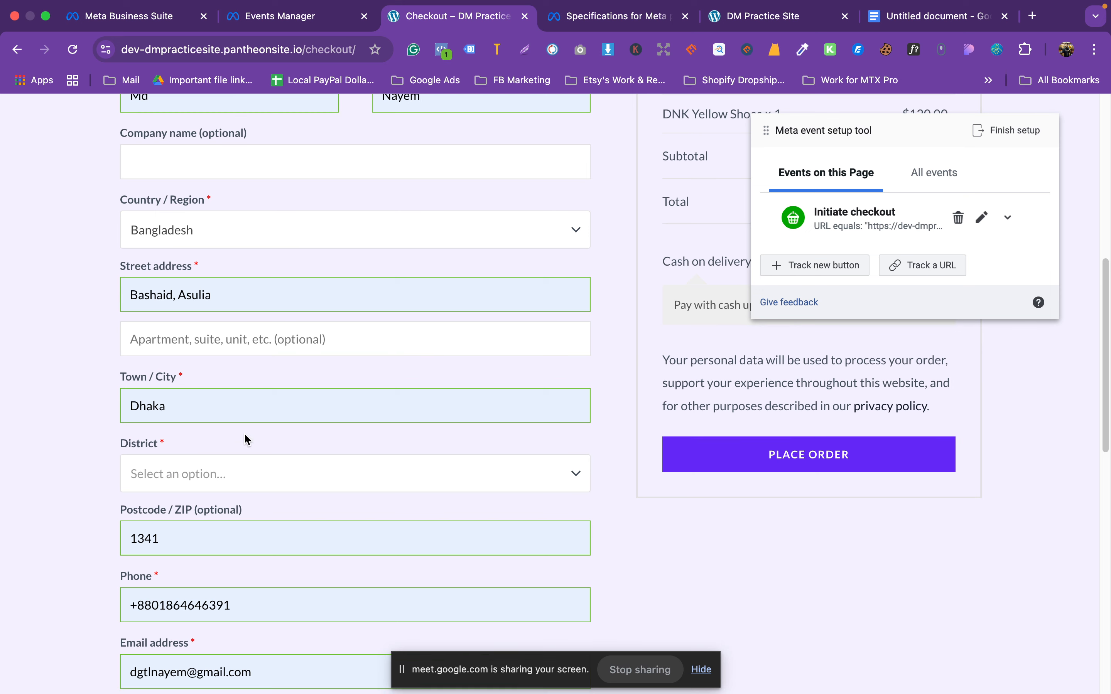
{"action": "left_click", "coordinate": [220, 477]}
{"action": "scroll", "coordinate": [254, 487], "scroll_direction": "down", "scroll_amount": 7}
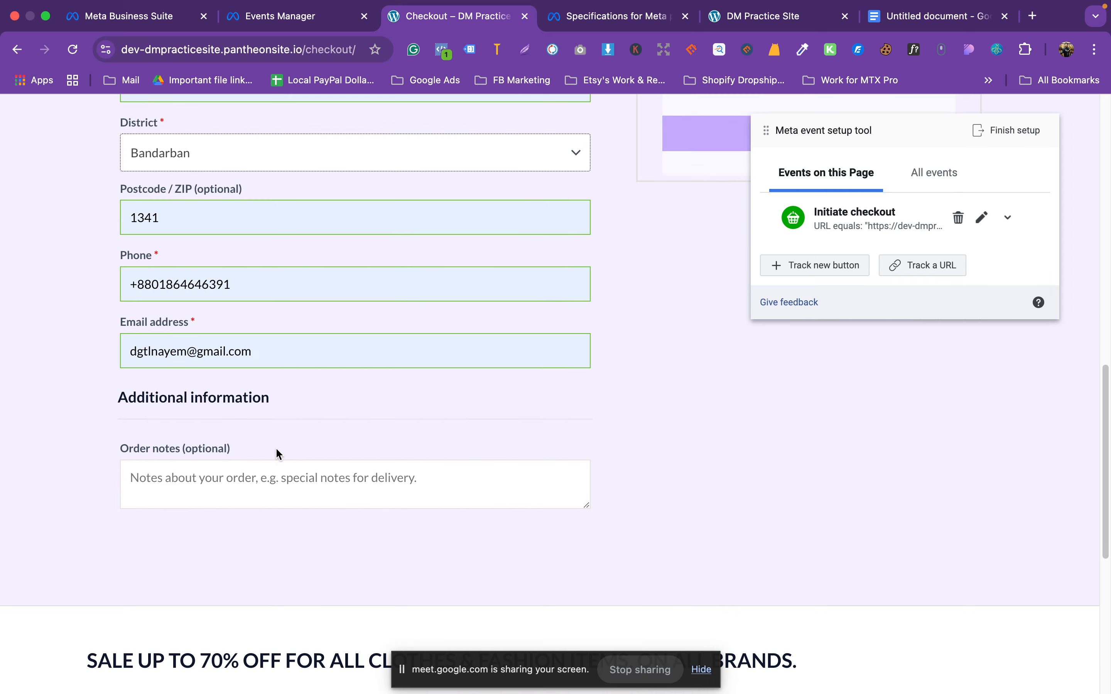
{"action": "scroll", "coordinate": [275, 451], "scroll_direction": "up", "scroll_amount": 12}
{"action": "scroll", "coordinate": [843, 528], "scroll_direction": "down", "scroll_amount": 5}
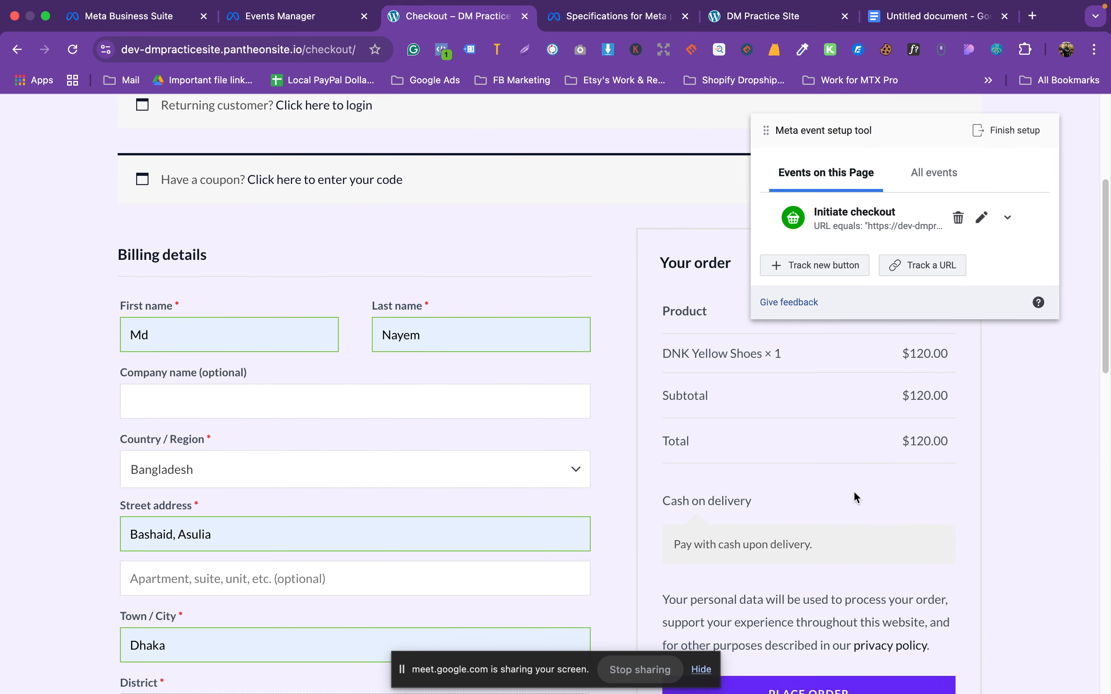
{"action": "left_click", "coordinate": [855, 566]}
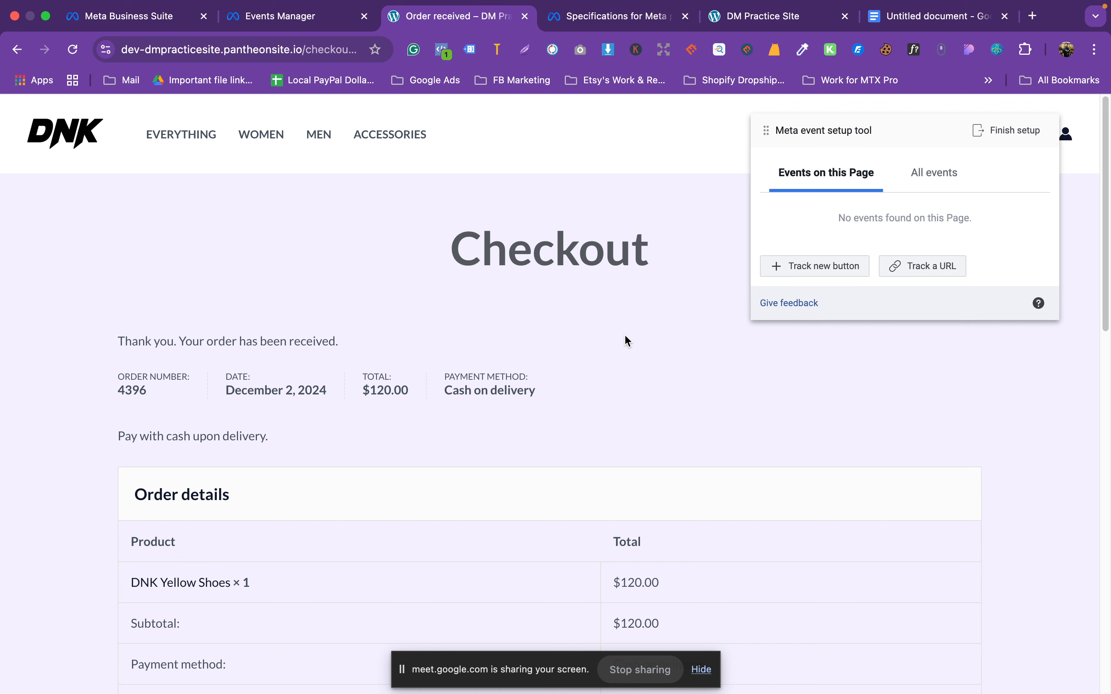
{"action": "scroll", "coordinate": [624, 340], "scroll_direction": "down", "scroll_amount": 7}
{"action": "scroll", "coordinate": [541, 381], "scroll_direction": "down", "scroll_amount": 8}
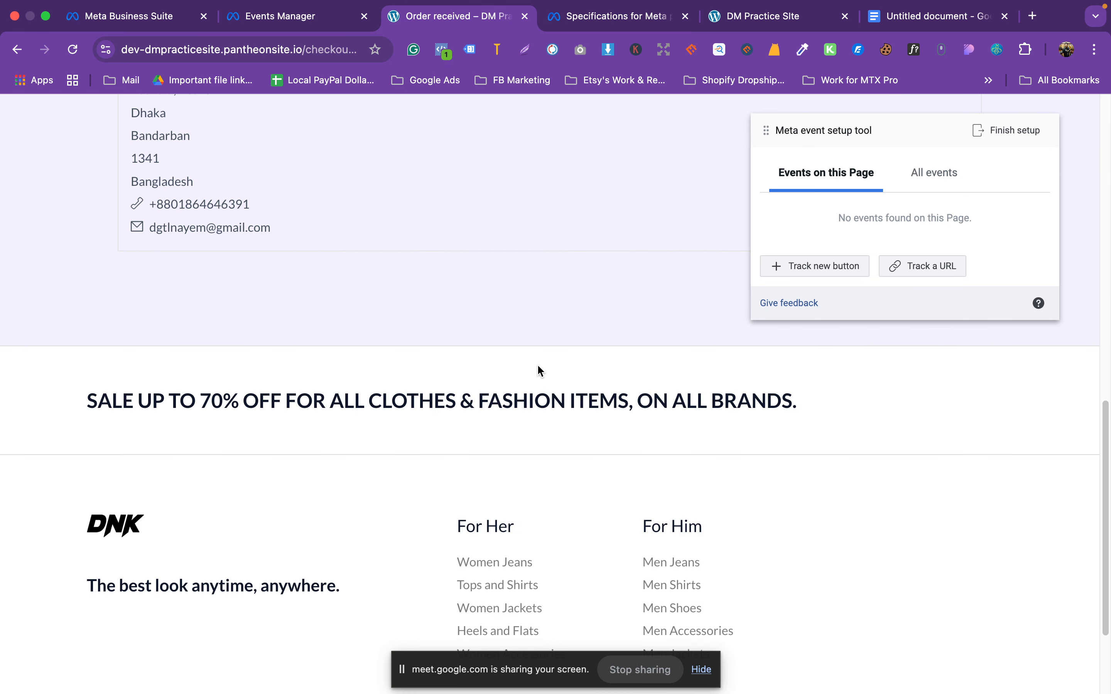
{"action": "scroll", "coordinate": [539, 367], "scroll_direction": "up", "scroll_amount": 15}
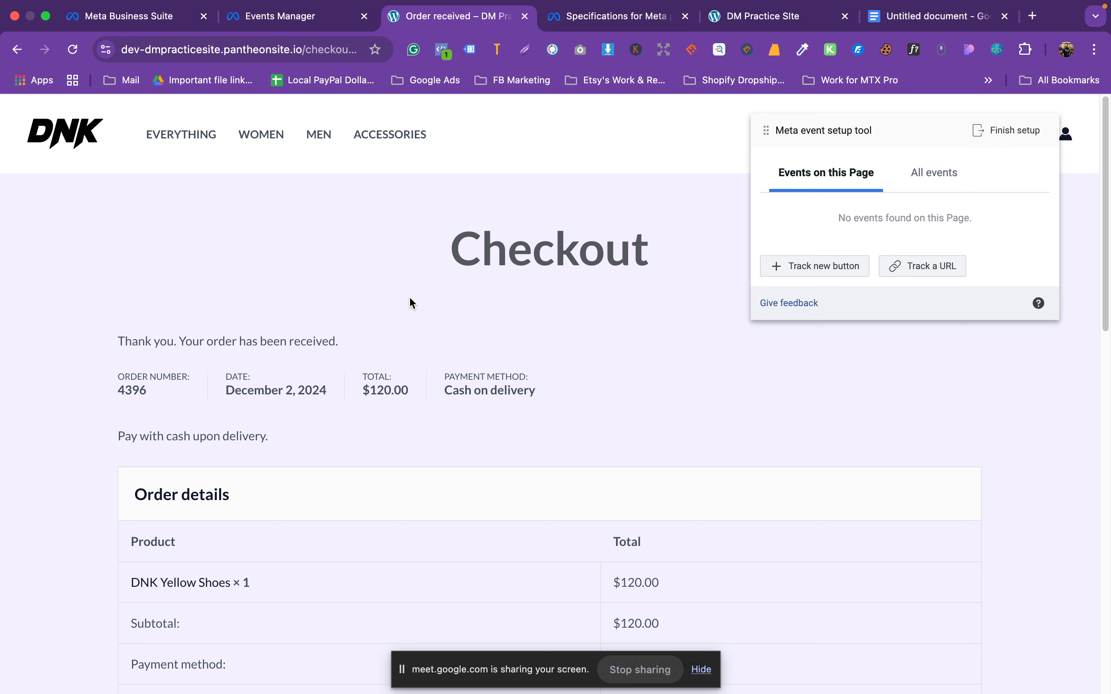
{"action": "left_click", "coordinate": [323, 50]}
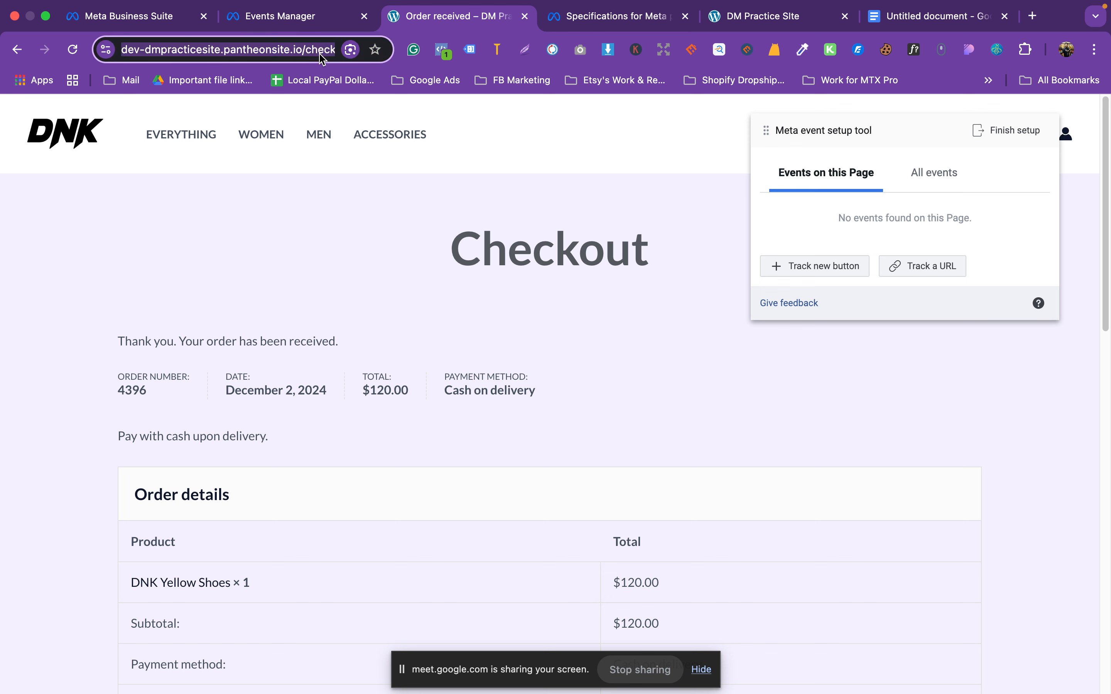
Step: Paste the order-received page URL on a new line under the yellow-shoes link in the notes
{"action": "left_click", "coordinate": [923, 27]}
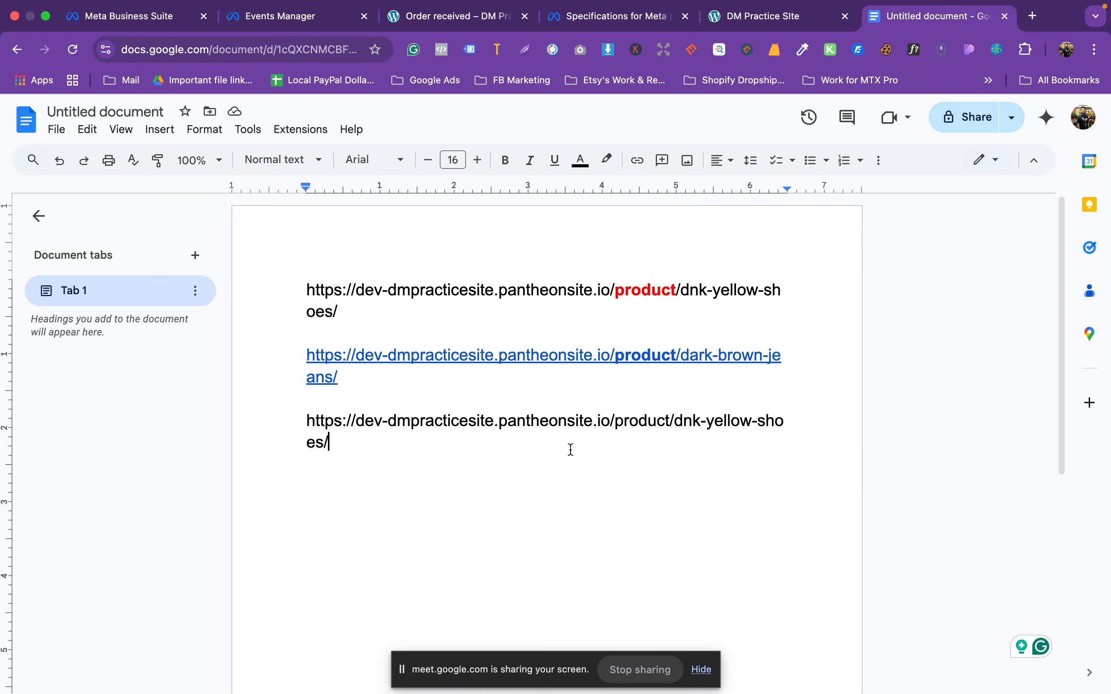
{"action": "key", "text": "Return"}
{"action": "type", "text": "https://dev-dmpracticesite.pantheonsite.io/checkout/order-received/4396/?key=wc_order_jeSe7IbL9E5I2"}
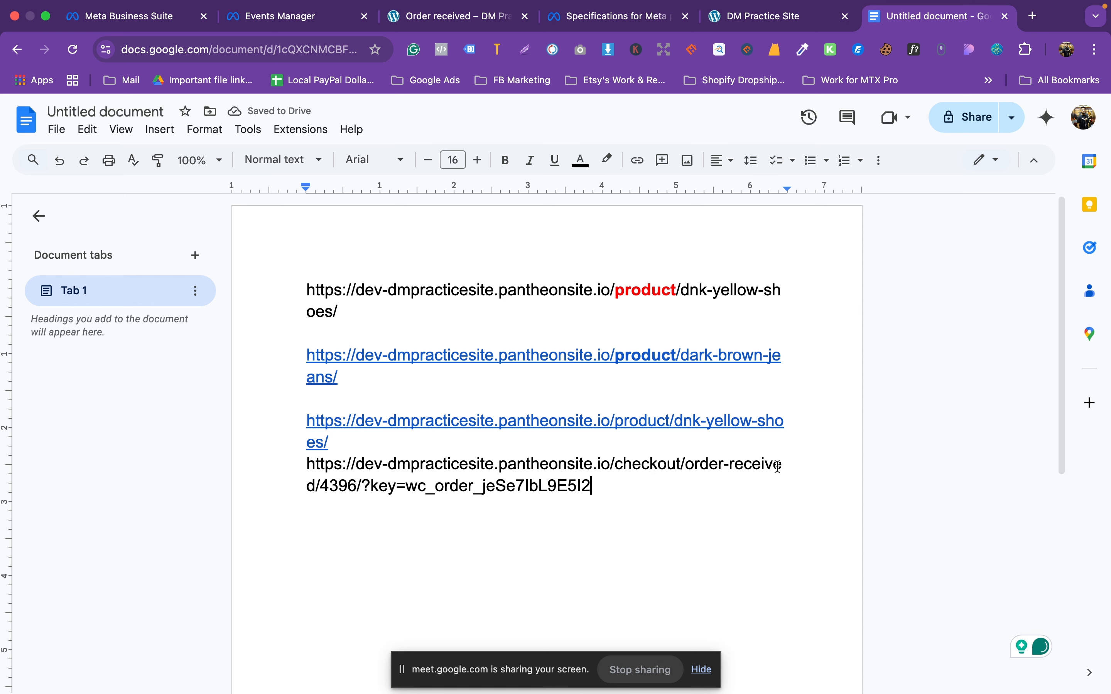
{"action": "left_click_drag", "start_coordinate": [698, 464], "coordinate": [326, 525]}
{"action": "double_click", "coordinate": [337, 486]}
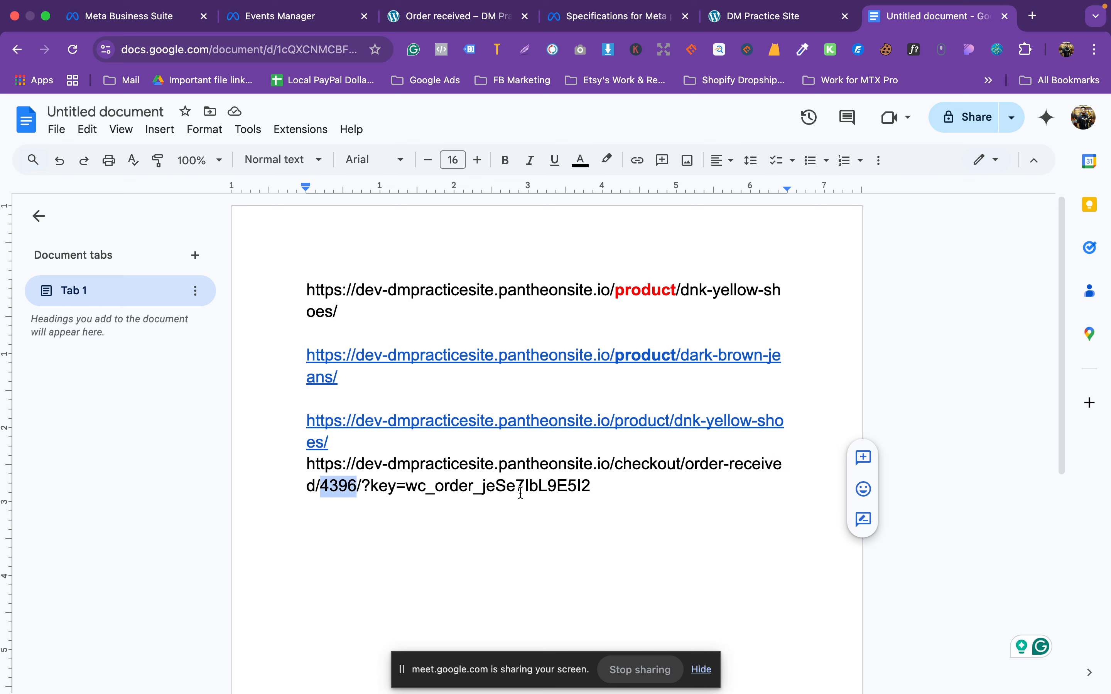
{"action": "double_click", "coordinate": [660, 465]}
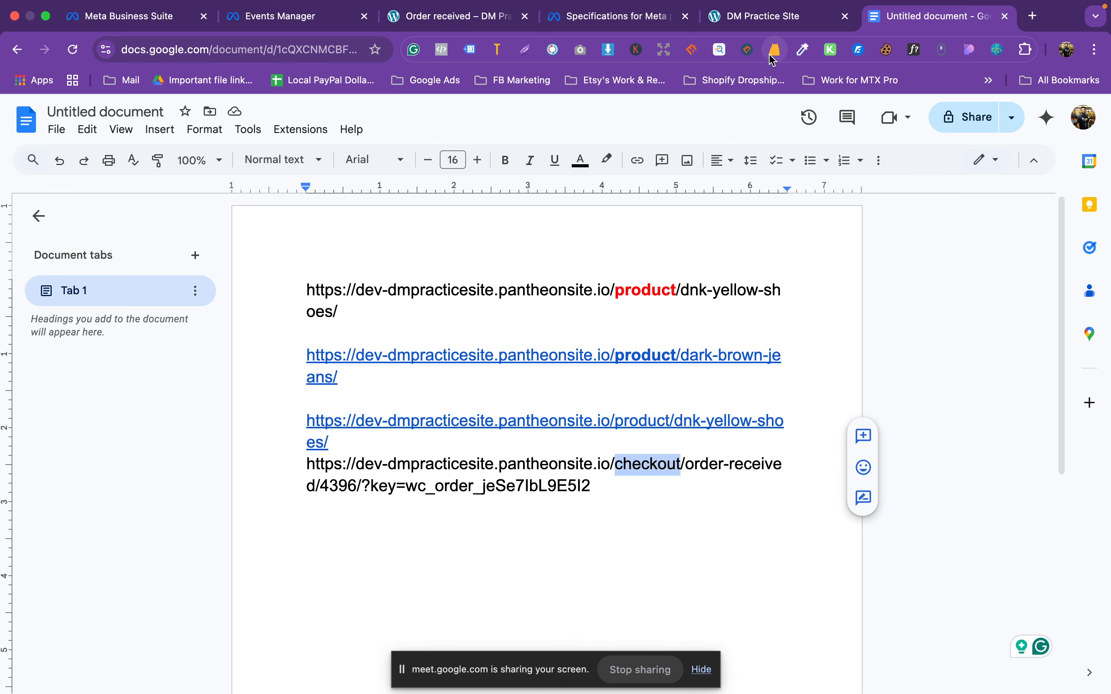
Step: Go back to the order-received page in Chrome
{"action": "key", "text": "ctrl+Up"}
{"action": "left_click", "coordinate": [772, 69]}
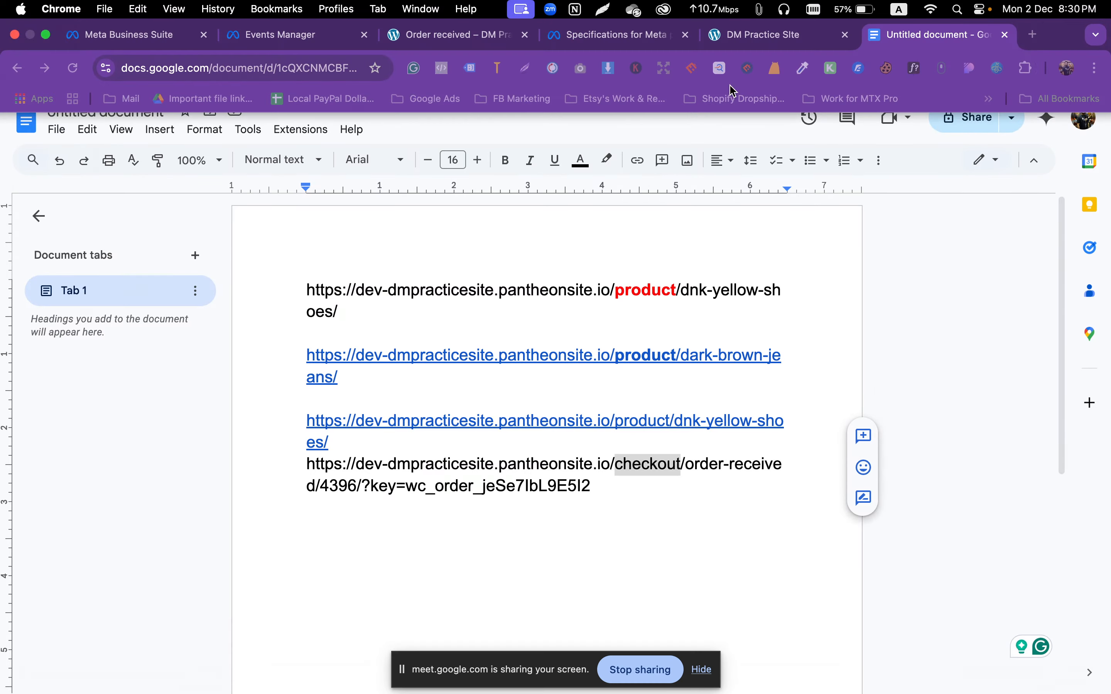
{"action": "left_click", "coordinate": [452, 35]}
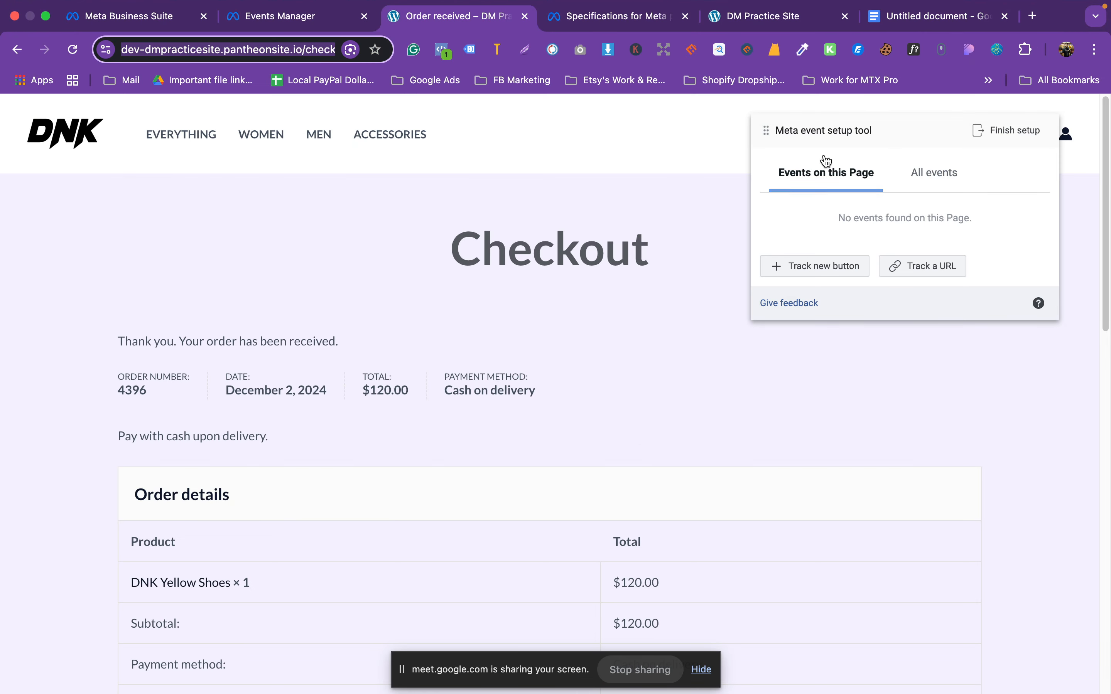
Step: Add DNK Blue Shoes in the Blue variation to the cart
{"action": "left_click", "coordinate": [778, 21]}
{"action": "scroll", "coordinate": [739, 407], "scroll_direction": "down", "scroll_amount": 5}
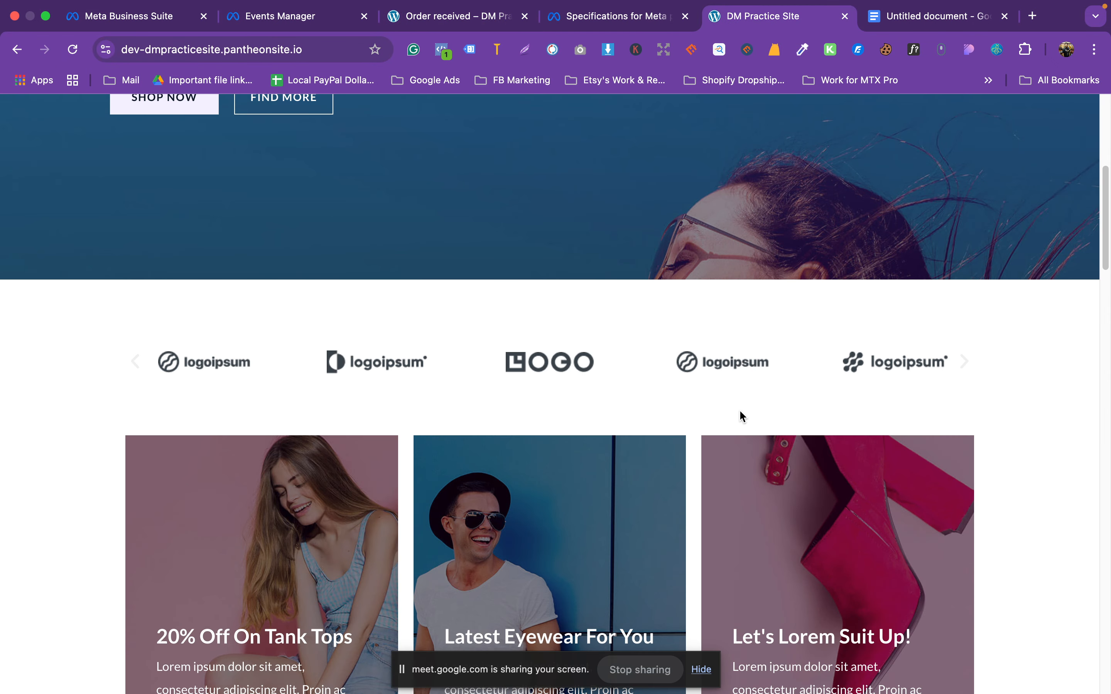
{"action": "scroll", "coordinate": [741, 413], "scroll_direction": "down", "scroll_amount": 10}
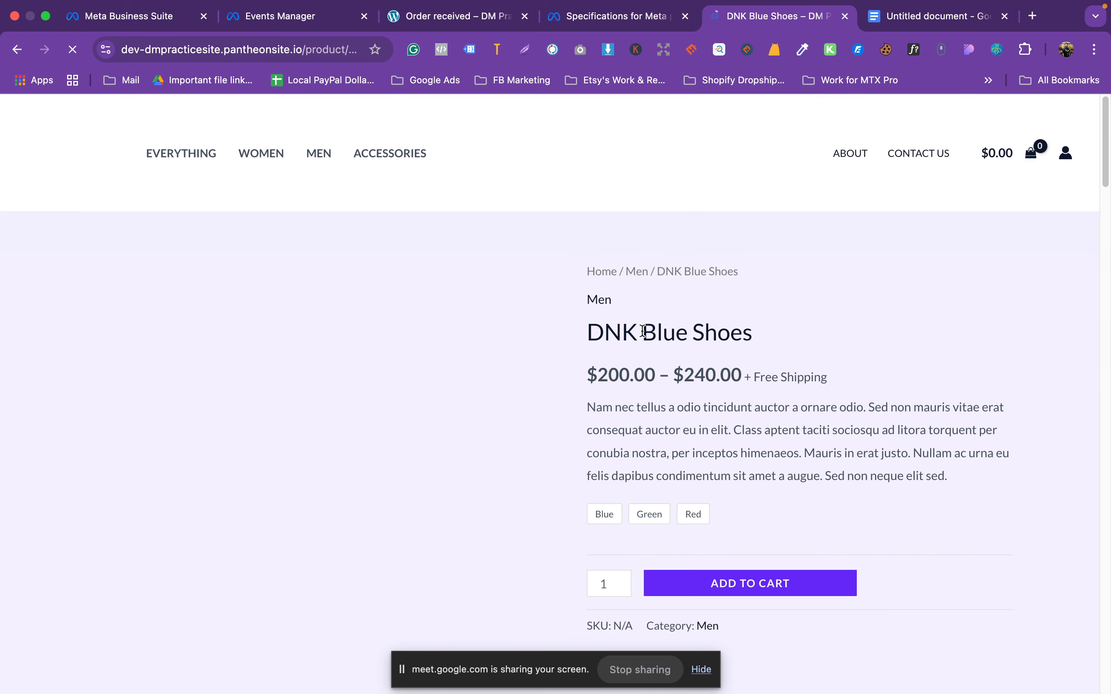
{"action": "scroll", "coordinate": [743, 425], "scroll_direction": "down", "scroll_amount": 4}
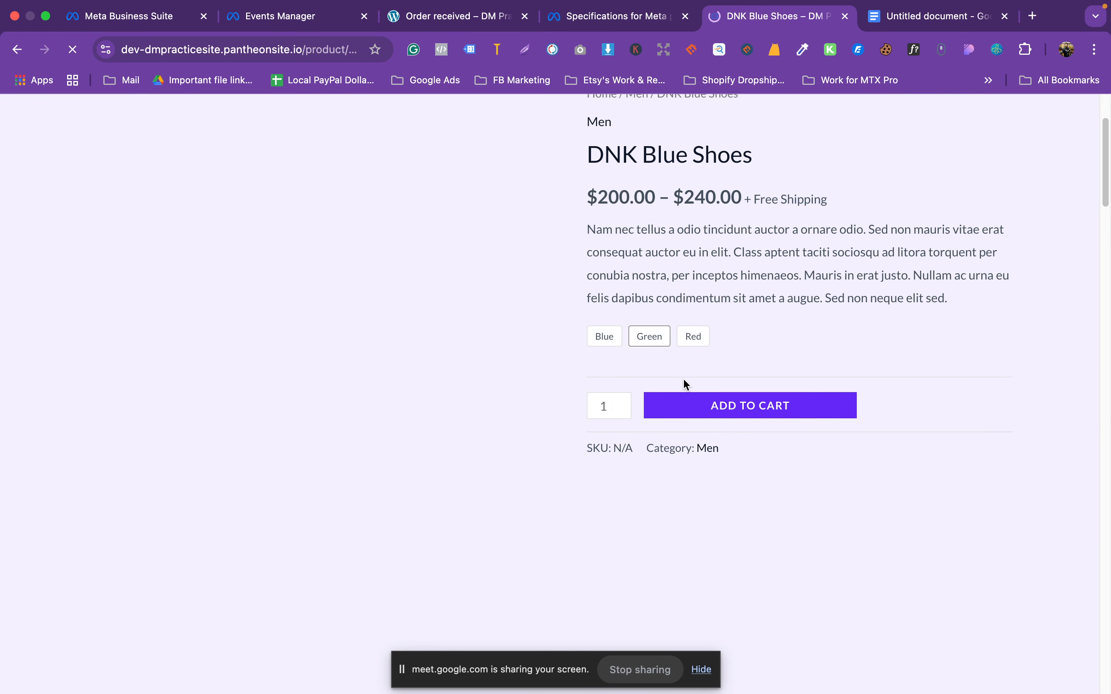
{"action": "left_click", "coordinate": [736, 411]}
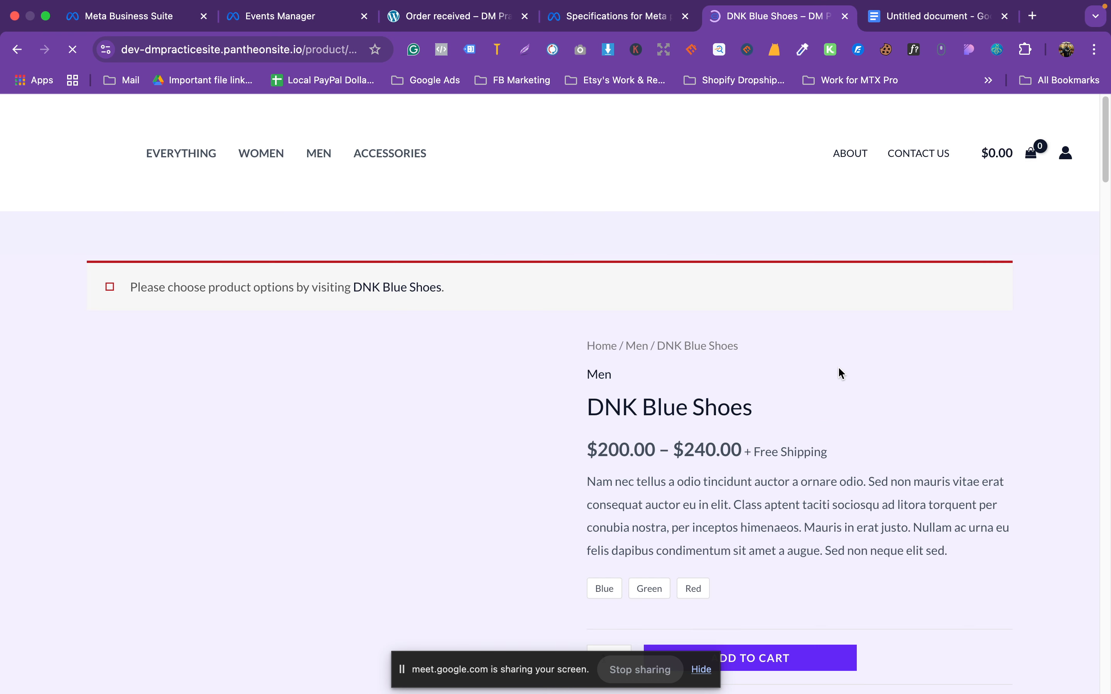
{"action": "scroll", "coordinate": [699, 393], "scroll_direction": "down", "scroll_amount": 4}
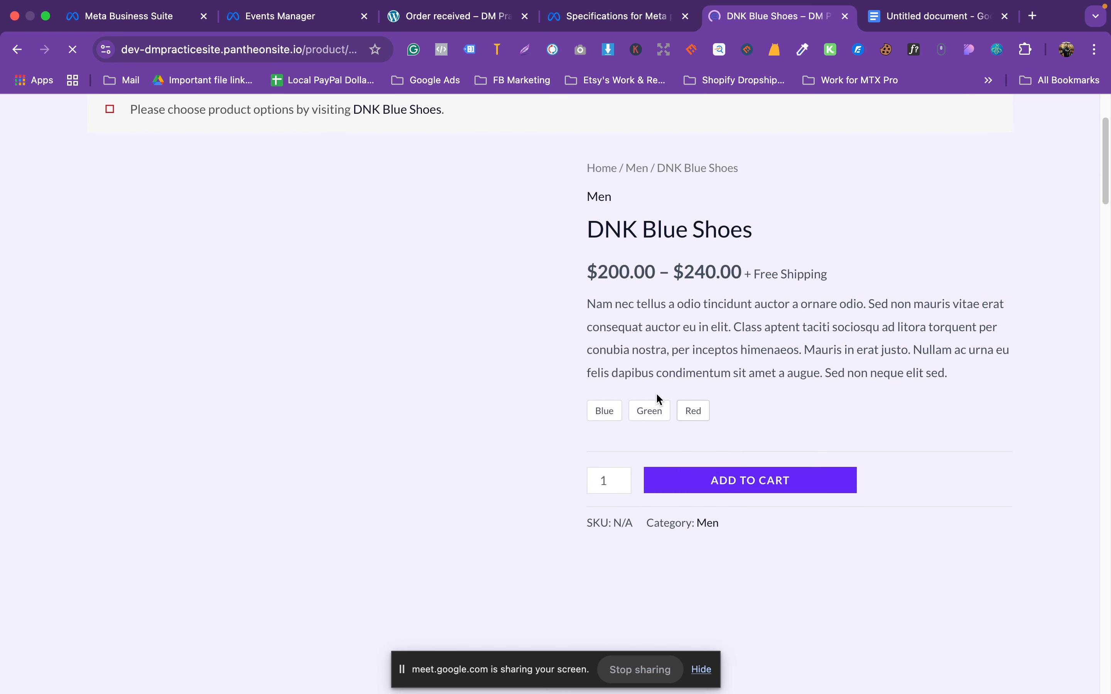
{"action": "left_click", "coordinate": [608, 413]}
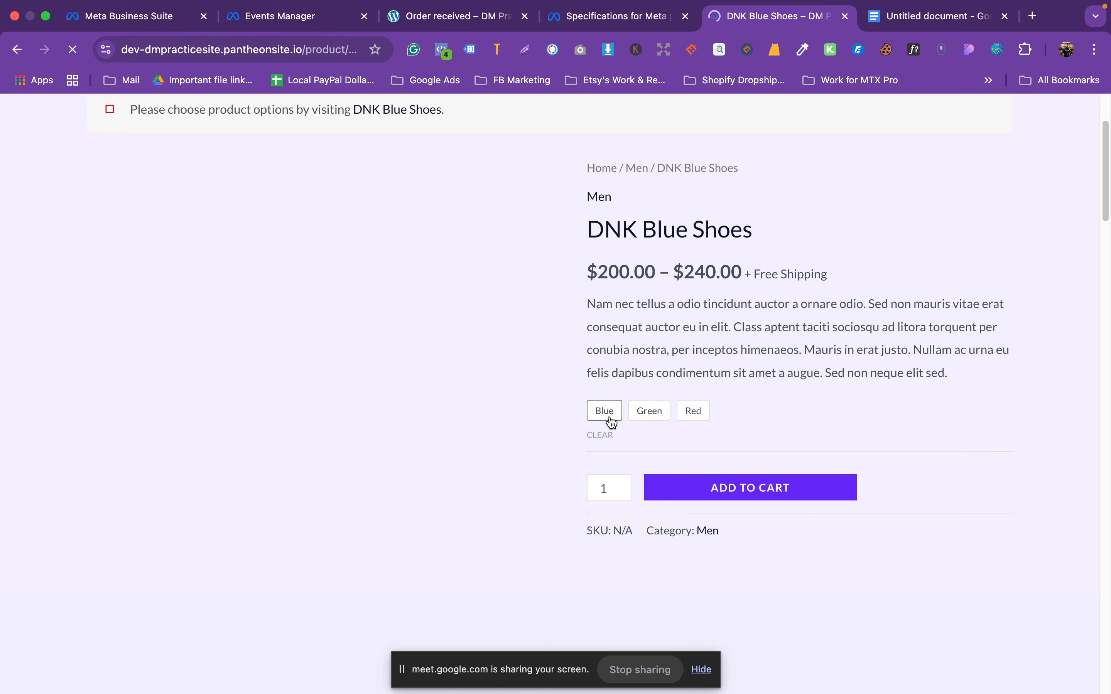
{"action": "left_click", "coordinate": [611, 424]}
{"action": "left_click", "coordinate": [741, 550]}
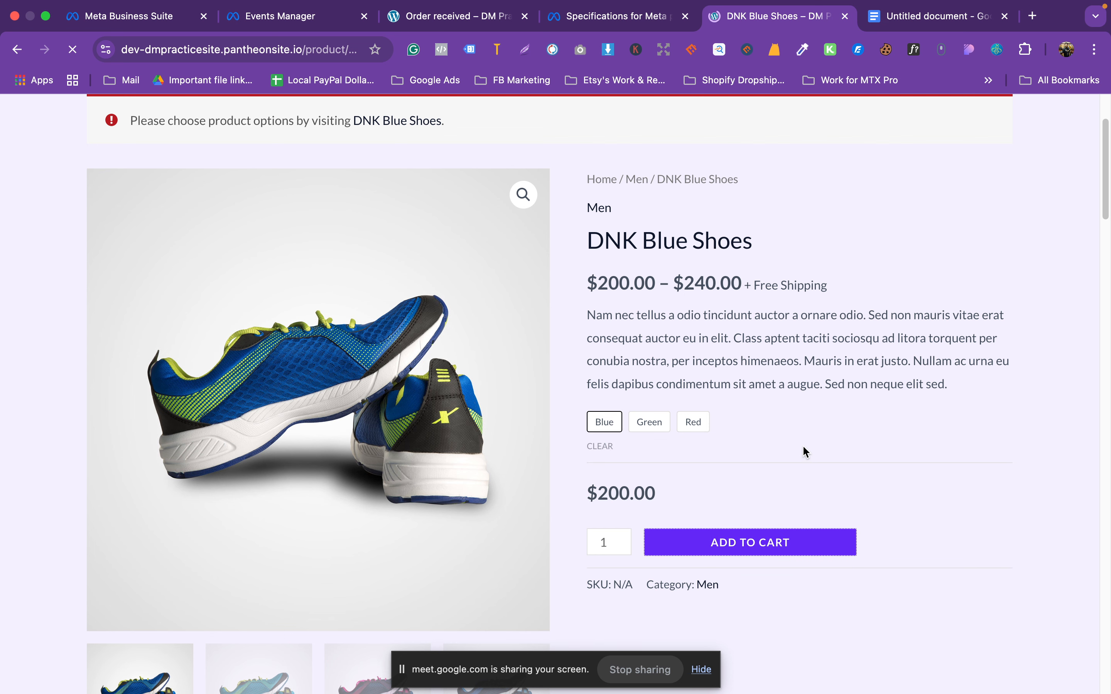
Step: Go through the cart to the $200.00 checkout page and select its web address
{"action": "scroll", "coordinate": [804, 448], "scroll_direction": "down", "scroll_amount": 3}
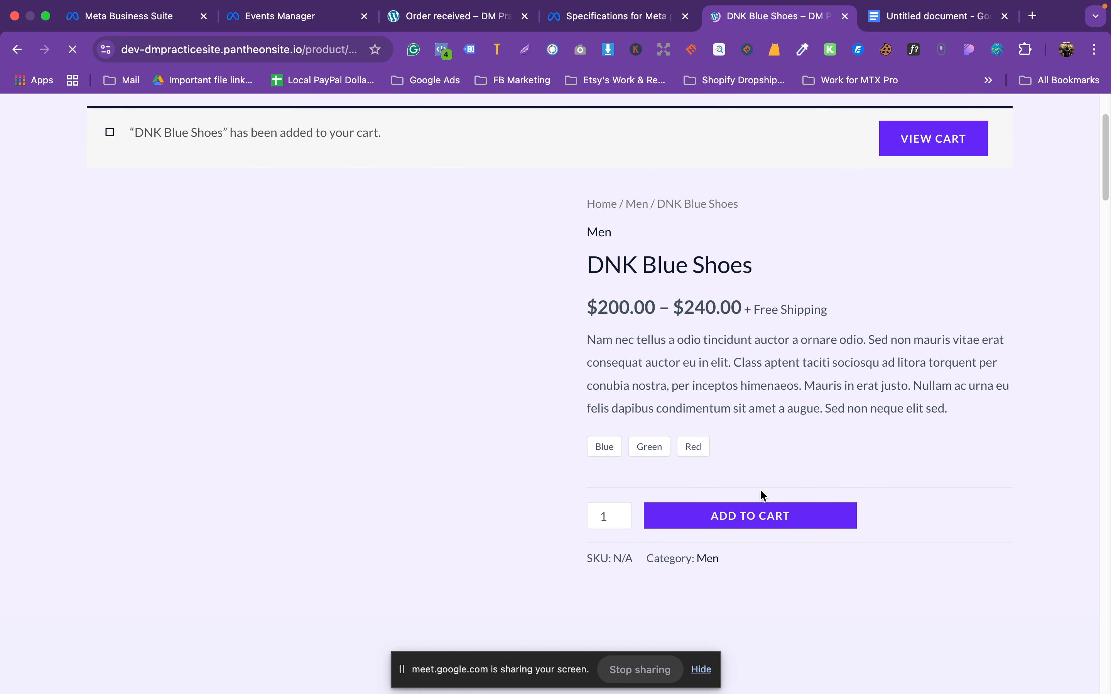
{"action": "left_click", "coordinate": [911, 155]}
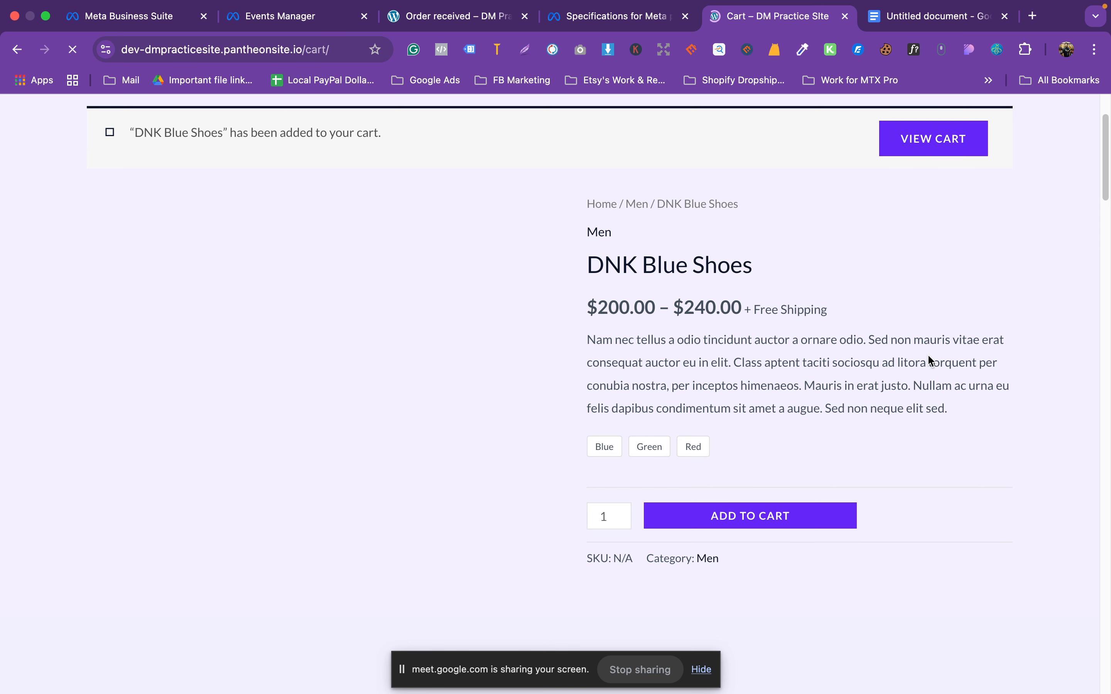
{"action": "scroll", "coordinate": [925, 483], "scroll_direction": "down", "scroll_amount": 5}
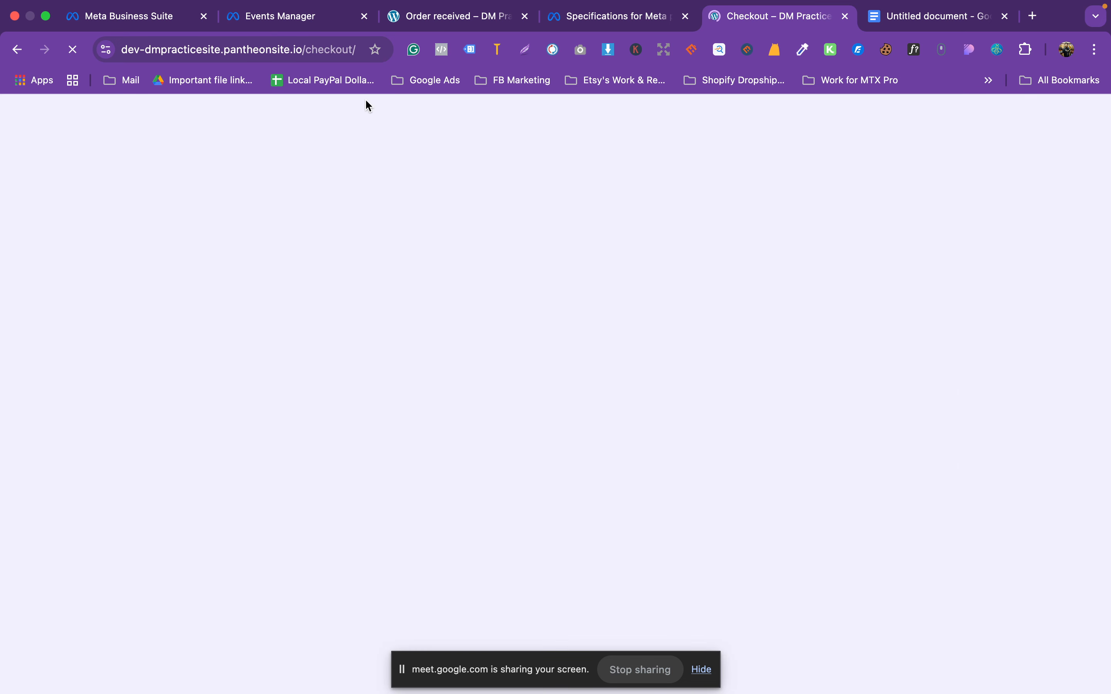
{"action": "left_click", "coordinate": [327, 54]}
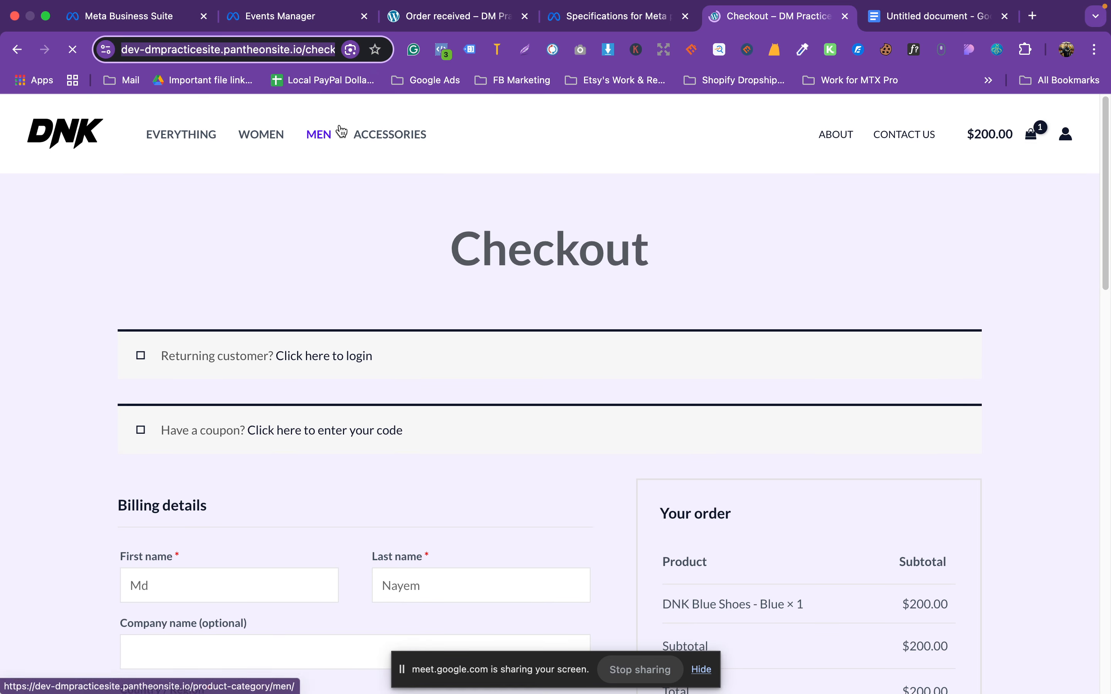
{"action": "left_click", "coordinate": [933, 16]}
Step: Paste the checkout URL on a new line and make 'checkout' bold red in both URLs
{"action": "key", "text": "Return"}
{"action": "key", "text": "Return"}
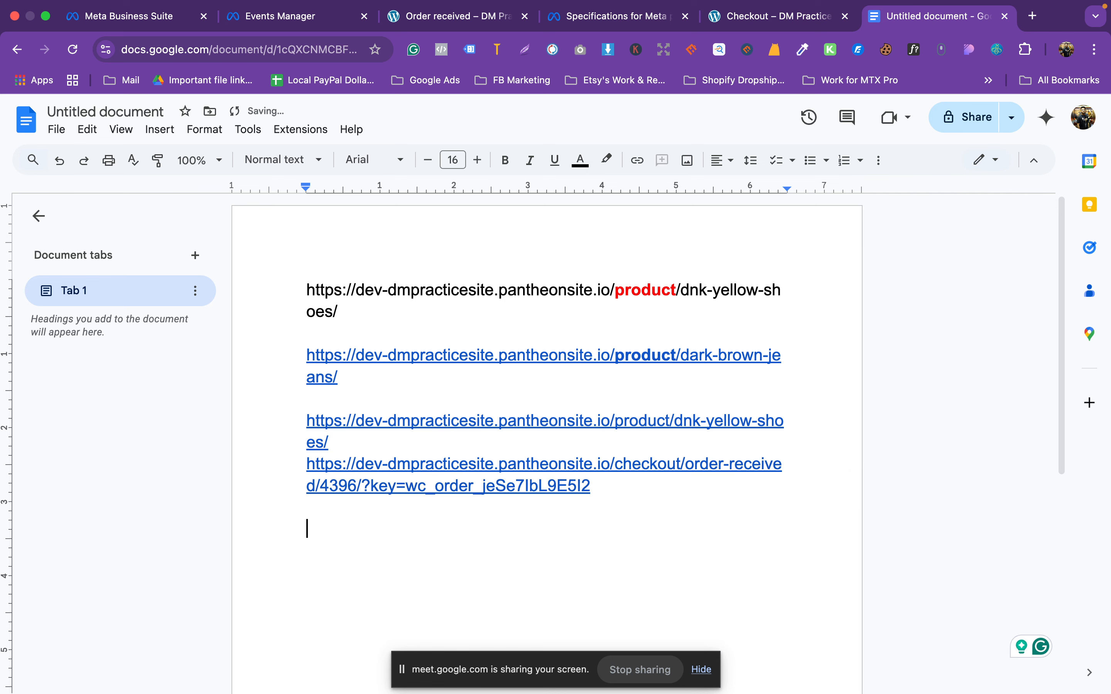
{"action": "type", "text": "https://dev-dmpracticesite.pantheonsite.io/checkout/"}
{"action": "left_click_drag", "start_coordinate": [616, 465], "coordinate": [680, 465]}
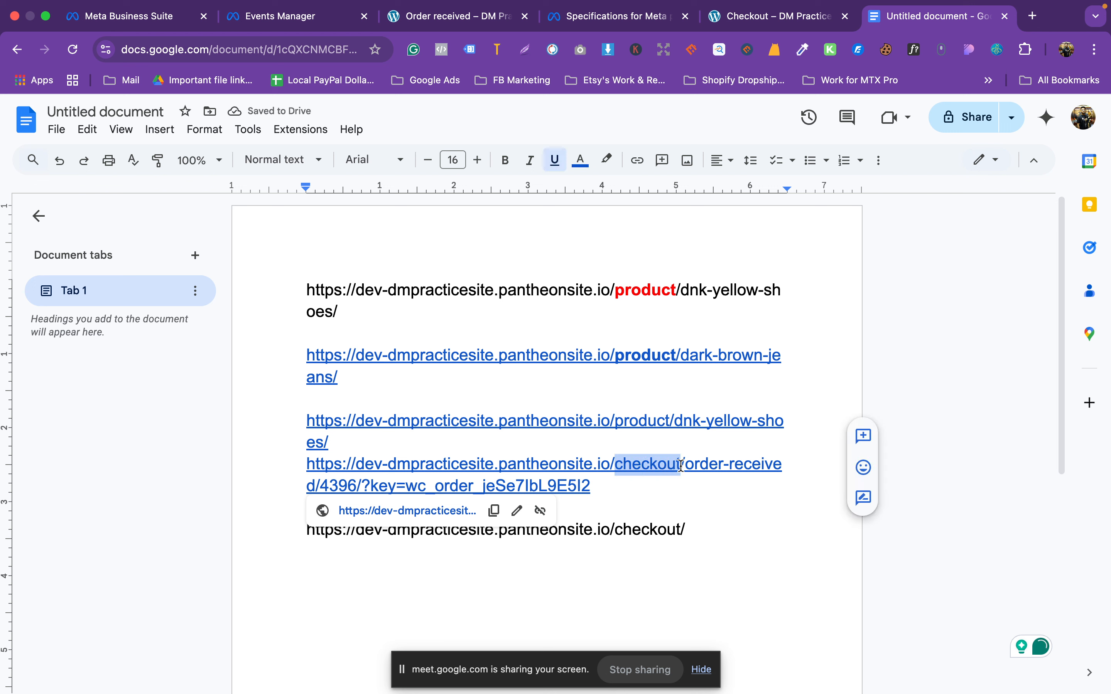
{"action": "left_click", "coordinate": [505, 160]}
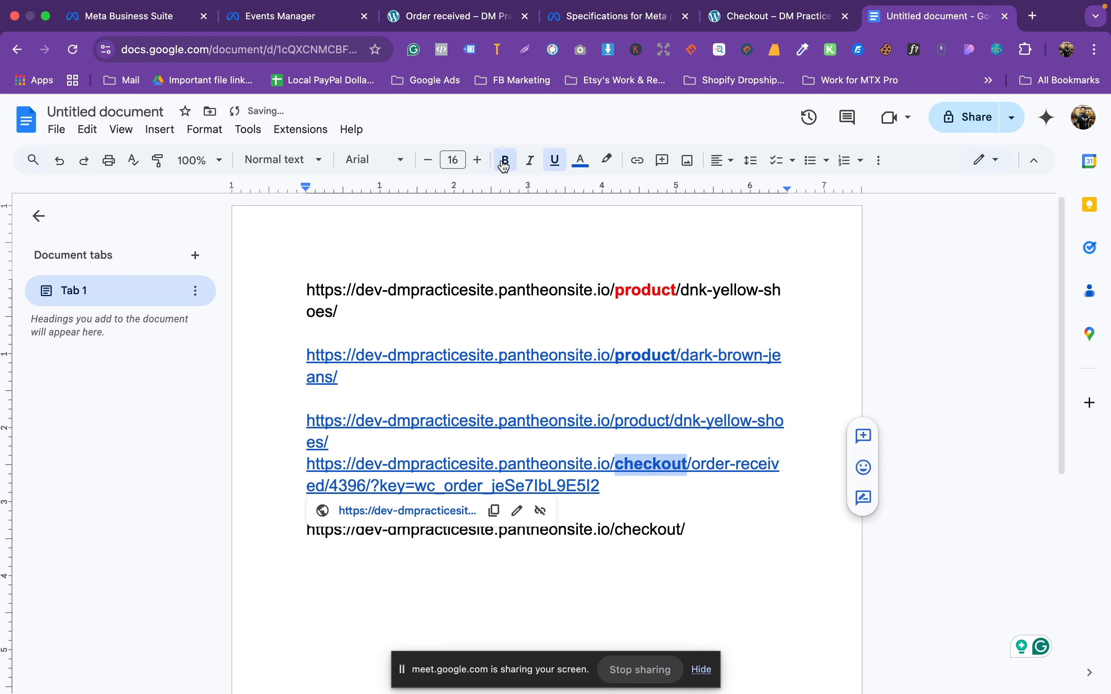
{"action": "left_click", "coordinate": [580, 161]}
{"action": "left_click", "coordinate": [602, 207]}
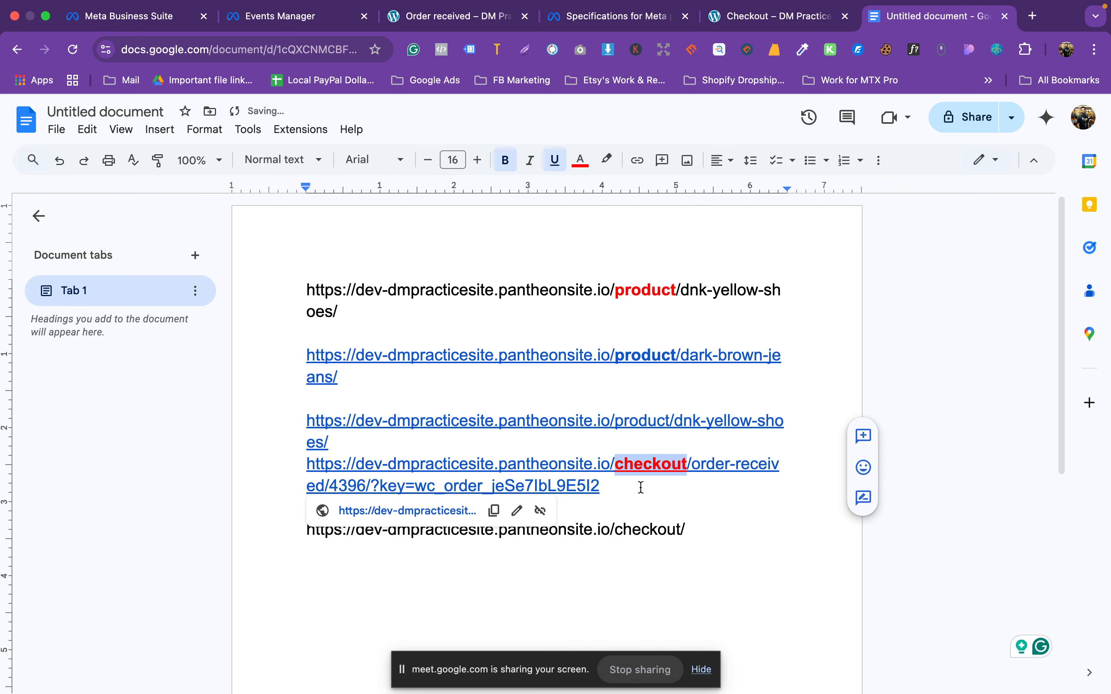
{"action": "left_click_drag", "start_coordinate": [616, 531], "coordinate": [680, 530]}
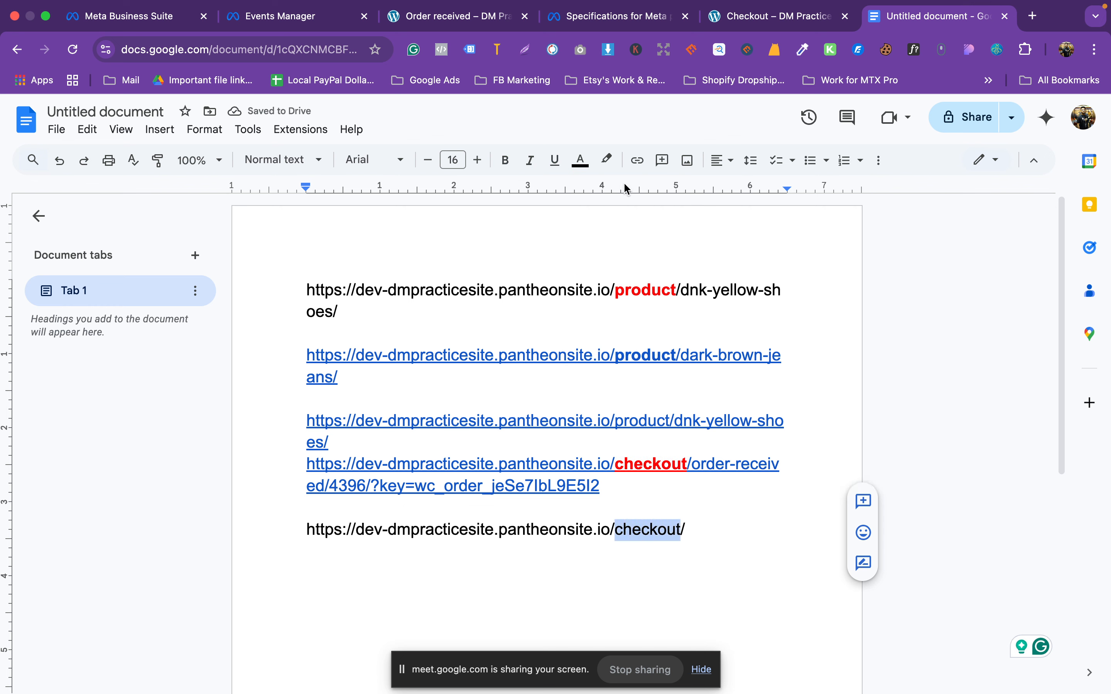
{"action": "left_click", "coordinate": [572, 165]}
{"action": "left_click", "coordinate": [602, 207]}
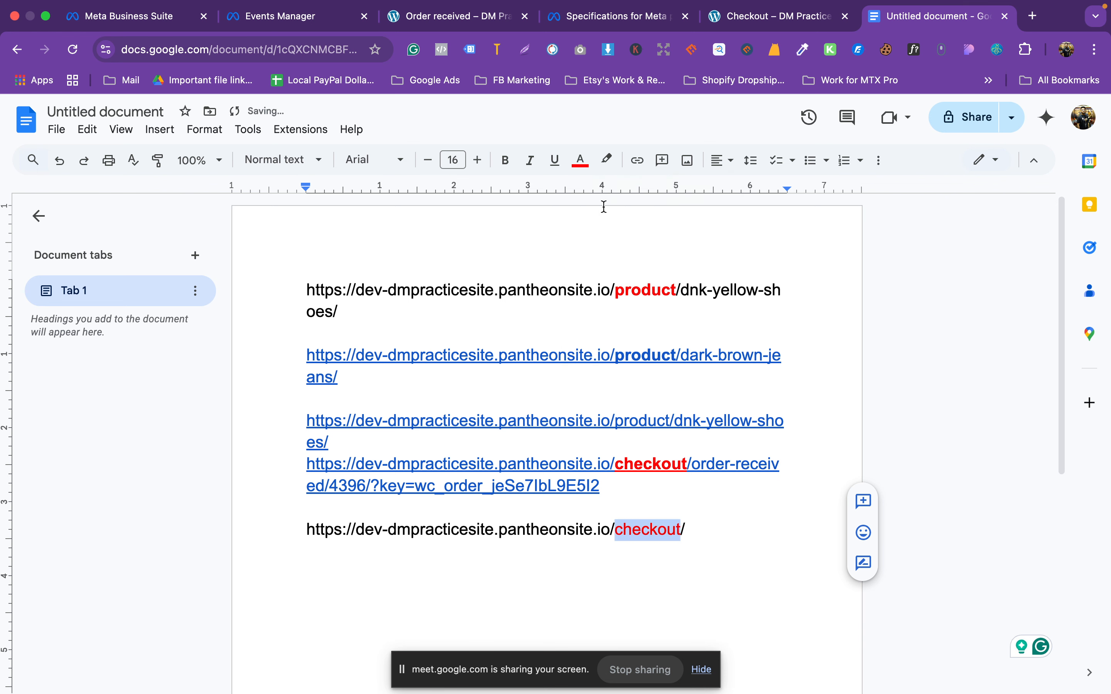
{"action": "left_click", "coordinate": [505, 161]}
{"action": "left_click", "coordinate": [708, 503]}
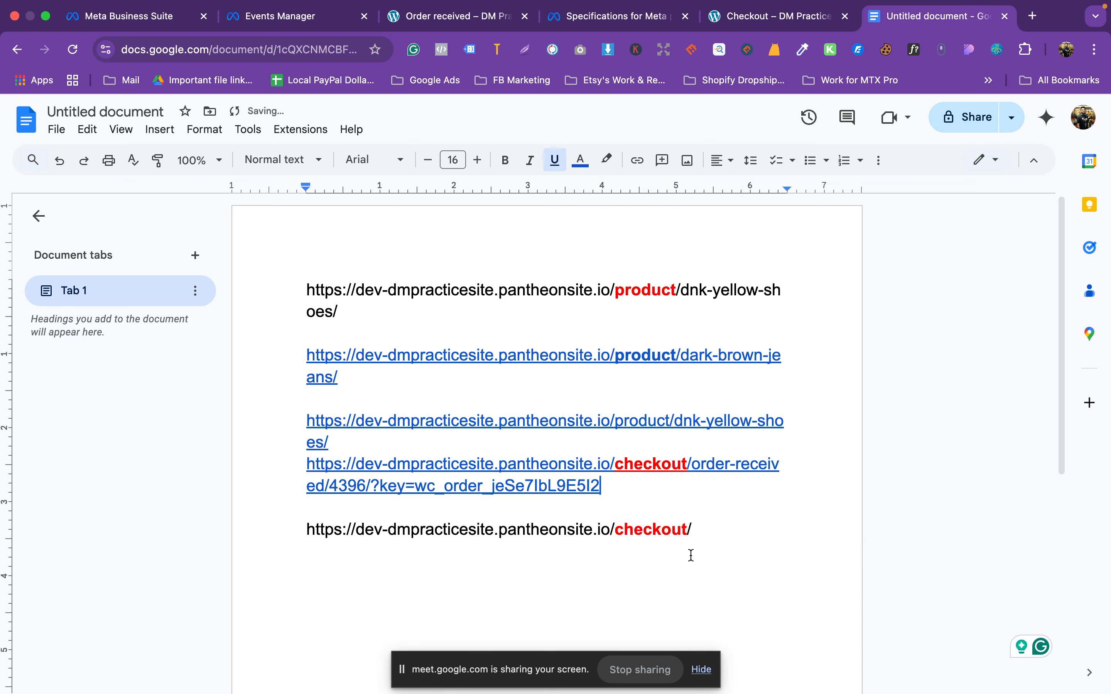
Step: Make 'order-received' bold and magenta in the order link
{"action": "left_click_drag", "start_coordinate": [707, 533], "coordinate": [277, 459]}
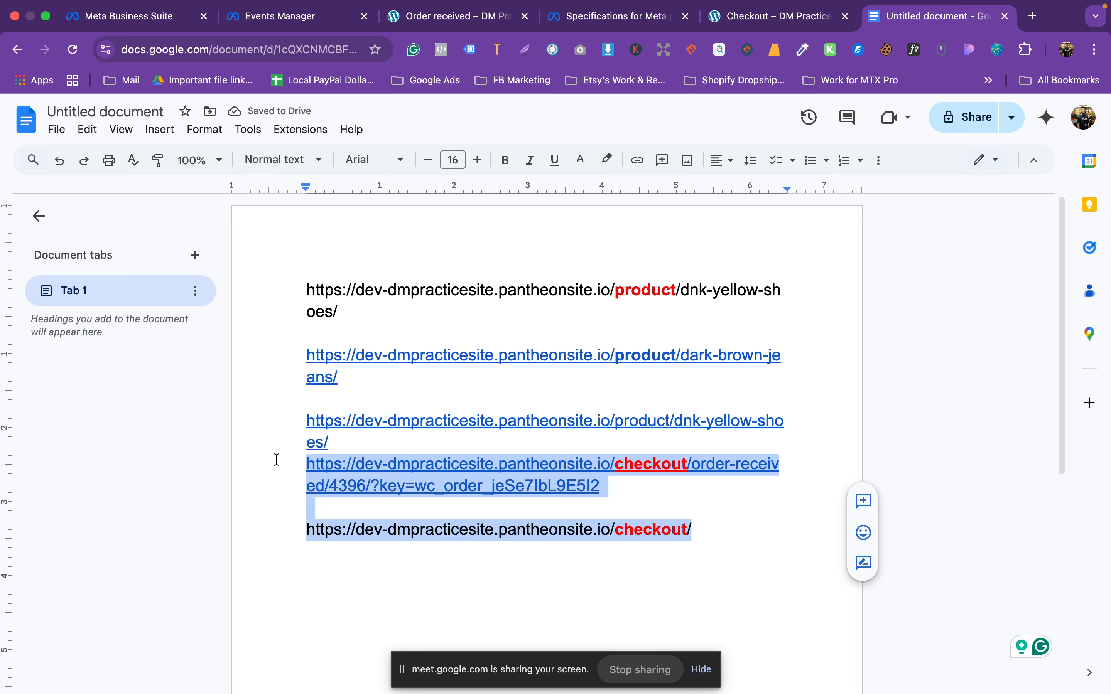
{"action": "left_click", "coordinate": [738, 523]}
{"action": "left_click_drag", "start_coordinate": [689, 468], "coordinate": [614, 468]}
{"action": "left_click", "coordinate": [717, 478]}
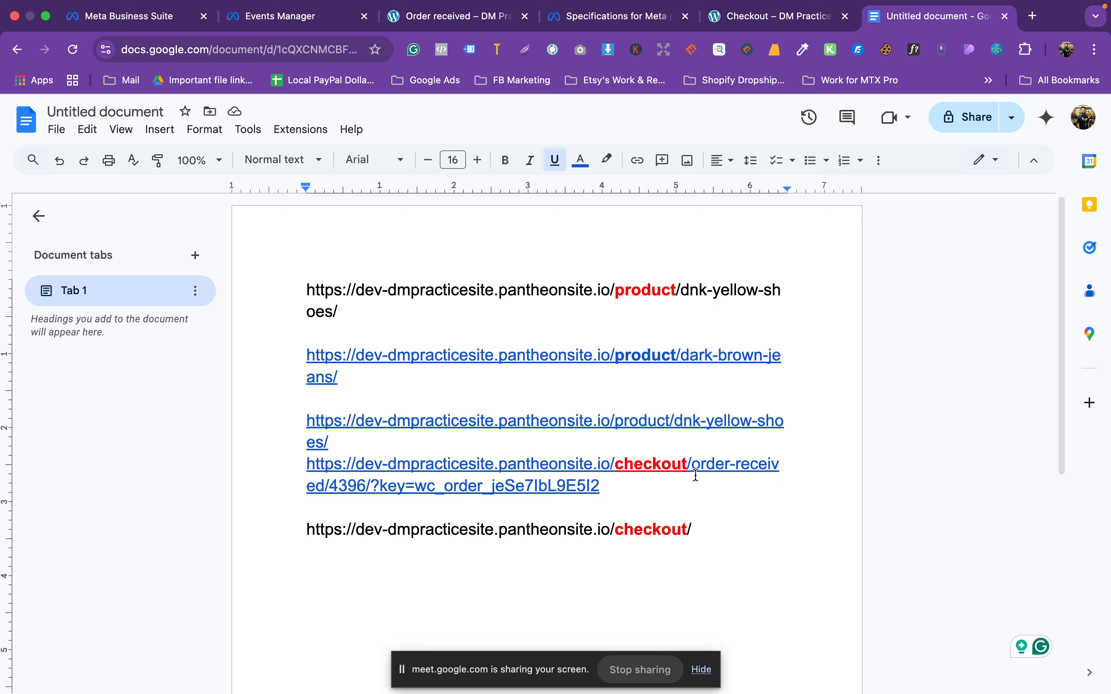
{"action": "left_click_drag", "start_coordinate": [691, 473], "coordinate": [329, 489]}
{"action": "left_click", "coordinate": [581, 161]}
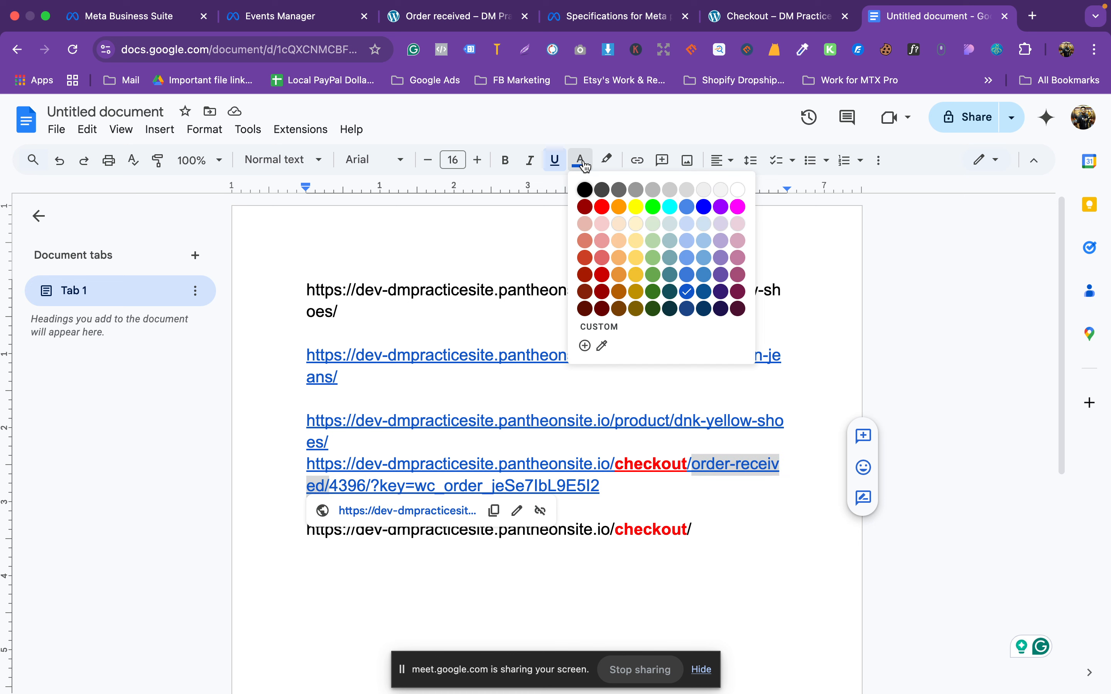
{"action": "left_click", "coordinate": [738, 209]}
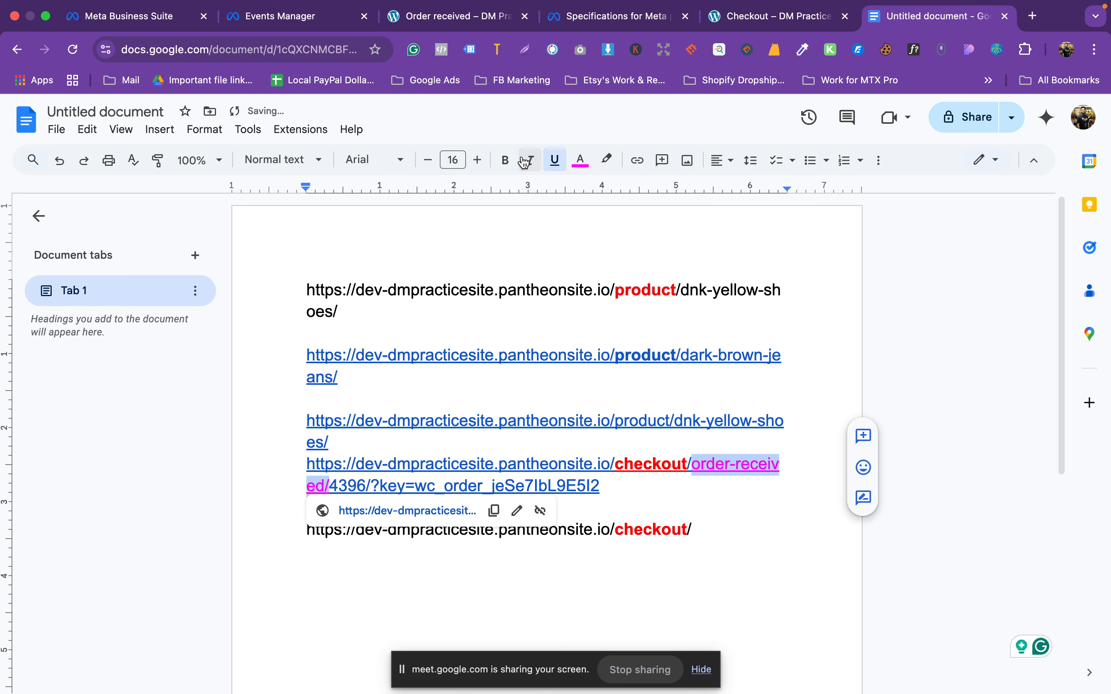
{"action": "left_click", "coordinate": [507, 160]}
{"action": "left_click", "coordinate": [747, 493]}
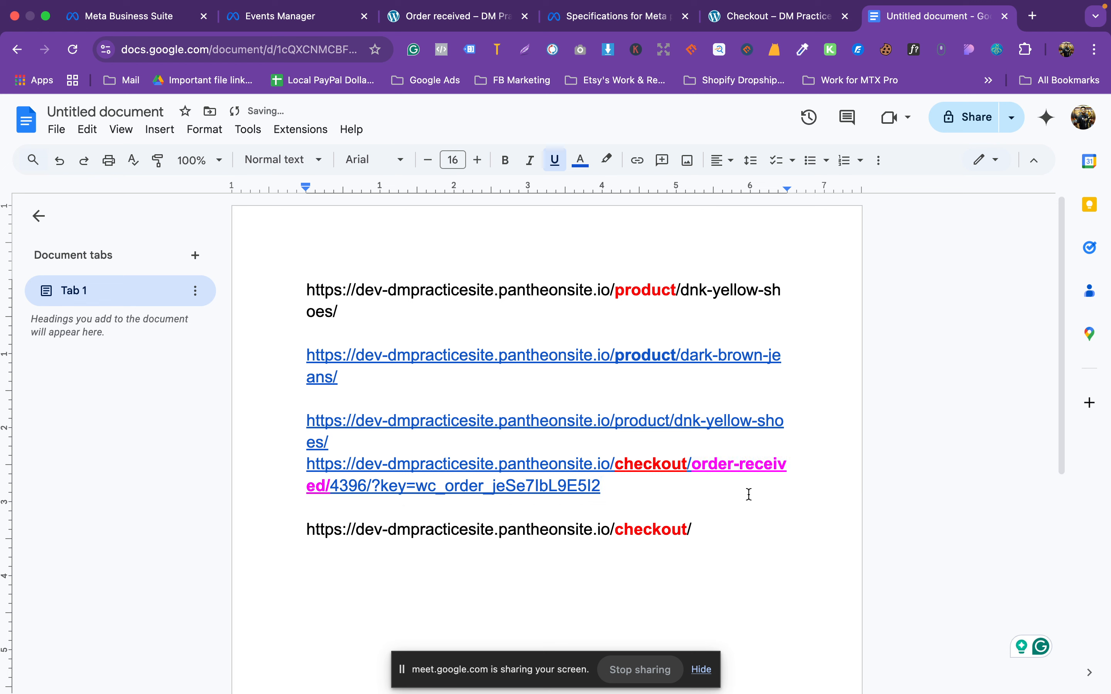
{"action": "left_click_drag", "start_coordinate": [688, 464], "coordinate": [331, 486]}
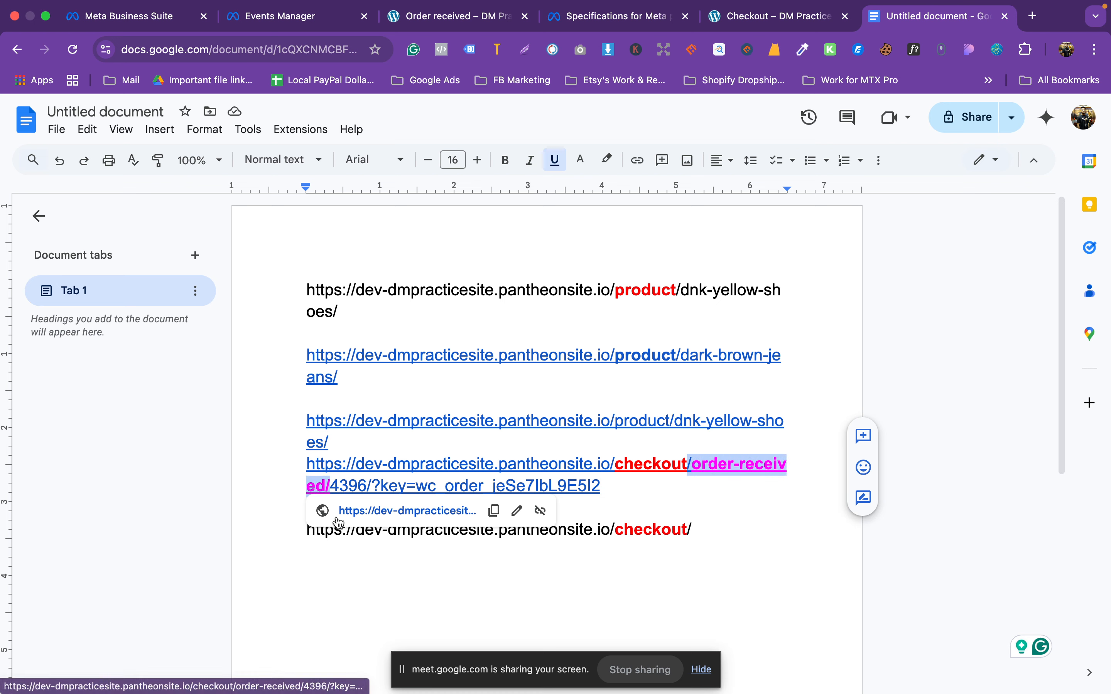
Step: Return to the order-received checkout page in Chrome
{"action": "key", "text": "ctrl+Up"}
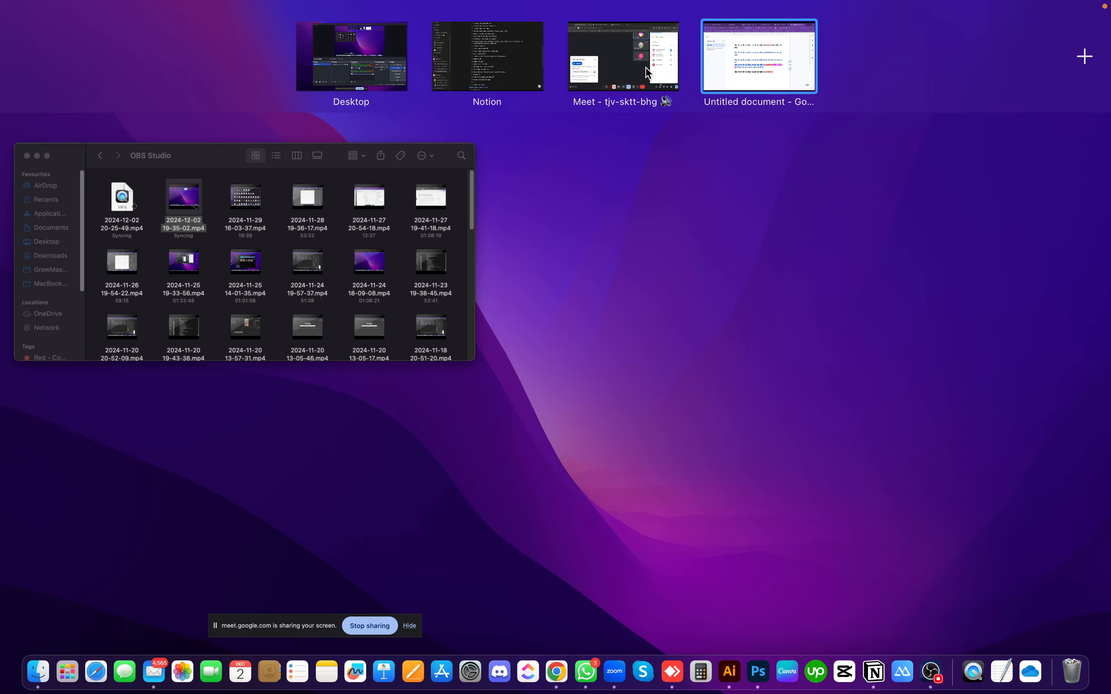
{"action": "left_click", "coordinate": [927, 51]}
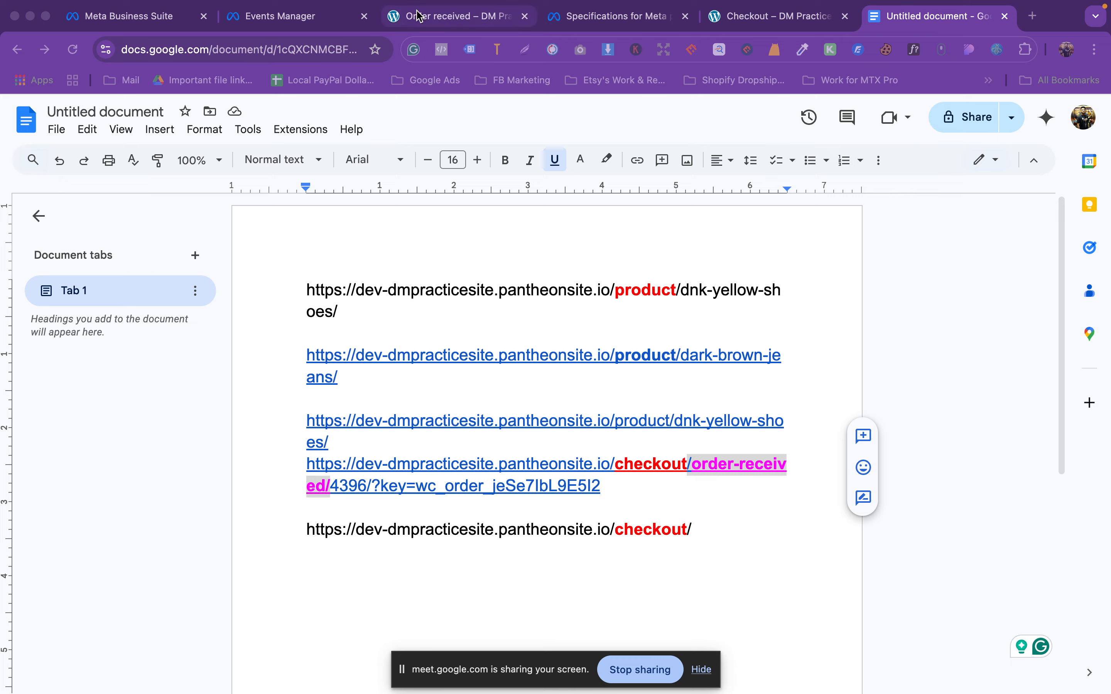
{"action": "left_click", "coordinate": [452, 17]}
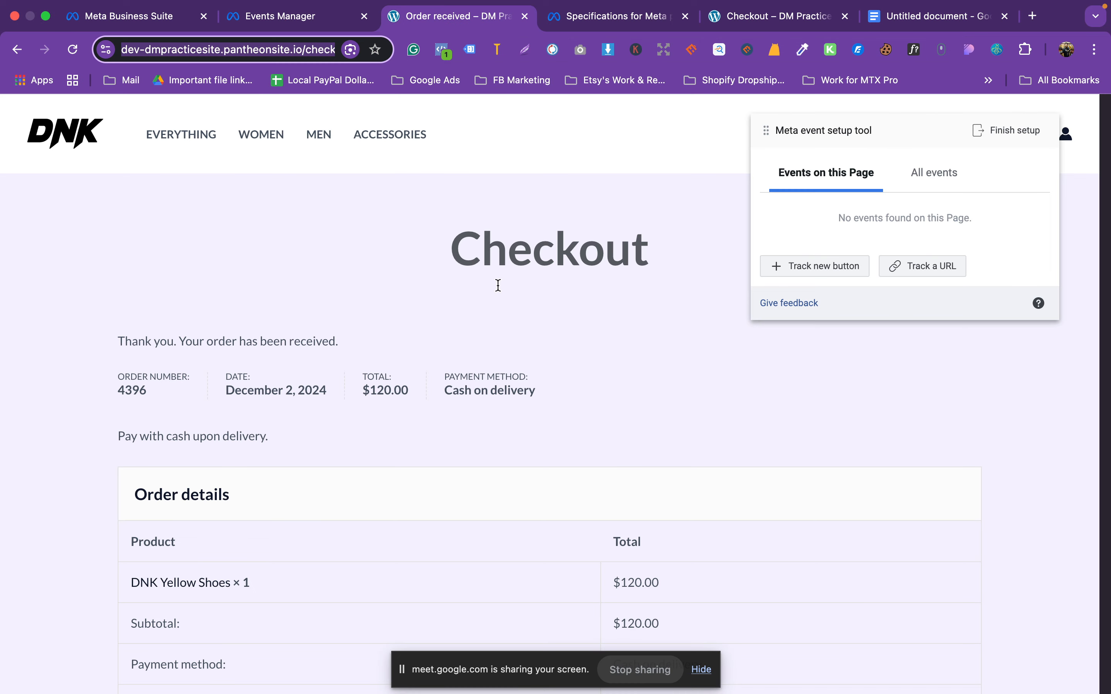
Step: Track a Purchase event for URLs containing /order-received/
{"action": "left_click", "coordinate": [925, 273]}
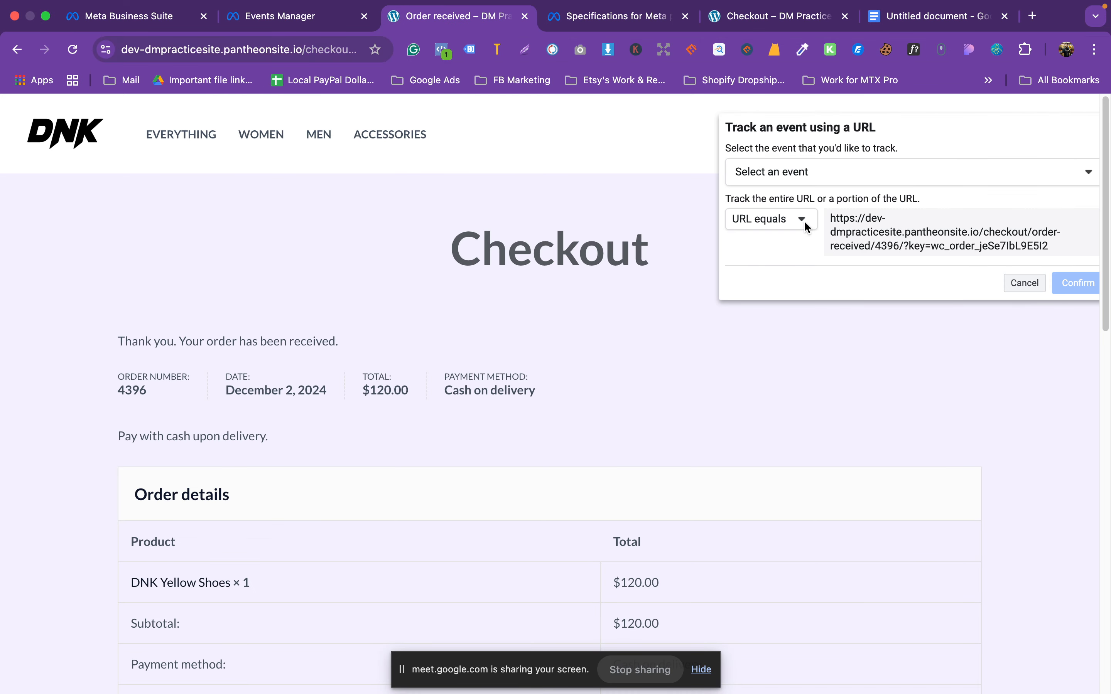
{"action": "left_click", "coordinate": [811, 168]}
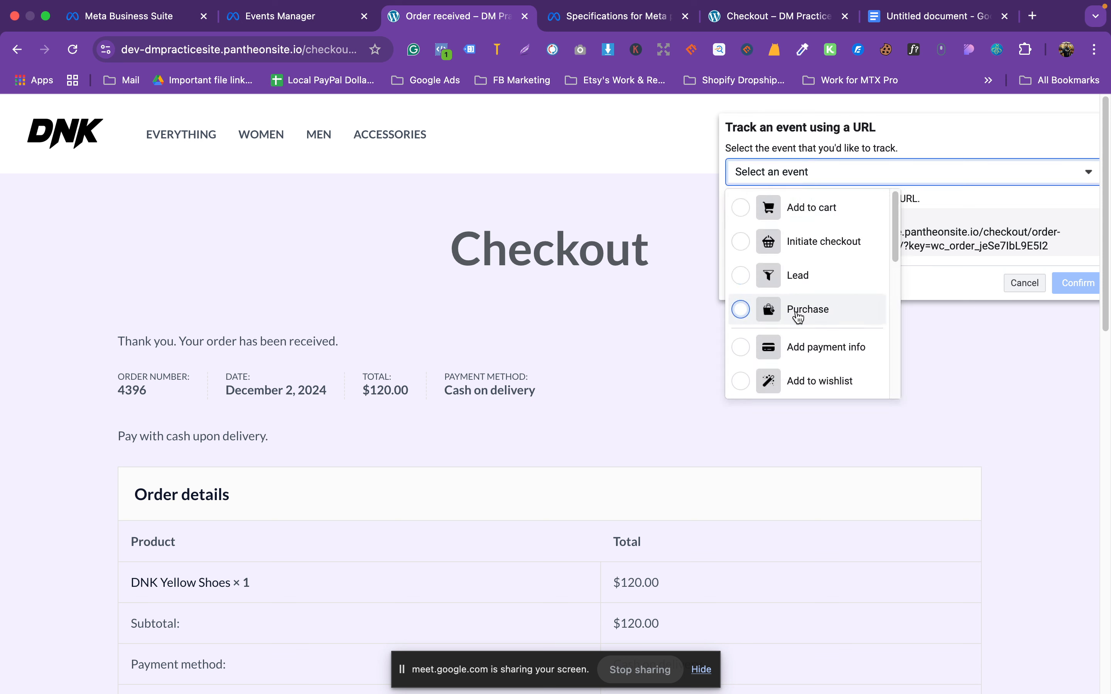
{"action": "left_click", "coordinate": [786, 308]}
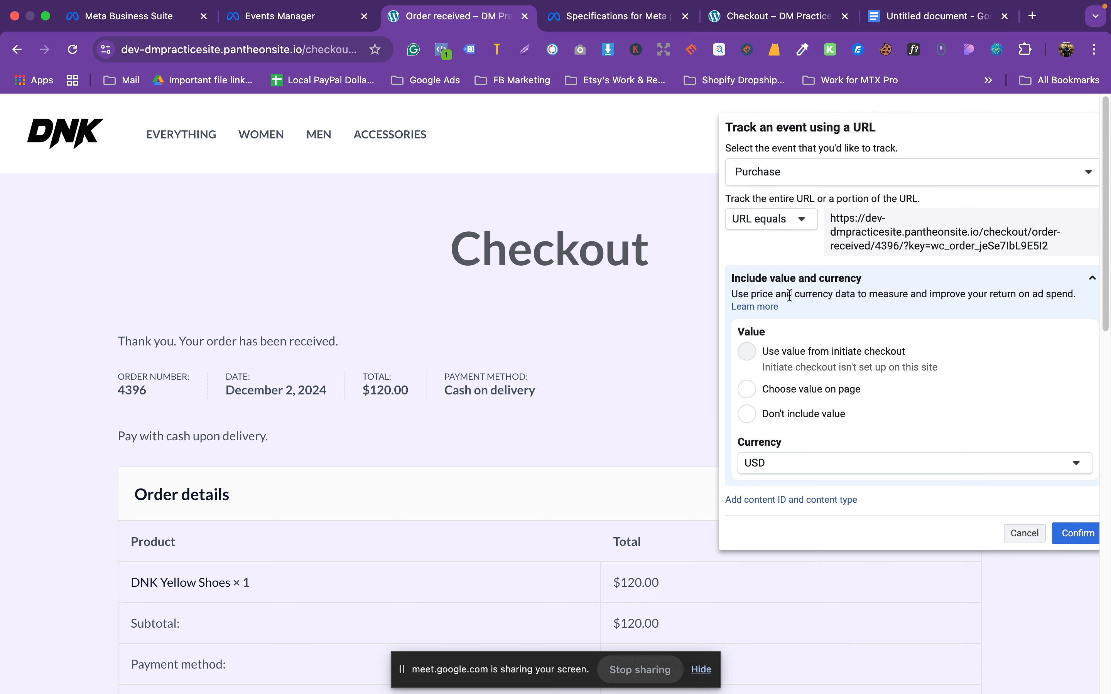
{"action": "left_click", "coordinate": [796, 224]}
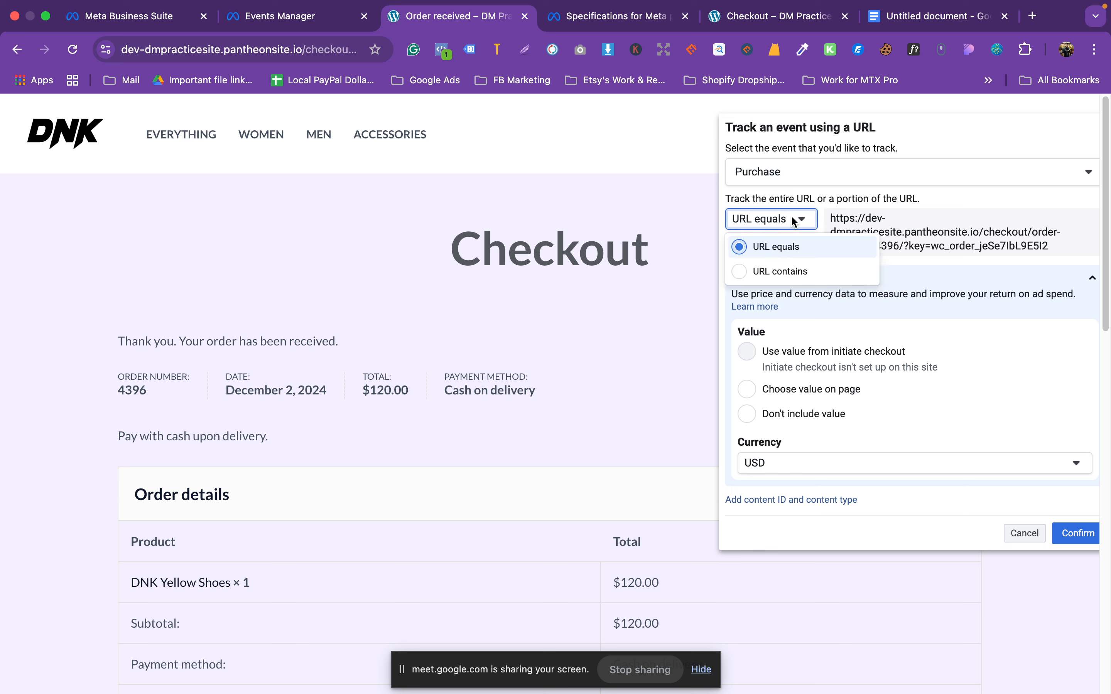
{"action": "left_click", "coordinate": [769, 273]}
{"action": "left_click", "coordinate": [1004, 257]}
{"action": "key", "text": "super+a"}
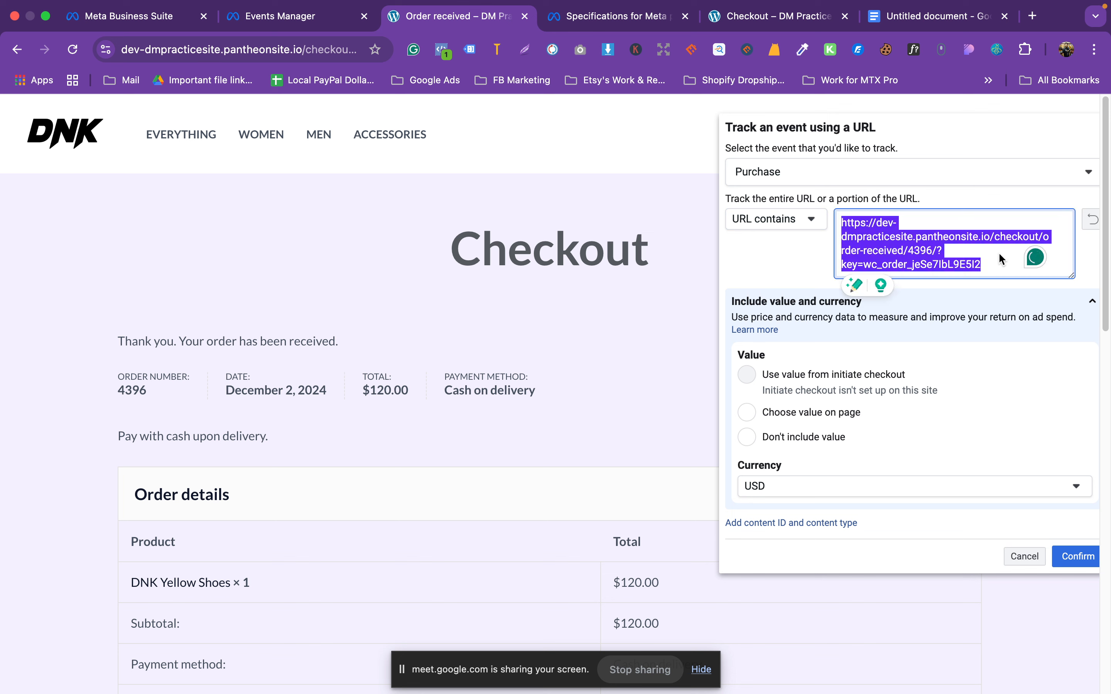
{"action": "key", "text": "BackSpace"}
{"action": "type", "text": "/order-received/"}
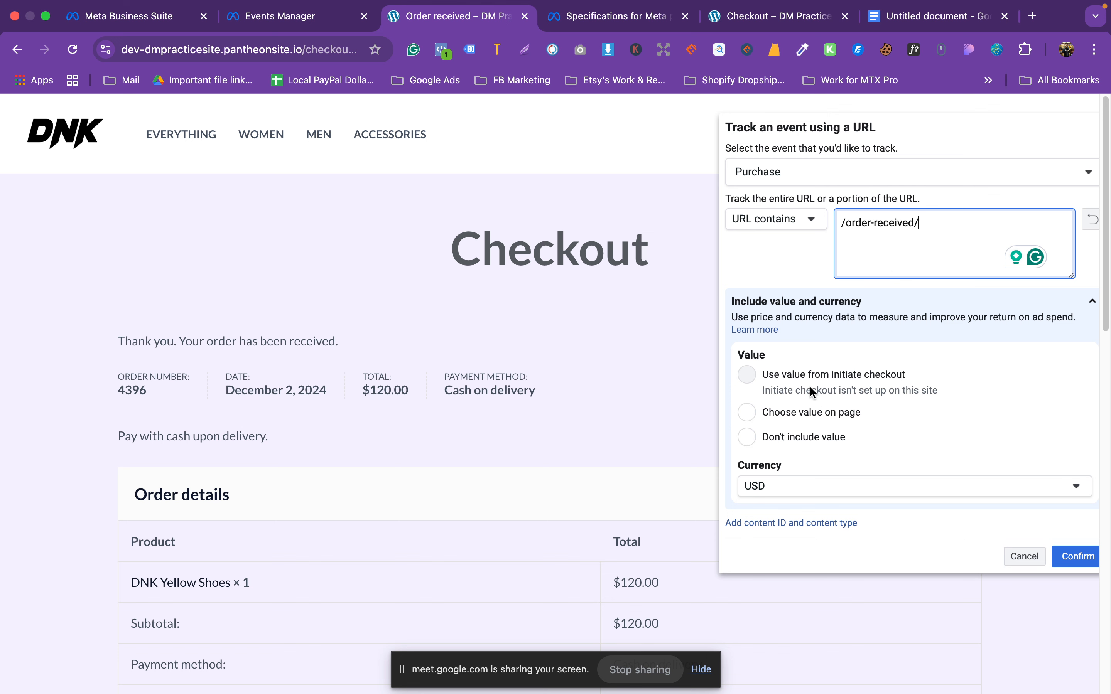
Step: Have the Purchase event take its value from the page, then reload the page
{"action": "scroll", "coordinate": [657, 386], "scroll_direction": "down", "scroll_amount": 1}
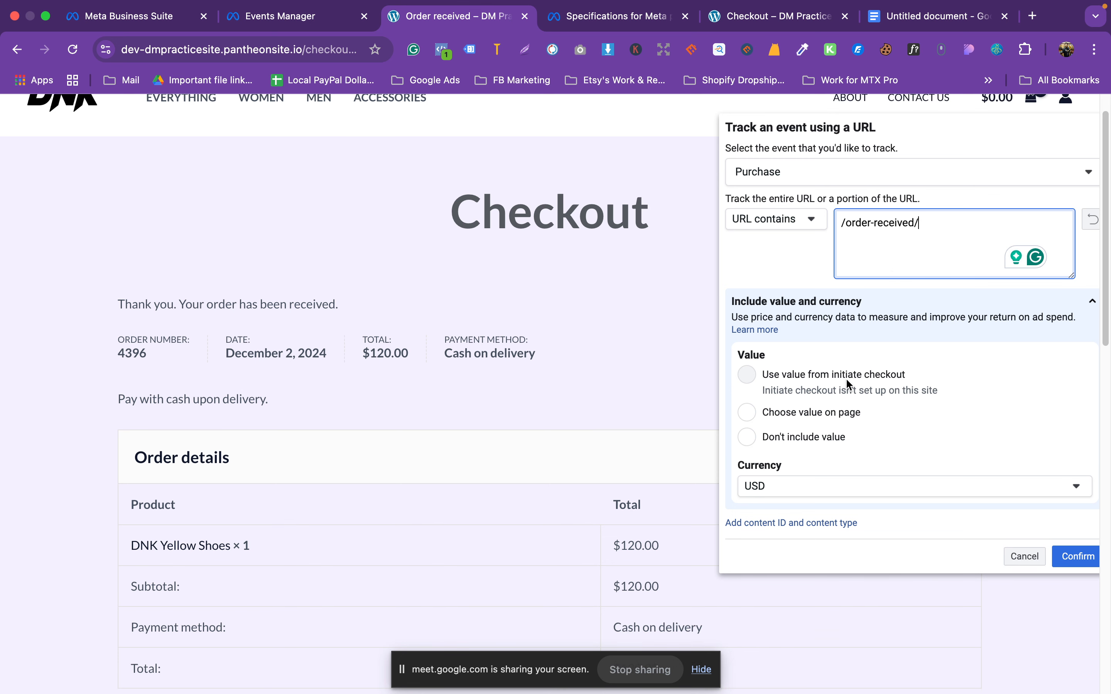
{"action": "left_click", "coordinate": [748, 412]}
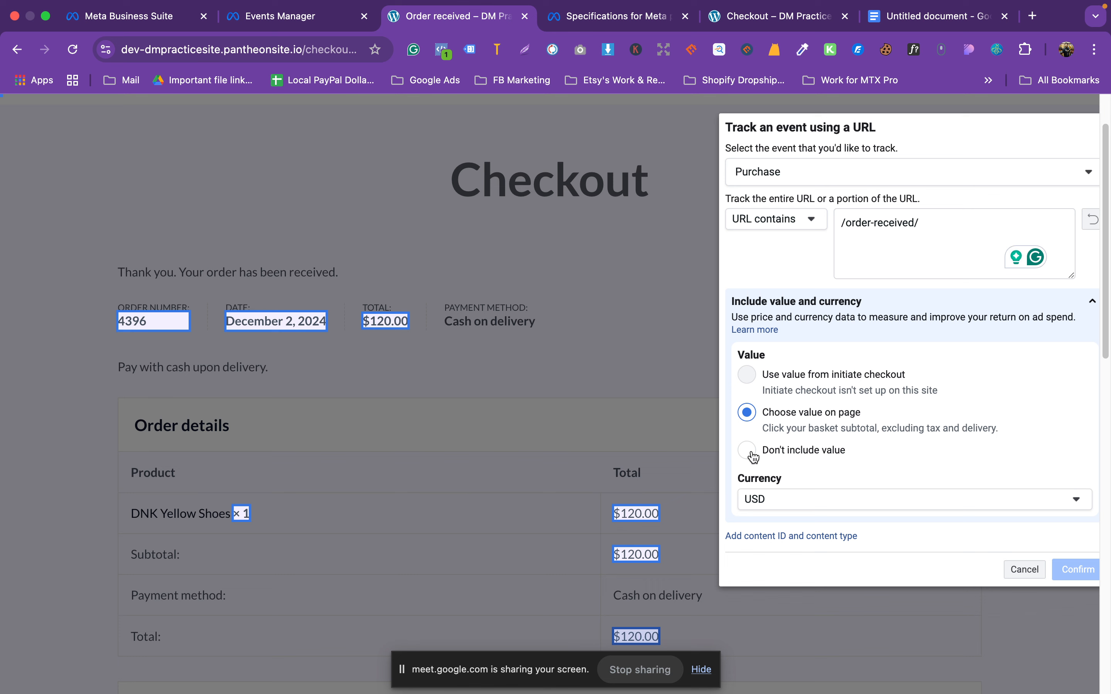
{"action": "left_click", "coordinate": [73, 50]}
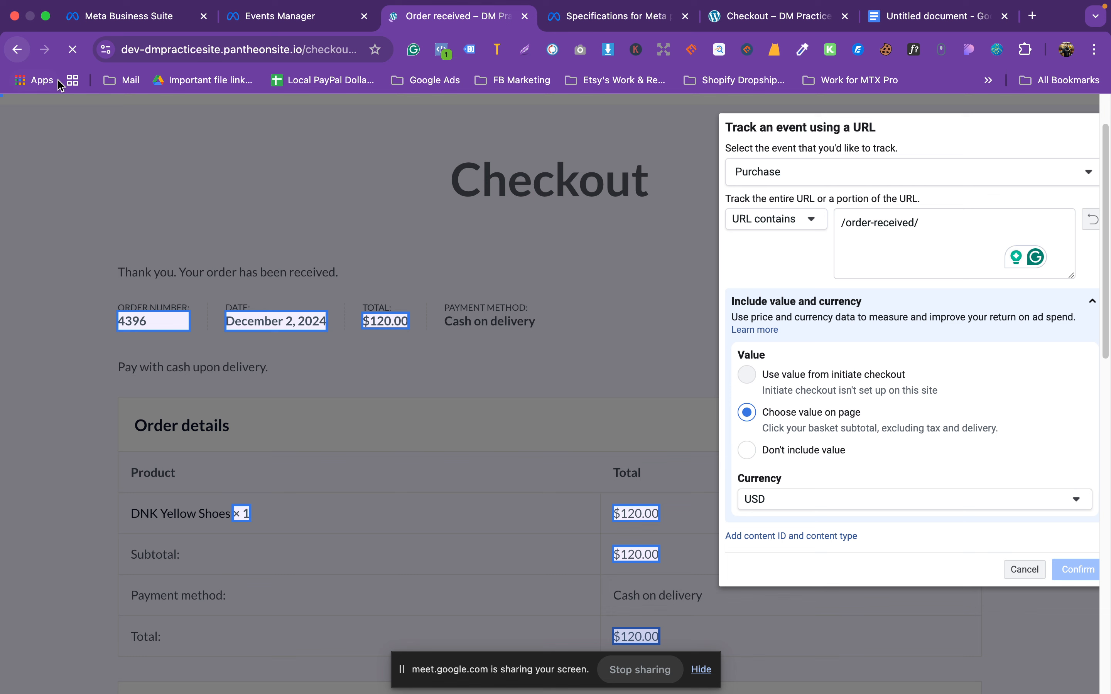
Step: Stop the stuck reload and reload the crashed order-received page
{"action": "left_click", "coordinate": [72, 49]}
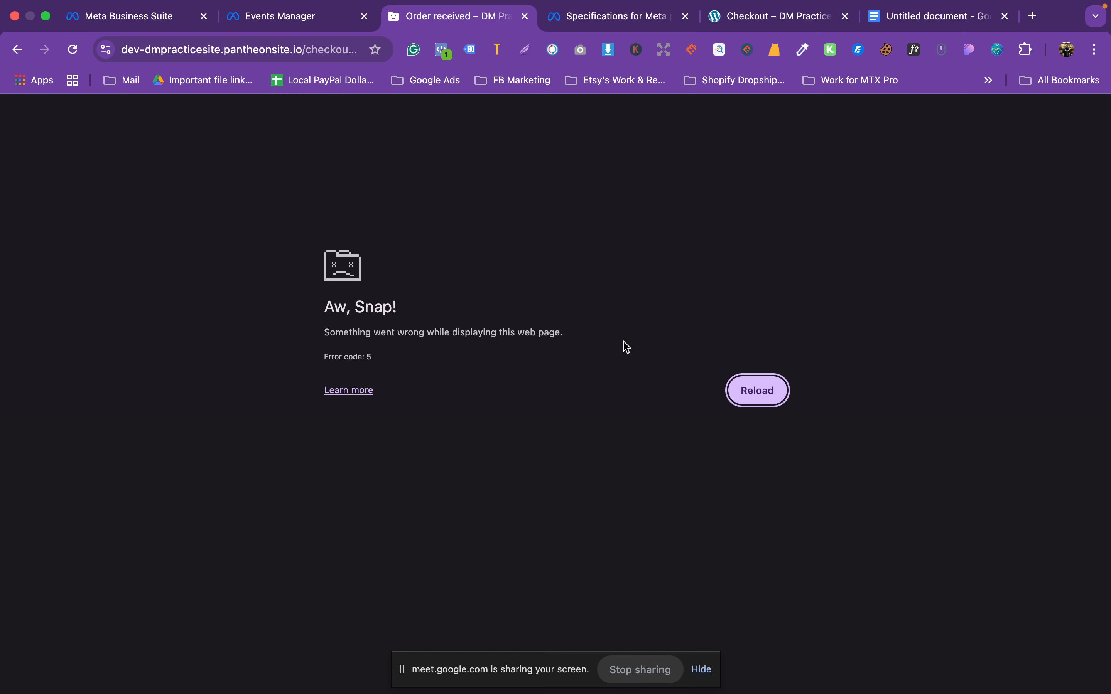
{"action": "left_click", "coordinate": [740, 399]}
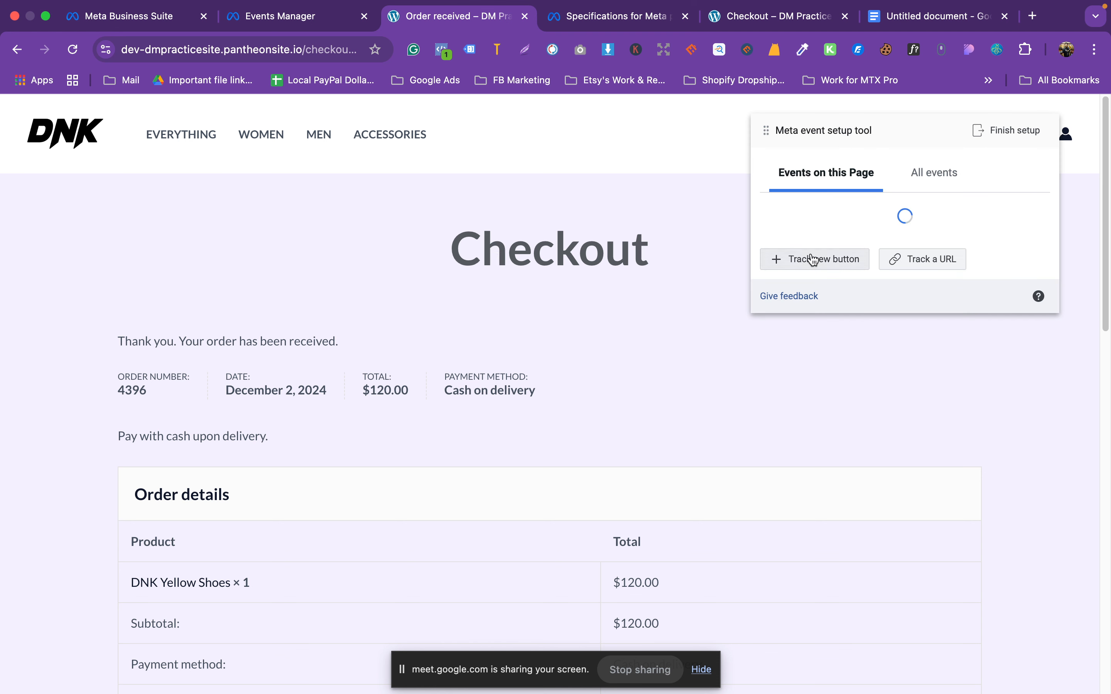
Step: Add a Purchase event tracked by URLs containing /order-received/, with no purchase value
{"action": "left_click", "coordinate": [922, 266]}
{"action": "left_click", "coordinate": [801, 174]}
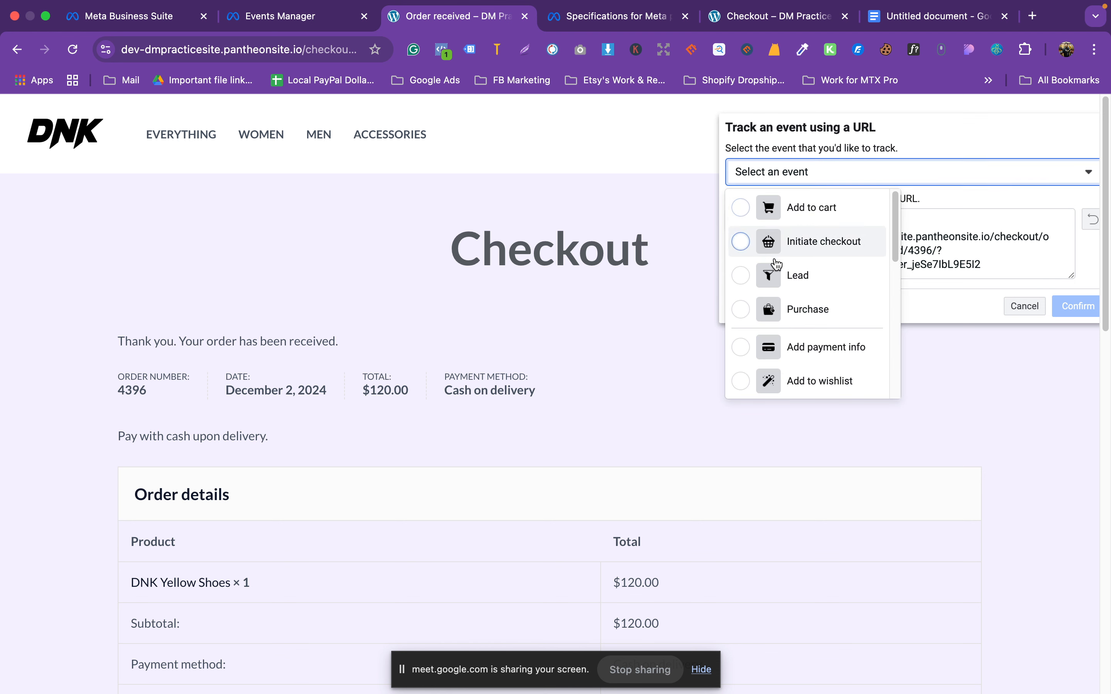
{"action": "left_click", "coordinate": [801, 307]}
{"action": "left_click", "coordinate": [935, 266]}
{"action": "key", "text": "super+a"}
{"action": "type", "text": "/order-received/"}
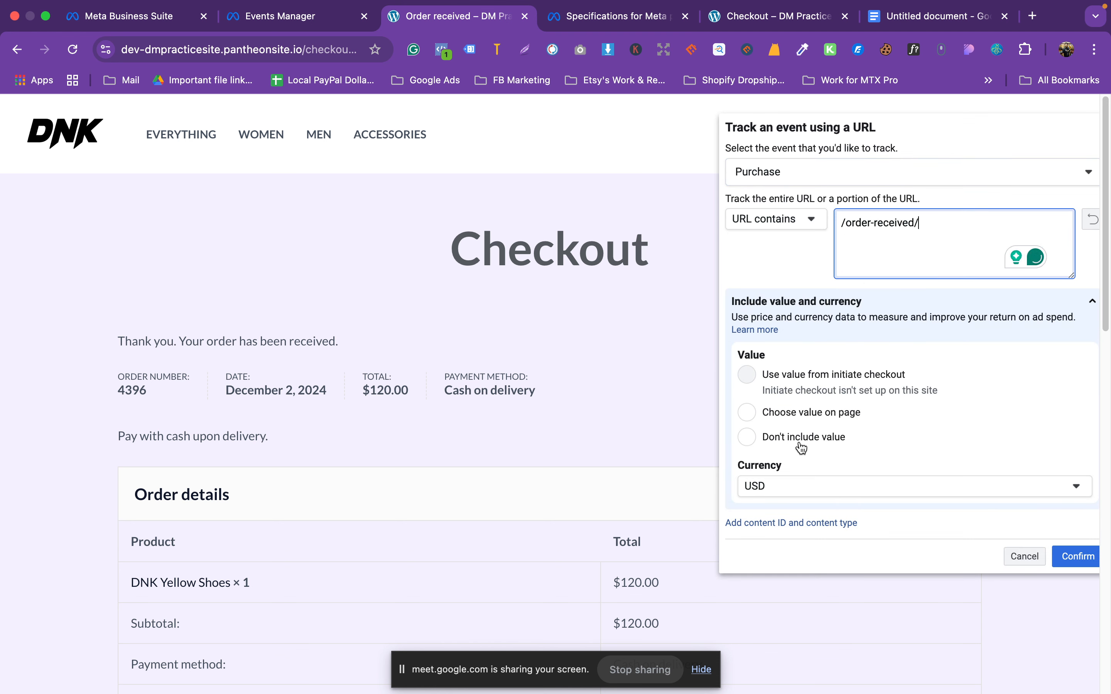
{"action": "left_click", "coordinate": [746, 437]}
{"action": "scroll", "coordinate": [983, 429], "scroll_direction": "down", "scroll_amount": 1}
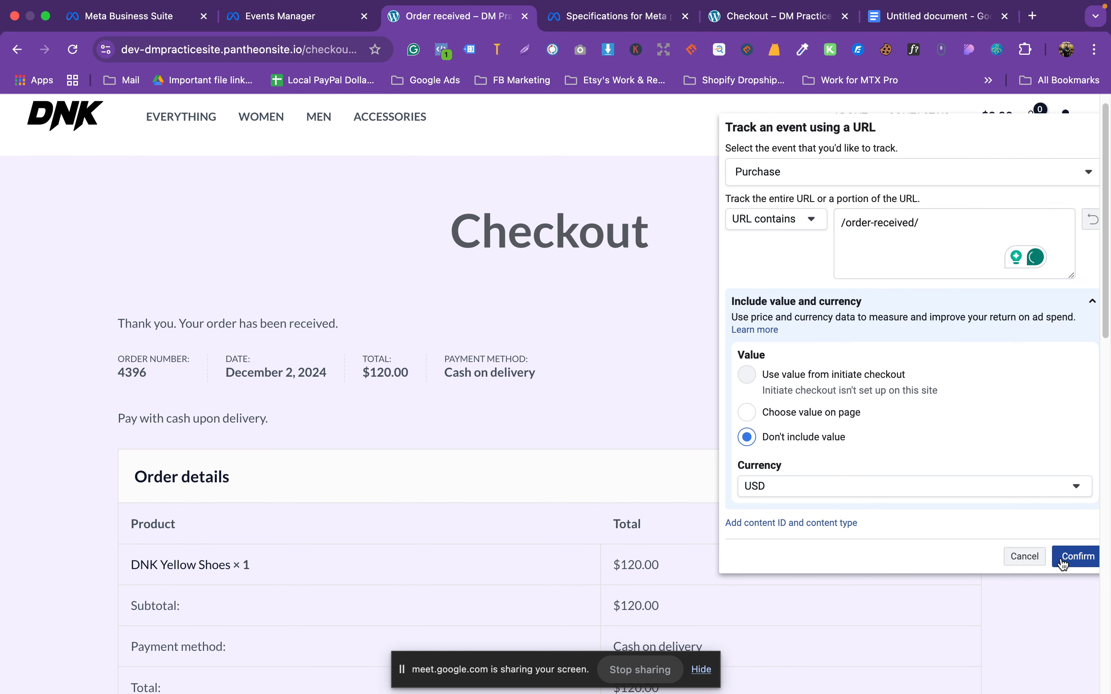
{"action": "left_click", "coordinate": [1069, 557]}
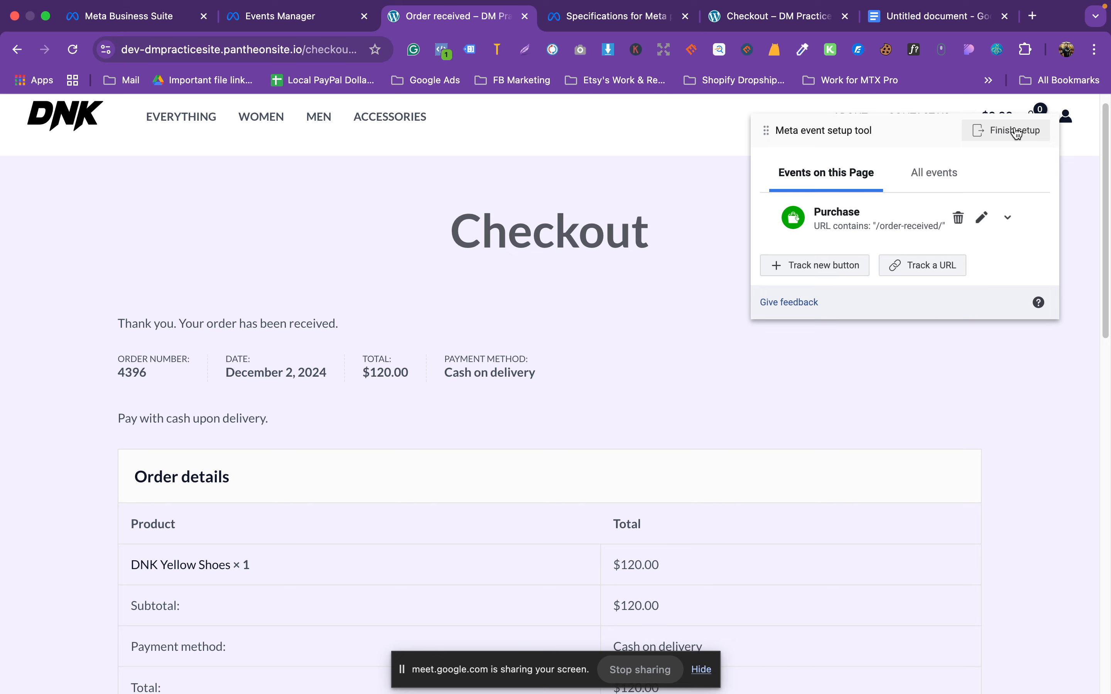
Step: Bring up the Meta event specifications page in the browser
{"action": "key", "text": "ctrl+Up"}
{"action": "left_click", "coordinate": [753, 62]}
{"action": "left_click", "coordinate": [630, 39]}
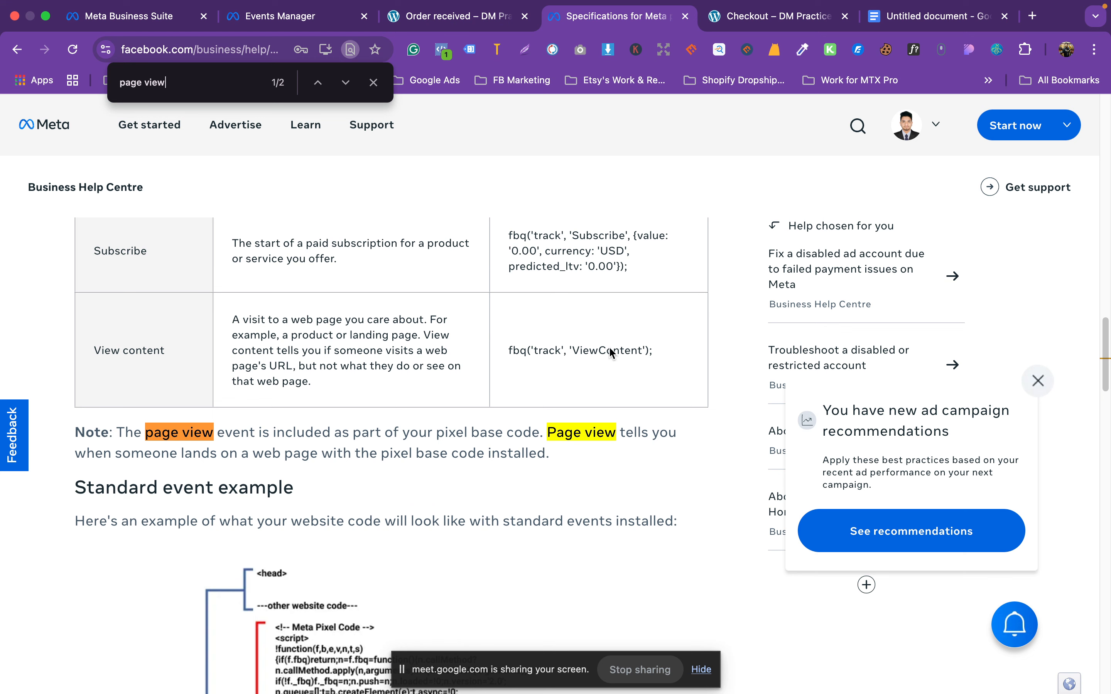
{"action": "double_click", "coordinate": [610, 352]}
{"action": "left_click_drag", "start_coordinate": [238, 319], "coordinate": [367, 345]}
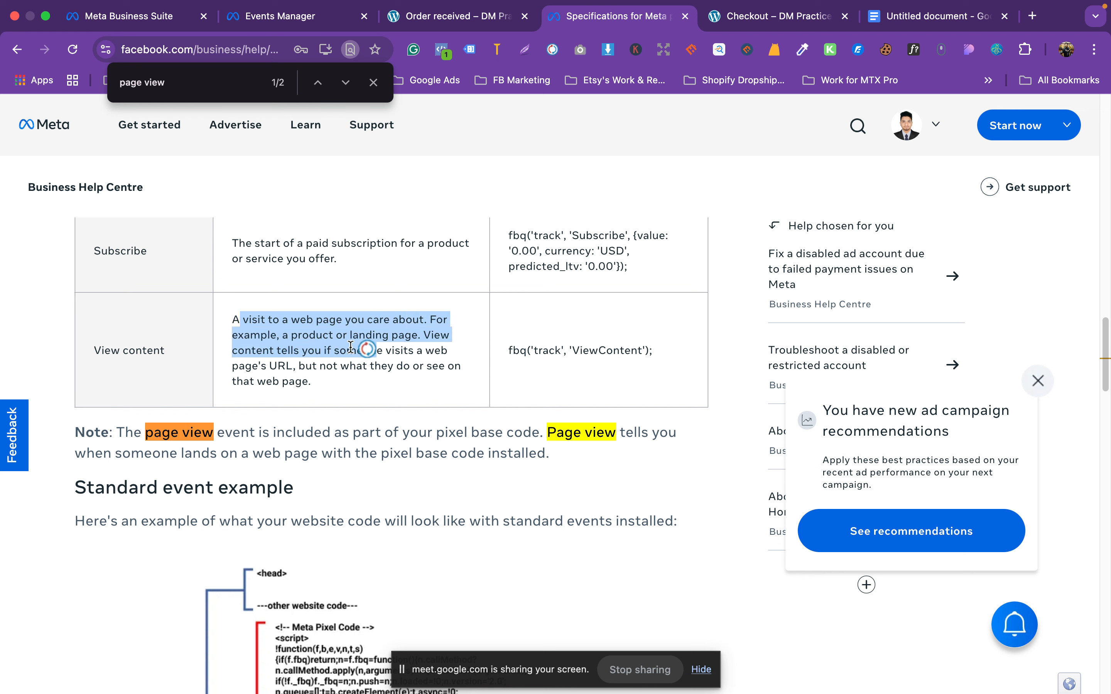
{"action": "left_click", "coordinate": [316, 343]}
{"action": "left_click_drag", "start_coordinate": [275, 337], "coordinate": [424, 341]}
{"action": "left_click", "coordinate": [425, 341]}
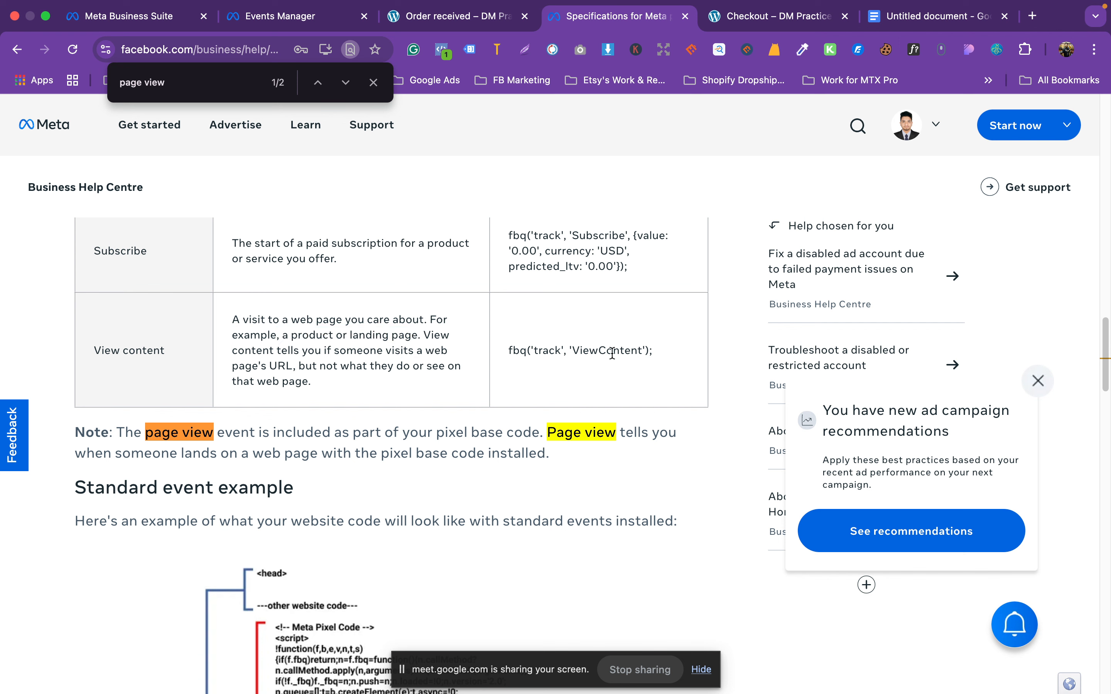
{"action": "scroll", "coordinate": [639, 376], "scroll_direction": "up", "scroll_amount": 3}
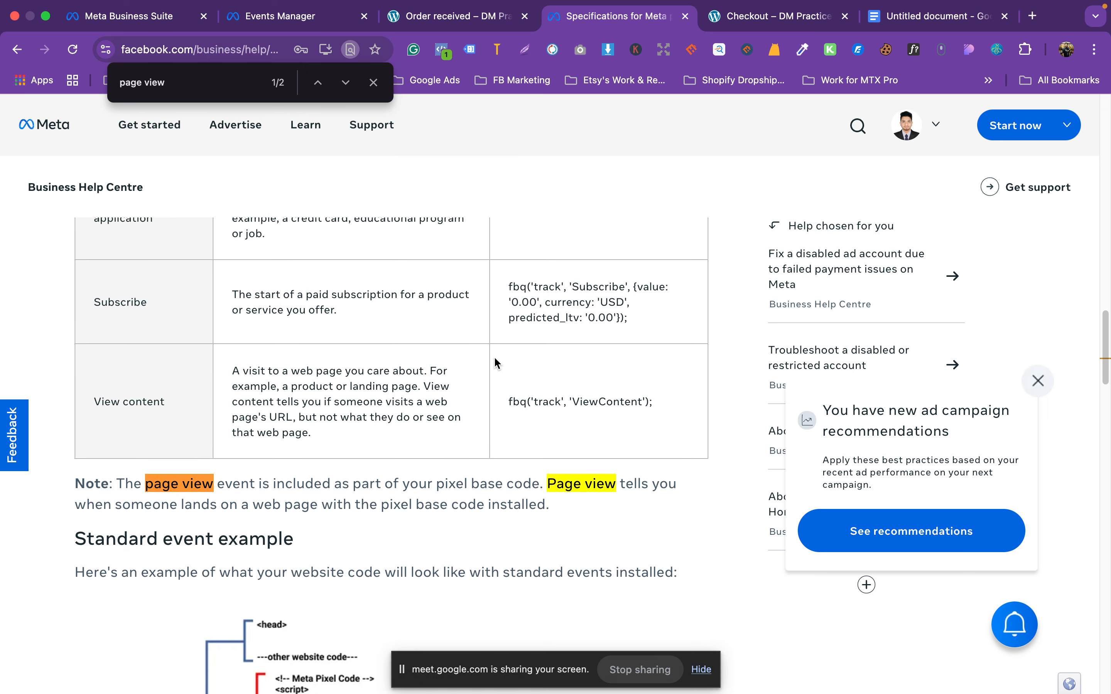
{"action": "scroll", "coordinate": [379, 342], "scroll_direction": "up", "scroll_amount": 10}
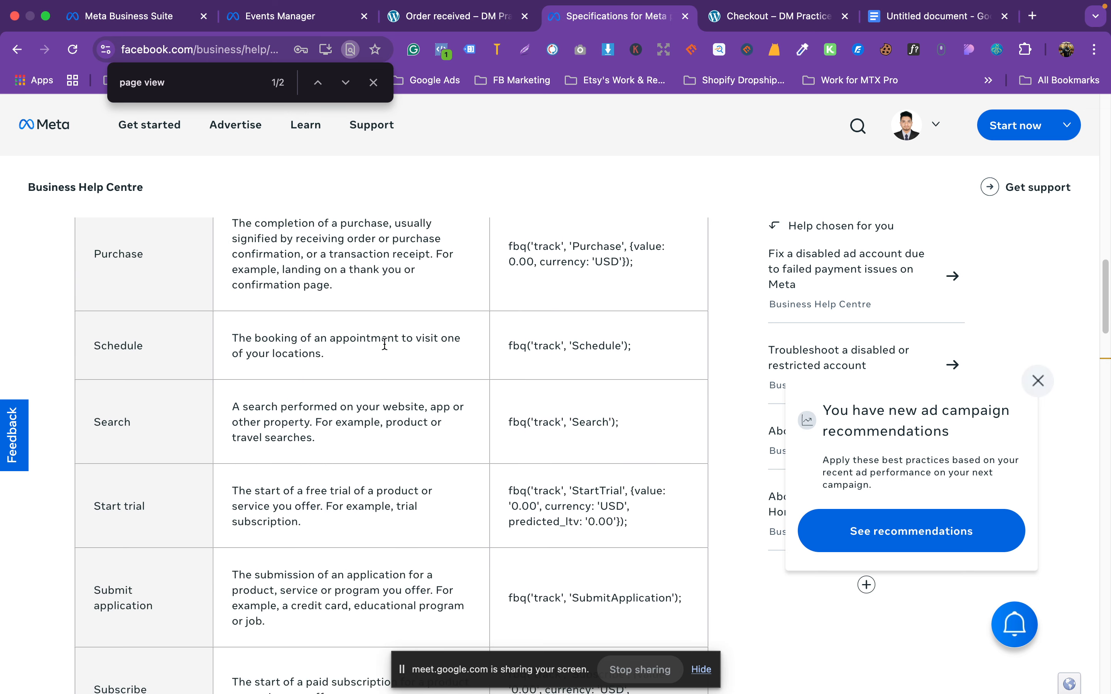
{"action": "scroll", "coordinate": [379, 346], "scroll_direction": "down", "scroll_amount": 15}
{"action": "scroll", "coordinate": [242, 468], "scroll_direction": "up", "scroll_amount": 5}
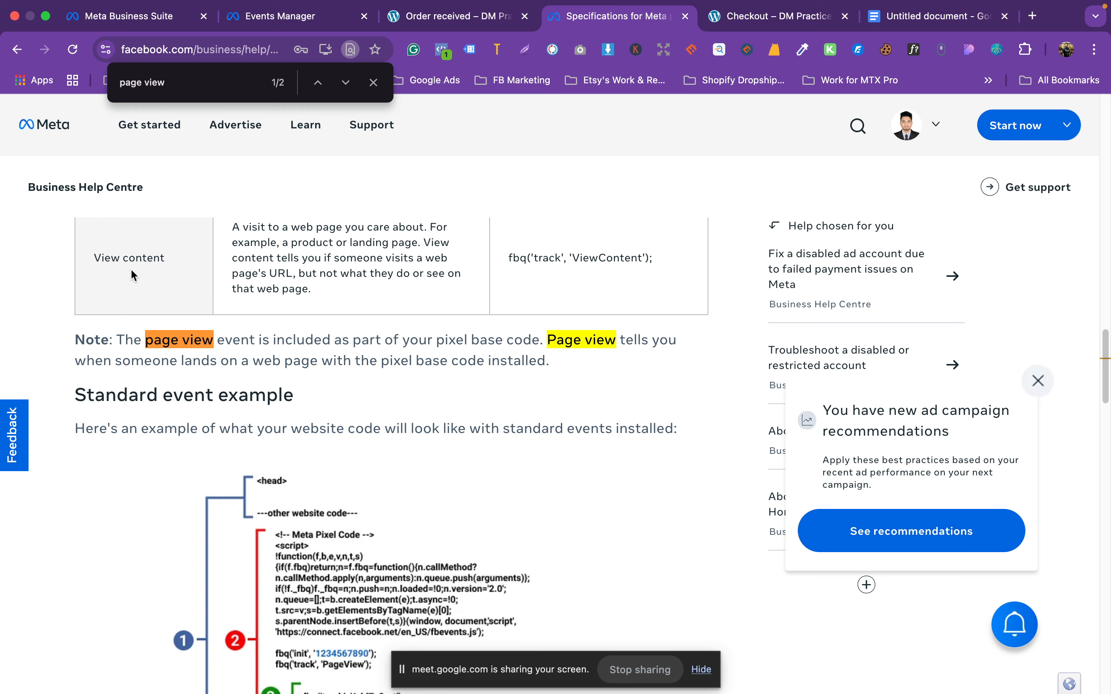
{"action": "double_click", "coordinate": [138, 248]}
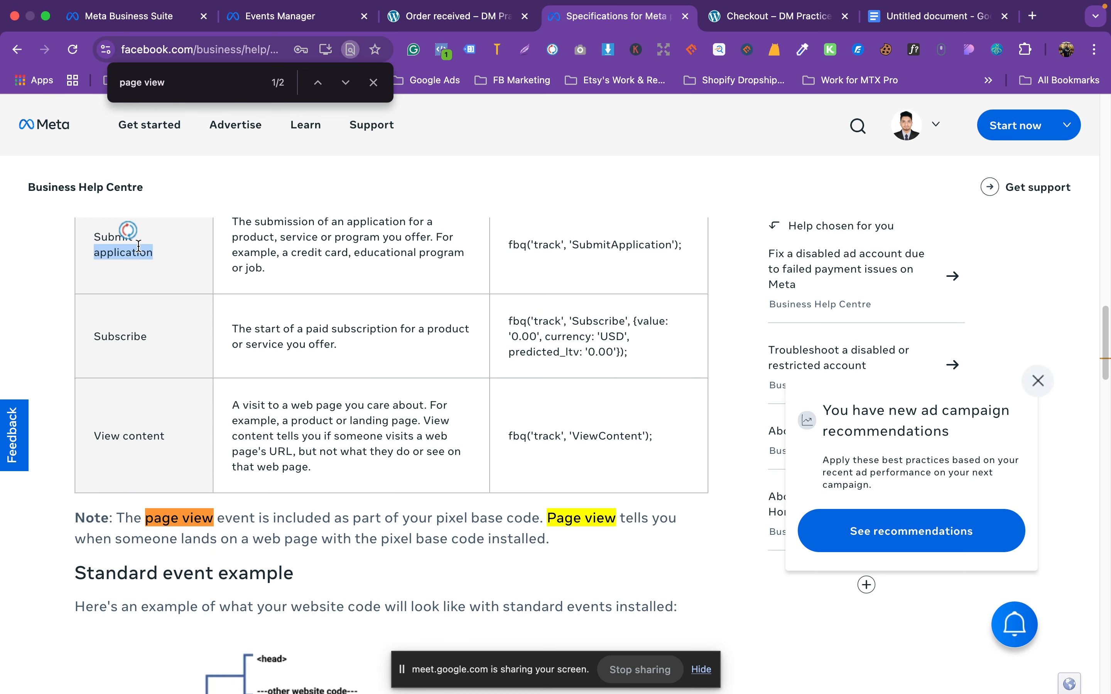
{"action": "scroll", "coordinate": [173, 331], "scroll_direction": "up", "scroll_amount": 5}
{"action": "left_click", "coordinate": [132, 348]}
{"action": "double_click", "coordinate": [132, 348]}
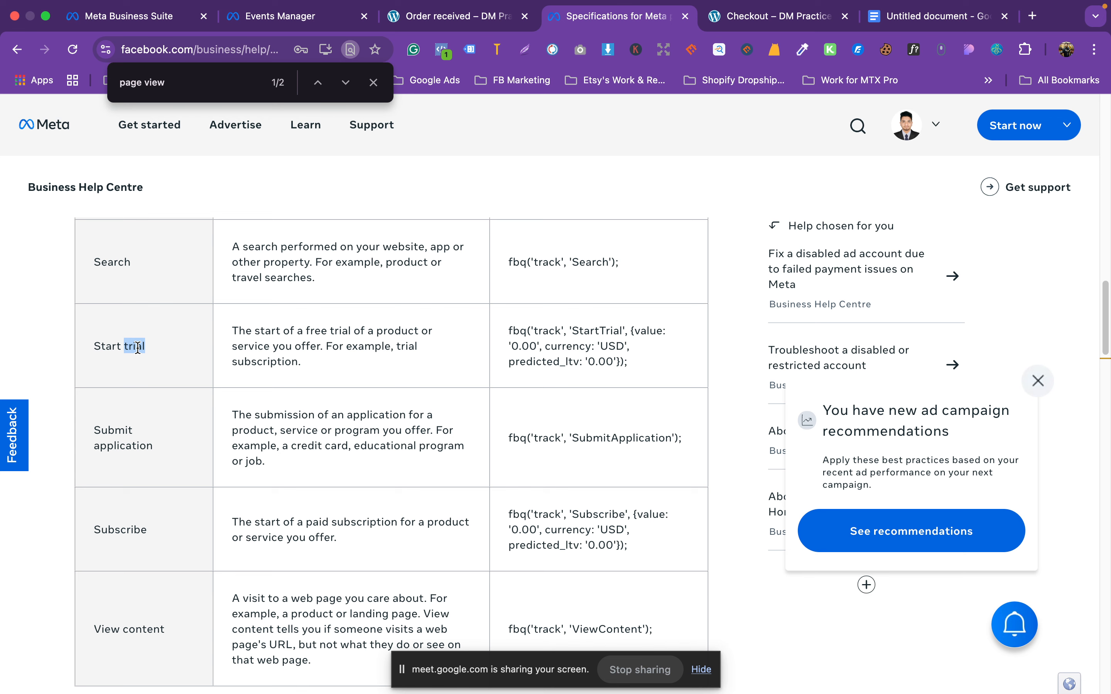
{"action": "scroll", "coordinate": [174, 342], "scroll_direction": "up", "scroll_amount": 5}
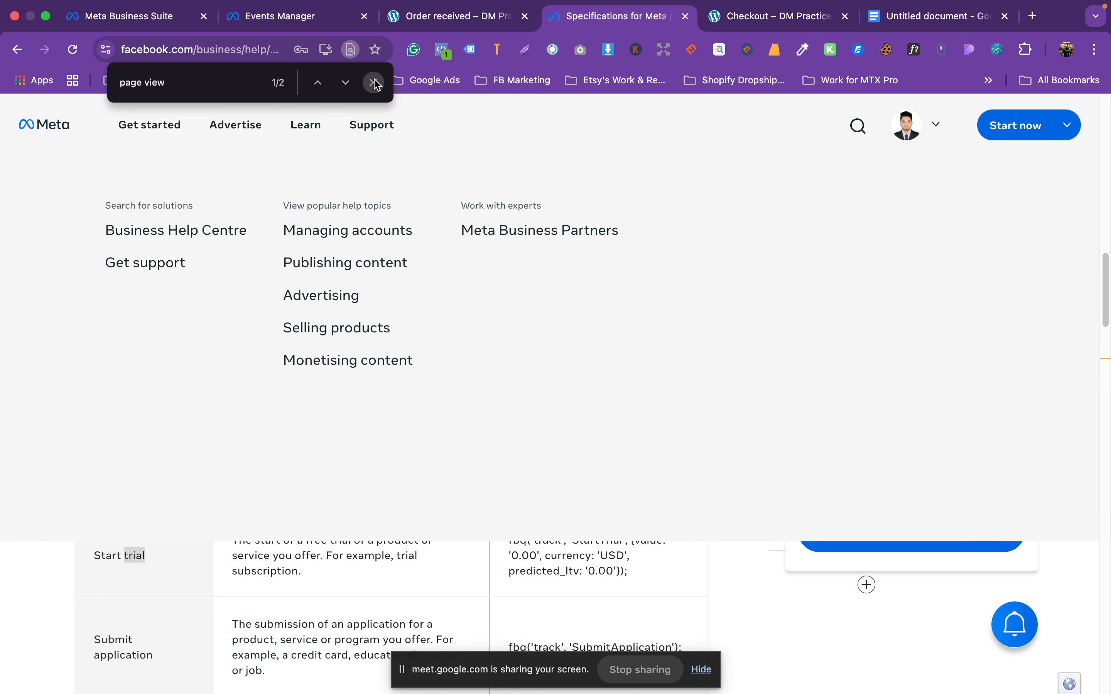
{"action": "left_click", "coordinate": [376, 84]}
Step: Review the order-received checkout page in the event setup tool
{"action": "left_click", "coordinate": [340, 24]}
{"action": "left_click", "coordinate": [452, 16]}
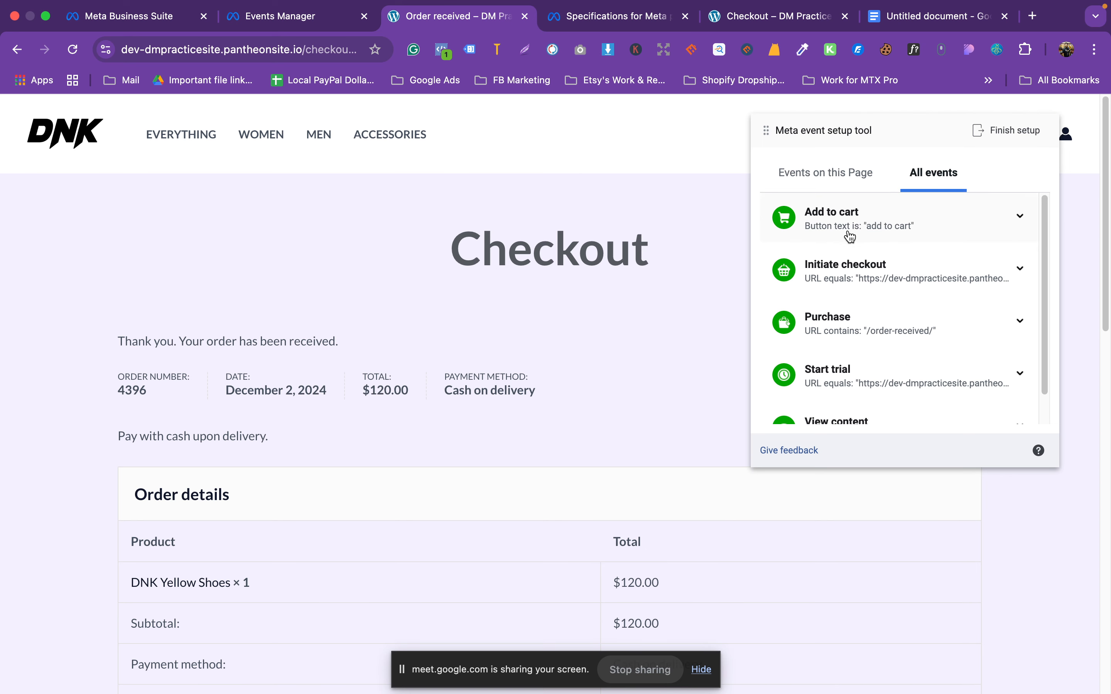
{"action": "scroll", "coordinate": [847, 339], "scroll_direction": "down", "scroll_amount": 1}
{"action": "scroll", "coordinate": [845, 390], "scroll_direction": "down", "scroll_amount": 3}
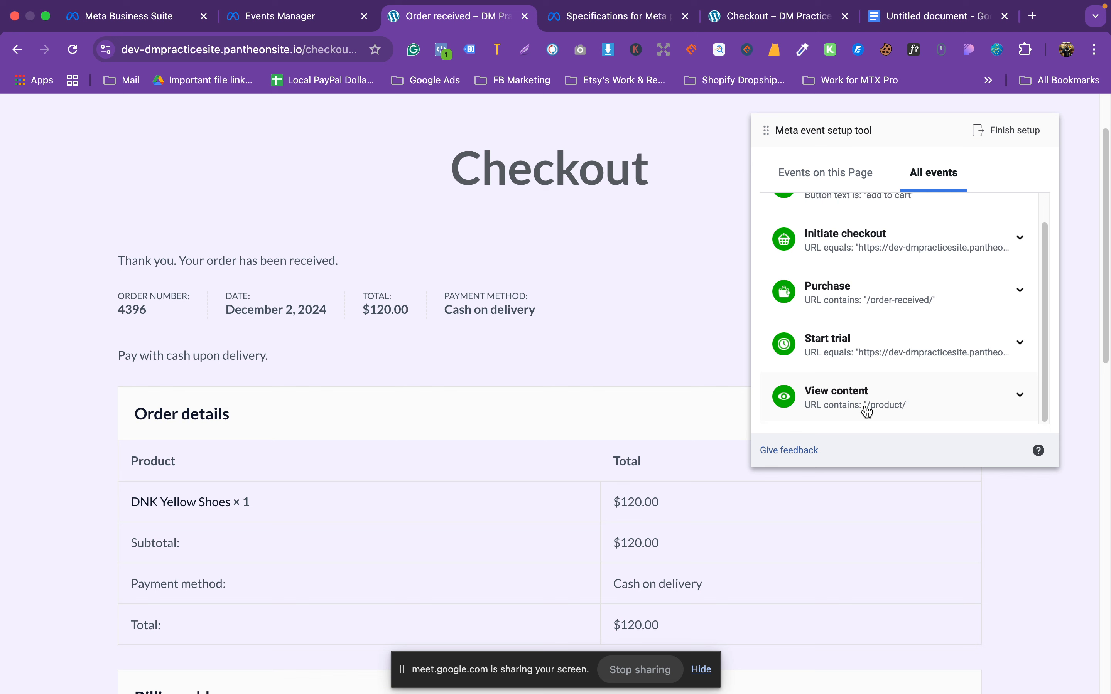
{"action": "scroll", "coordinate": [890, 405], "scroll_direction": "up", "scroll_amount": 1}
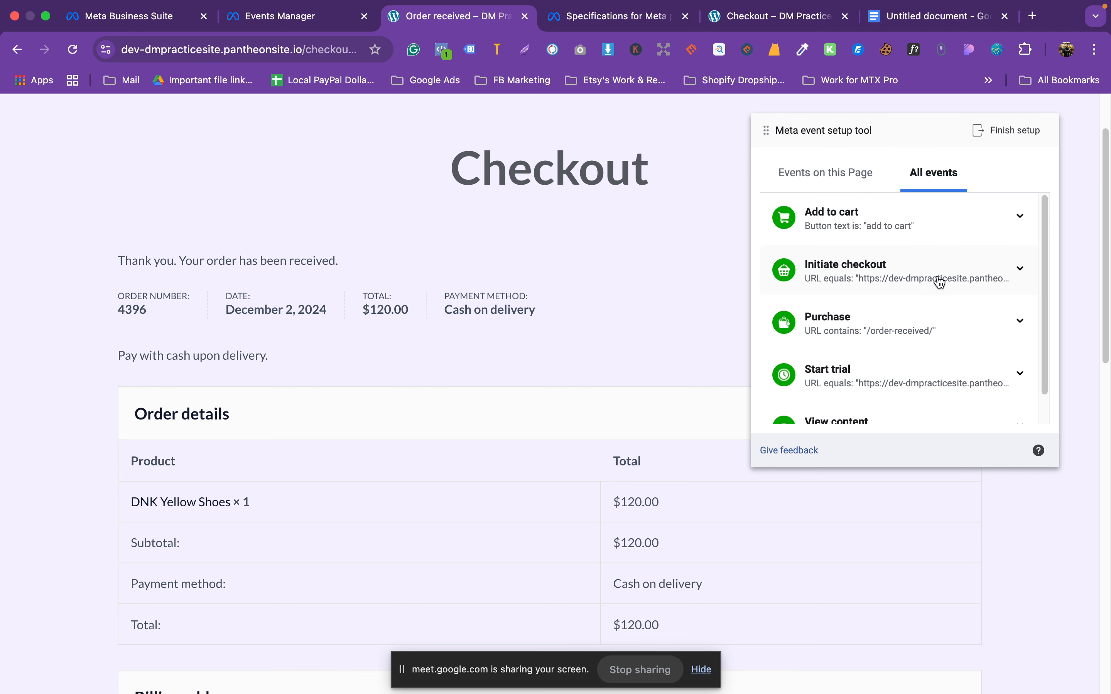
Step: Finish setup with View content, Add to cart, Start trial, Initiate checkout and Purchase, skipping feedback
{"action": "left_click", "coordinate": [1005, 133]}
{"action": "scroll", "coordinate": [579, 403], "scroll_direction": "down", "scroll_amount": 1}
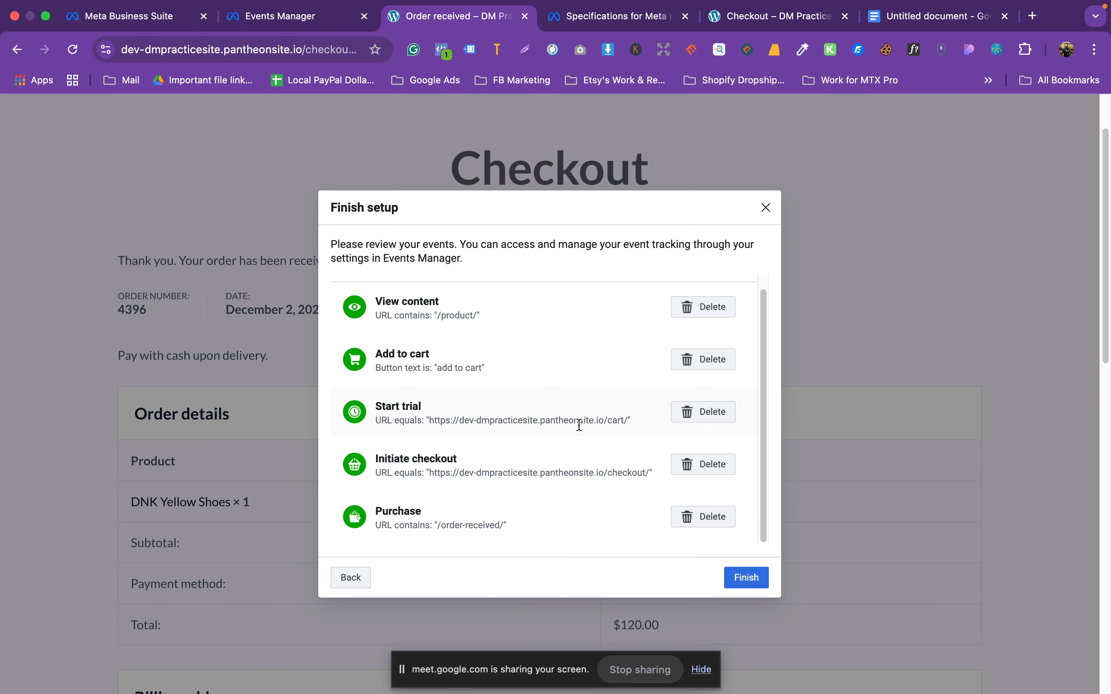
{"action": "left_click_drag", "start_coordinate": [376, 511], "coordinate": [410, 511]}
{"action": "left_click", "coordinate": [429, 508]}
{"action": "scroll", "coordinate": [436, 503], "scroll_direction": "down", "scroll_amount": 8}
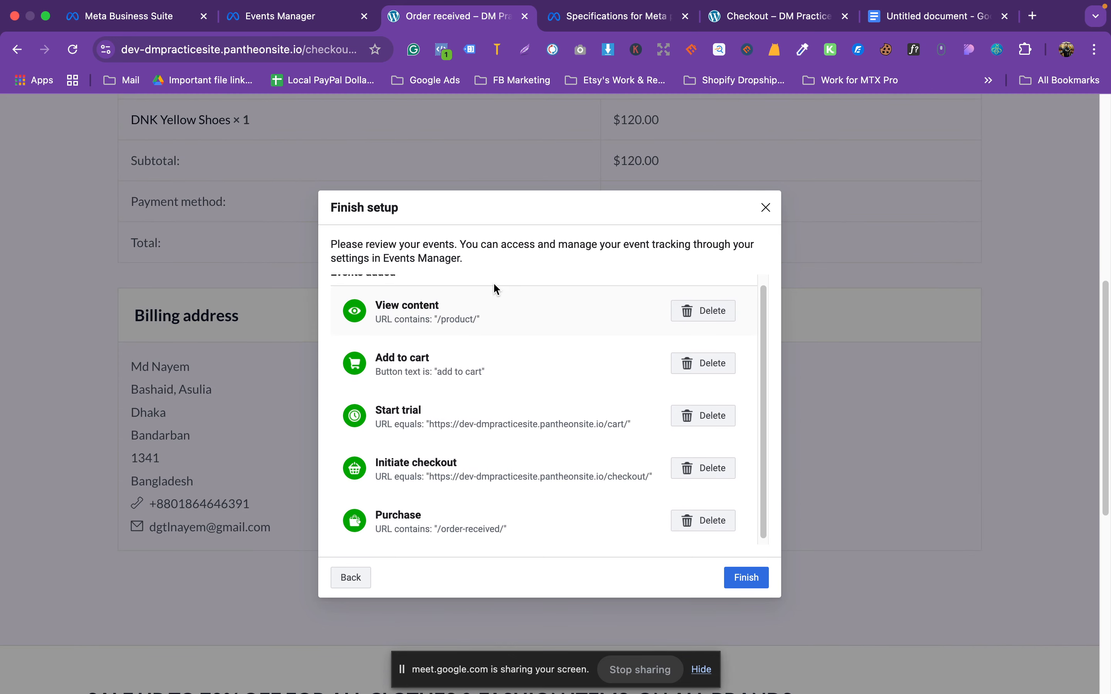
{"action": "left_click", "coordinate": [753, 578]}
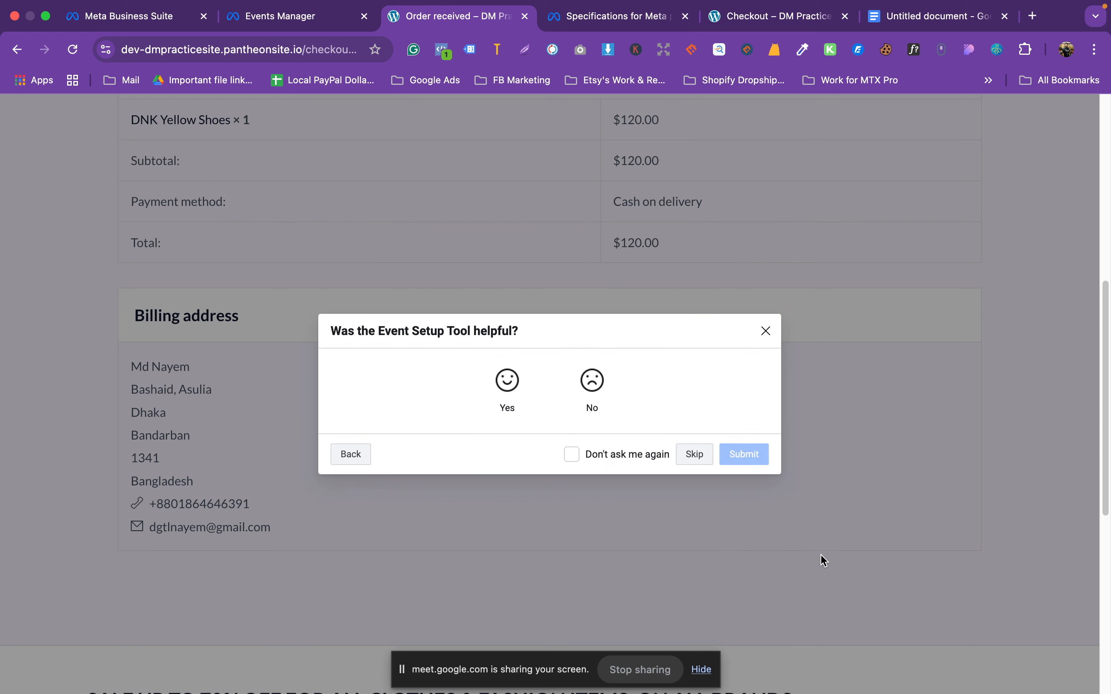
{"action": "left_click", "coordinate": [691, 456]}
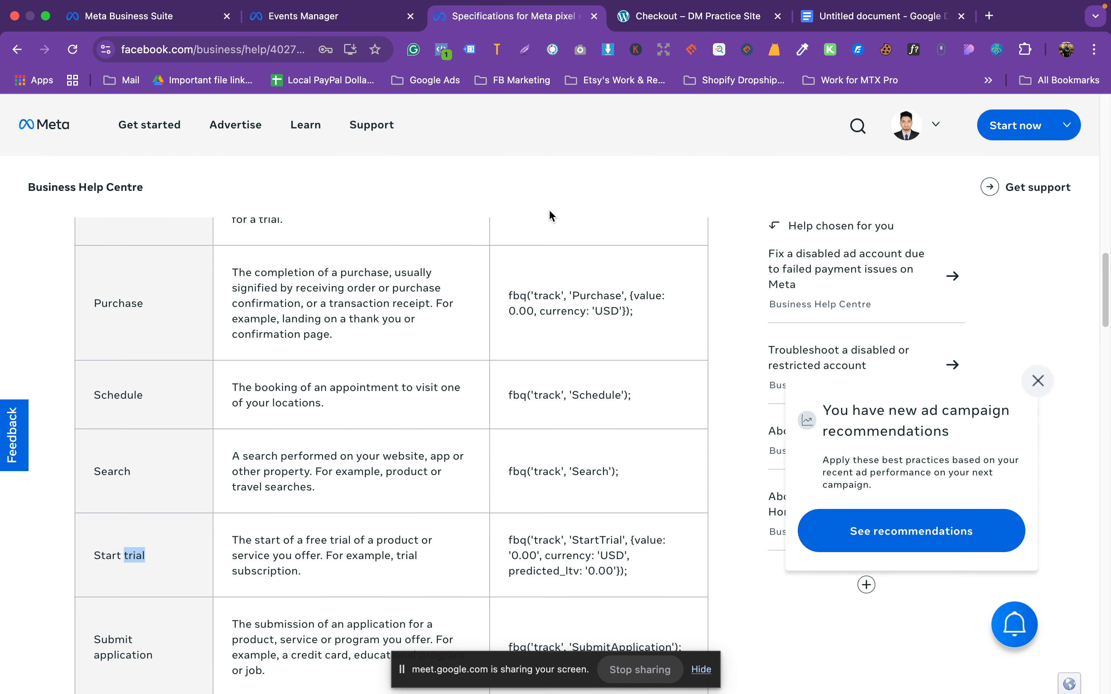
Step: Start the dmpracticesite pixel's website test from Test events, opening the store site in a new tab
{"action": "scroll", "coordinate": [615, 371], "scroll_direction": "up", "scroll_amount": 6}
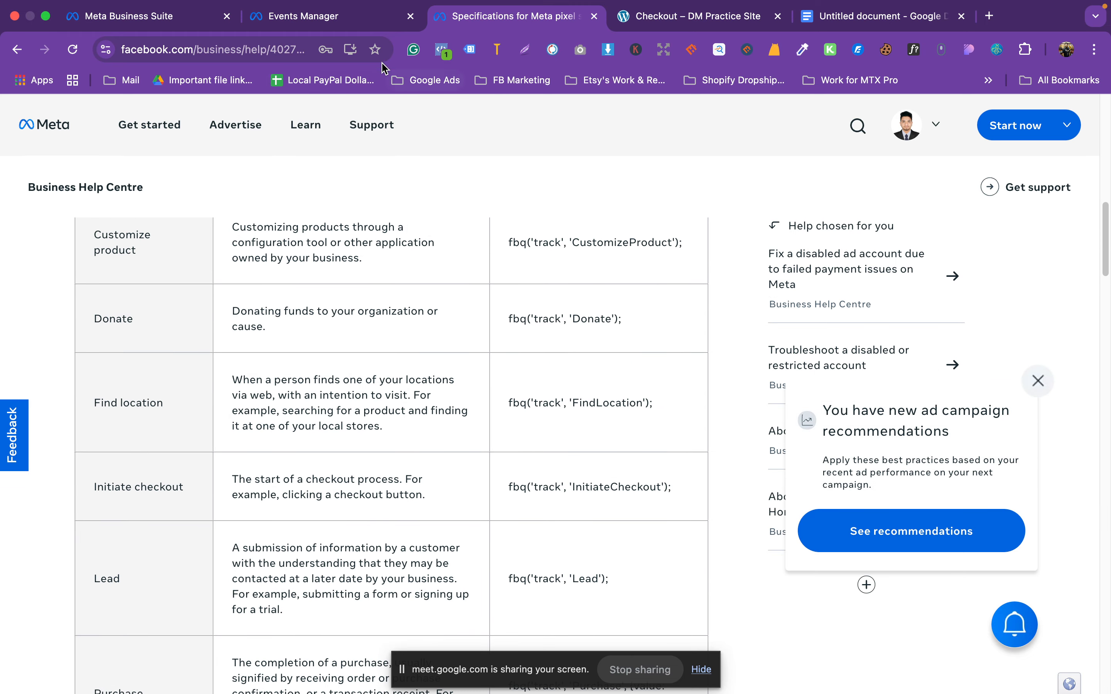
{"action": "left_click", "coordinate": [333, 22]}
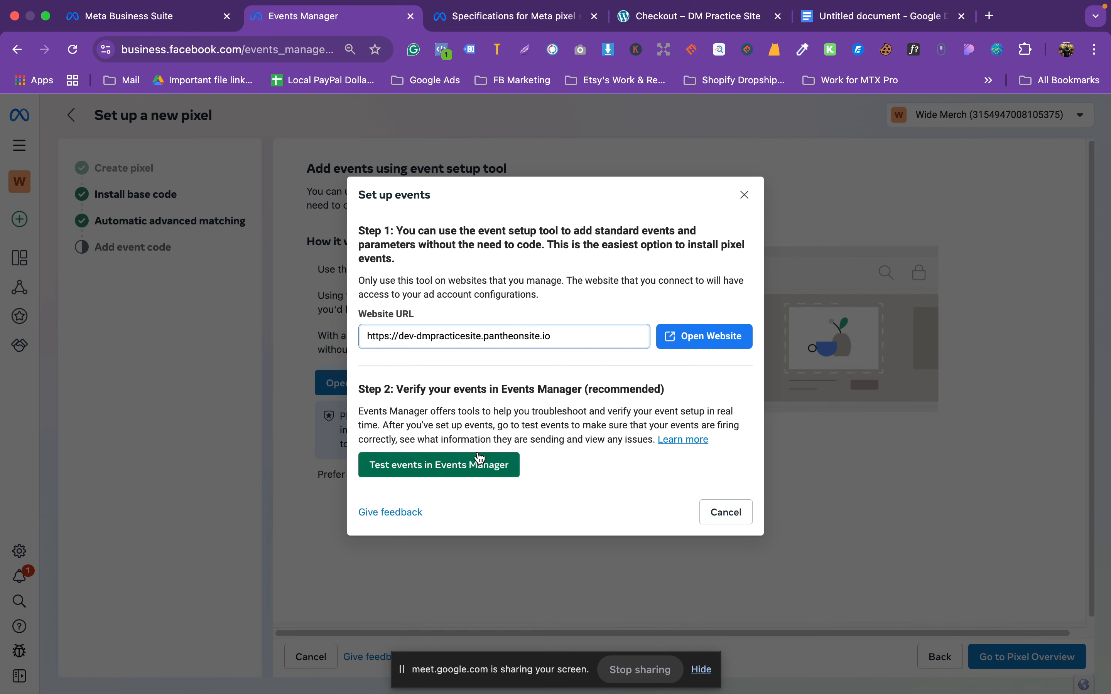
{"action": "left_click", "coordinate": [464, 466]}
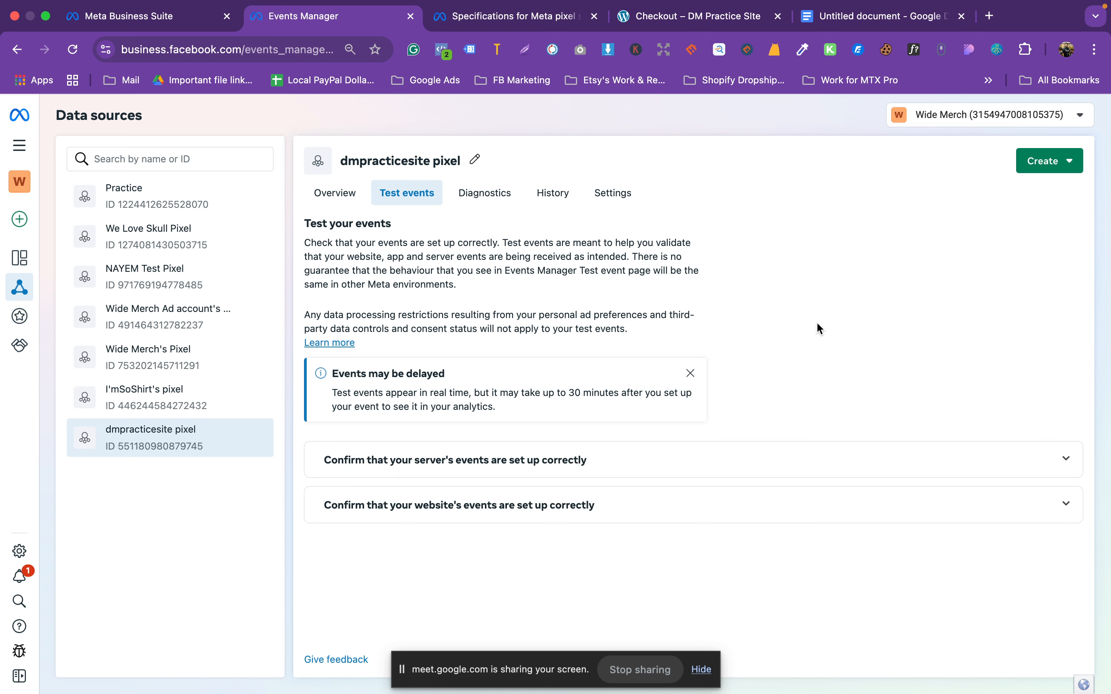
{"action": "left_click", "coordinate": [447, 515]}
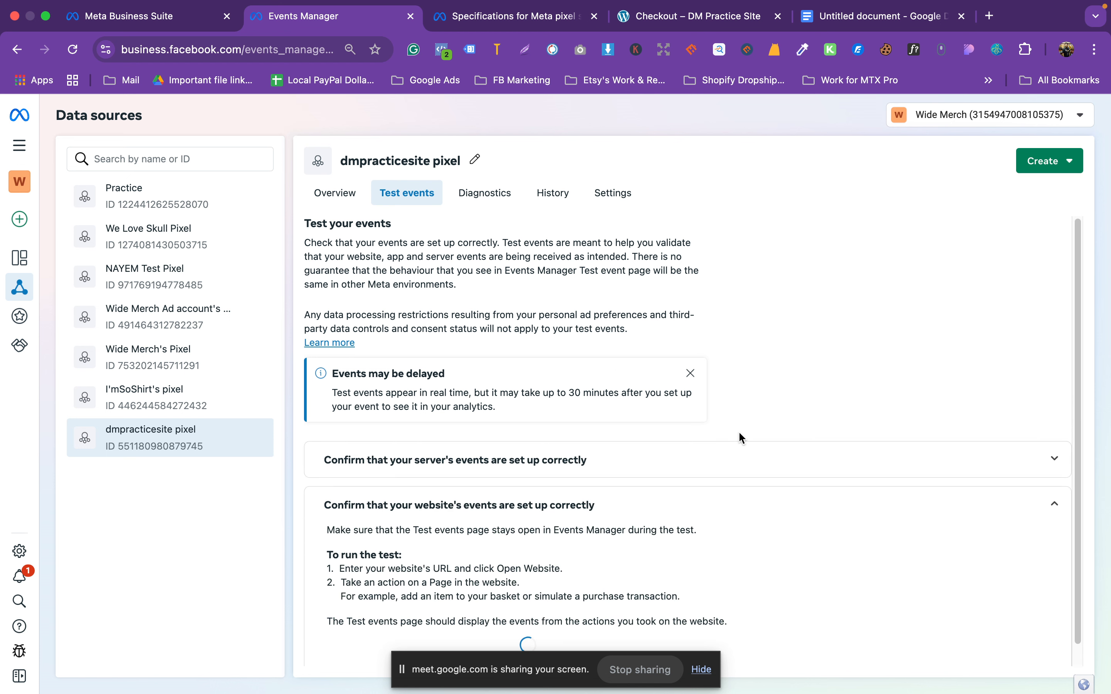
{"action": "scroll", "coordinate": [738, 431], "scroll_direction": "down", "scroll_amount": 1}
{"action": "scroll", "coordinate": [600, 542], "scroll_direction": "down", "scroll_amount": 2}
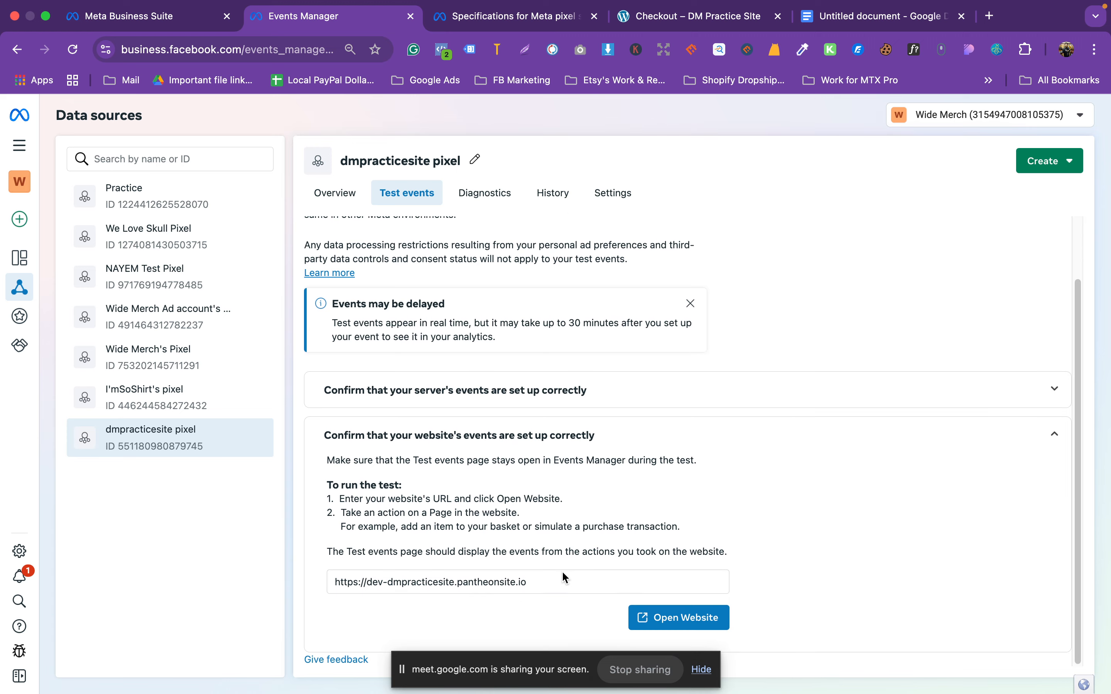
{"action": "left_click", "coordinate": [713, 618]}
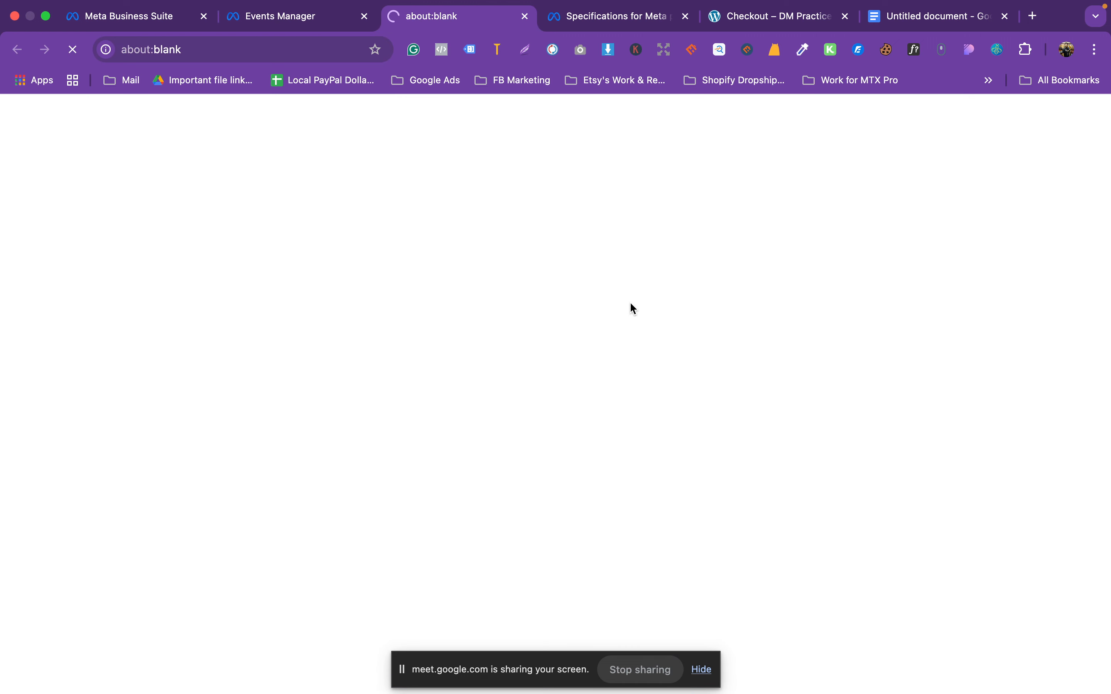
Step: Confirm the homepage PageView fires in Pixel Helper and appears in the test events list
{"action": "left_click", "coordinate": [442, 49]}
{"action": "left_click", "coordinate": [159, 283]}
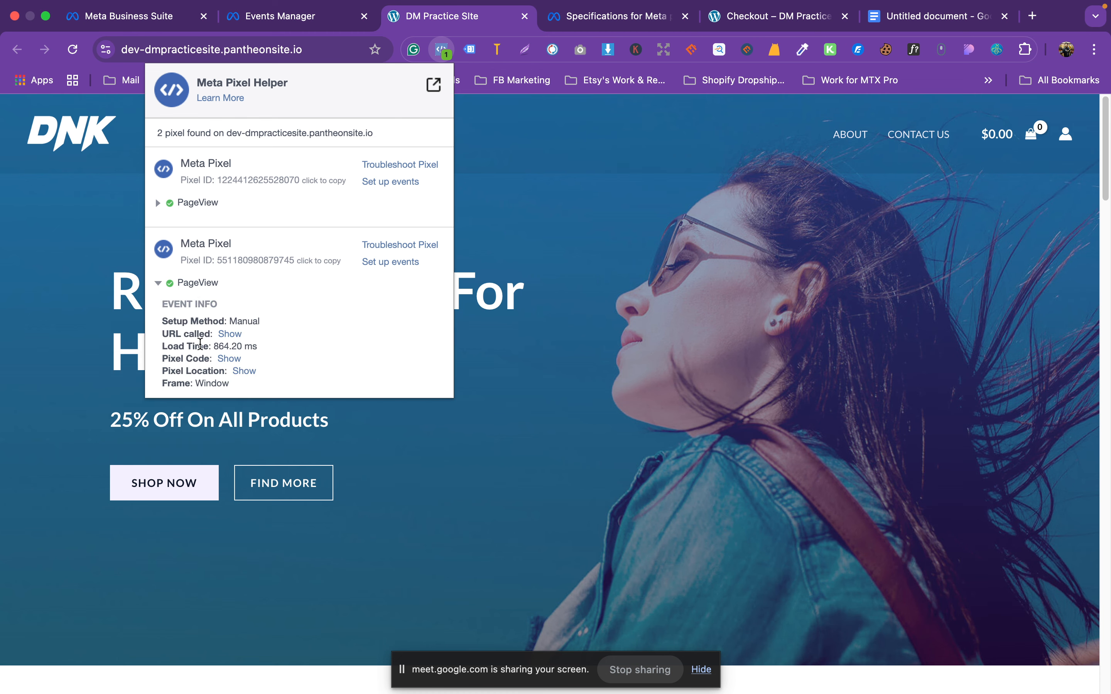
{"action": "left_click", "coordinate": [224, 27]}
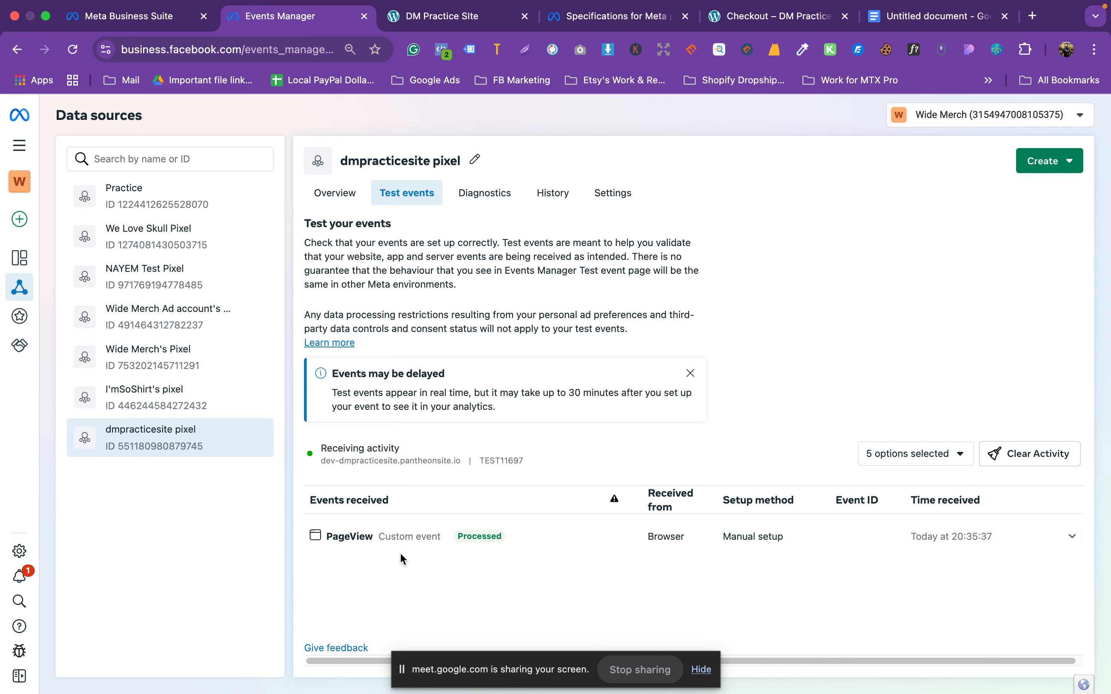
{"action": "left_click", "coordinate": [342, 546]}
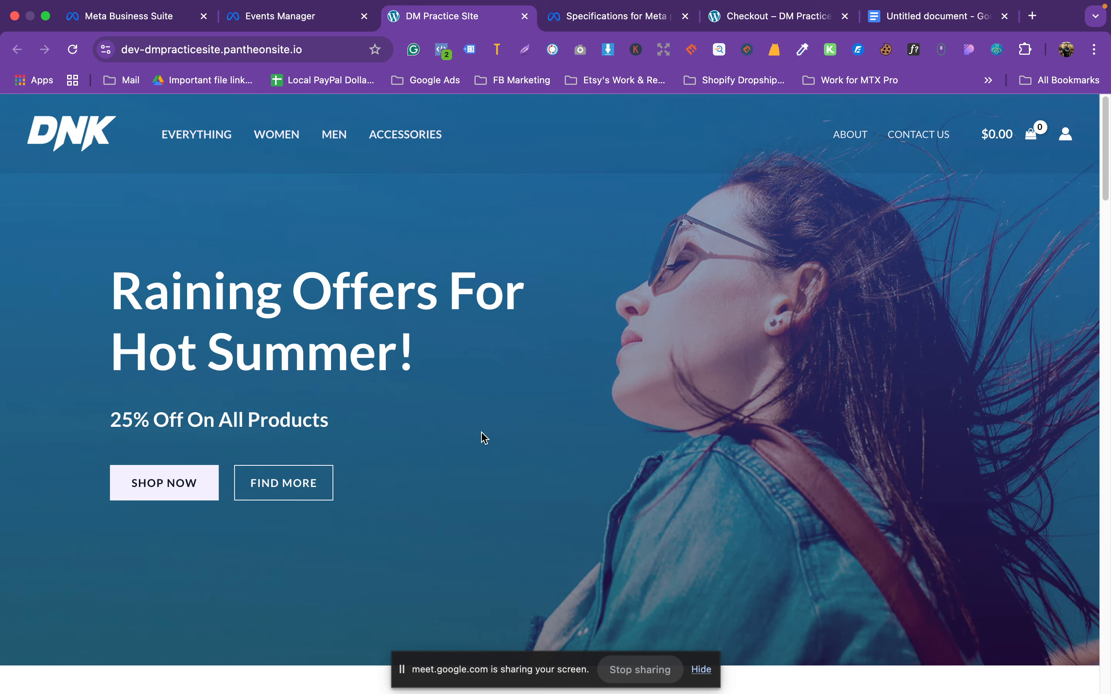
{"action": "scroll", "coordinate": [481, 433], "scroll_direction": "down", "scroll_amount": 15}
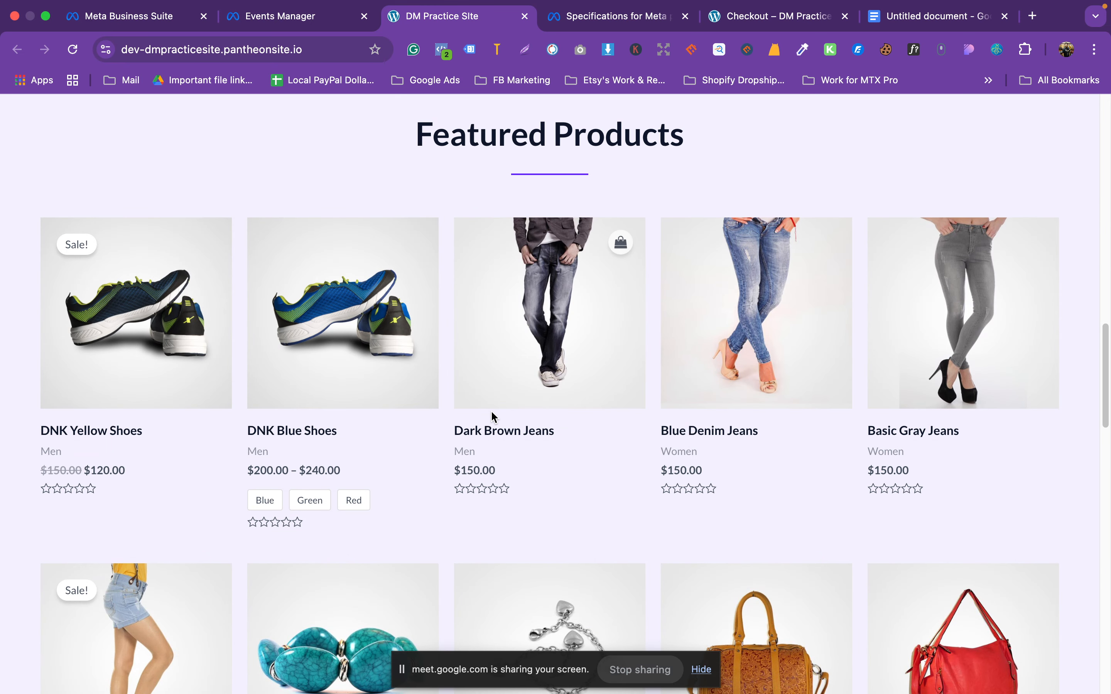
Step: Visit the DNK Yellow Shoes product page and verify its ViewContent event arrives
{"action": "left_click", "coordinate": [91, 430]}
{"action": "left_click", "coordinate": [441, 49]}
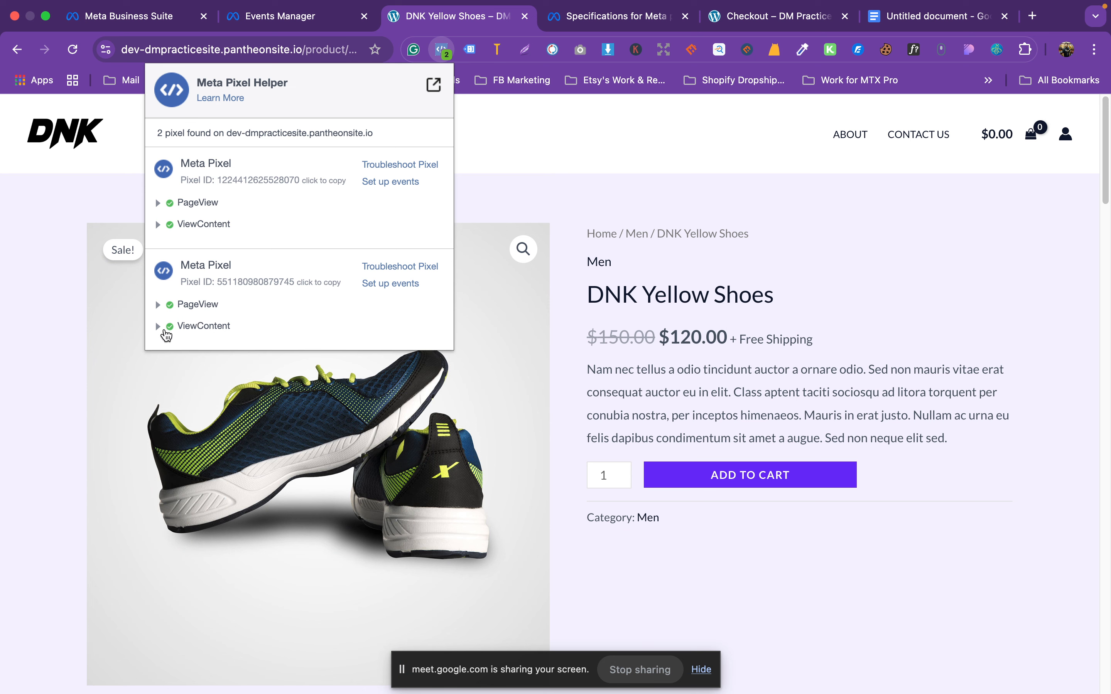
{"action": "left_click", "coordinate": [280, 16]}
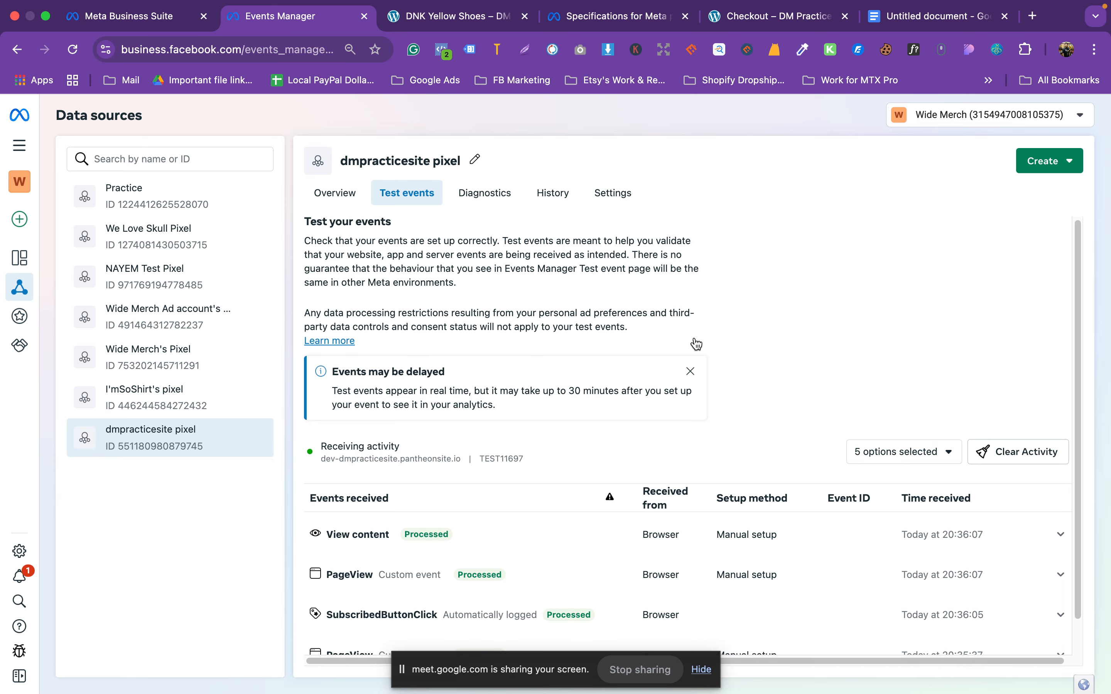
Step: Inspect the View content event's parameters, confirming value 120 in USD
{"action": "scroll", "coordinate": [404, 521], "scroll_direction": "down", "scroll_amount": 1}
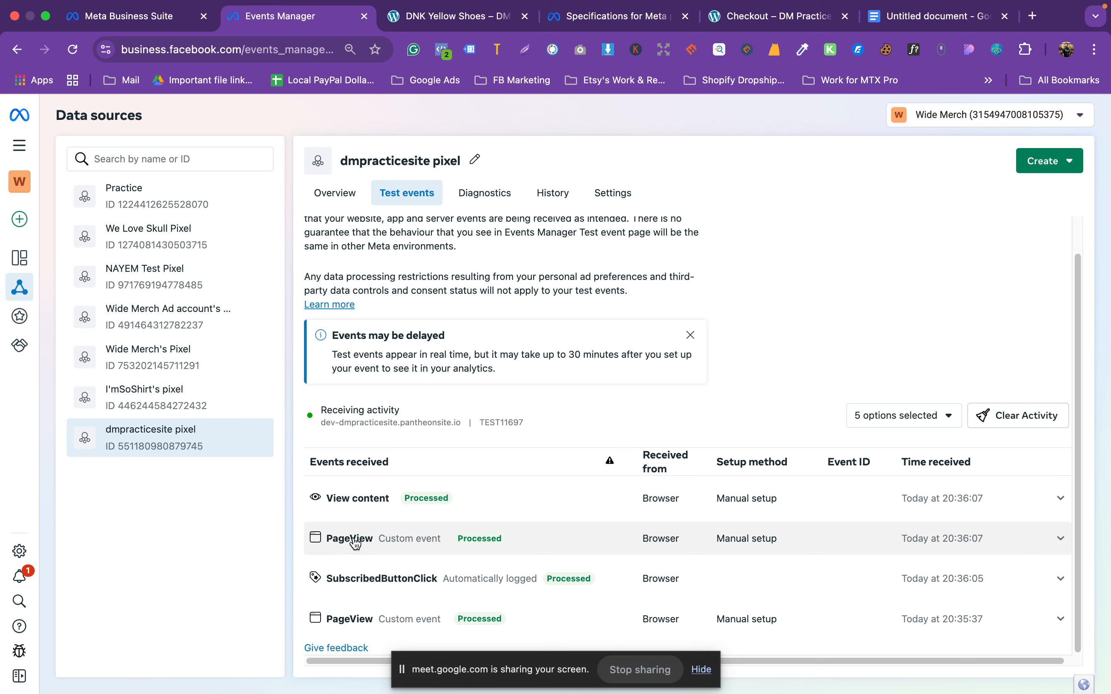
{"action": "left_click", "coordinate": [335, 546]}
{"action": "left_click", "coordinate": [505, 499]}
{"action": "scroll", "coordinate": [505, 499], "scroll_direction": "down", "scroll_amount": 4}
{"action": "left_click_drag", "start_coordinate": [381, 383], "coordinate": [403, 381]}
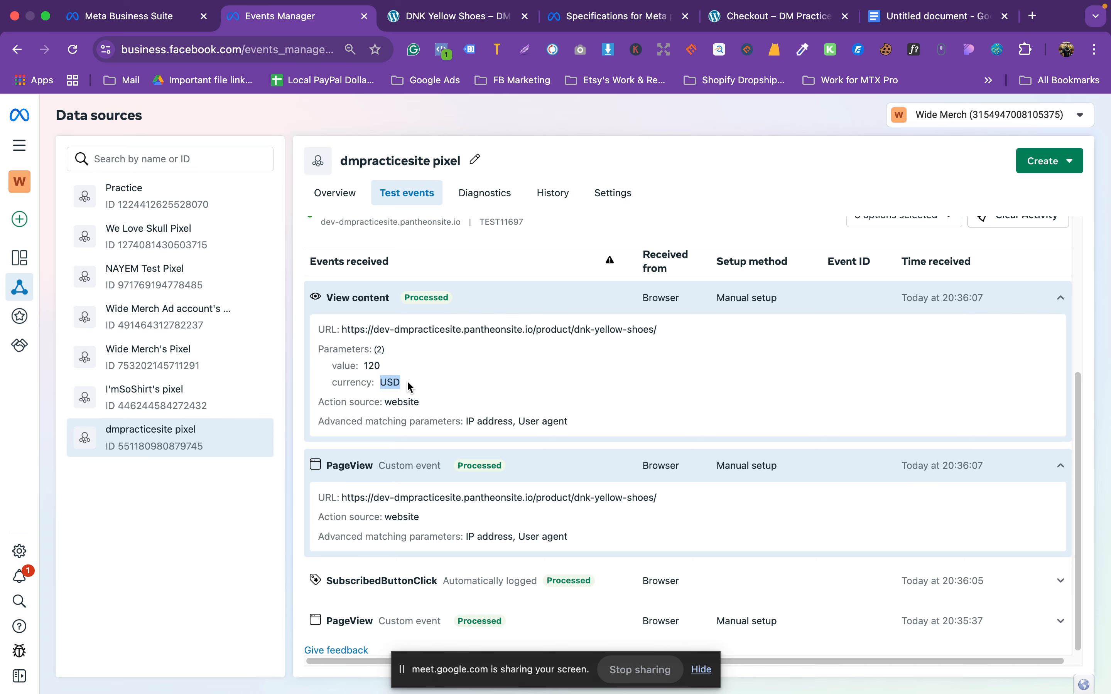
Step: Add DNK Yellow Shoes to the cart and check the Add to cart event in Test events
{"action": "left_click", "coordinate": [452, 16]}
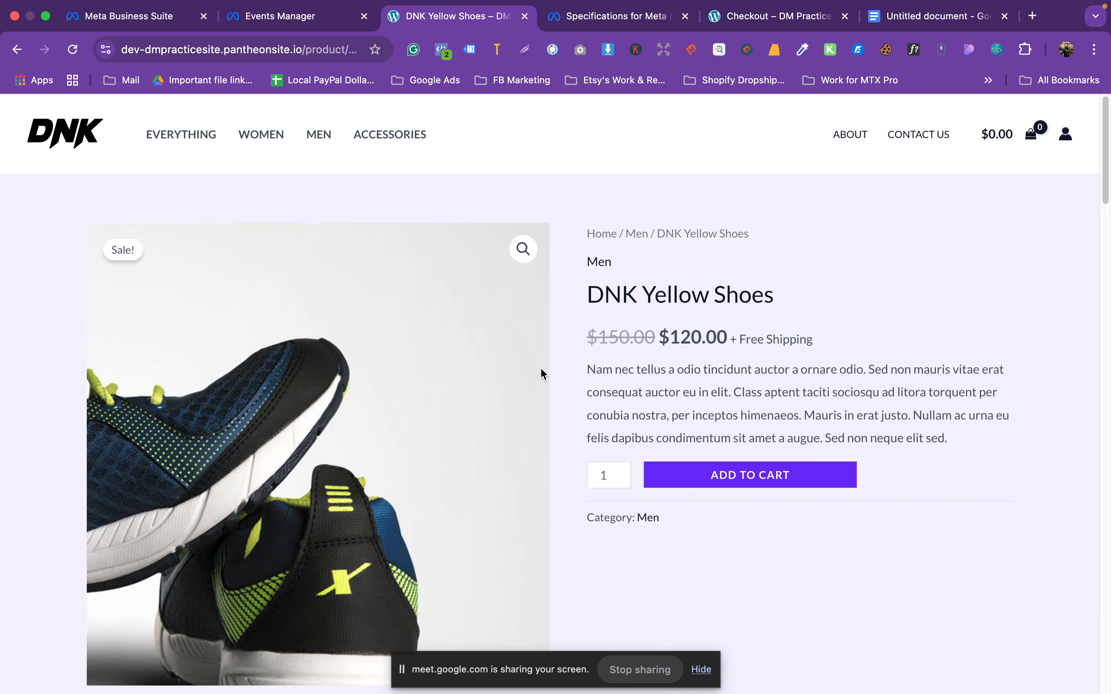
{"action": "left_click", "coordinate": [767, 482]}
{"action": "left_click", "coordinate": [283, 16]}
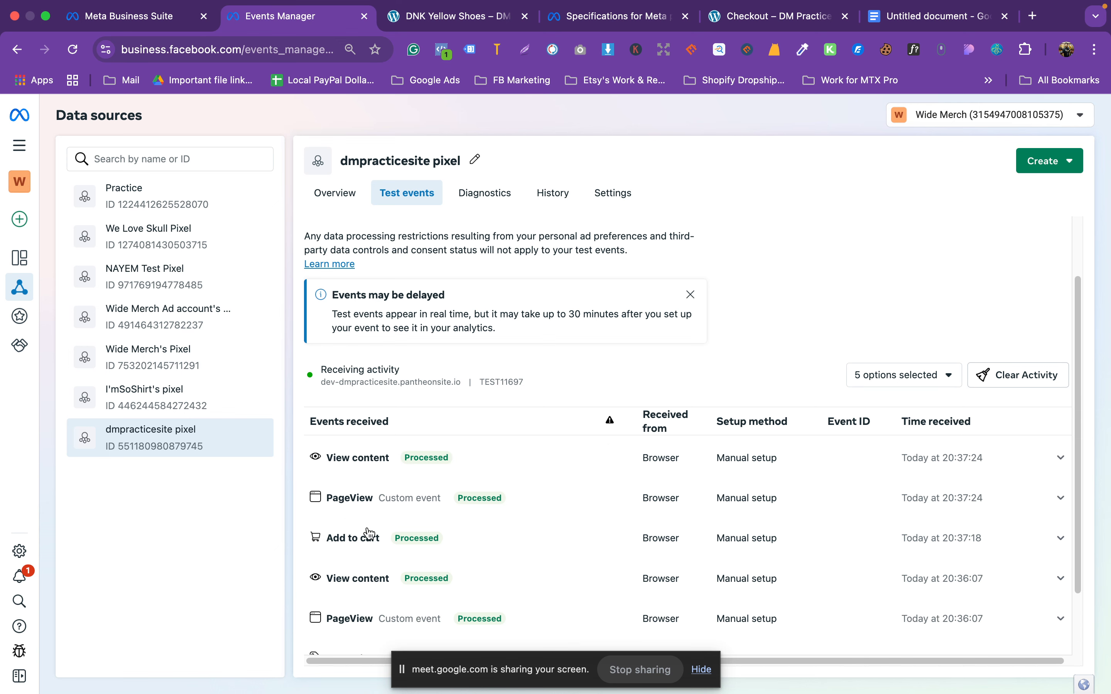
{"action": "scroll", "coordinate": [367, 557], "scroll_direction": "up", "scroll_amount": 1}
{"action": "left_click", "coordinate": [452, 17]}
Step: Re-check the latest View content event, then return to DNK Yellow Shoes with $120.00 in the cart
{"action": "scroll", "coordinate": [510, 294], "scroll_direction": "up", "scroll_amount": 1}
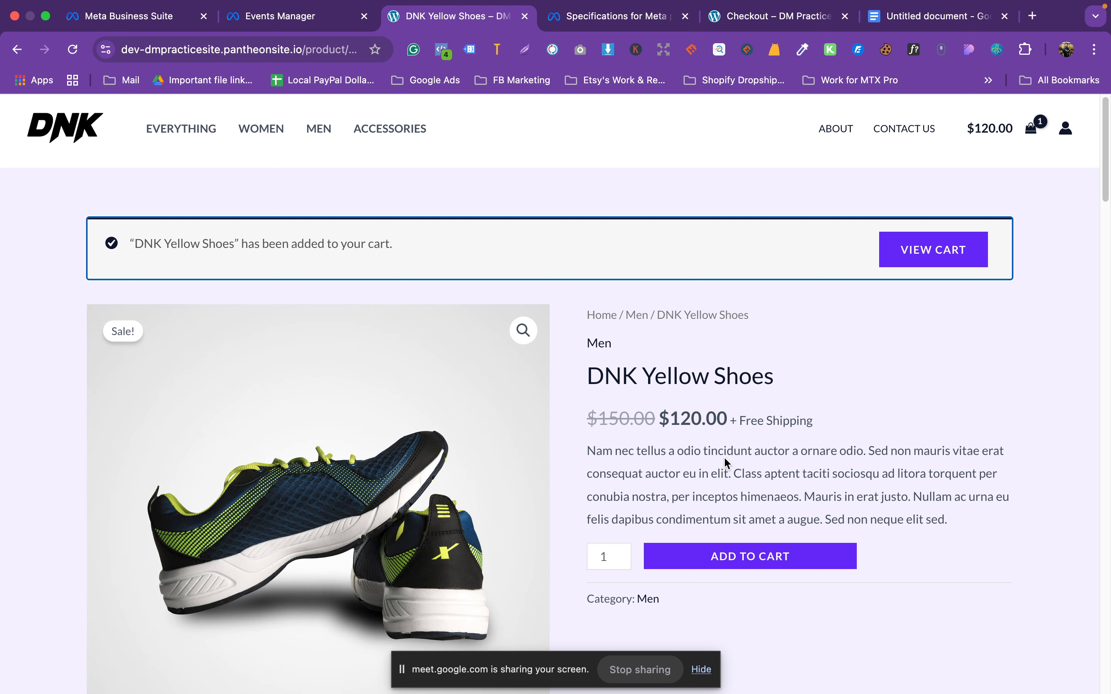
{"action": "left_click", "coordinate": [280, 16]}
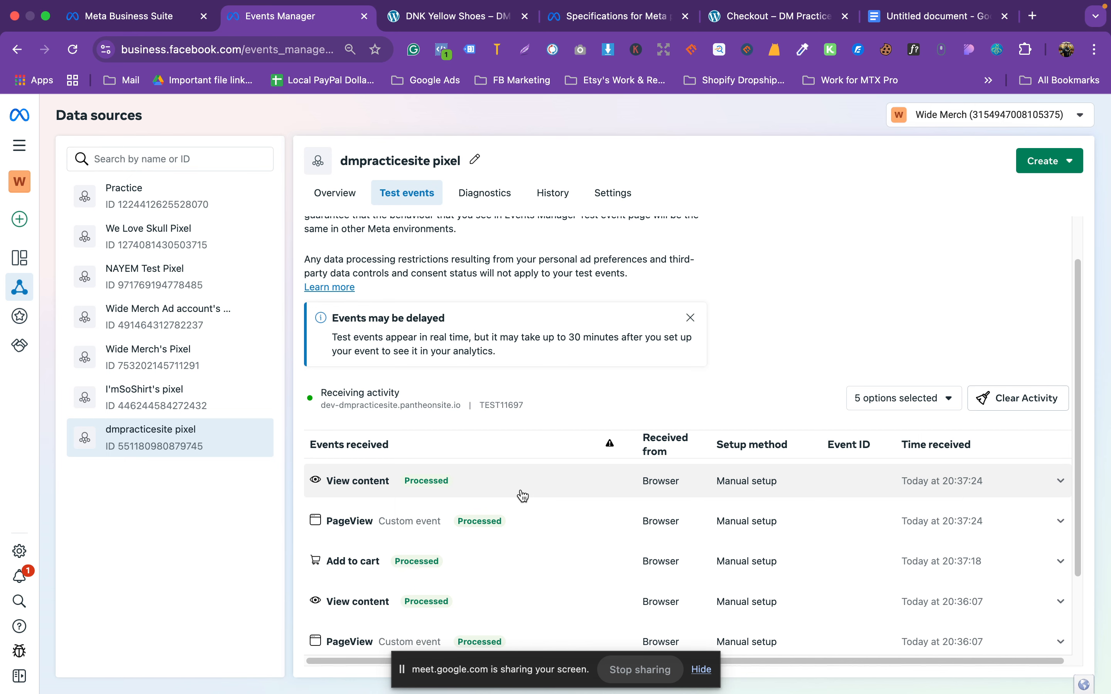
{"action": "left_click", "coordinate": [522, 495]}
{"action": "left_click", "coordinate": [522, 495]}
{"action": "left_click", "coordinate": [424, 21]}
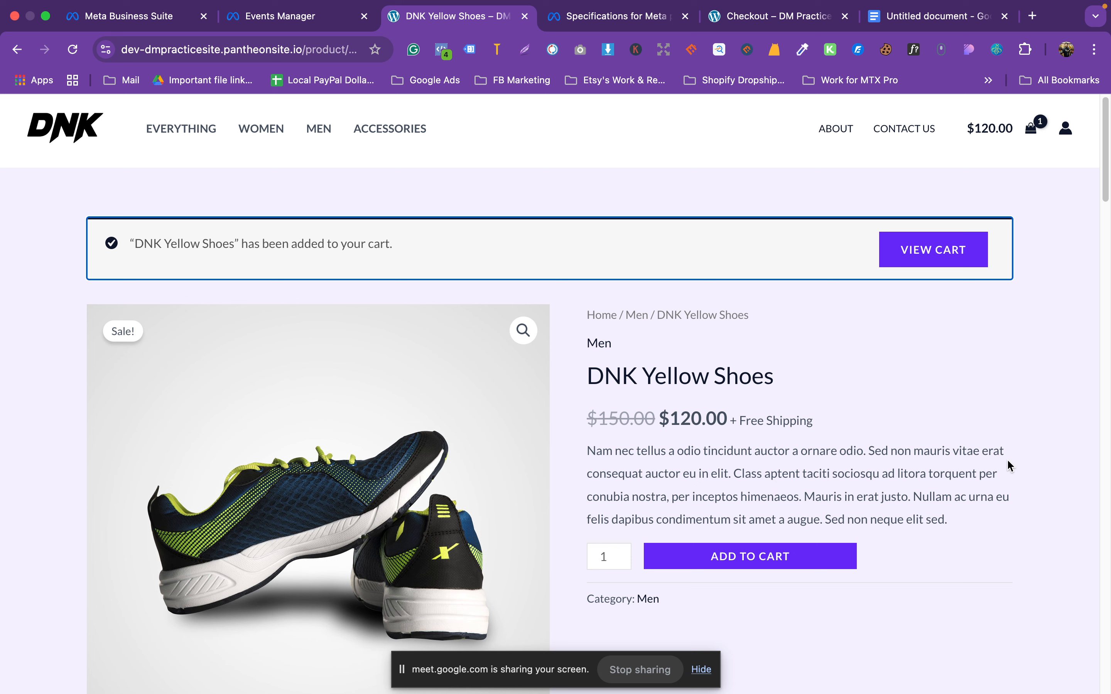
Step: View the cart page and confirm a Start Trial event appears in Test events
{"action": "left_click", "coordinate": [920, 249]}
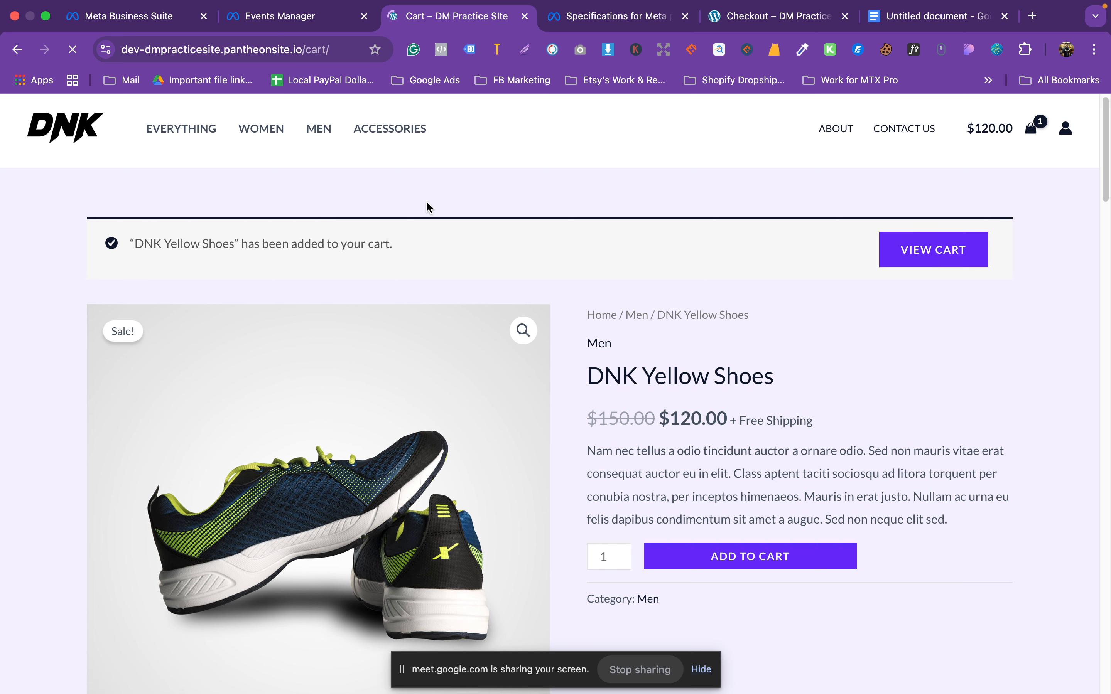
{"action": "left_click", "coordinate": [289, 19]}
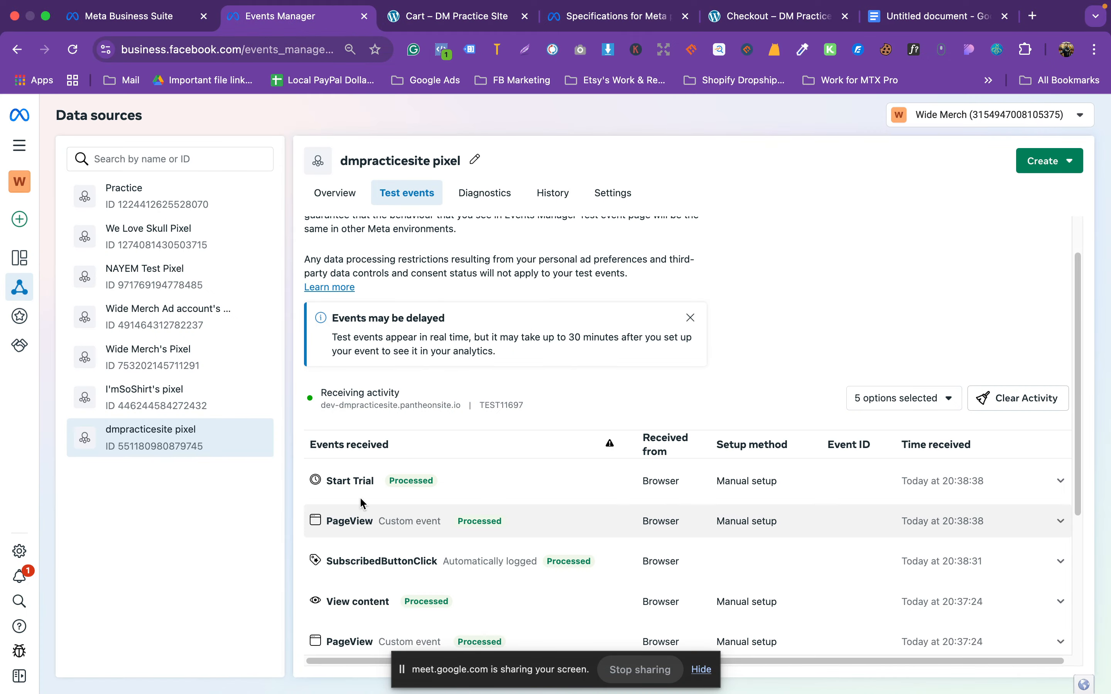
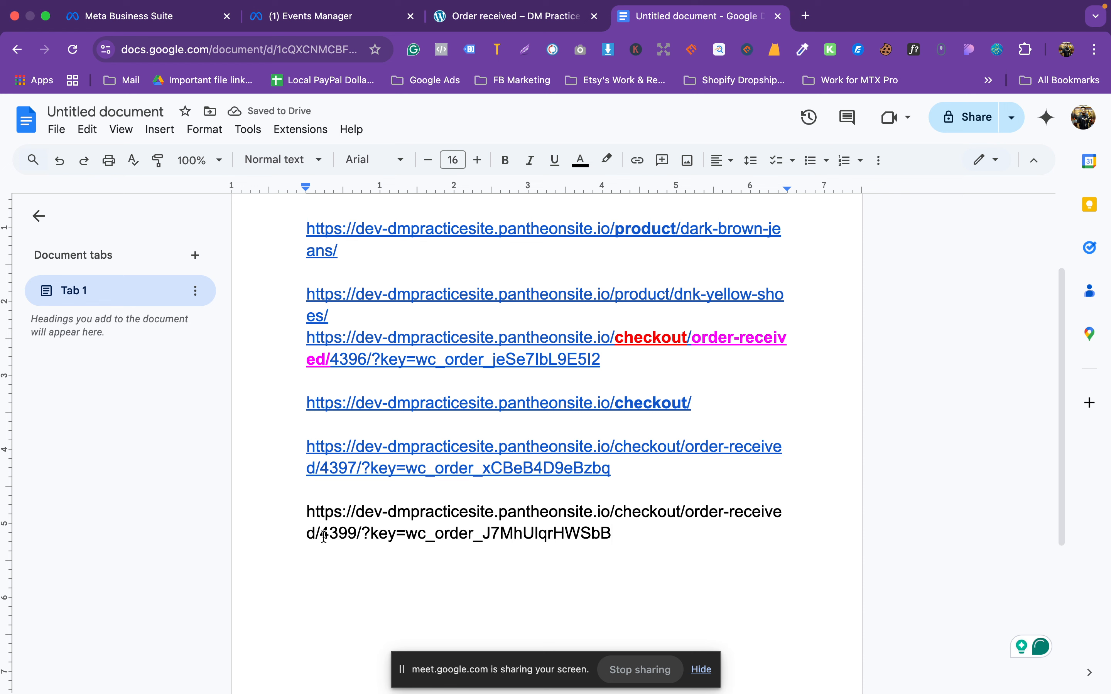
Step: Select the order-received part of the last checkout URL in the Google Docs list
{"action": "left_click_drag", "start_coordinate": [323, 537], "coordinate": [355, 512]}
{"action": "key", "text": "super+c"}
Step: Open the dmpracticesite pixel's Settings and launch the event setup tool from Event setup
{"action": "left_click", "coordinate": [509, 16]}
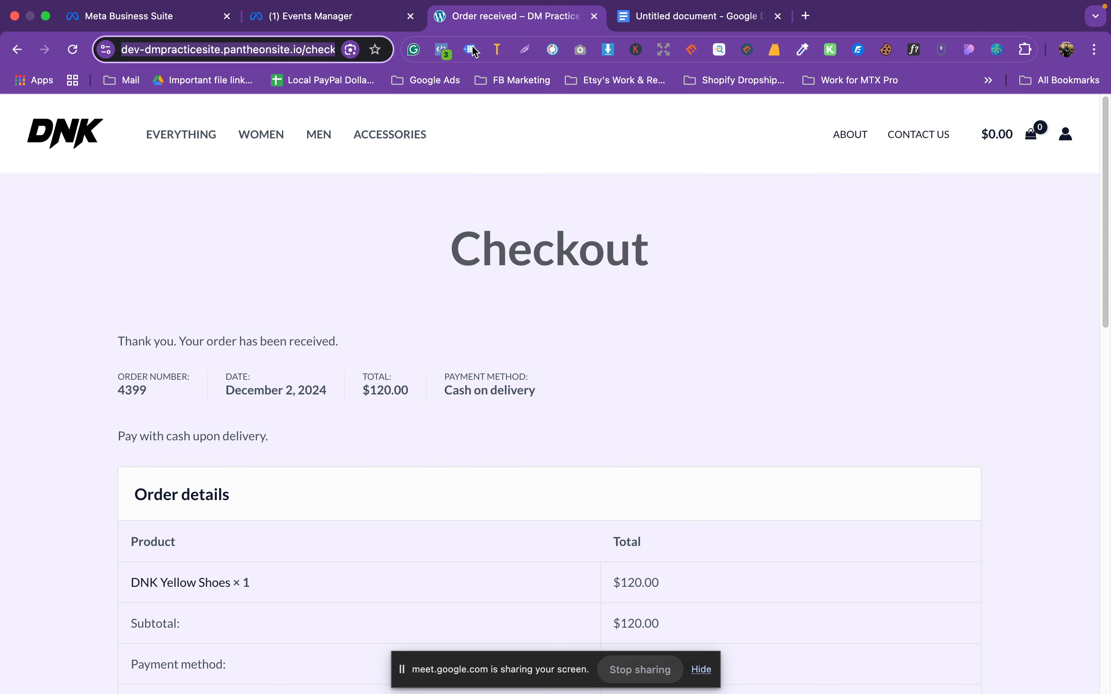
{"action": "left_click", "coordinate": [319, 16]}
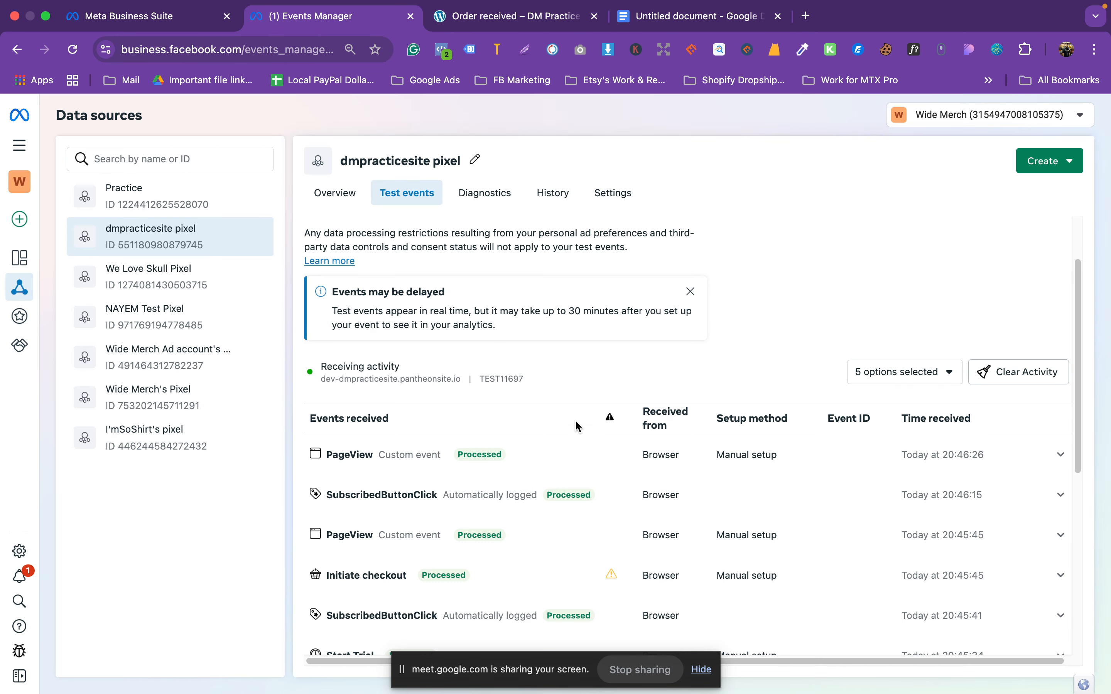
{"action": "scroll", "coordinate": [578, 426], "scroll_direction": "up", "scroll_amount": 3}
{"action": "scroll", "coordinate": [581, 443], "scroll_direction": "down", "scroll_amount": 1}
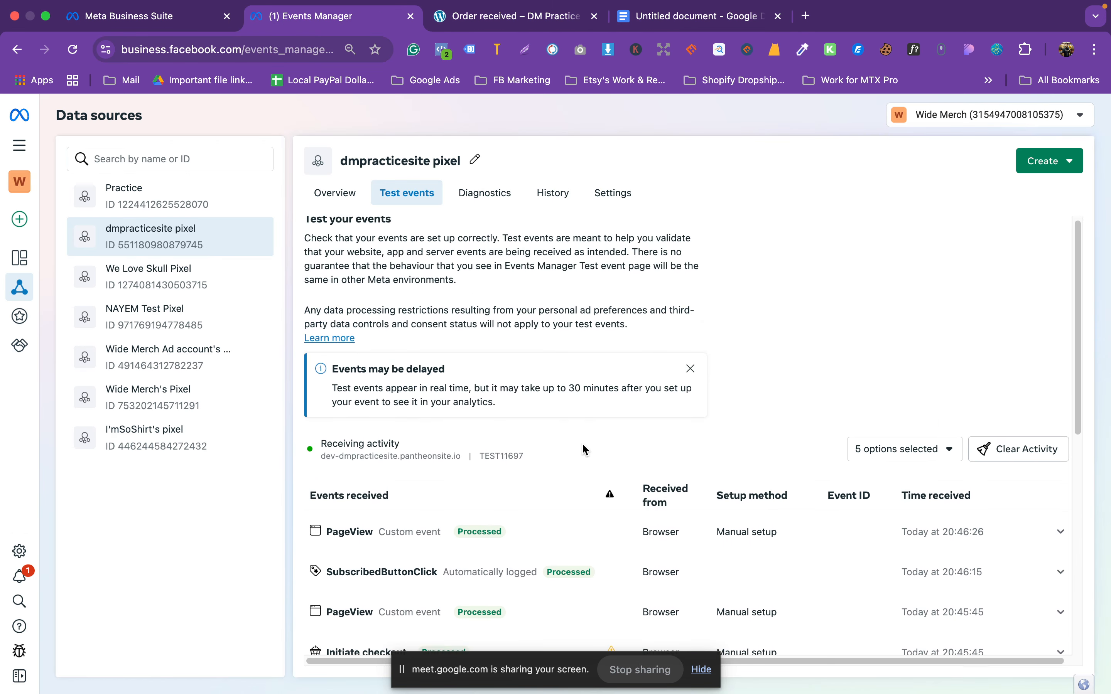
{"action": "left_click", "coordinate": [612, 194]}
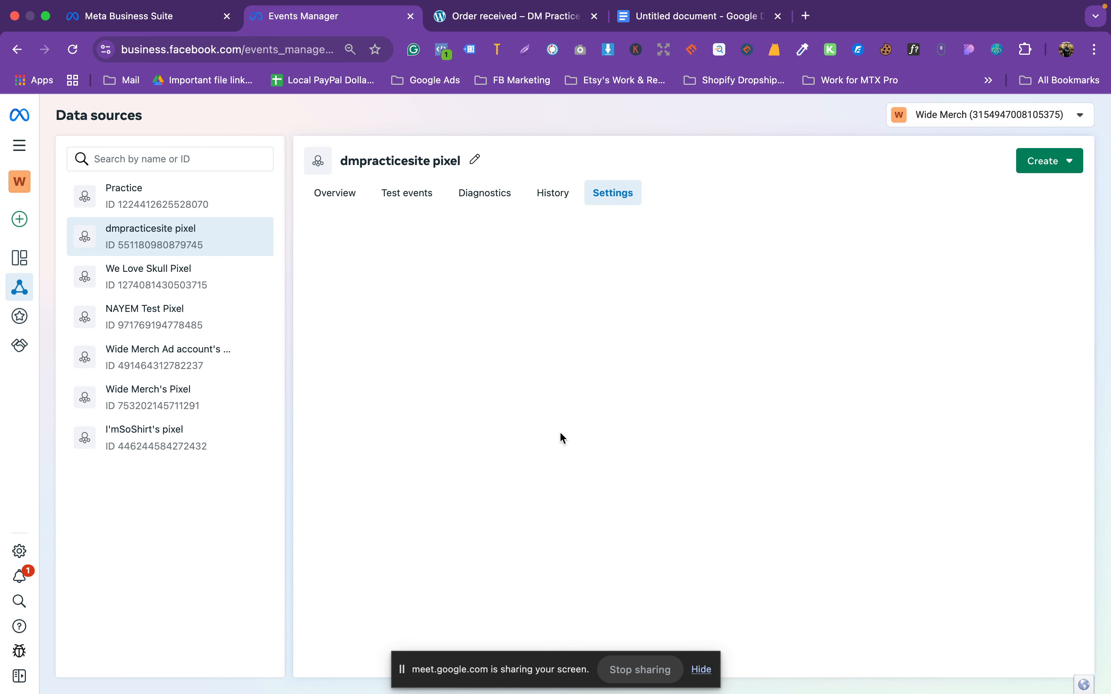
{"action": "scroll", "coordinate": [471, 434], "scroll_direction": "down", "scroll_amount": 20}
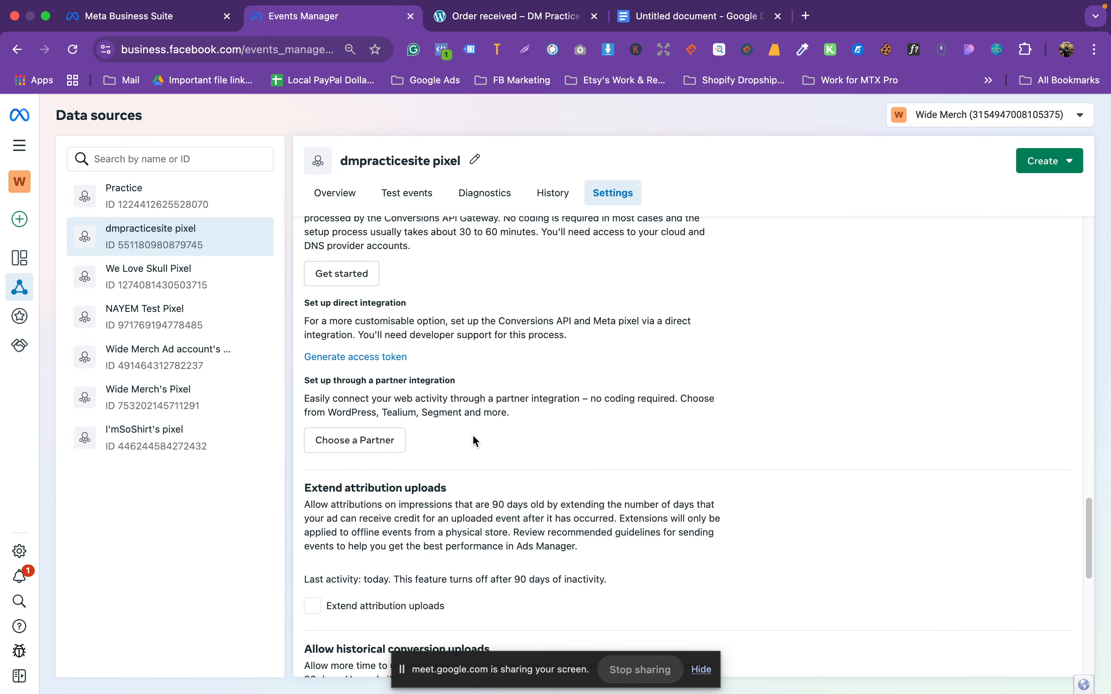
{"action": "scroll", "coordinate": [472, 434], "scroll_direction": "up", "scroll_amount": 5}
{"action": "left_click", "coordinate": [389, 345]}
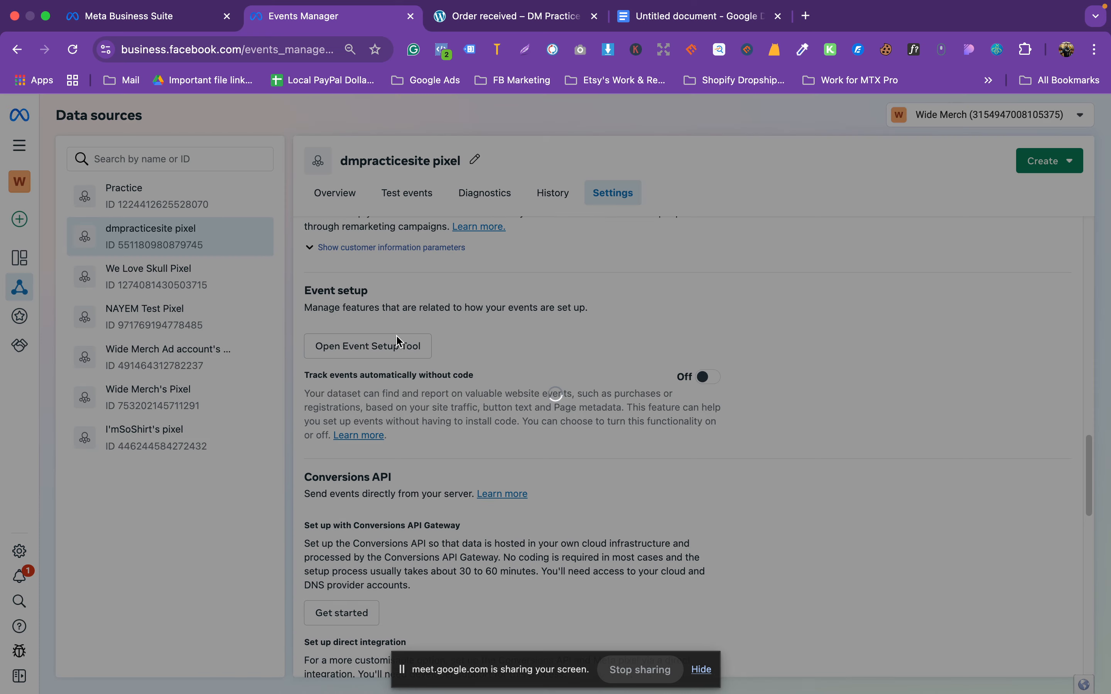
Step: Paste the copied order-received address into Website URL and open the website
{"action": "left_click", "coordinate": [500, 335]}
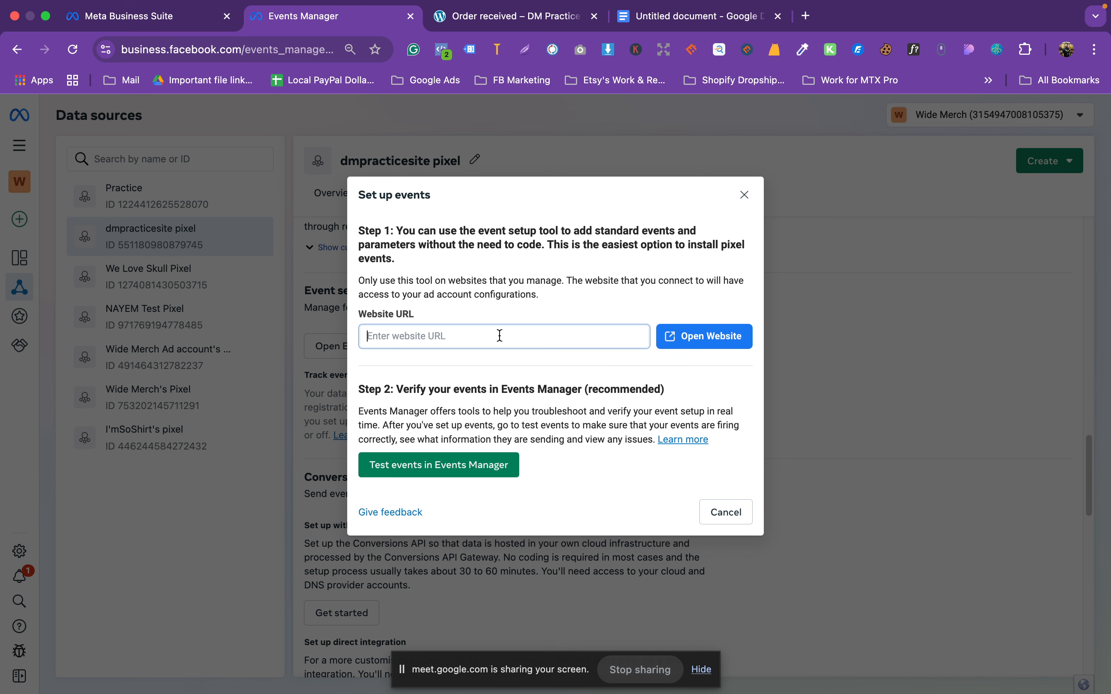
{"action": "key", "text": "super+v"}
{"action": "left_click", "coordinate": [711, 340]}
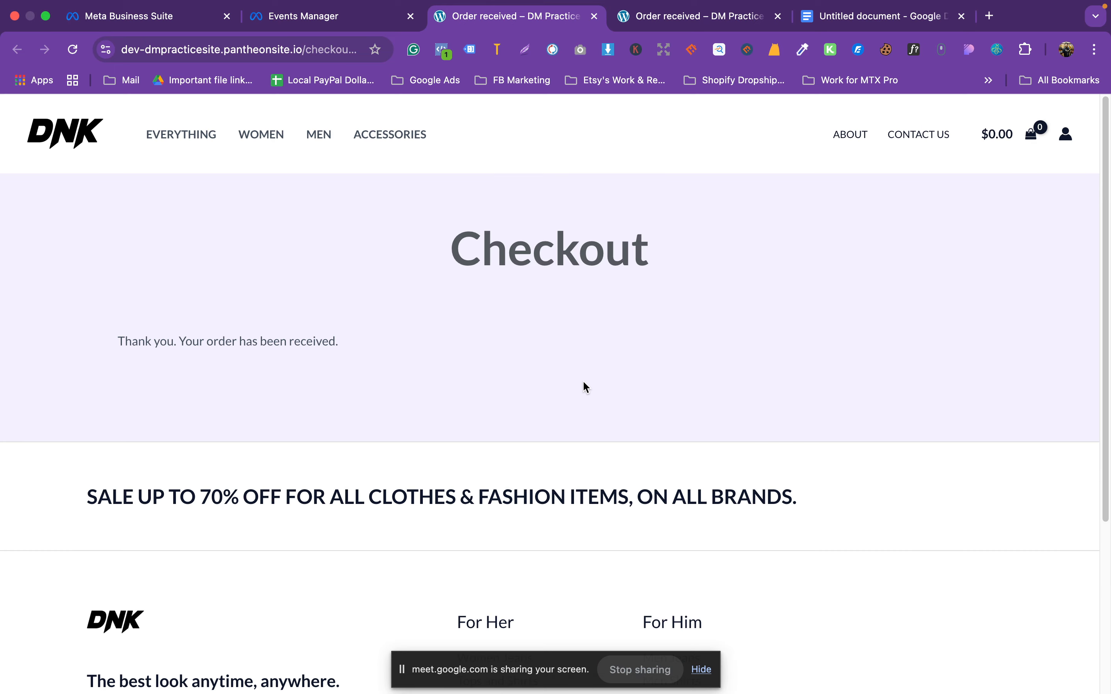
{"action": "scroll", "coordinate": [586, 388], "scroll_direction": "down", "scroll_amount": 5}
{"action": "scroll", "coordinate": [585, 386], "scroll_direction": "up", "scroll_amount": 5}
Step: Close the extra order-received tab, cancel that attempt and relaunch the event setup tool
{"action": "left_click", "coordinate": [594, 16]}
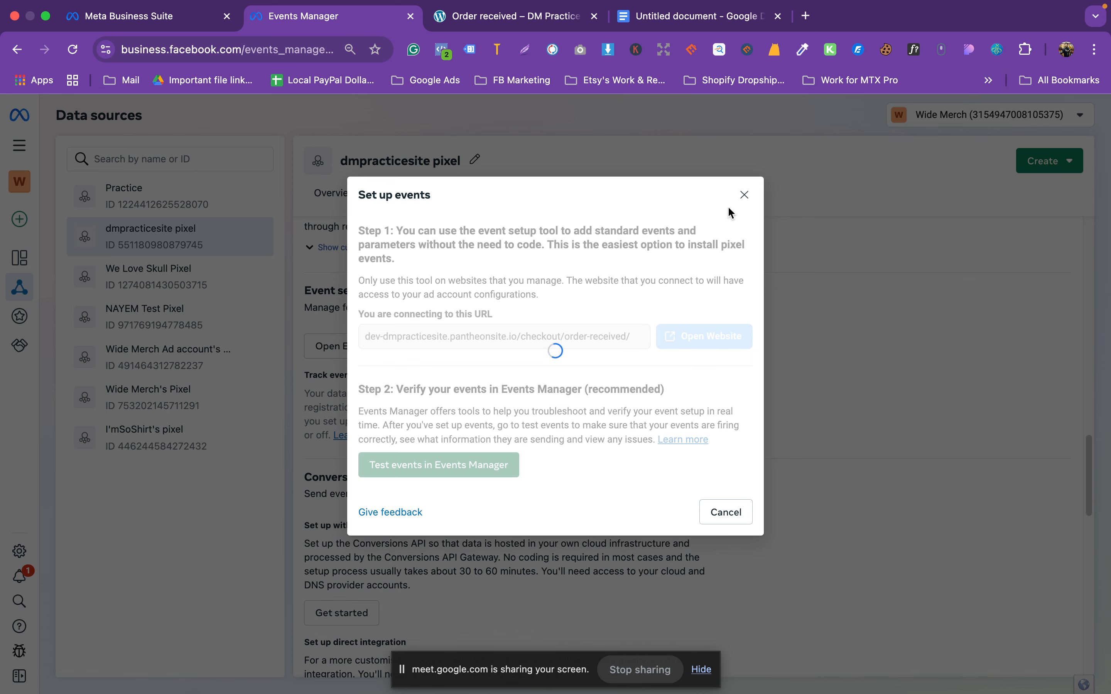
{"action": "left_click", "coordinate": [744, 195]}
{"action": "scroll", "coordinate": [478, 459], "scroll_direction": "down", "scroll_amount": 3}
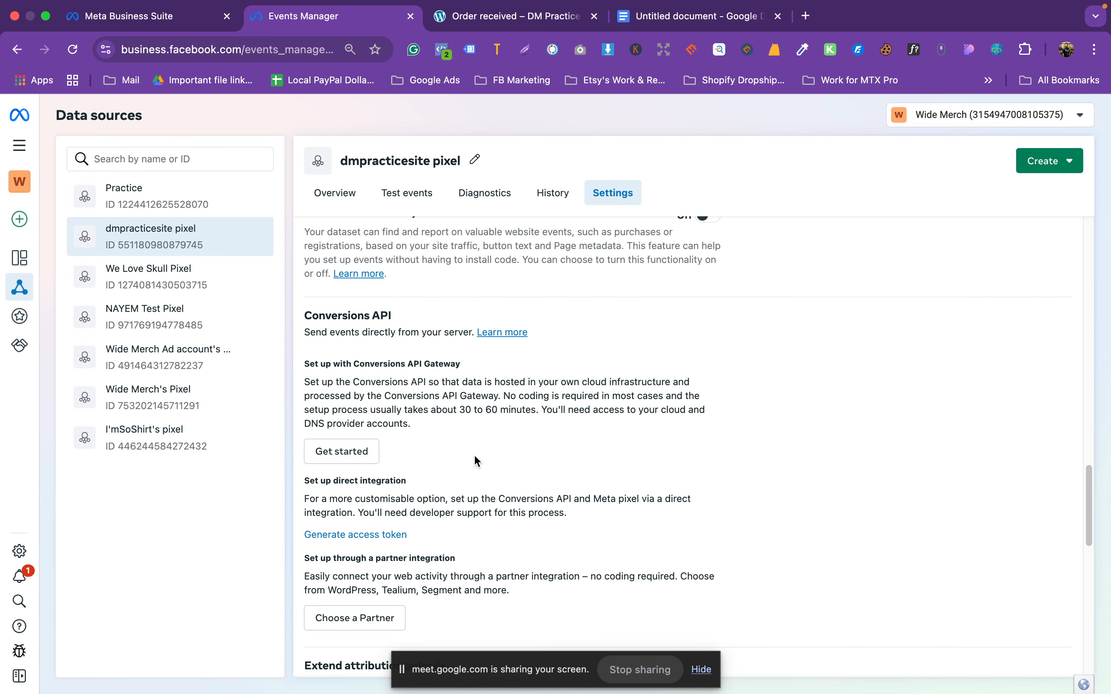
{"action": "scroll", "coordinate": [473, 459], "scroll_direction": "up", "scroll_amount": 10}
{"action": "scroll", "coordinate": [473, 459], "scroll_direction": "down", "scroll_amount": 5}
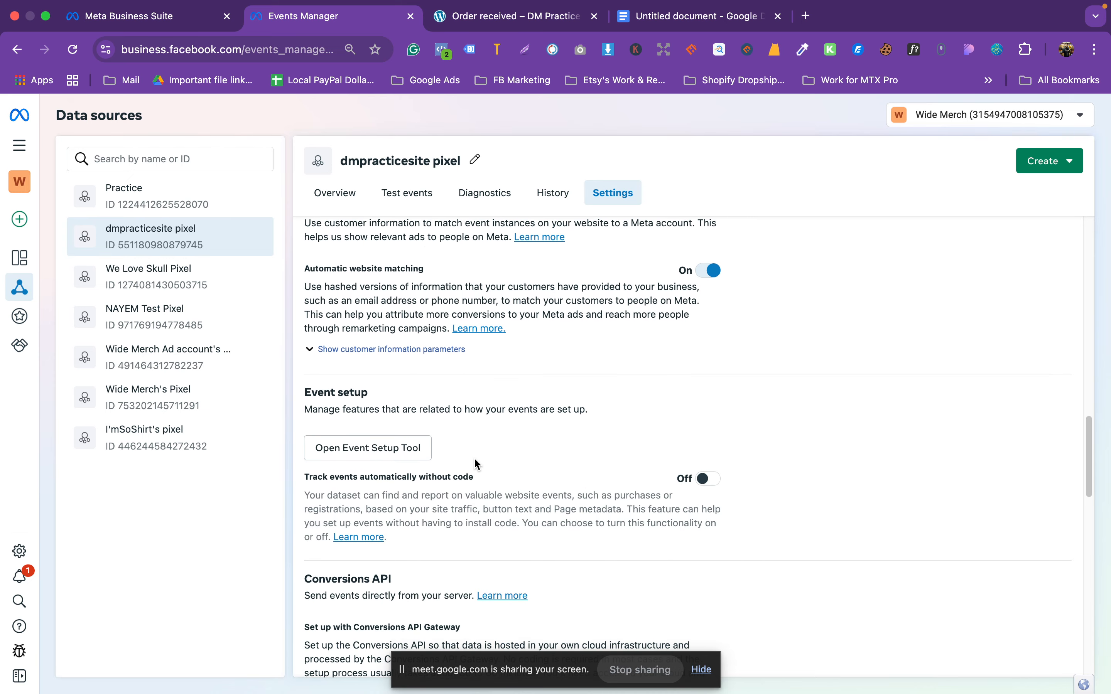
{"action": "left_click", "coordinate": [421, 449]}
Step: Enter dev-dmpracticesite.pantheonsite.io/ as the website URL and open the store homepage
{"action": "left_click", "coordinate": [474, 336]}
{"action": "type", "text": "dev-dmpracticesite.pantheonsite.io/"}
{"action": "key", "text": "Delete"}
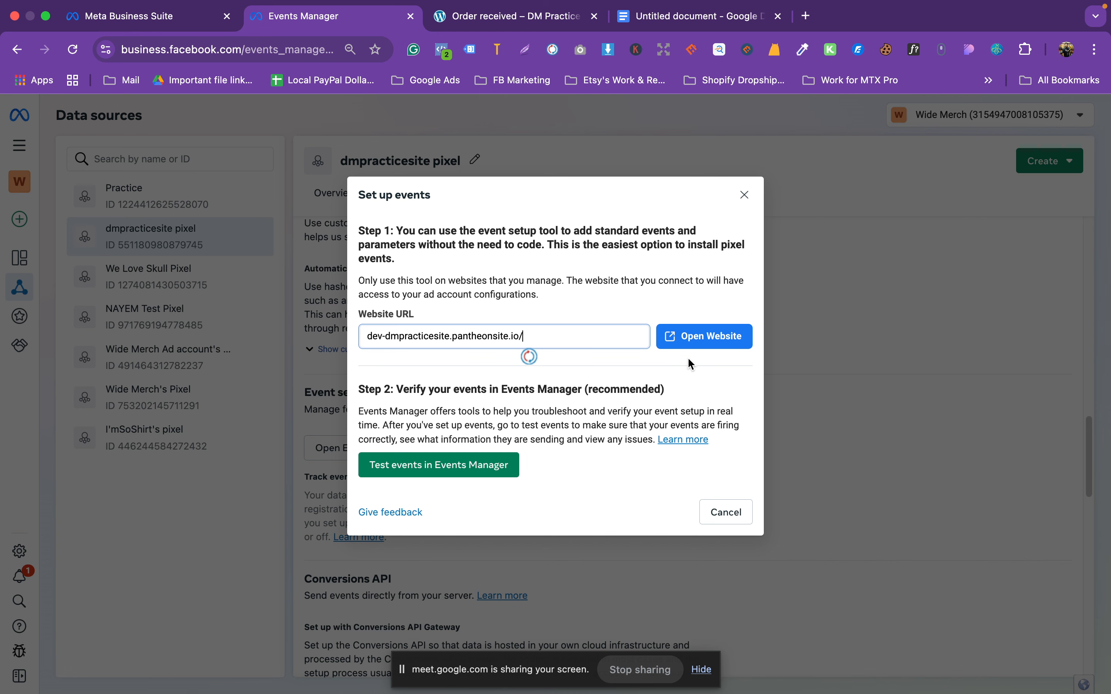
{"action": "left_click", "coordinate": [688, 337]}
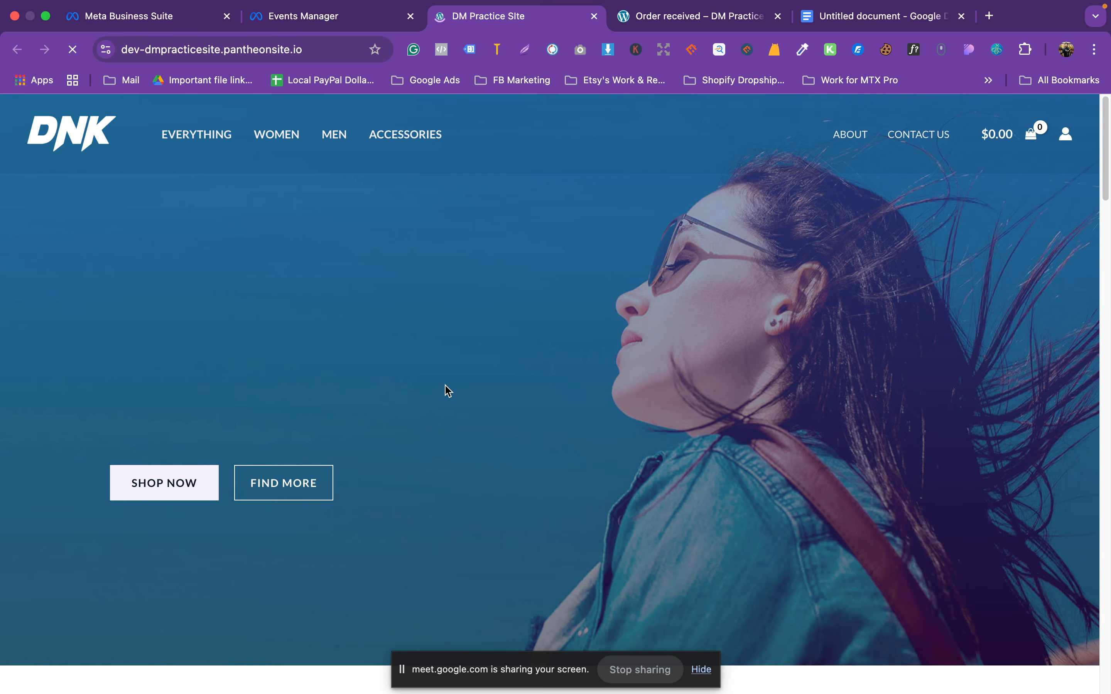
{"action": "scroll", "coordinate": [601, 443], "scroll_direction": "down", "scroll_amount": 5}
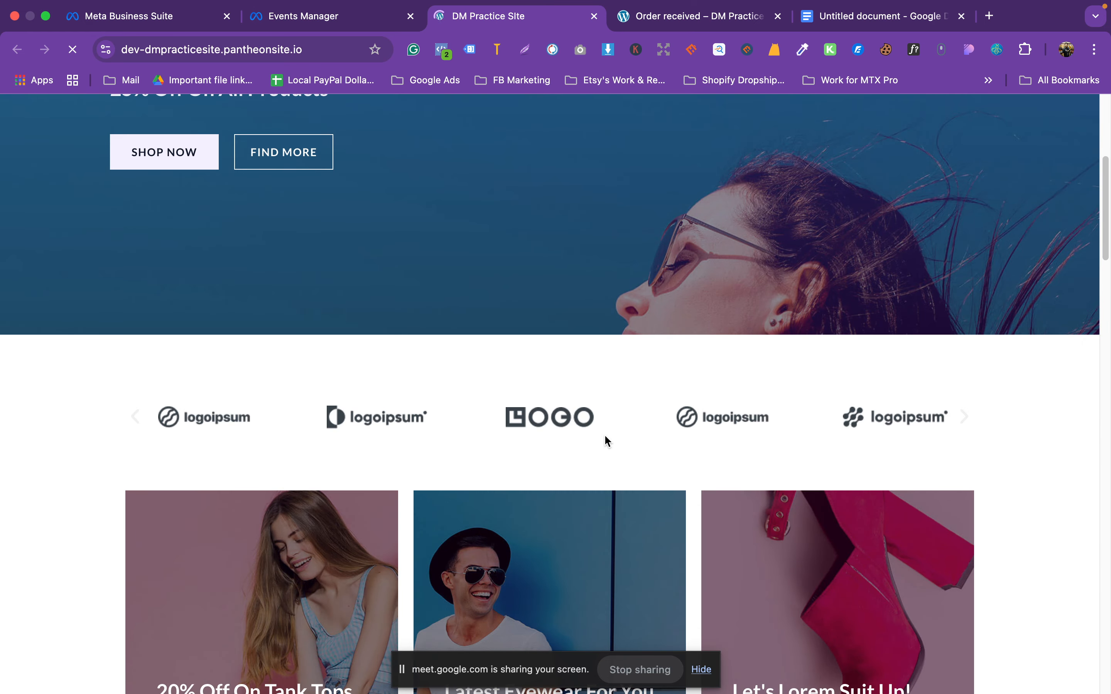
{"action": "scroll", "coordinate": [611, 433], "scroll_direction": "down", "scroll_amount": 8}
{"action": "scroll", "coordinate": [569, 429], "scroll_direction": "up", "scroll_amount": 13}
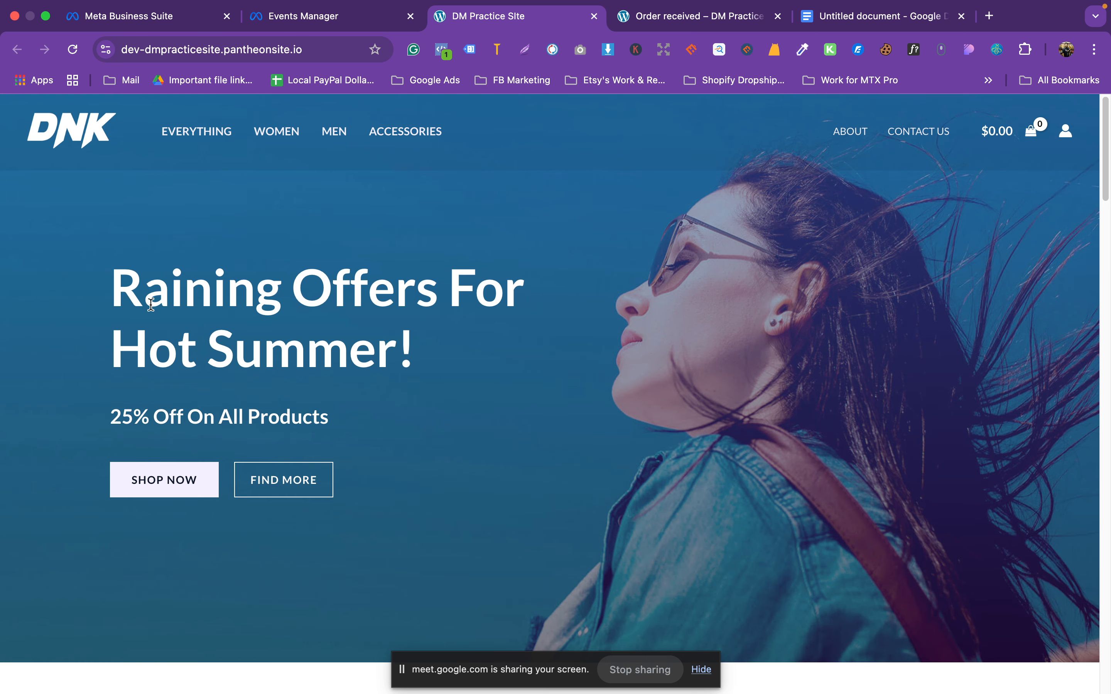
{"action": "left_click", "coordinate": [312, 18]}
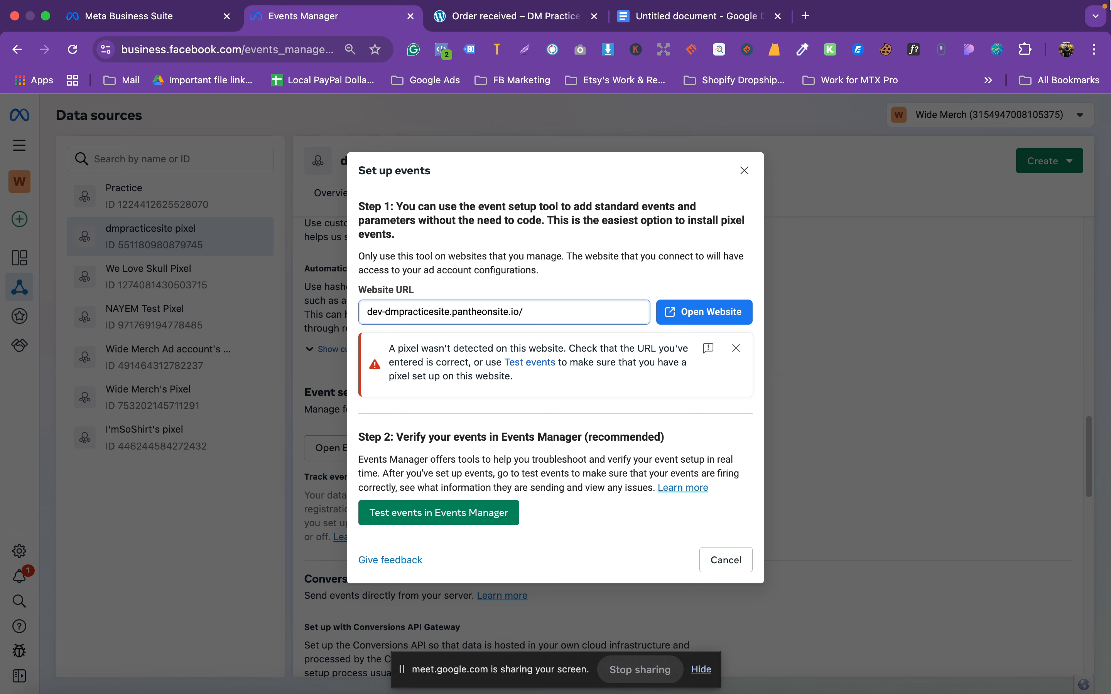
{"action": "key", "text": "ctrl+Up"}
{"action": "key", "text": "ctrl+Up"}
{"action": "left_click", "coordinate": [698, 35]}
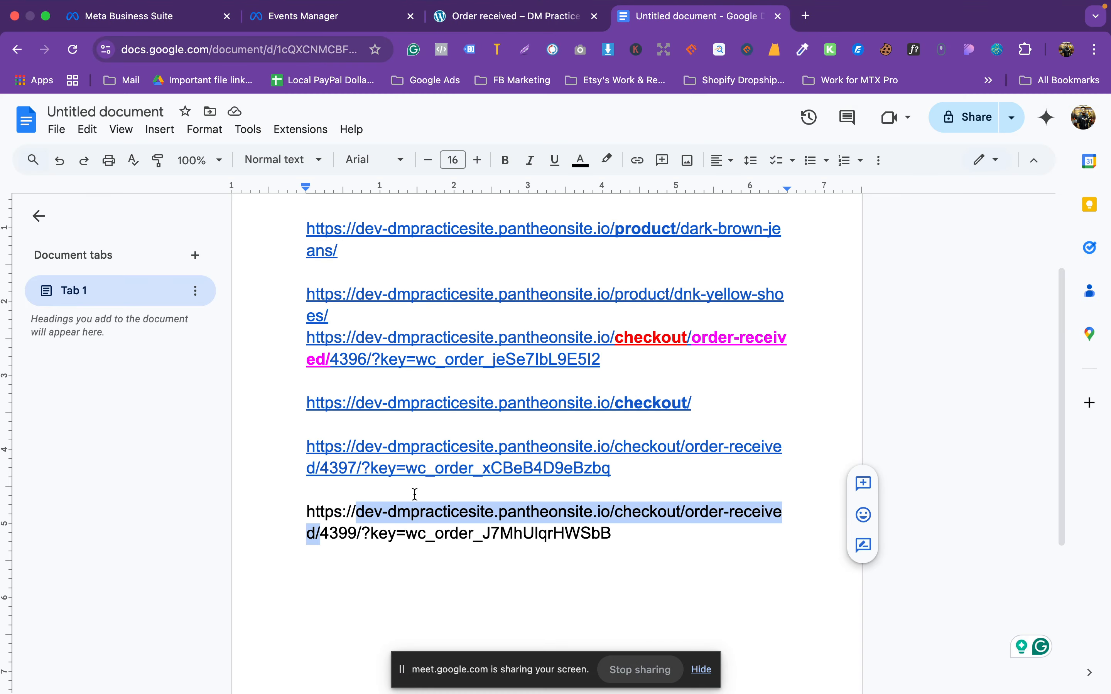
{"action": "left_click", "coordinate": [369, 534]}
{"action": "left_click_drag", "start_coordinate": [308, 512], "coordinate": [610, 513]}
{"action": "key", "text": "super+c"}
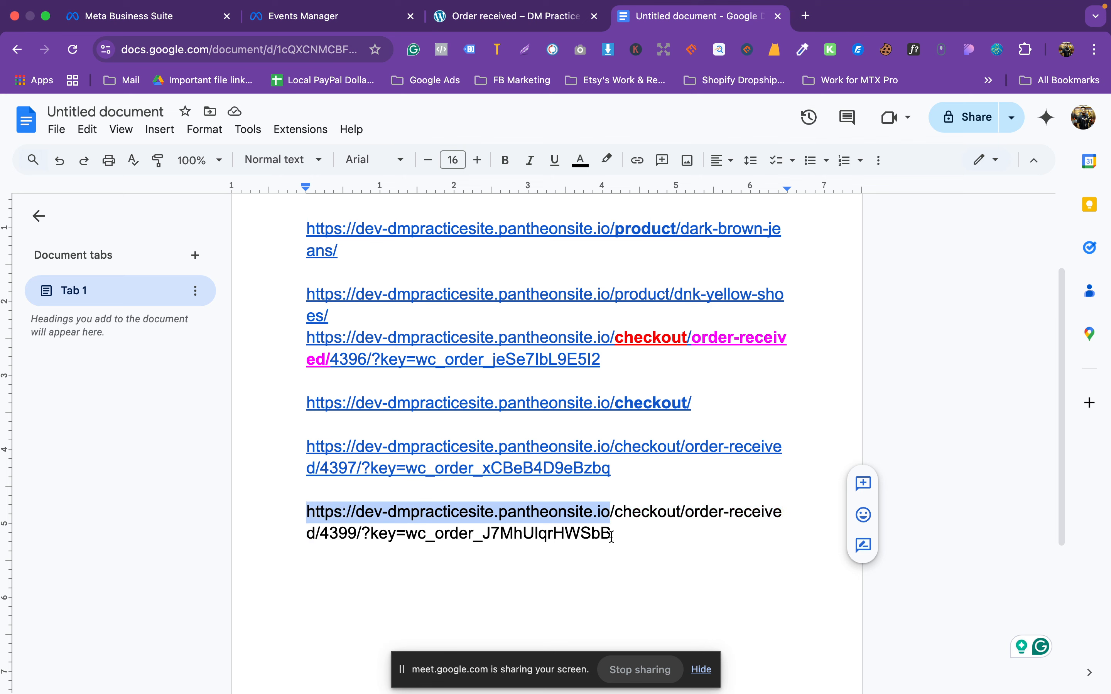
{"action": "left_click", "coordinate": [333, 16]}
{"action": "triple_click", "coordinate": [464, 316]}
{"action": "key", "text": "super+v"}
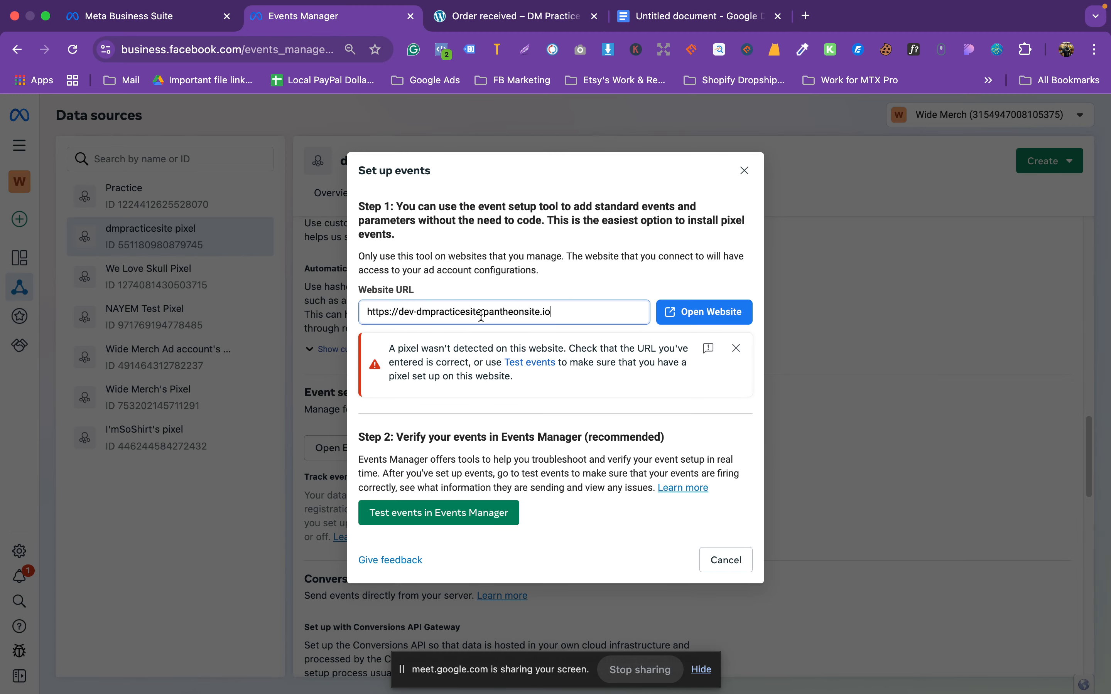
{"action": "left_click", "coordinate": [684, 313]}
Step: Close the old order-received tab and confirm the tool is connected on the store homepage
{"action": "left_click", "coordinate": [679, 16]}
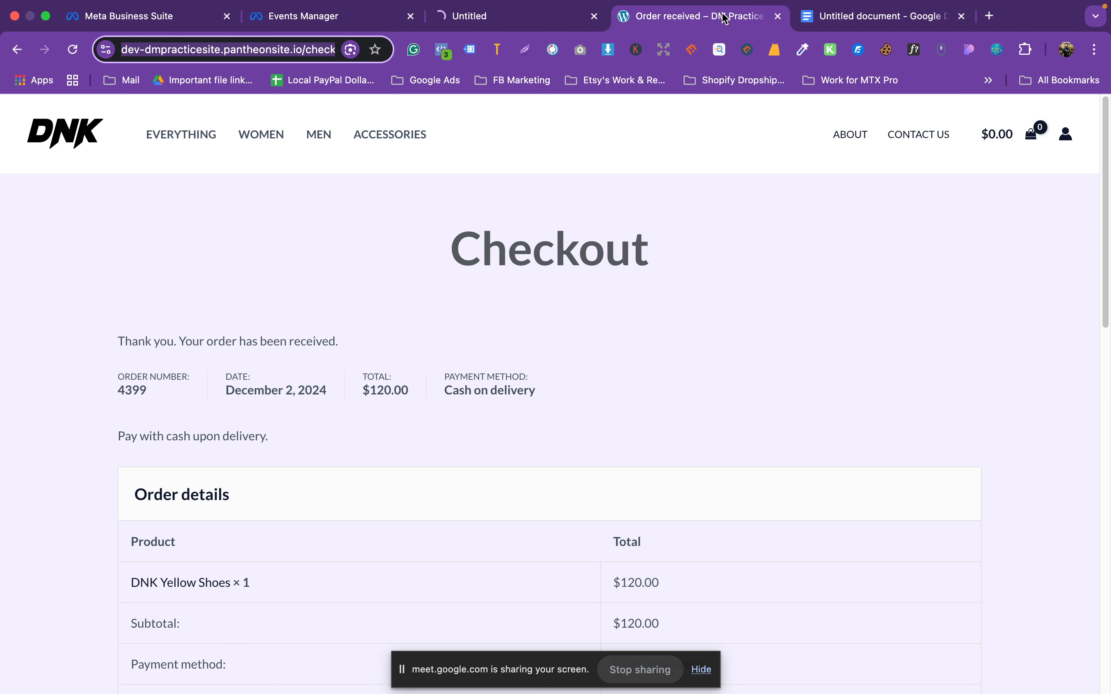
{"action": "left_click", "coordinate": [777, 16]}
{"action": "left_click", "coordinate": [524, 21]}
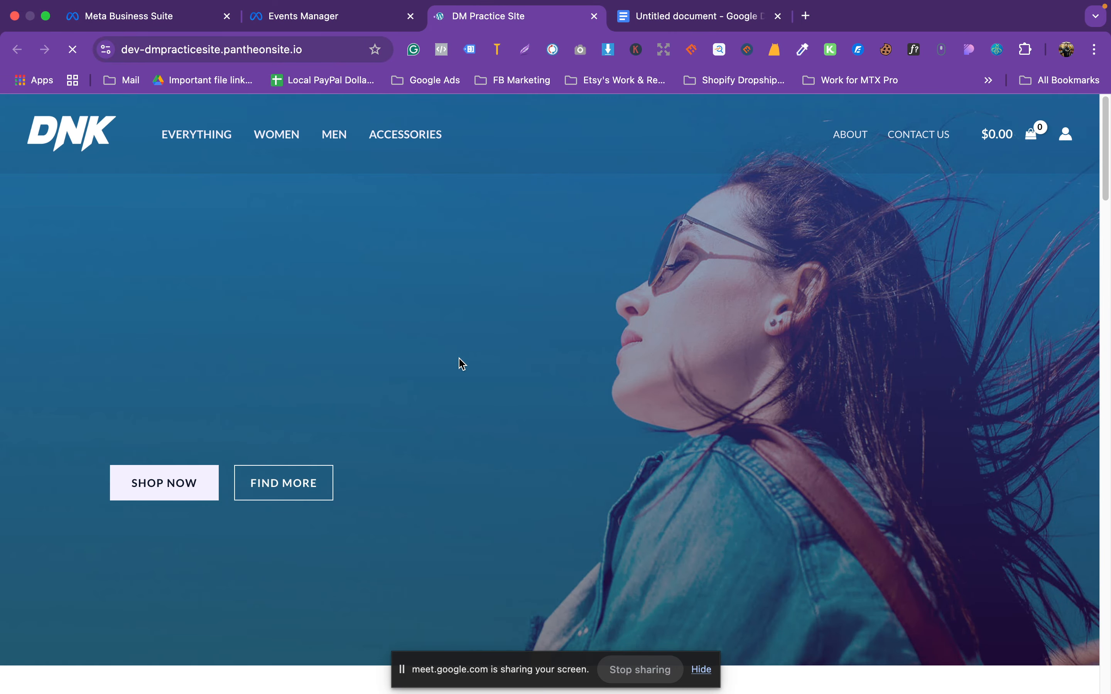
{"action": "left_click", "coordinate": [349, 17]}
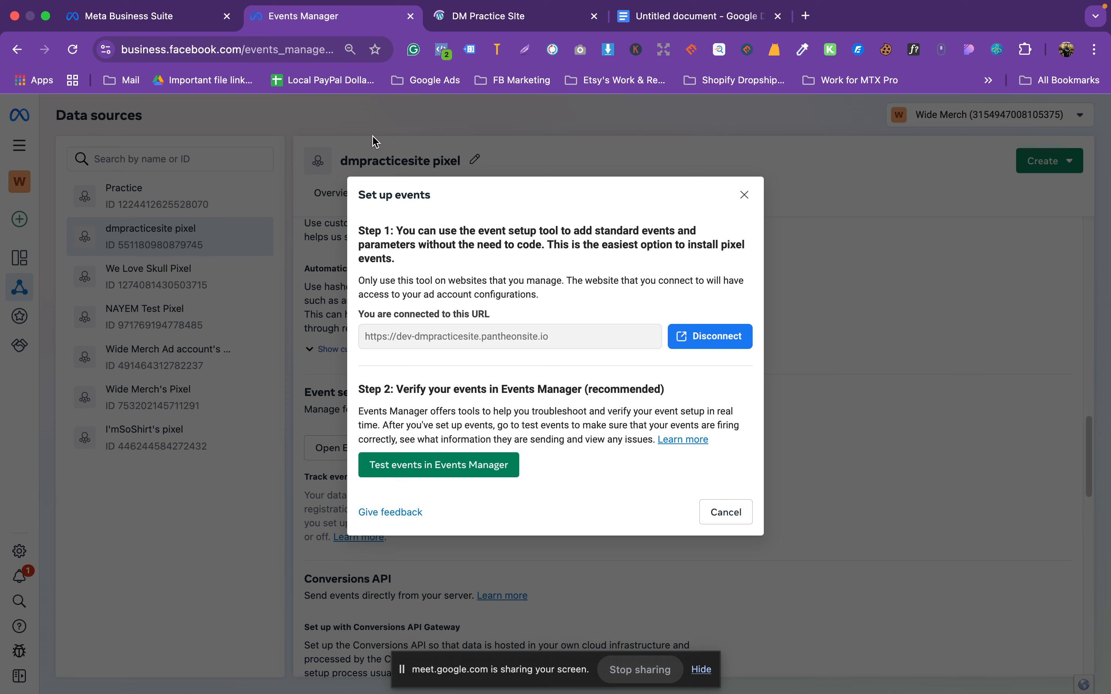
{"action": "left_click", "coordinate": [514, 16]}
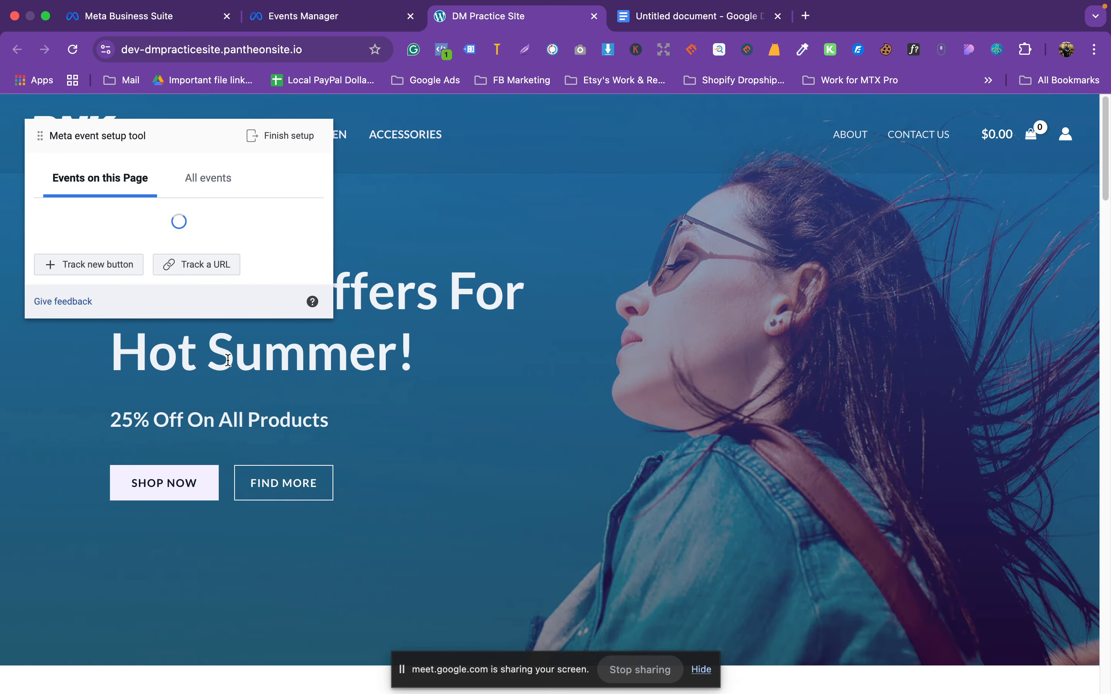
{"action": "scroll", "coordinate": [560, 512], "scroll_direction": "down", "scroll_amount": 10}
{"action": "scroll", "coordinate": [561, 512], "scroll_direction": "up", "scroll_amount": 6}
{"action": "scroll", "coordinate": [561, 512], "scroll_direction": "down", "scroll_amount": 10}
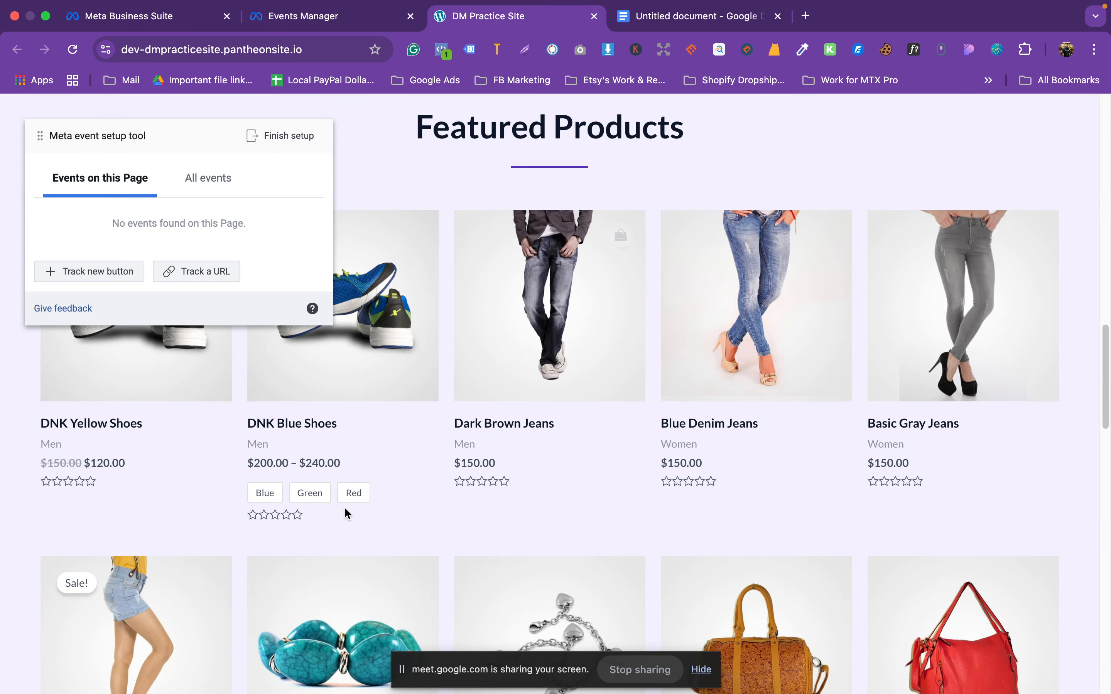
{"action": "left_click", "coordinate": [153, 377]}
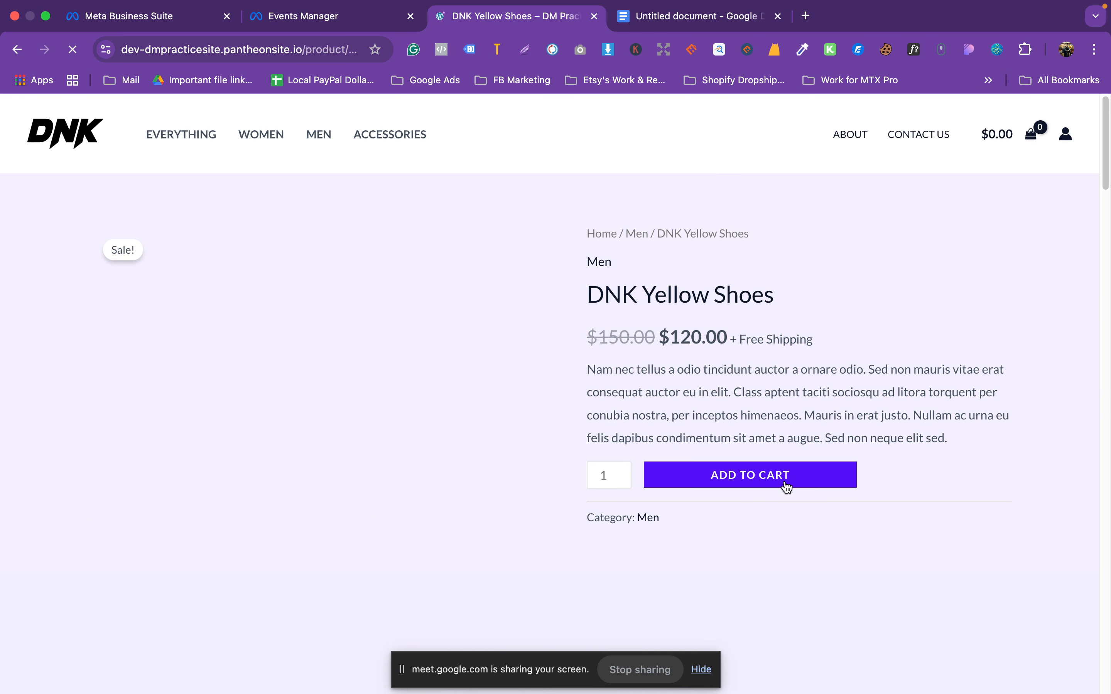
{"action": "left_click", "coordinate": [784, 484]}
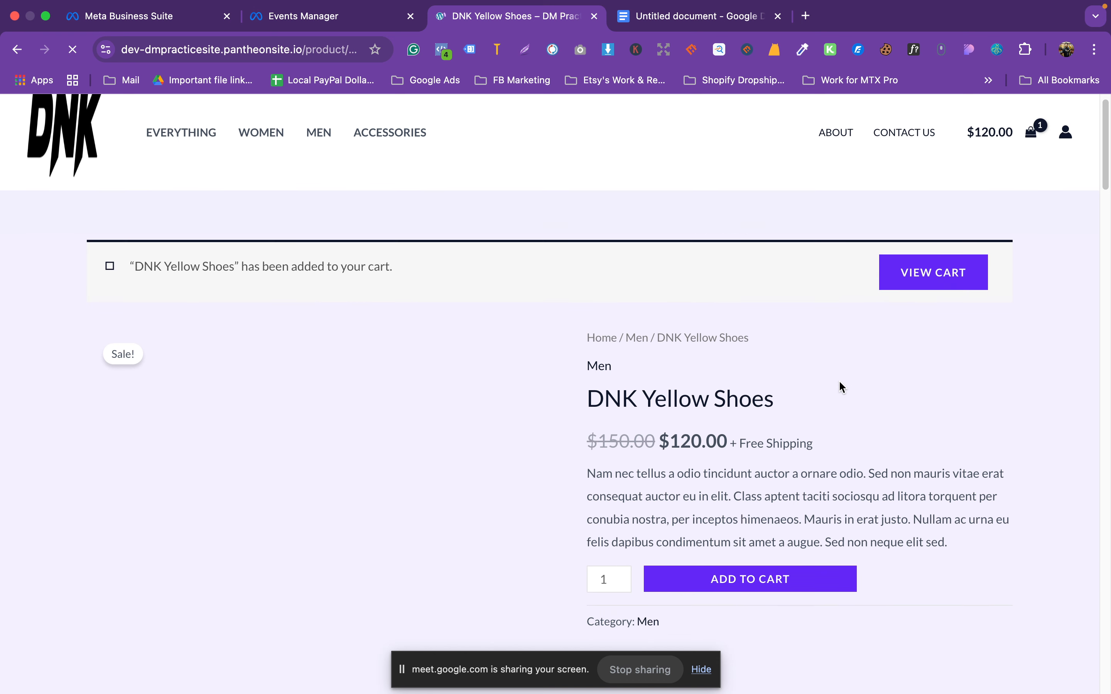
{"action": "left_click", "coordinate": [913, 214]}
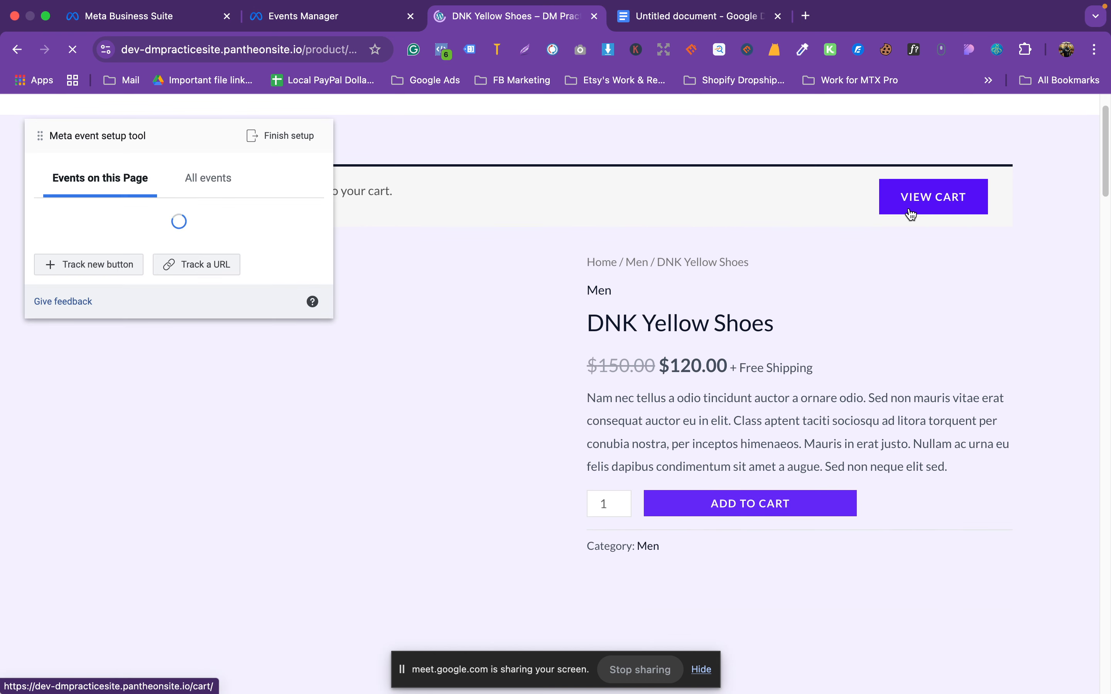
{"action": "scroll", "coordinate": [872, 276], "scroll_direction": "down", "scroll_amount": 4}
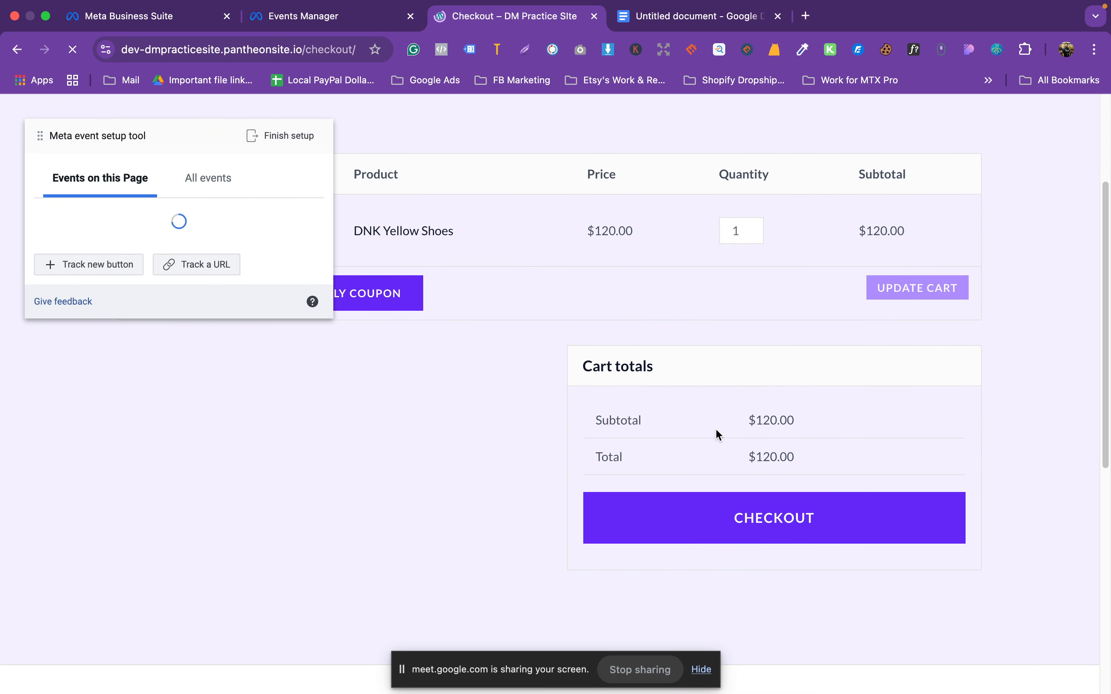
{"action": "scroll", "coordinate": [763, 407], "scroll_direction": "down", "scroll_amount": 10}
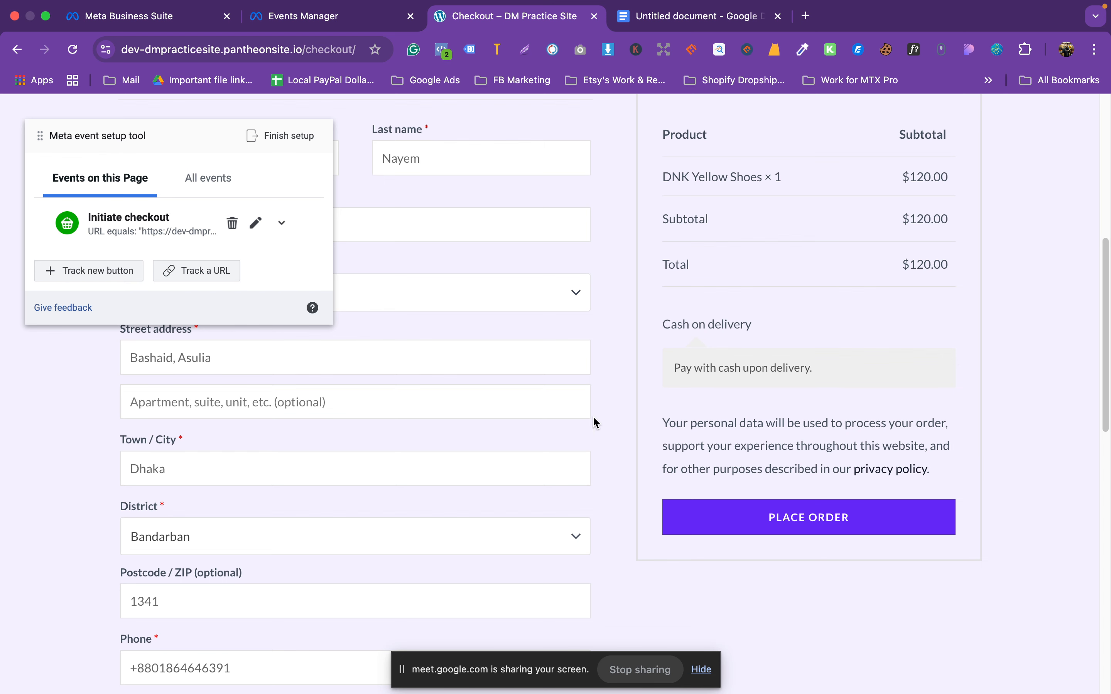
{"action": "scroll", "coordinate": [594, 418], "scroll_direction": "up", "scroll_amount": 4}
{"action": "scroll", "coordinate": [411, 430], "scroll_direction": "up", "scroll_amount": 5}
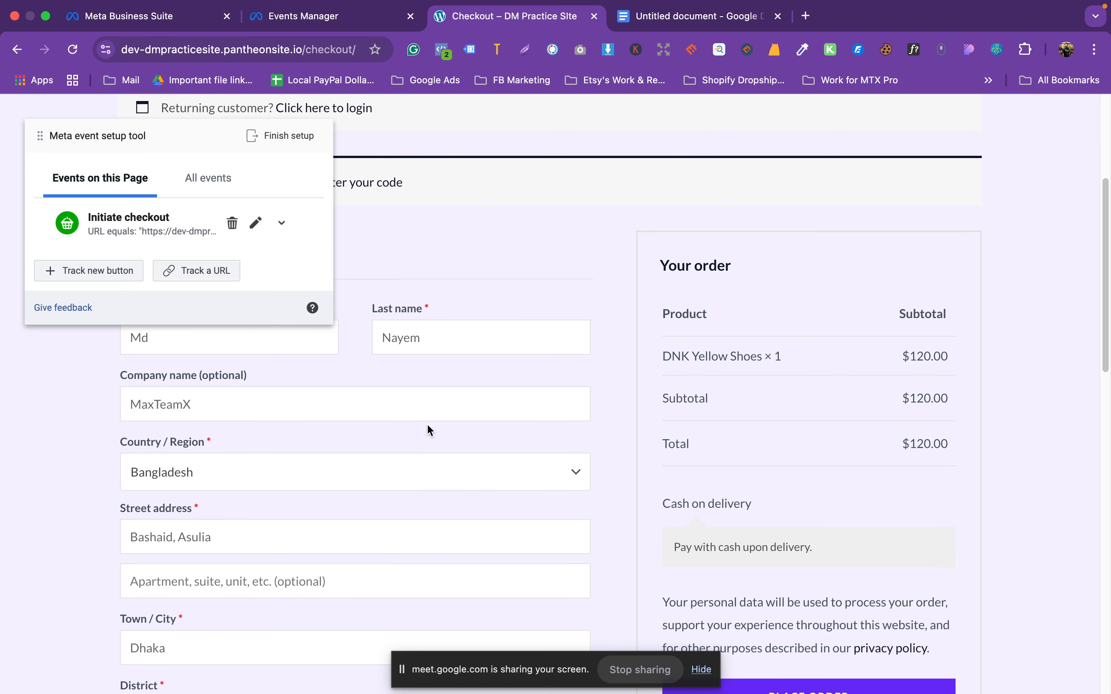
{"action": "scroll", "coordinate": [434, 436], "scroll_direction": "up", "scroll_amount": 2}
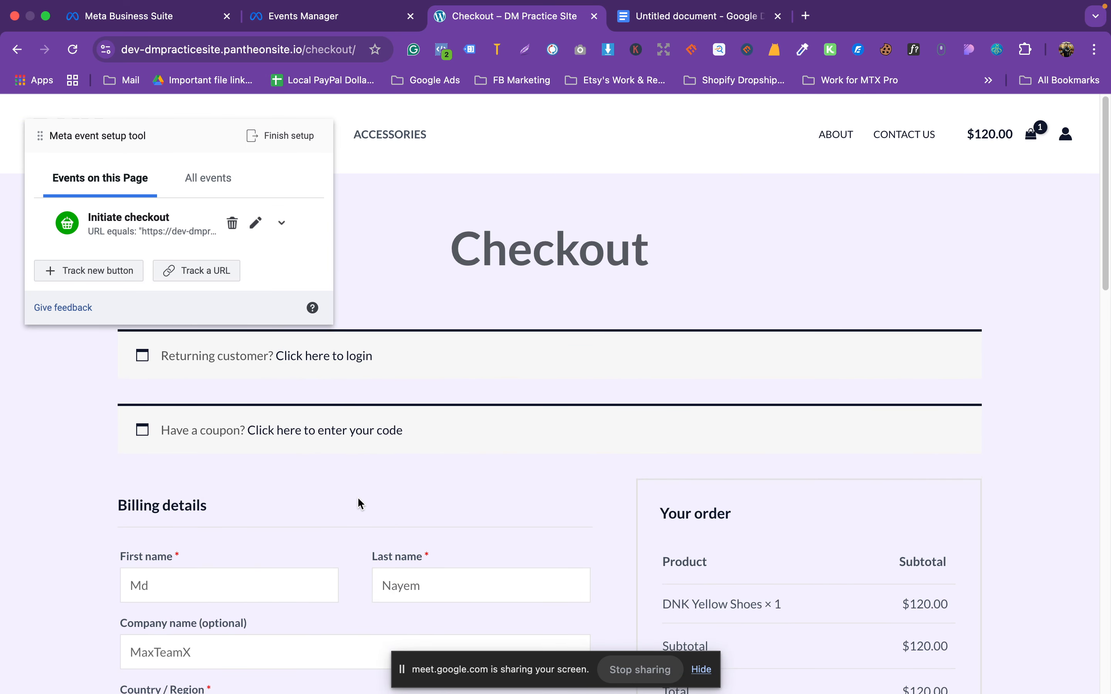
{"action": "scroll", "coordinate": [345, 496], "scroll_direction": "down", "scroll_amount": 10}
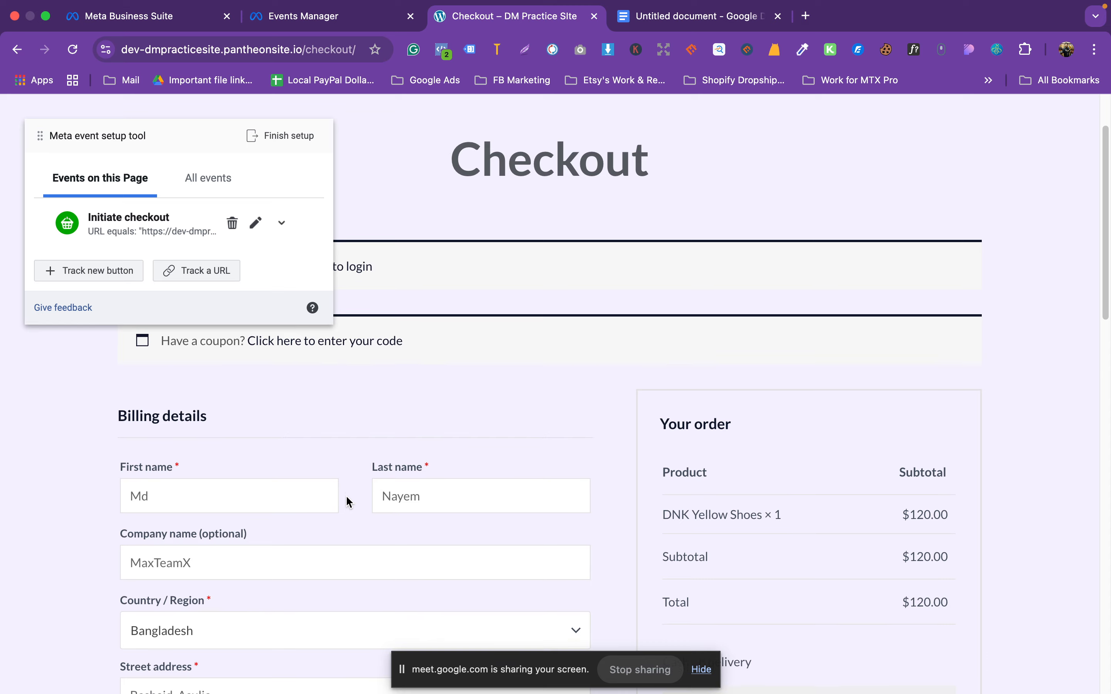
{"action": "scroll", "coordinate": [347, 498], "scroll_direction": "down", "scroll_amount": 1}
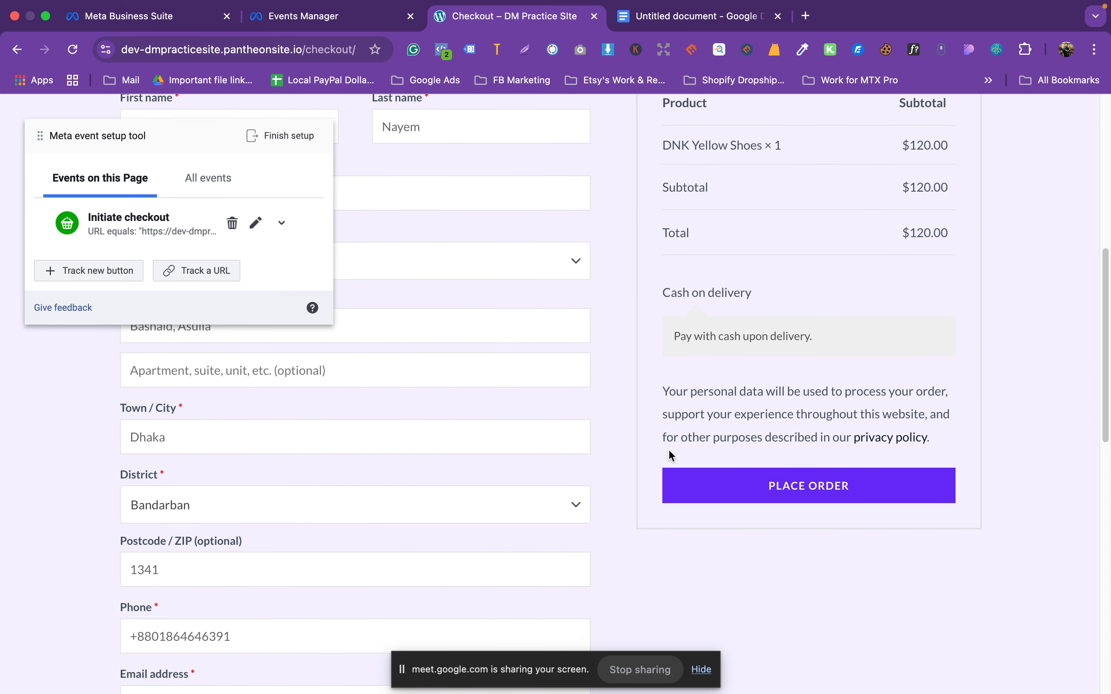
{"action": "scroll", "coordinate": [823, 427], "scroll_direction": "up", "scroll_amount": 4}
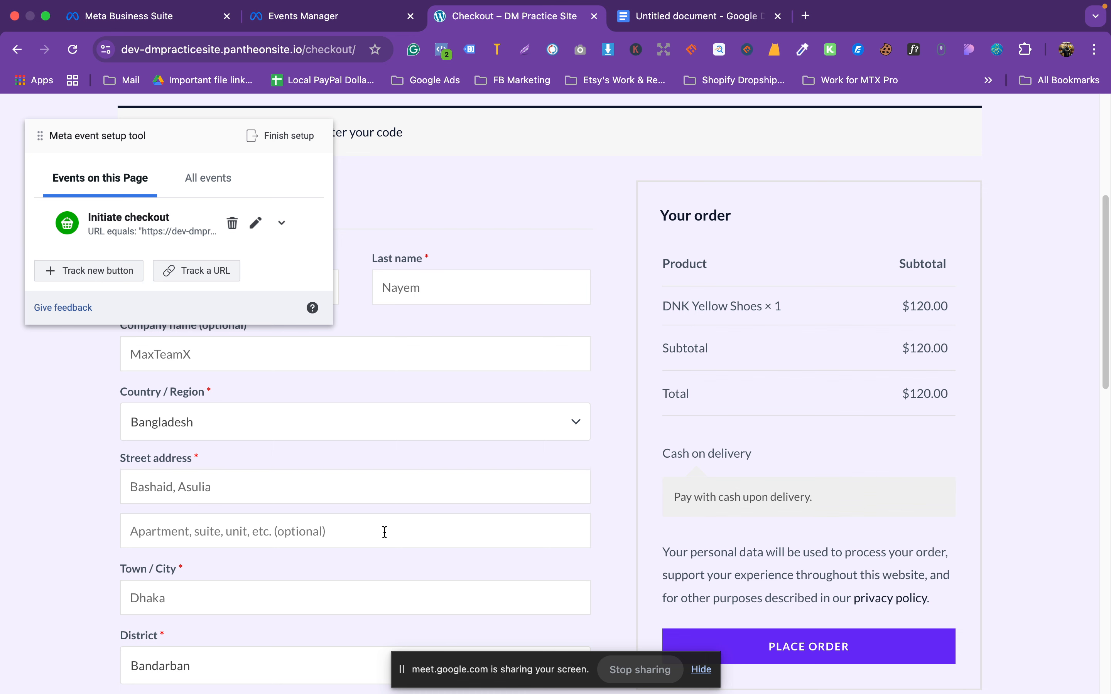
{"action": "scroll", "coordinate": [392, 519], "scroll_direction": "down", "scroll_amount": 1}
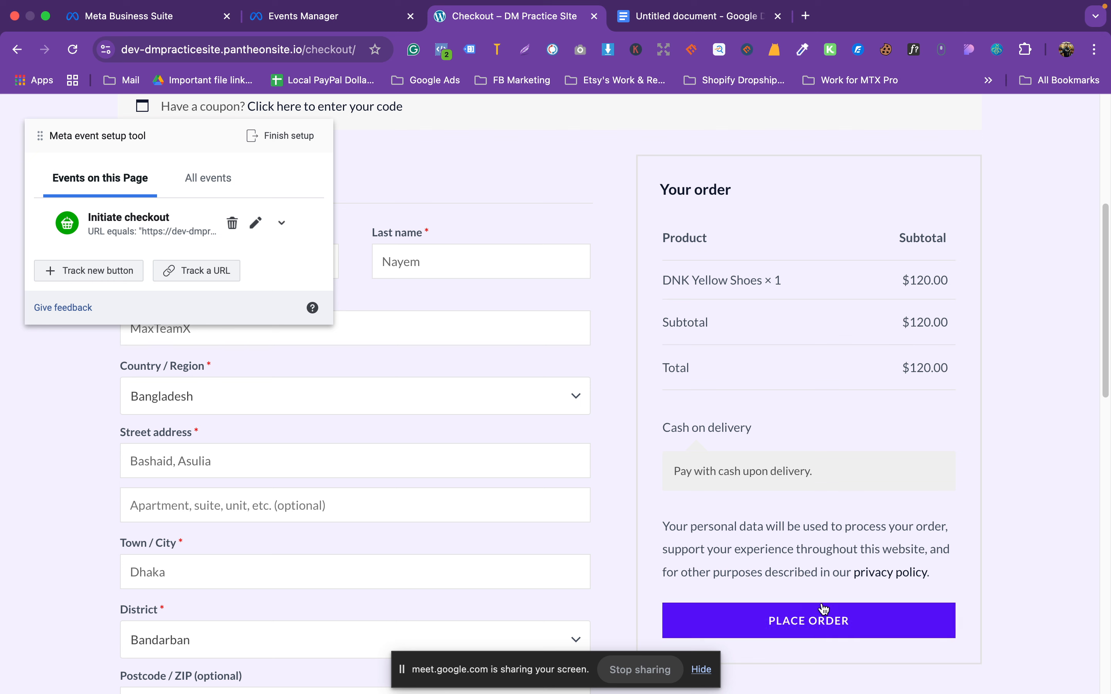
Step: Edit Initiate checkout, keep the URL equals match, and copy the checkout URL from clipboard history
{"action": "left_click", "coordinate": [256, 223]}
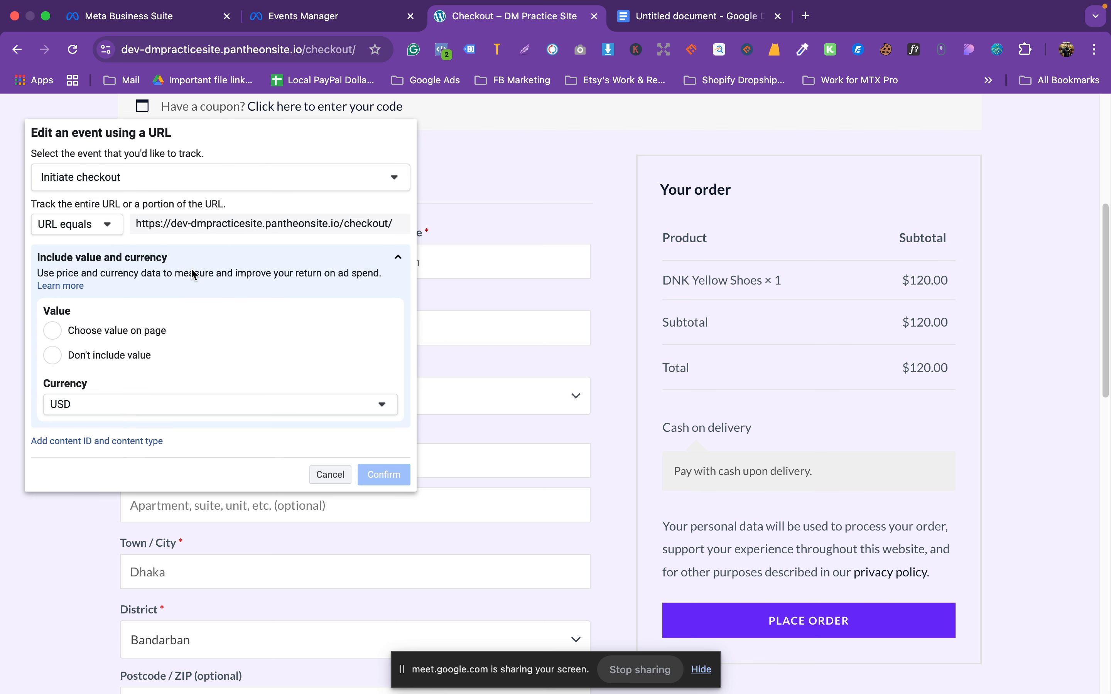
{"action": "left_click", "coordinate": [107, 226]}
{"action": "left_click", "coordinate": [107, 226]}
{"action": "mouse_move", "coordinate": [826, 11]}
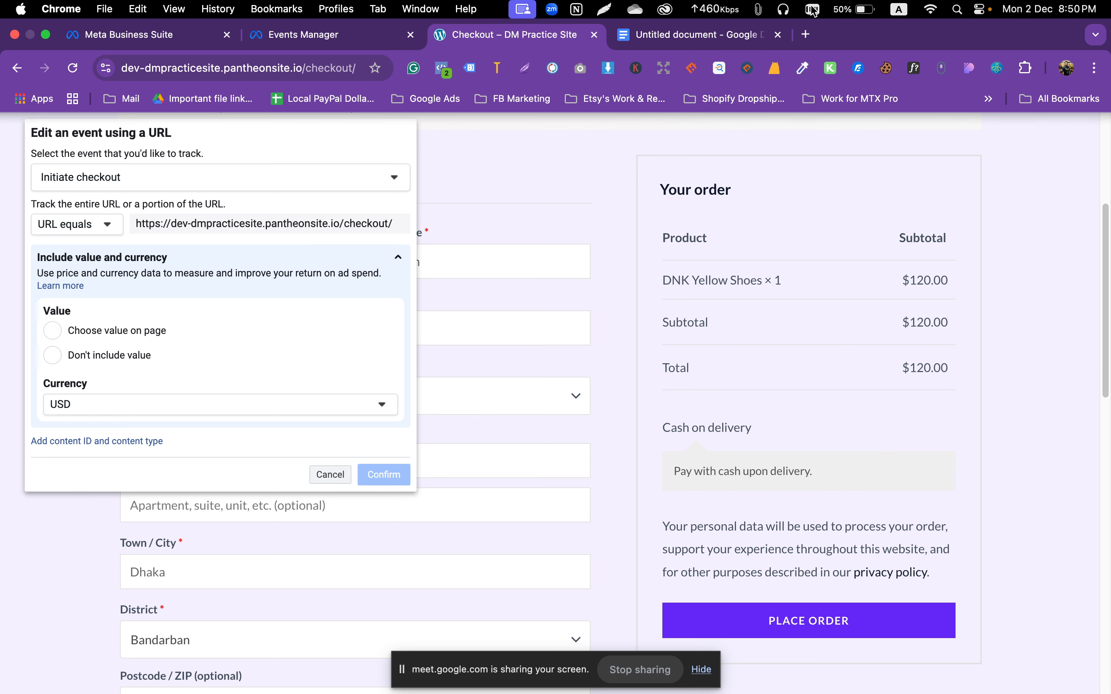
{"action": "left_click", "coordinate": [761, 10]}
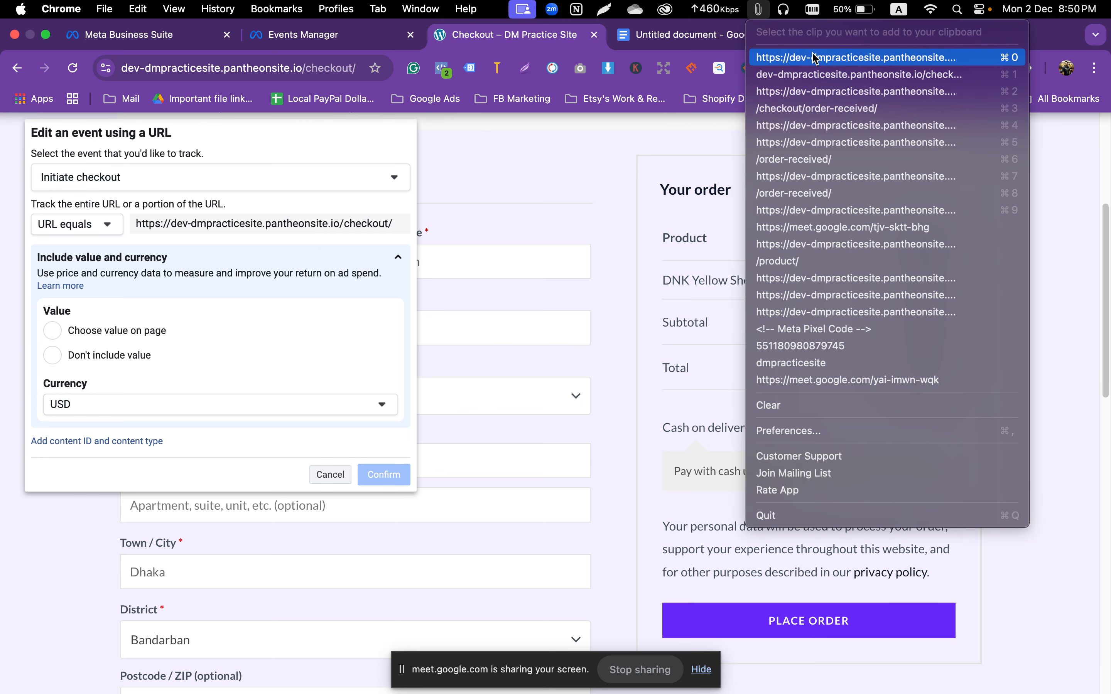
{"action": "left_click", "coordinate": [816, 74]}
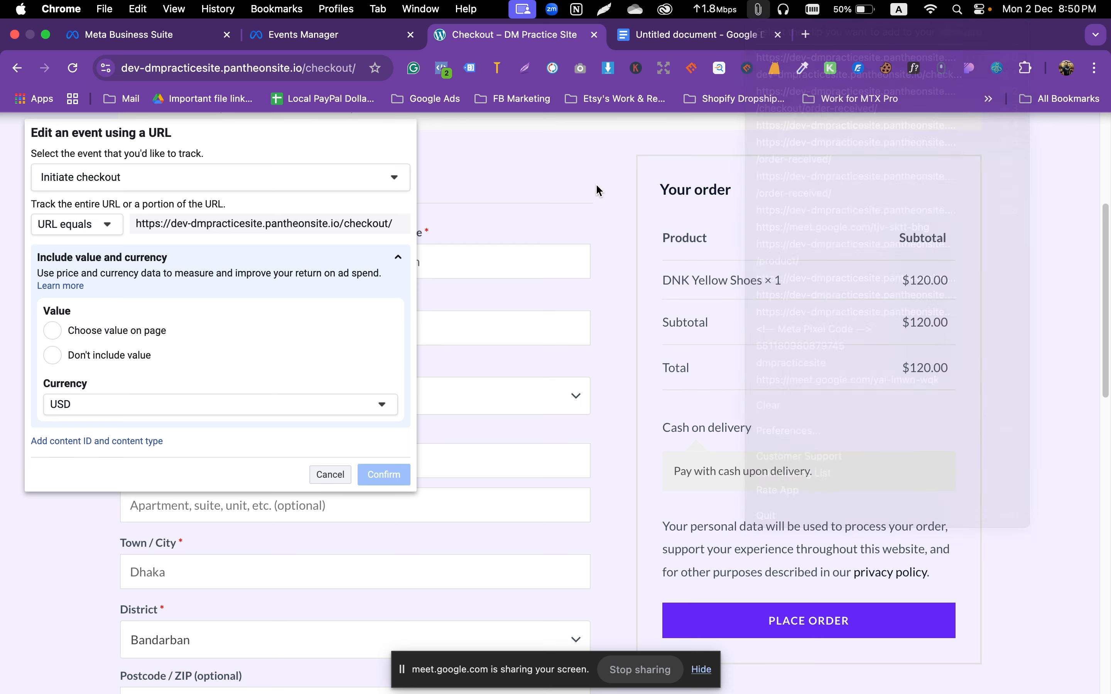
{"action": "left_click", "coordinate": [809, 631]}
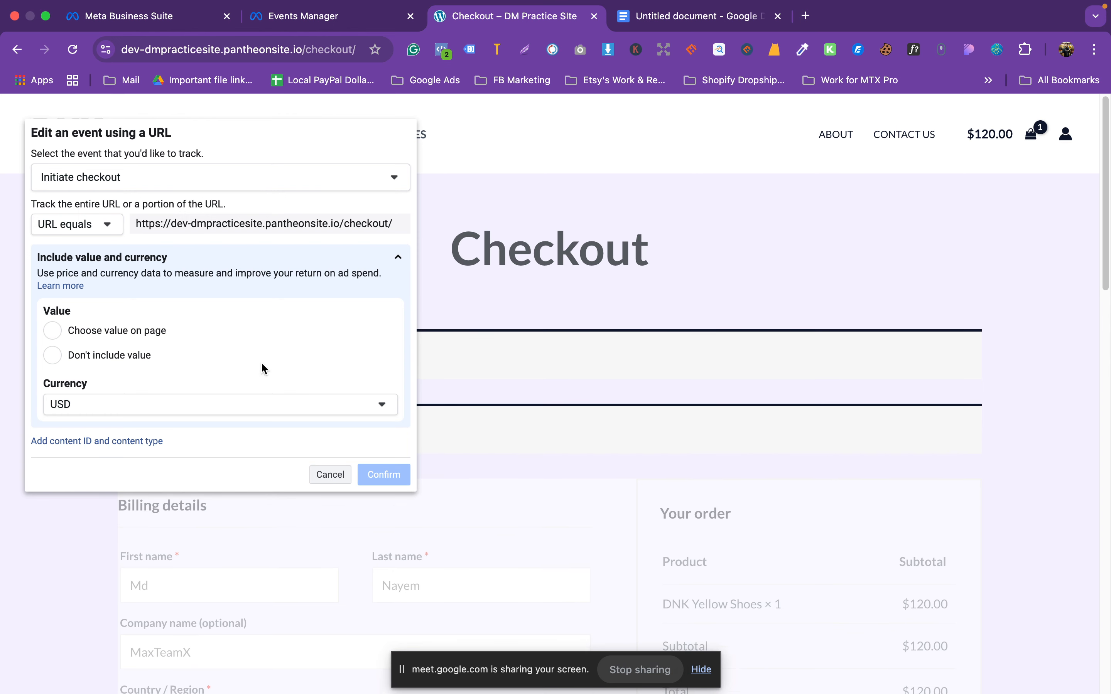
Step: Cancel the Initiate checkout edit and place the $120.00 order to reach order-received
{"action": "left_click", "coordinate": [322, 475]}
{"action": "scroll", "coordinate": [730, 330], "scroll_direction": "down", "scroll_amount": 9}
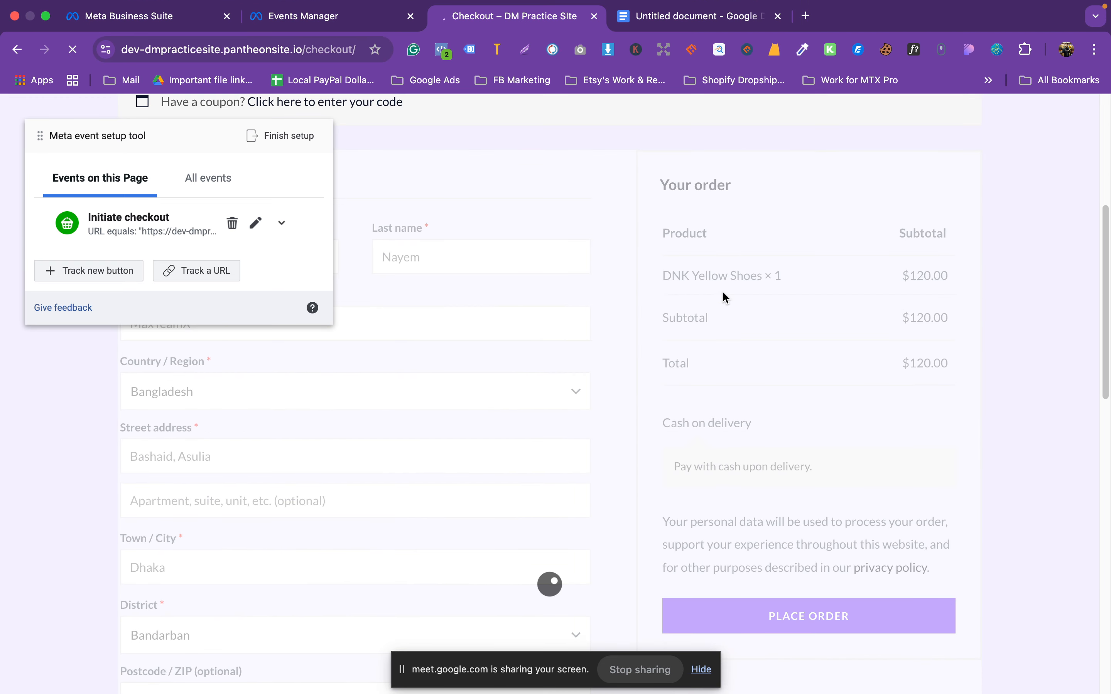
{"action": "scroll", "coordinate": [725, 295], "scroll_direction": "down", "scroll_amount": 3}
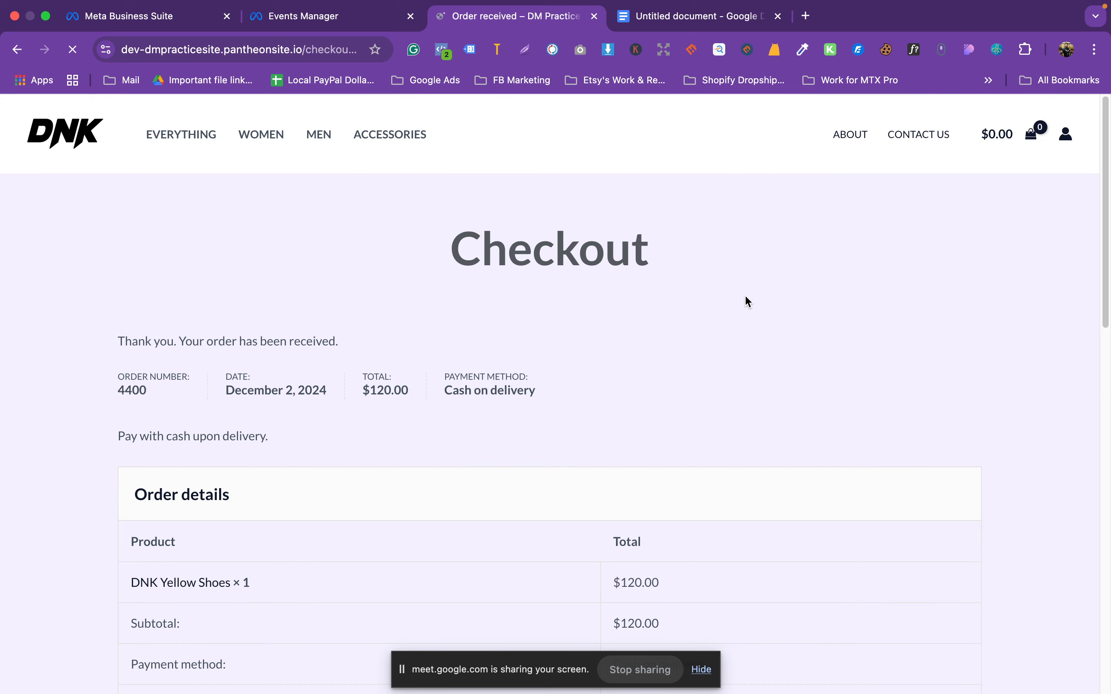
{"action": "scroll", "coordinate": [747, 298], "scroll_direction": "down", "scroll_amount": 5}
Step: Replace Purchase's '/checkout/order-received/' URL rule with the full site order-received address and confirm
{"action": "scroll", "coordinate": [677, 262], "scroll_direction": "down", "scroll_amount": 5}
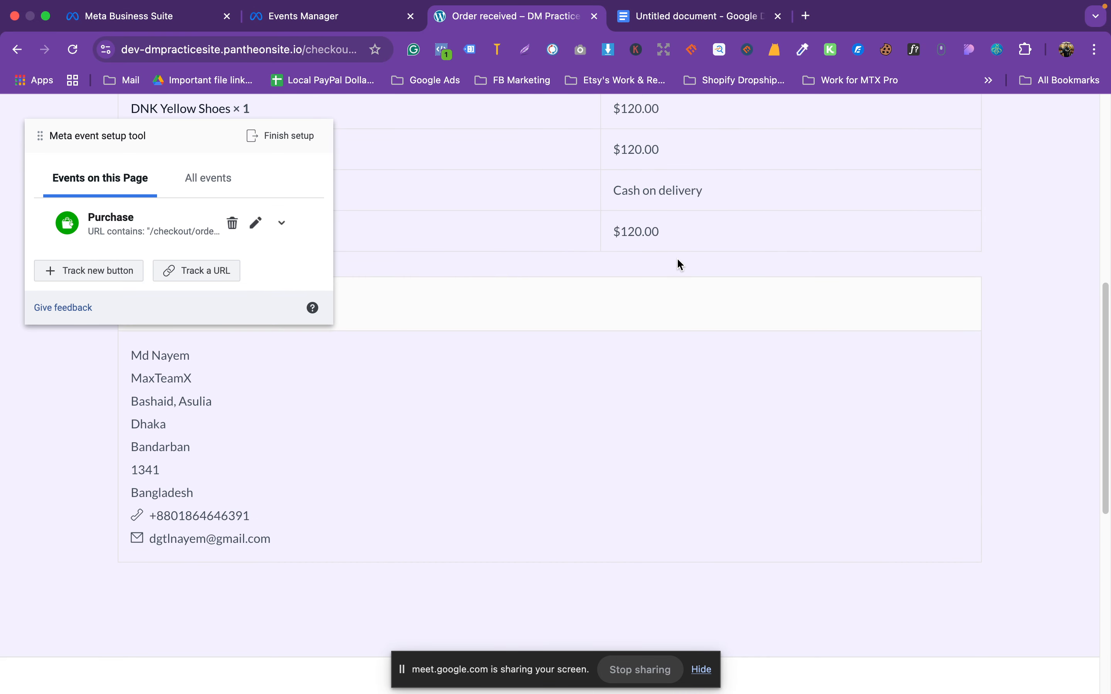
{"action": "scroll", "coordinate": [674, 275], "scroll_direction": "up", "scroll_amount": 15}
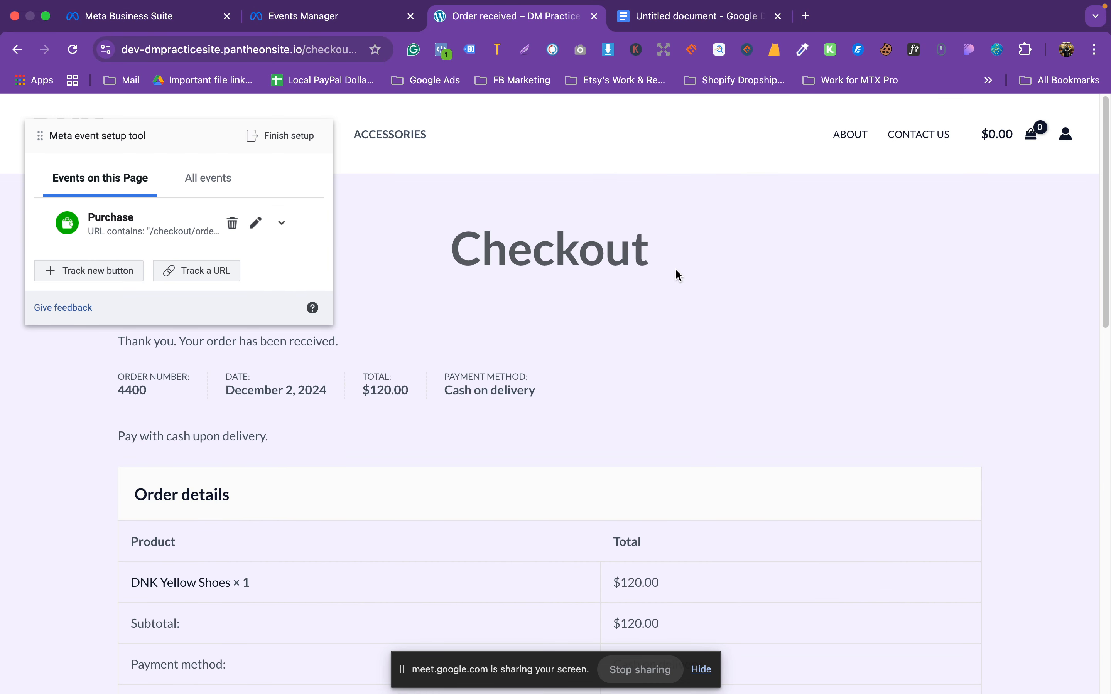
{"action": "left_click", "coordinate": [266, 226]}
{"action": "left_click", "coordinate": [274, 242]}
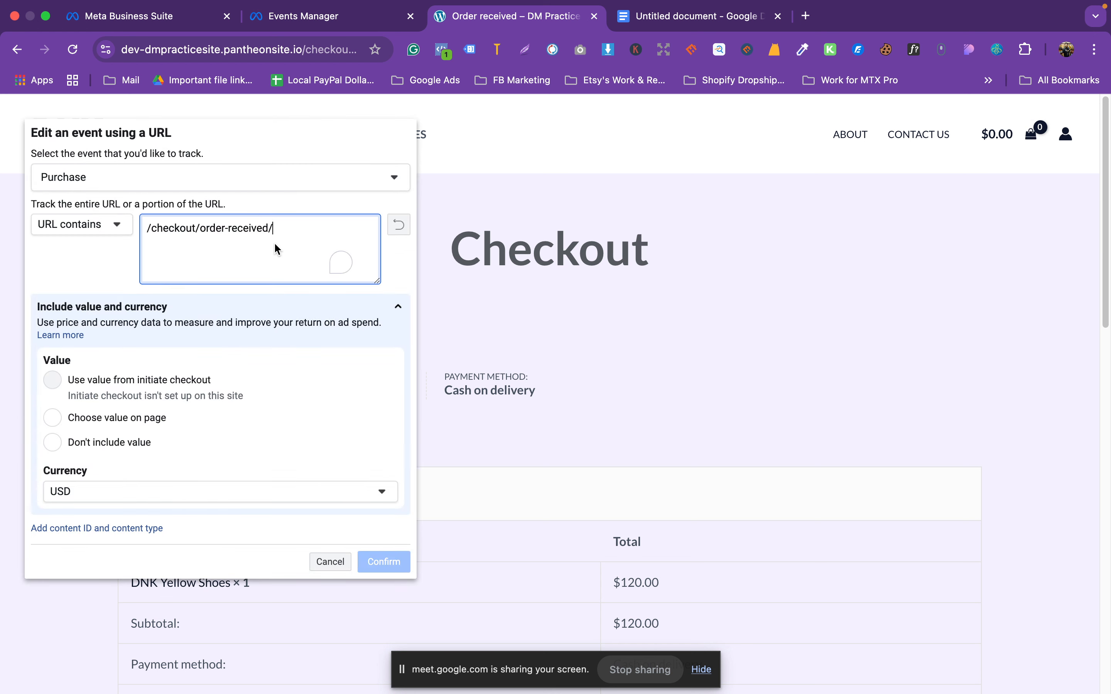
{"action": "left_click", "coordinate": [759, 9]}
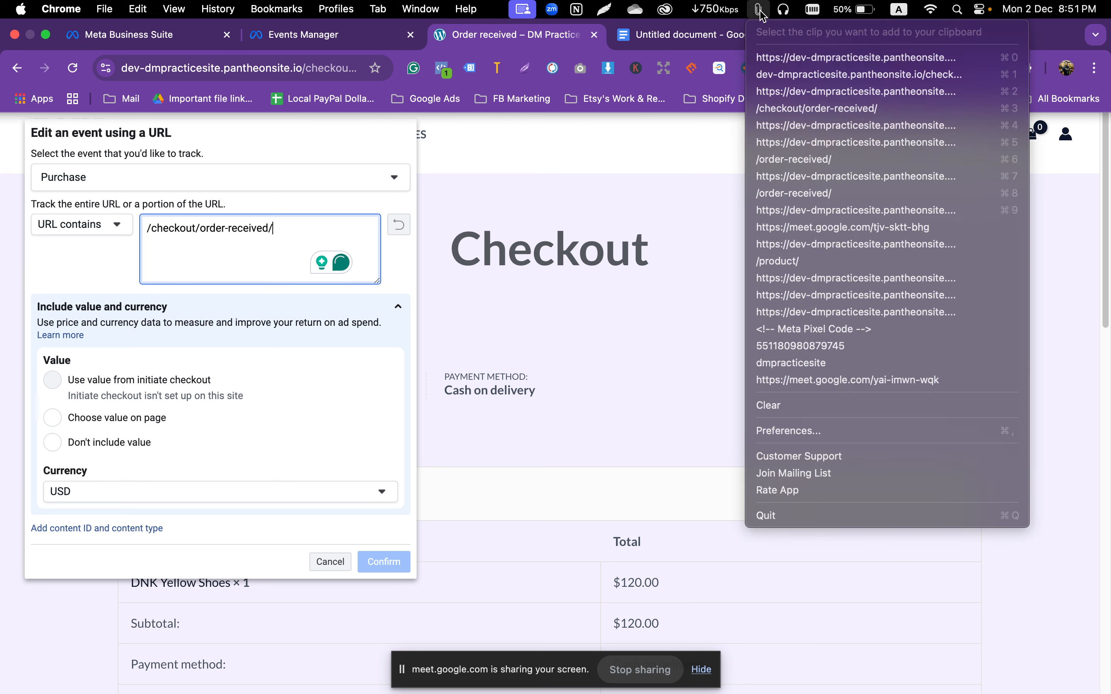
{"action": "left_click", "coordinate": [801, 75]}
{"action": "triple_click", "coordinate": [279, 270]}
{"action": "type", "text": "dev-dmpracticesite.pantheonsite.io/checkout/order-received/"}
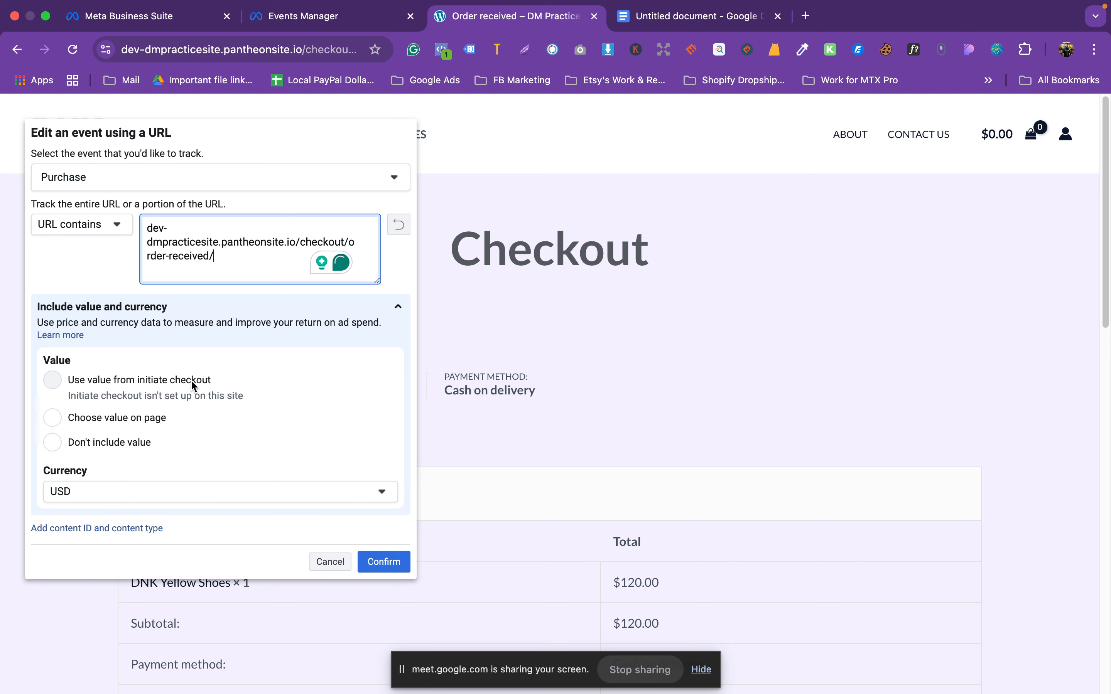
{"action": "left_click", "coordinate": [61, 385]}
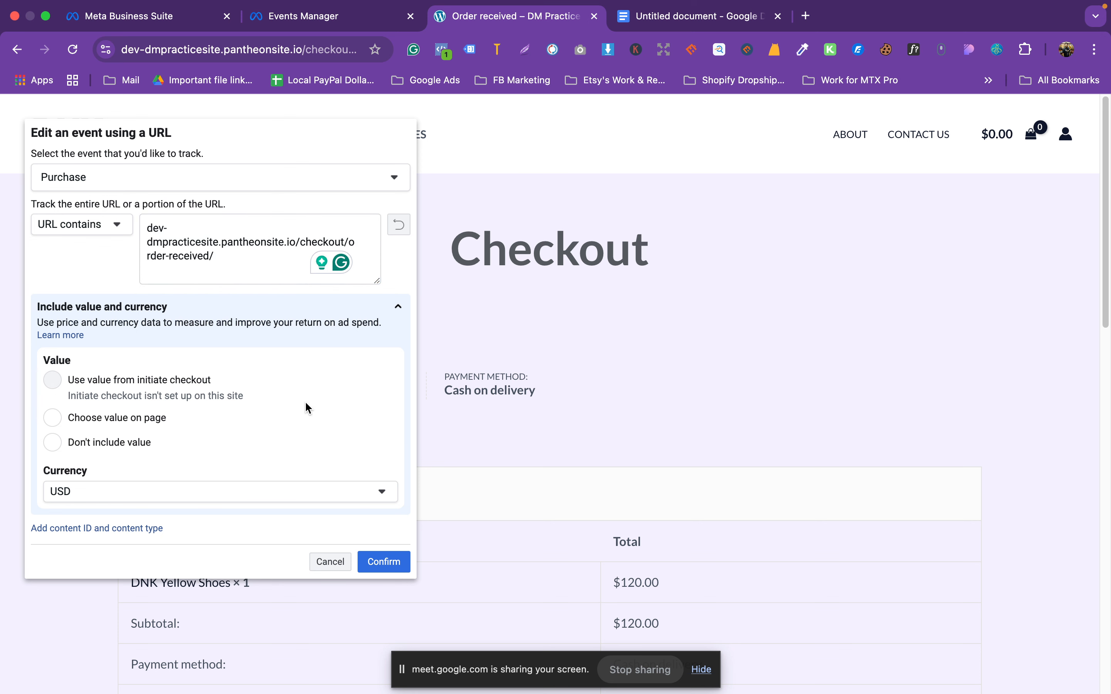
{"action": "scroll", "coordinate": [306, 403], "scroll_direction": "down", "scroll_amount": 3}
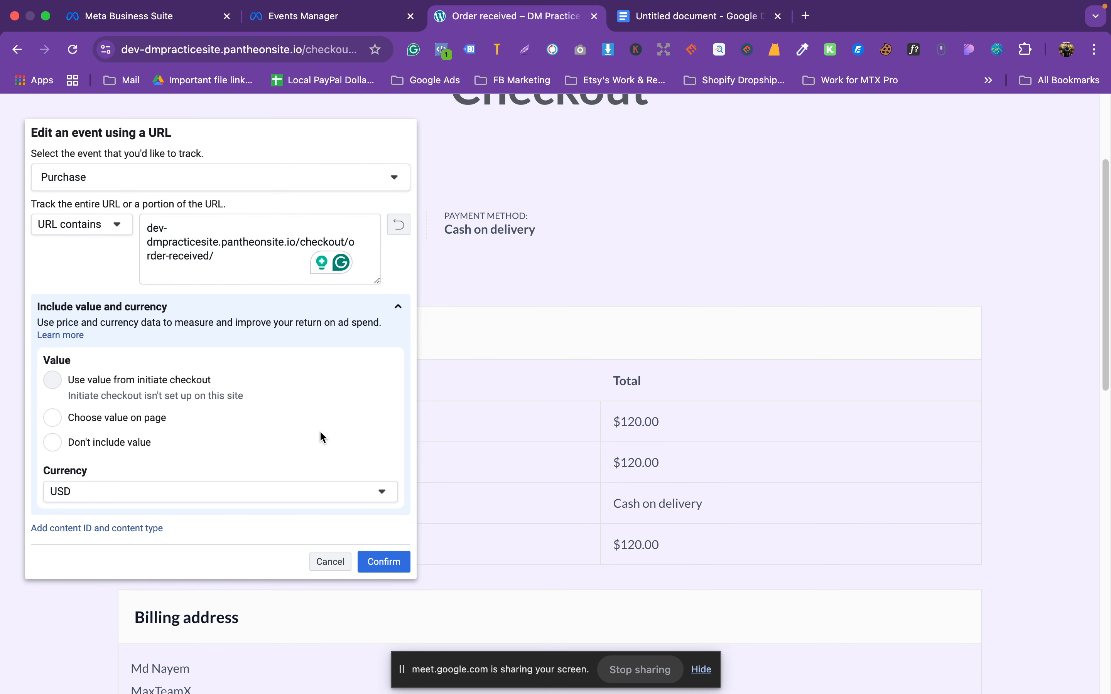
{"action": "left_click", "coordinate": [384, 562]}
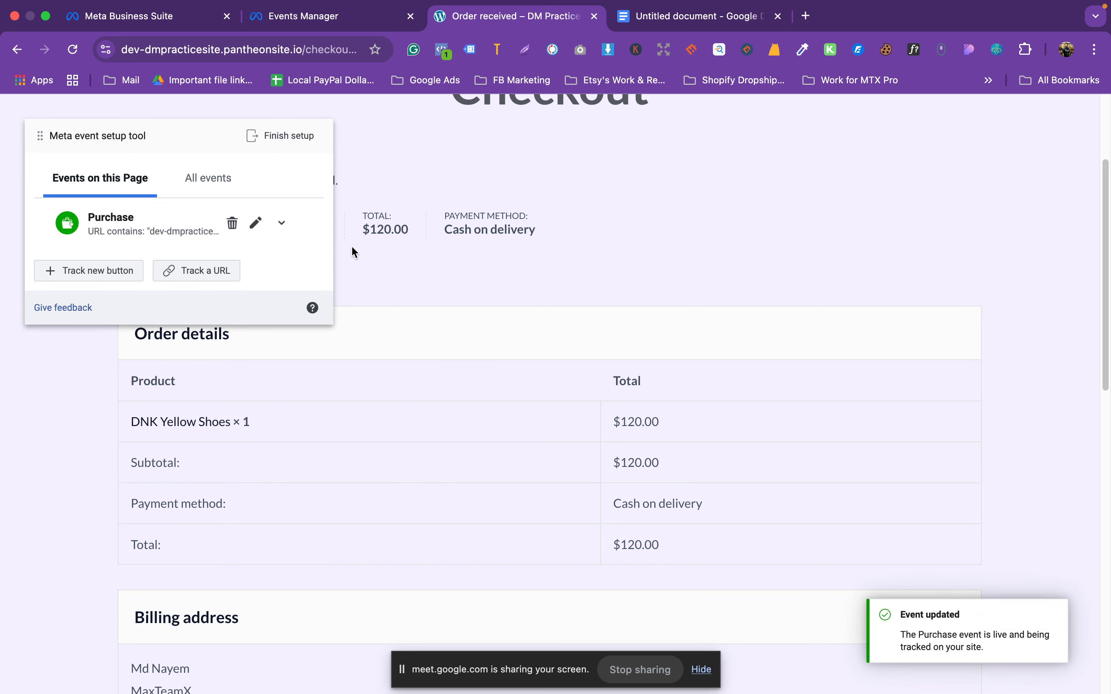
Step: Finish the event setup, open the pixel's Test events page and close the order-received tab
{"action": "left_click", "coordinate": [273, 142]}
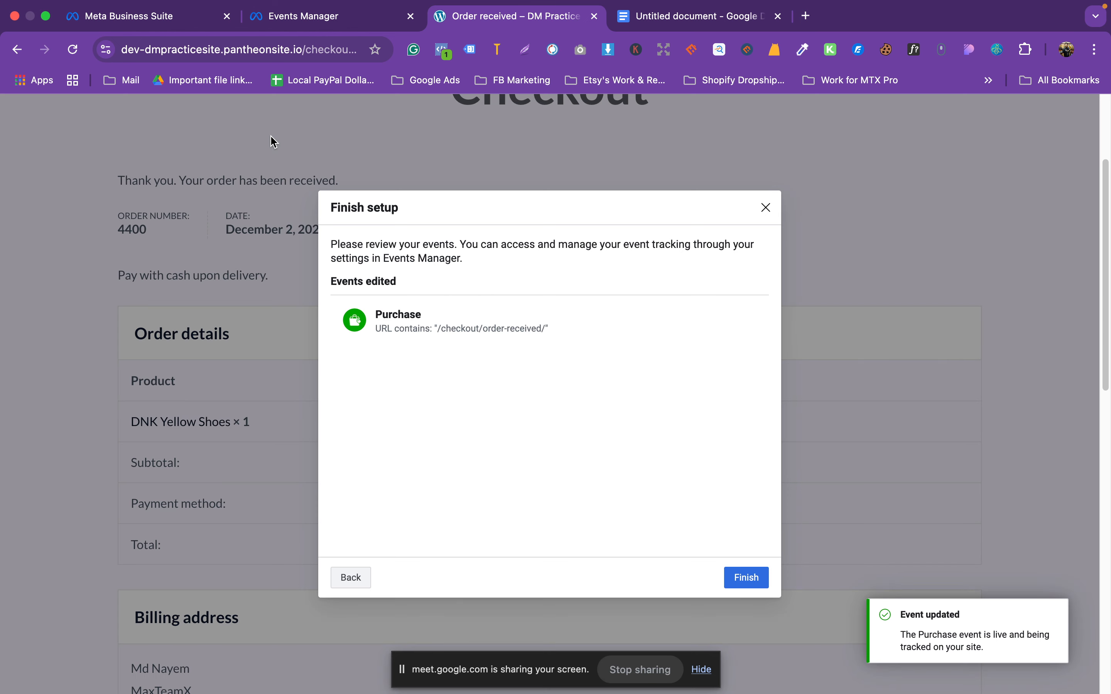
{"action": "left_click", "coordinate": [746, 578]}
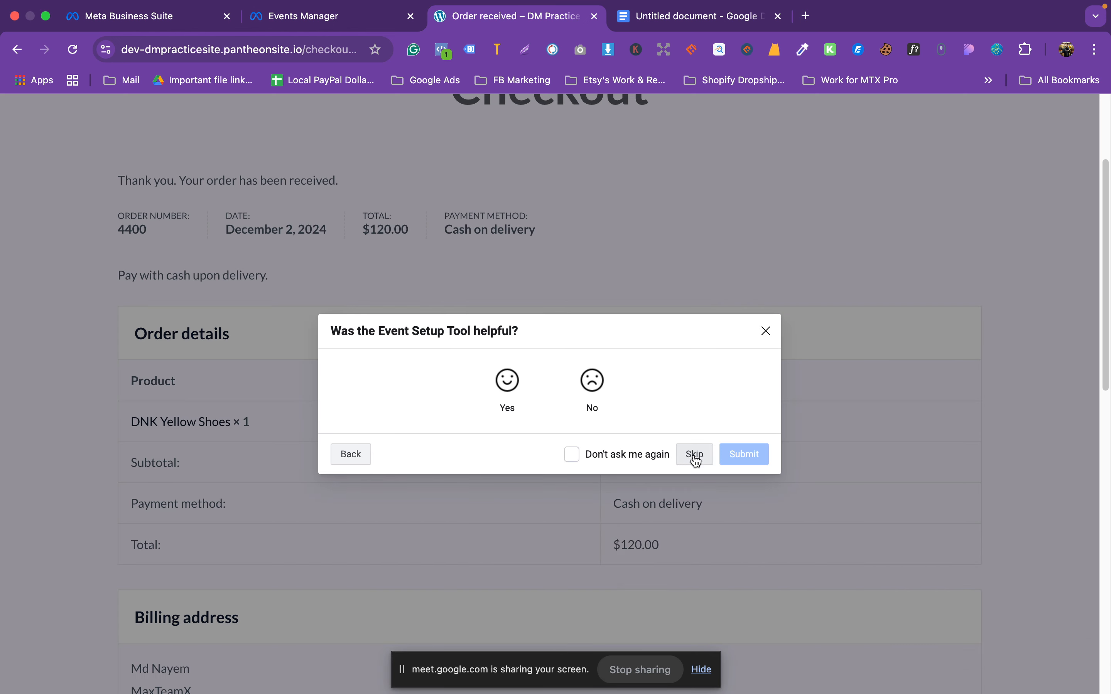
{"action": "left_click", "coordinate": [329, 16]}
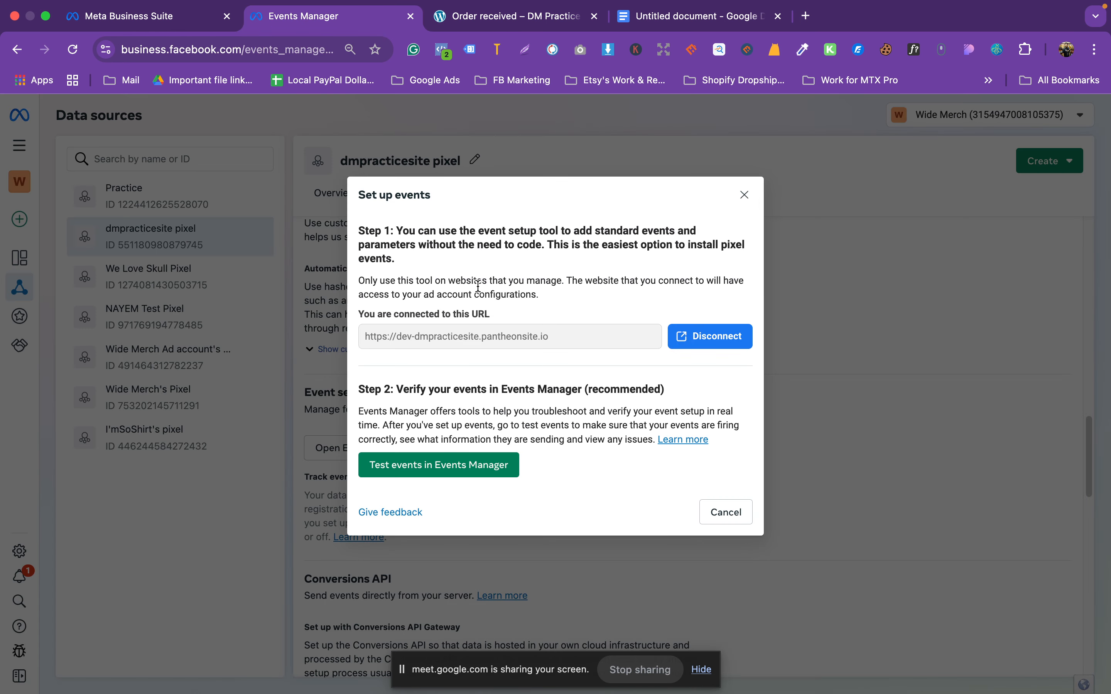
{"action": "left_click", "coordinate": [461, 464]}
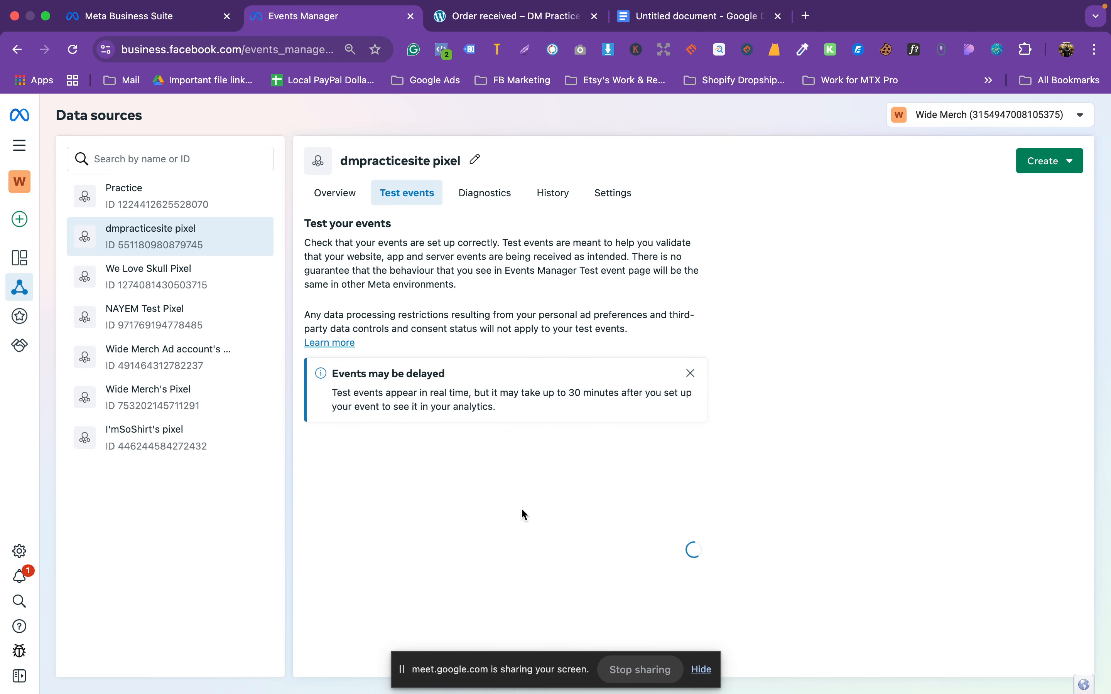
{"action": "left_click", "coordinate": [528, 17]}
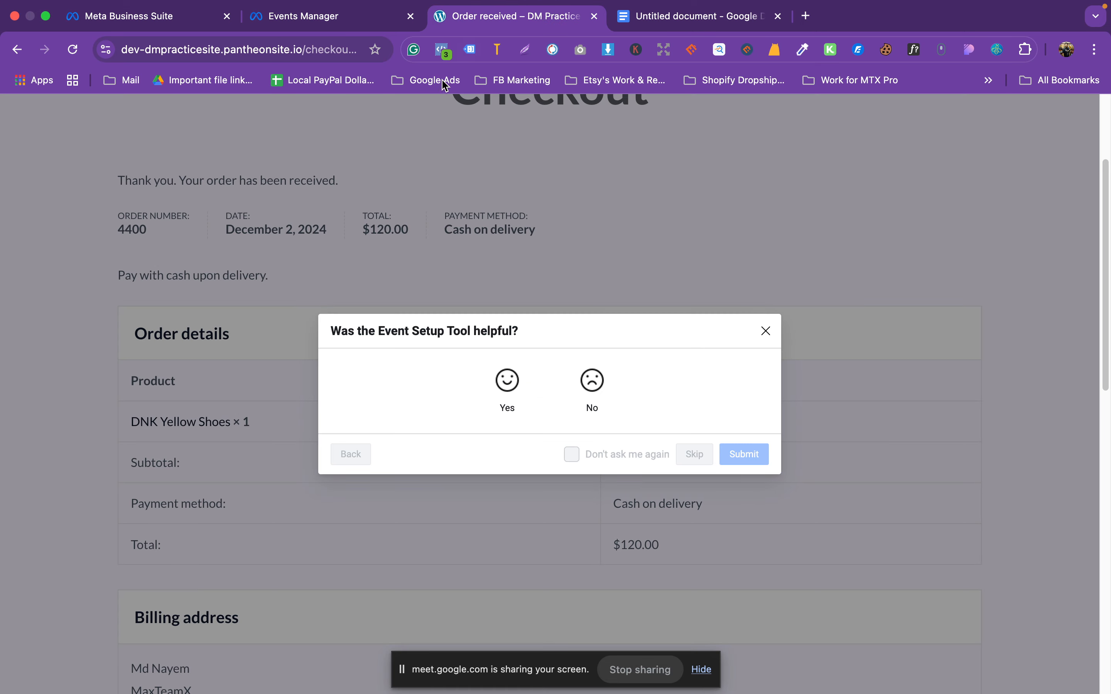
{"action": "key", "text": "super+w"}
{"action": "left_click", "coordinate": [316, 17]}
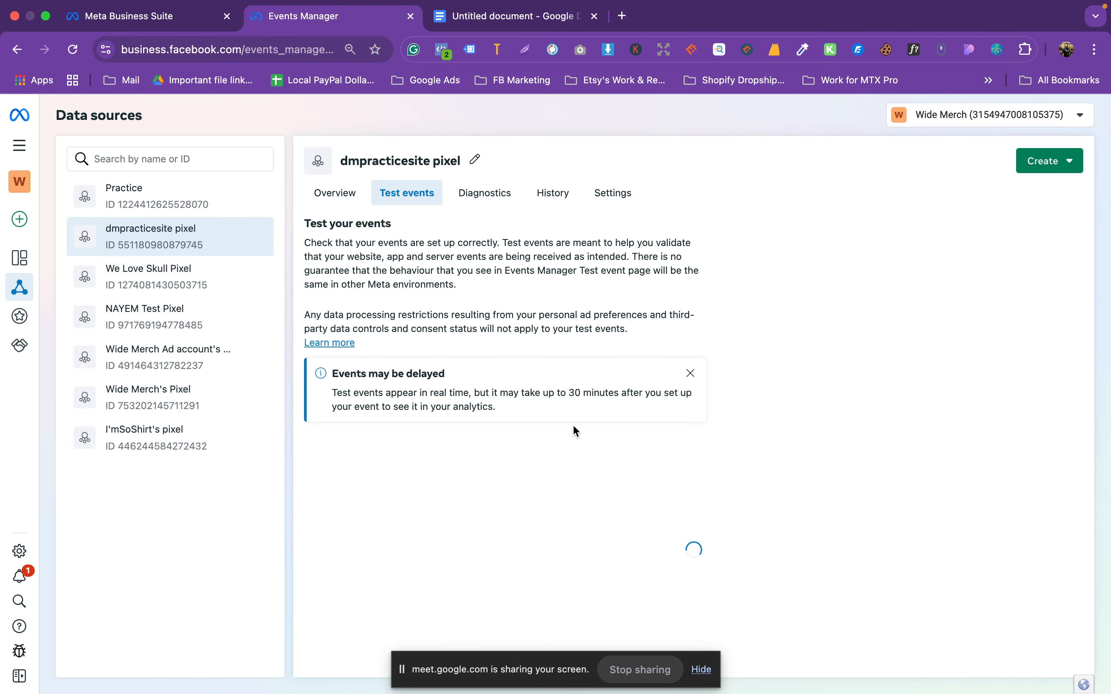
{"action": "scroll", "coordinate": [569, 440], "scroll_direction": "down", "scroll_amount": 3}
{"action": "scroll", "coordinate": [567, 450], "scroll_direction": "up", "scroll_amount": 1}
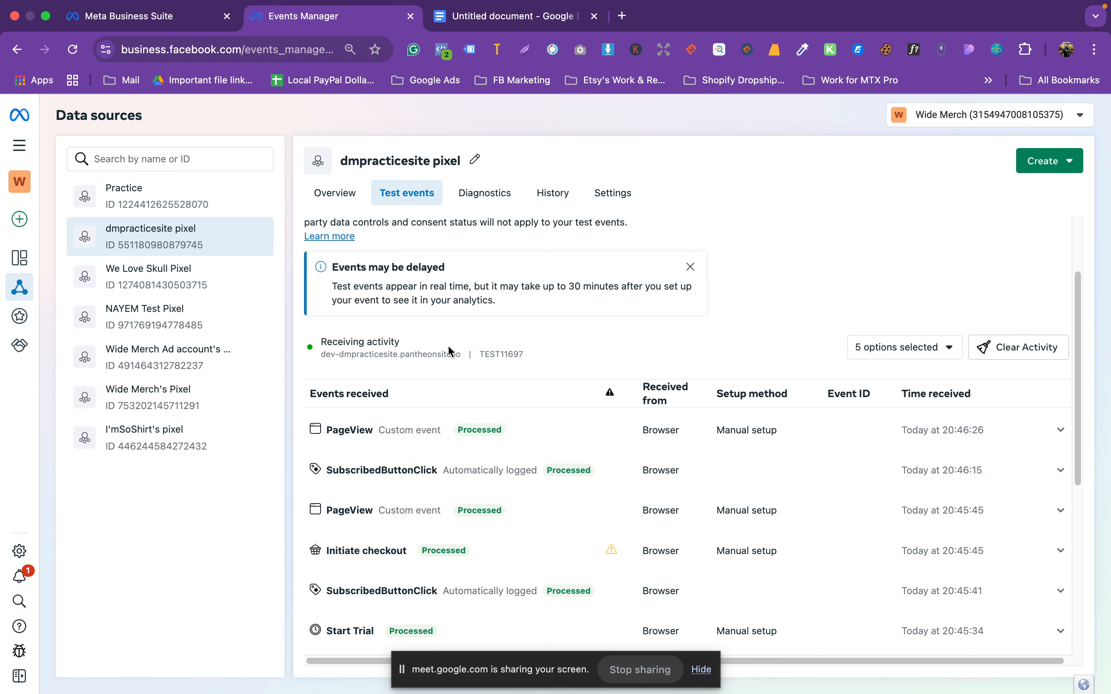
Step: Open the practice site in a new tab and go to the DNK Yellow Shoes product page
{"action": "triple_click", "coordinate": [423, 355]}
{"action": "right_click", "coordinate": [422, 355]}
{"action": "left_click", "coordinate": [478, 424]}
{"action": "left_click", "coordinate": [322, 17]}
{"action": "mouse_move", "coordinate": [821, 7]}
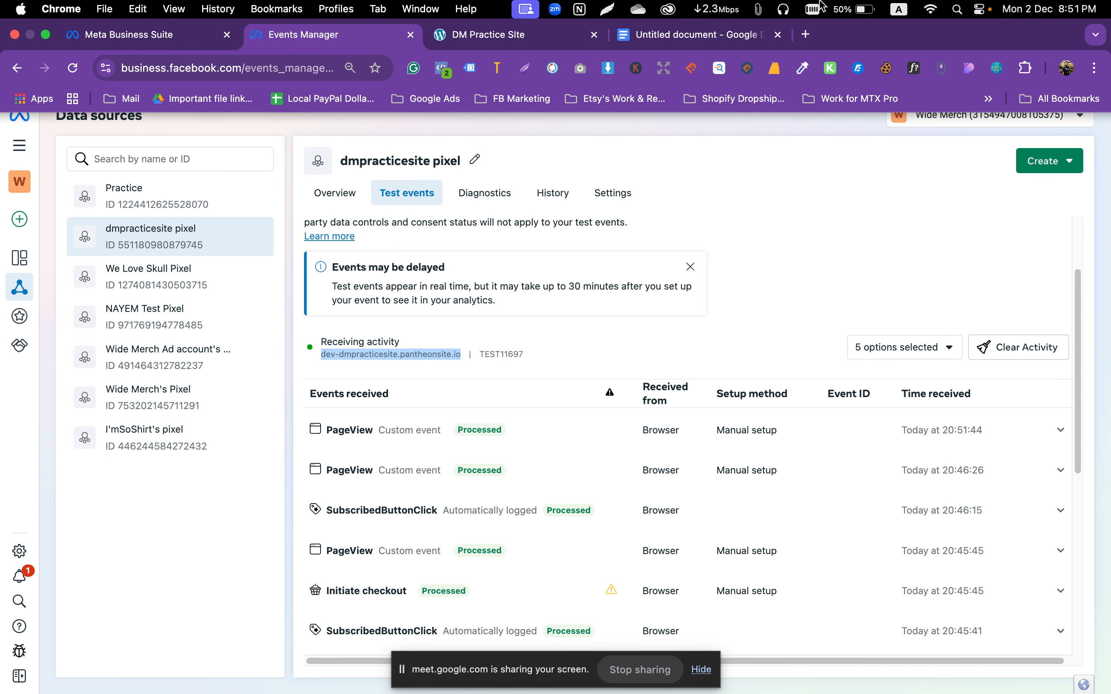
{"action": "key", "text": "ctrl+Tab"}
{"action": "scroll", "coordinate": [487, 349], "scroll_direction": "down", "scroll_amount": 10}
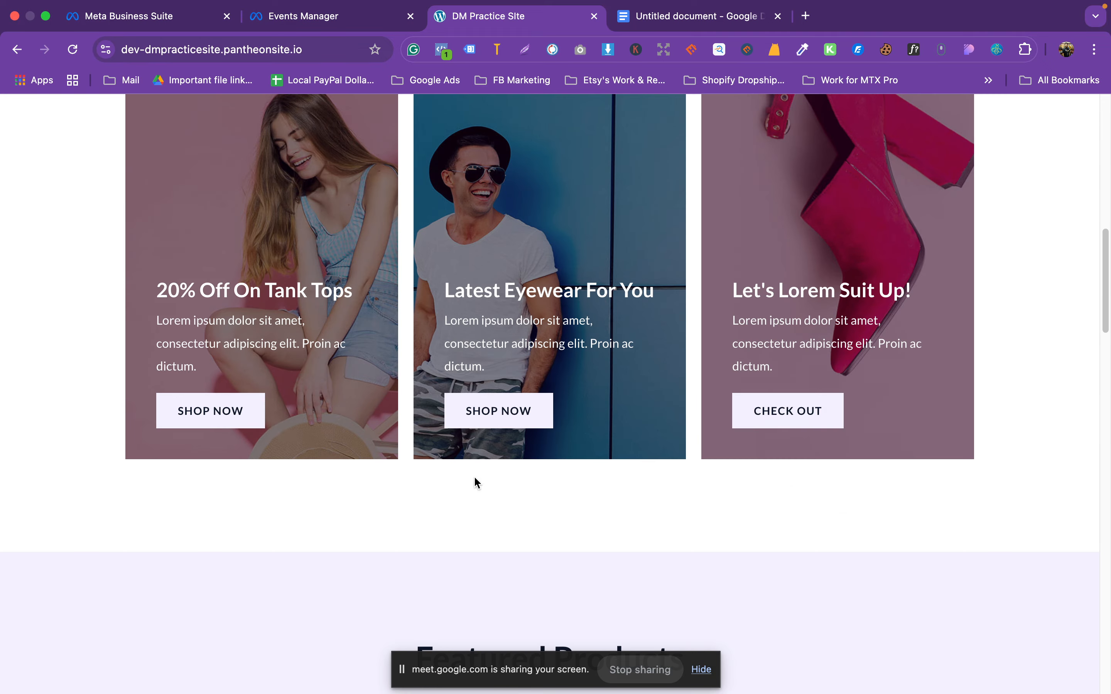
{"action": "scroll", "coordinate": [285, 372], "scroll_direction": "down", "scroll_amount": 5}
{"action": "left_click", "coordinate": [183, 413]}
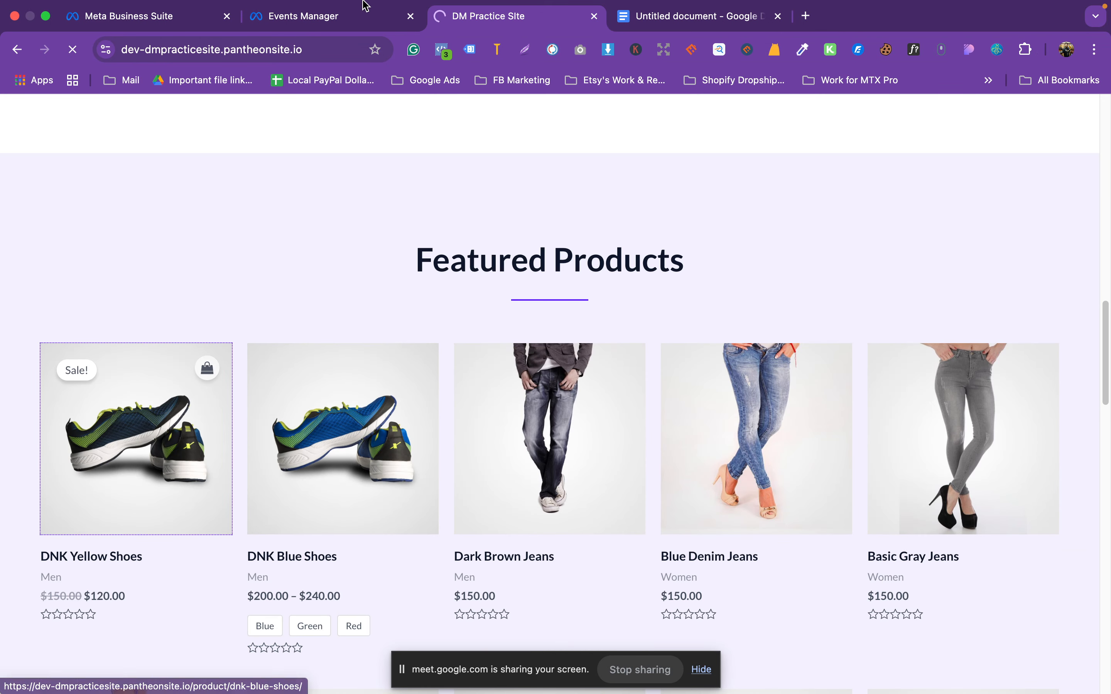
Step: Clear the test session activity, expand the website test steps and open the store website
{"action": "left_click", "coordinate": [321, 16]}
{"action": "left_click", "coordinate": [1021, 349]}
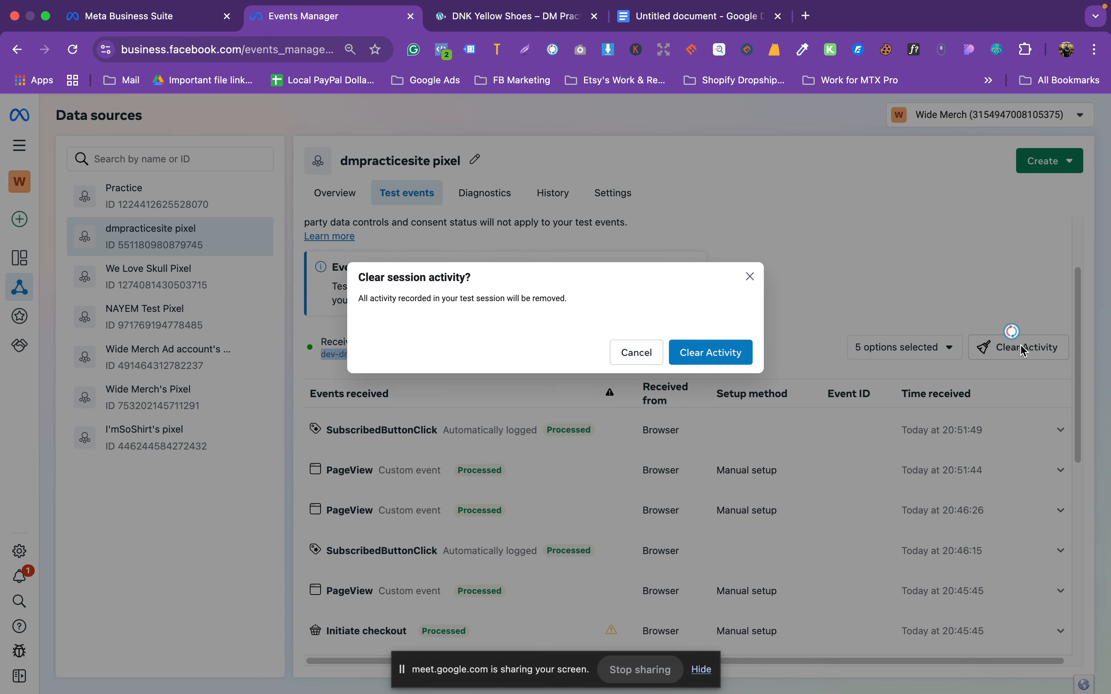
{"action": "left_click", "coordinate": [727, 362]}
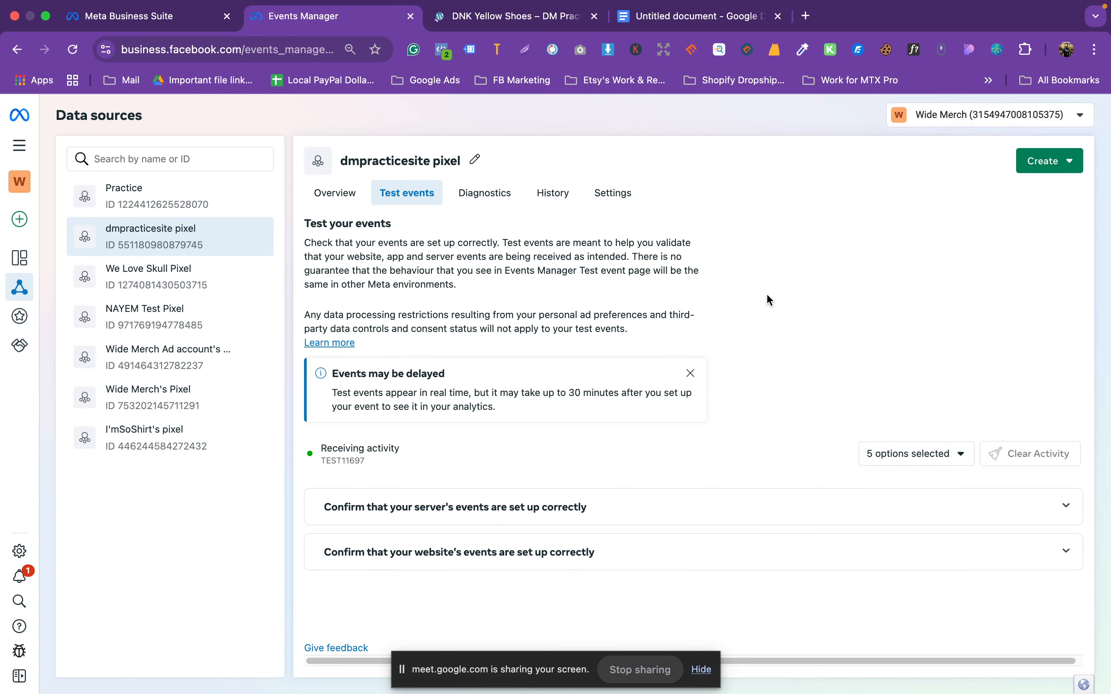
{"action": "left_click", "coordinate": [638, 551]}
{"action": "scroll", "coordinate": [610, 624], "scroll_direction": "down", "scroll_amount": 3}
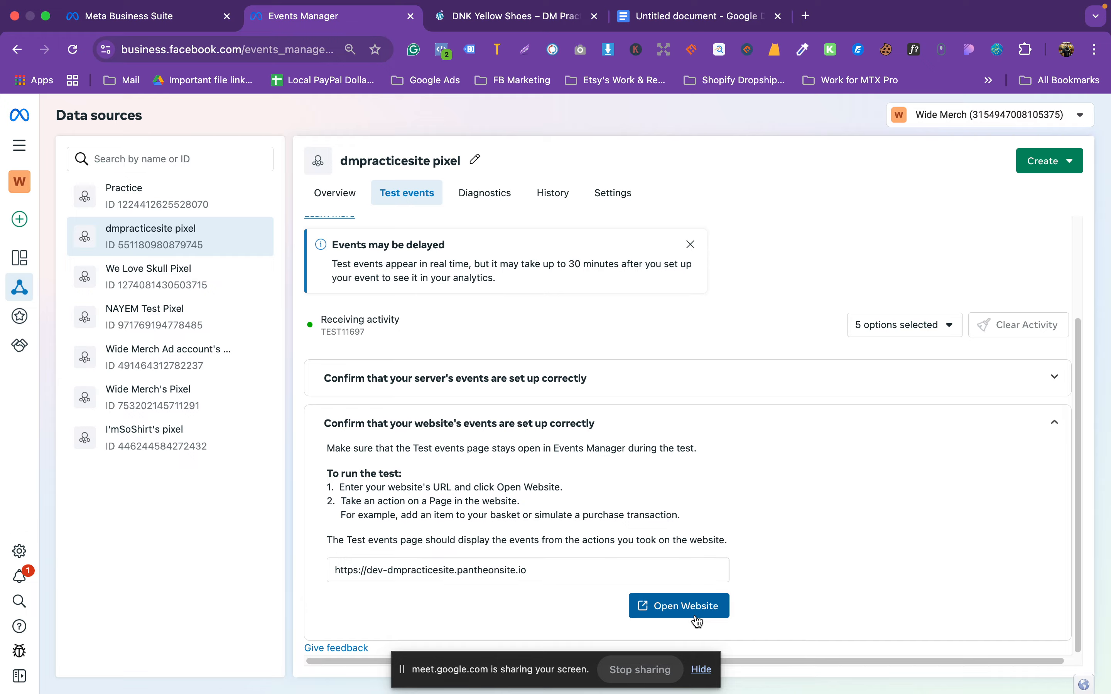
{"action": "left_click", "coordinate": [679, 606]}
Step: Close the old DNK Yellow Shoes tab, move to the new test page and check Test events
{"action": "left_click", "coordinate": [711, 34]}
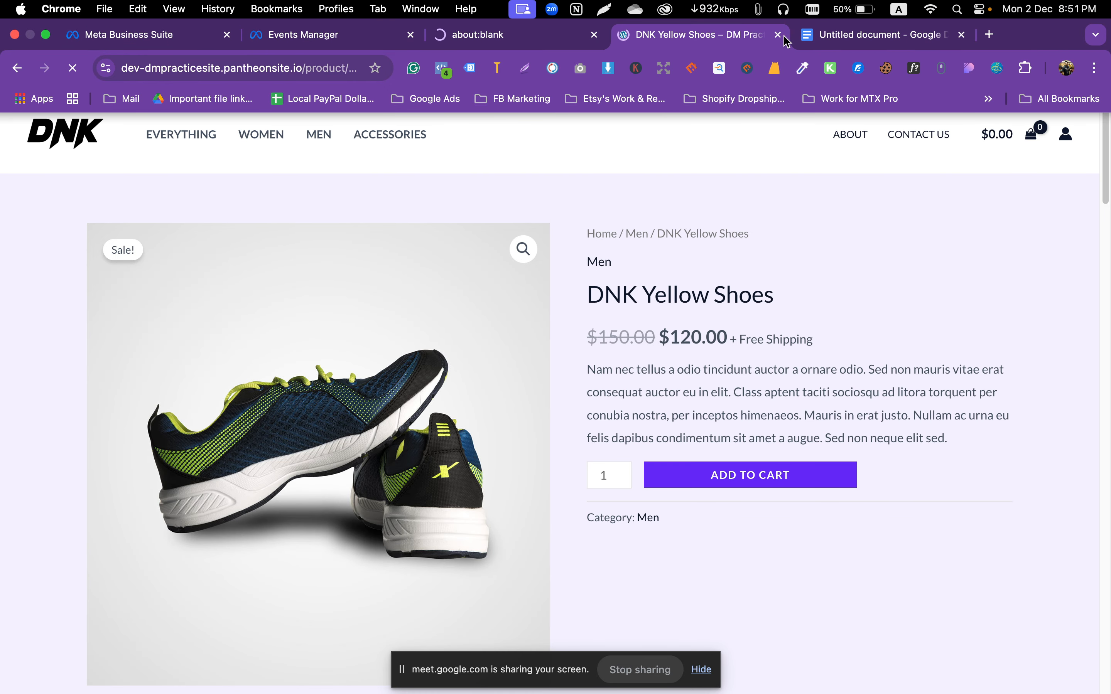
{"action": "left_click", "coordinate": [779, 35]}
{"action": "left_click", "coordinate": [495, 35]}
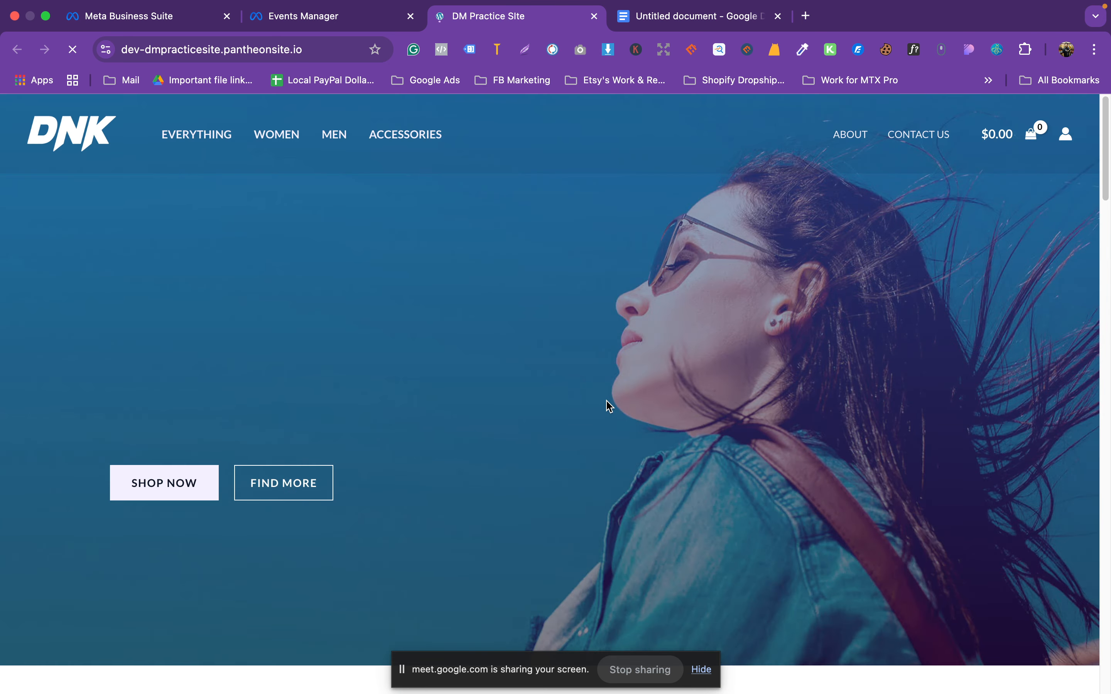
{"action": "scroll", "coordinate": [597, 402], "scroll_direction": "down", "scroll_amount": 15}
{"action": "scroll", "coordinate": [328, 416], "scroll_direction": "up", "scroll_amount": 5}
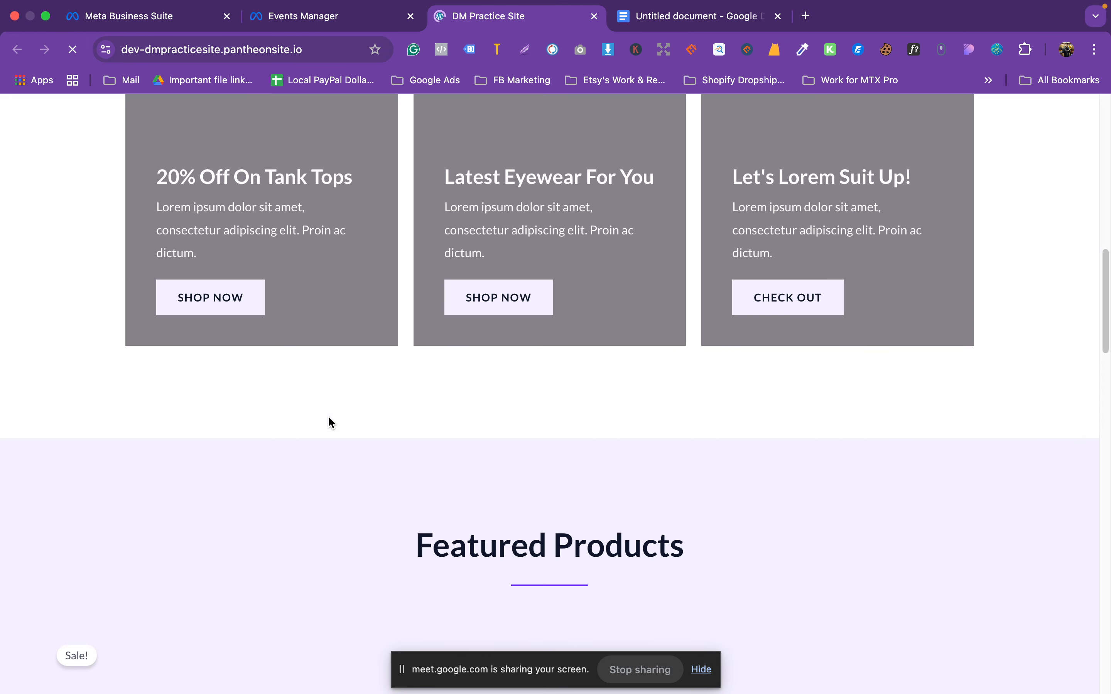
{"action": "scroll", "coordinate": [328, 416], "scroll_direction": "down", "scroll_amount": 10}
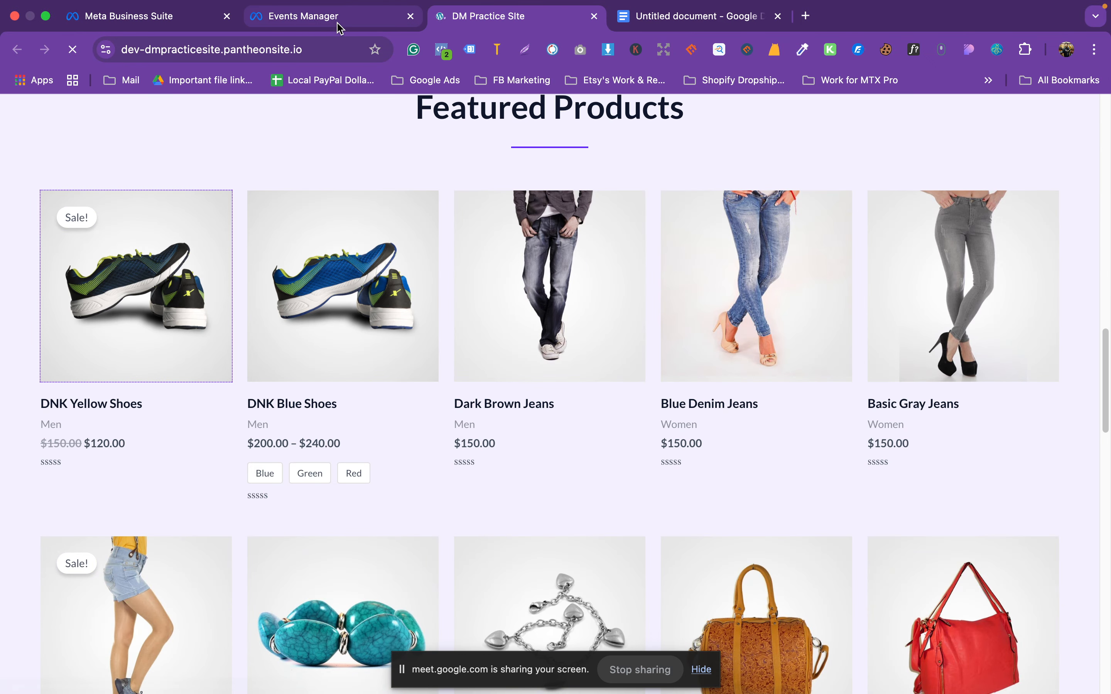
{"action": "left_click", "coordinate": [339, 21]}
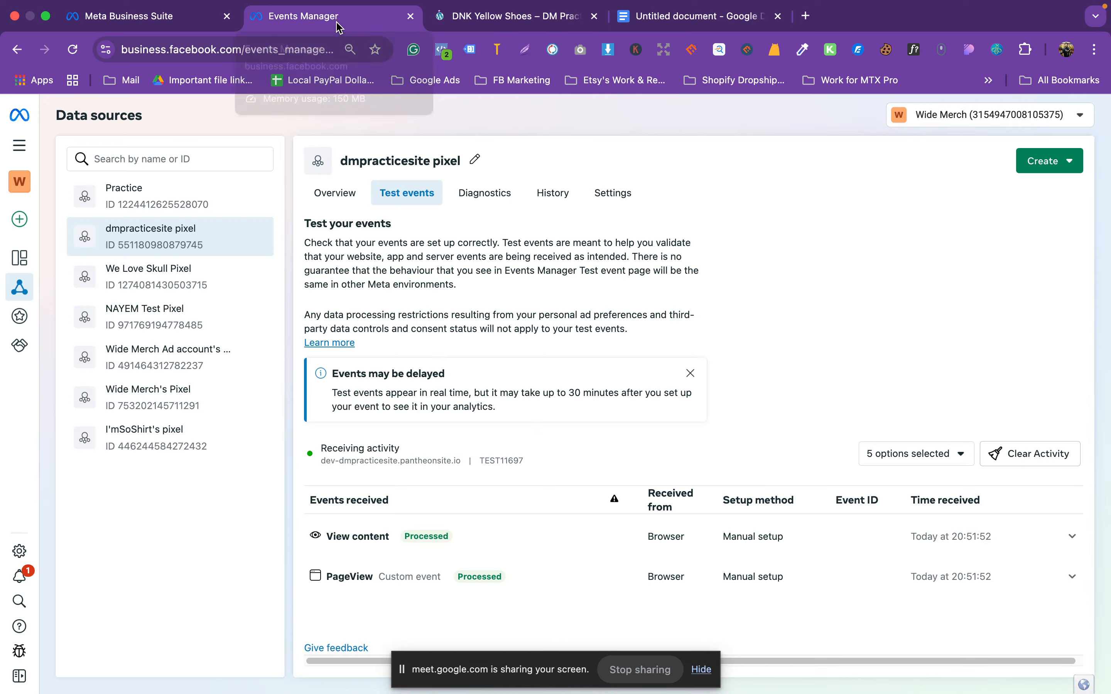
{"action": "left_click", "coordinate": [476, 24]}
Step: Add DNK Yellow Shoes to the cart, check out and place the $120.00 cash-on-delivery order
{"action": "left_click", "coordinate": [733, 477]}
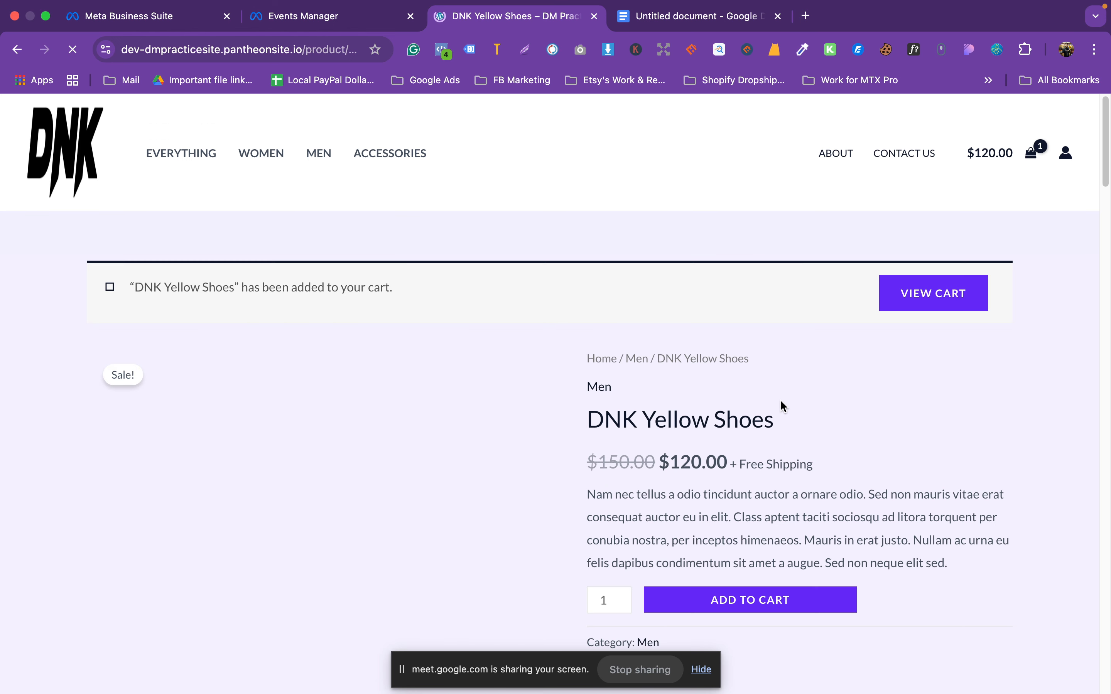
{"action": "left_click", "coordinate": [941, 145]}
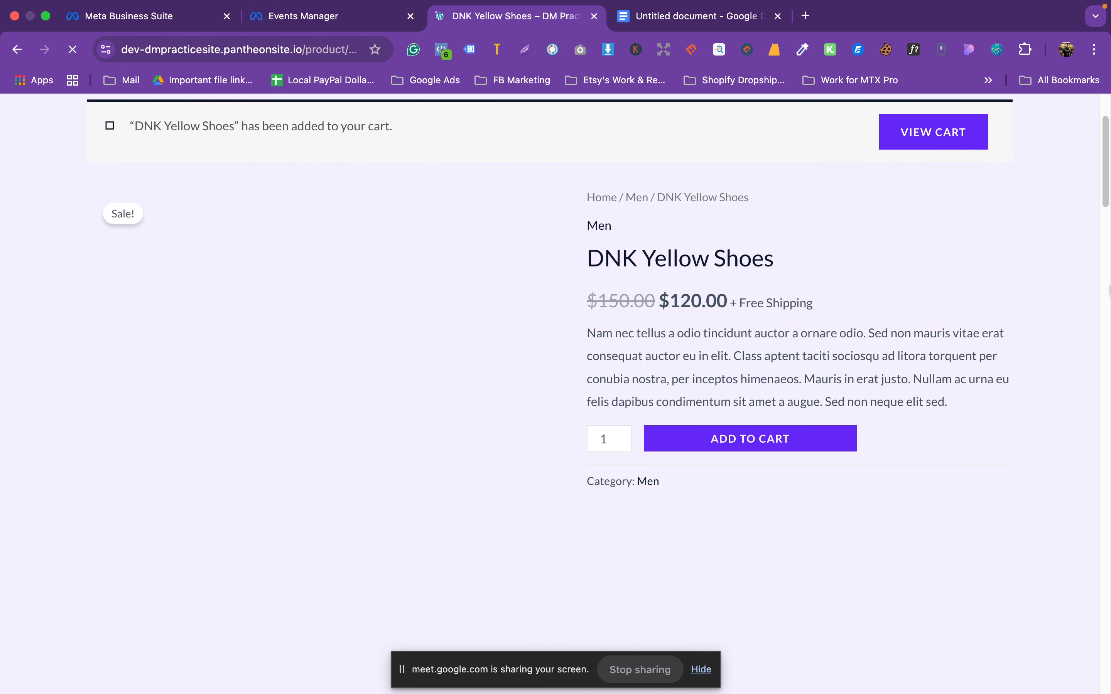
{"action": "scroll", "coordinate": [826, 450], "scroll_direction": "down", "scroll_amount": 5}
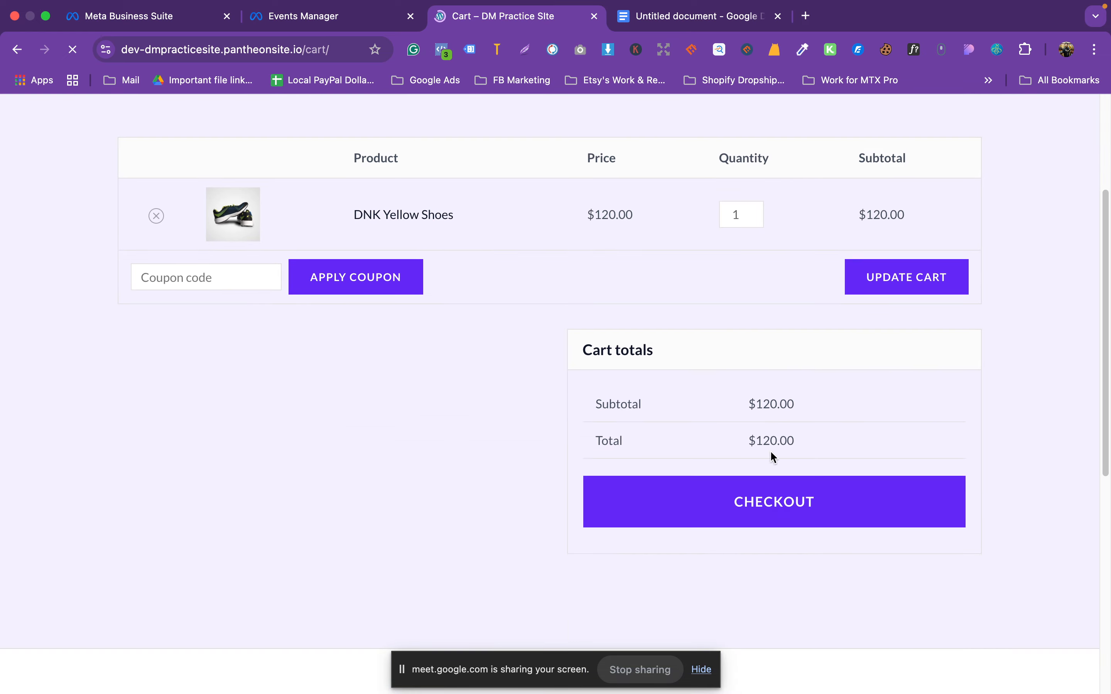
{"action": "left_click", "coordinate": [740, 502]}
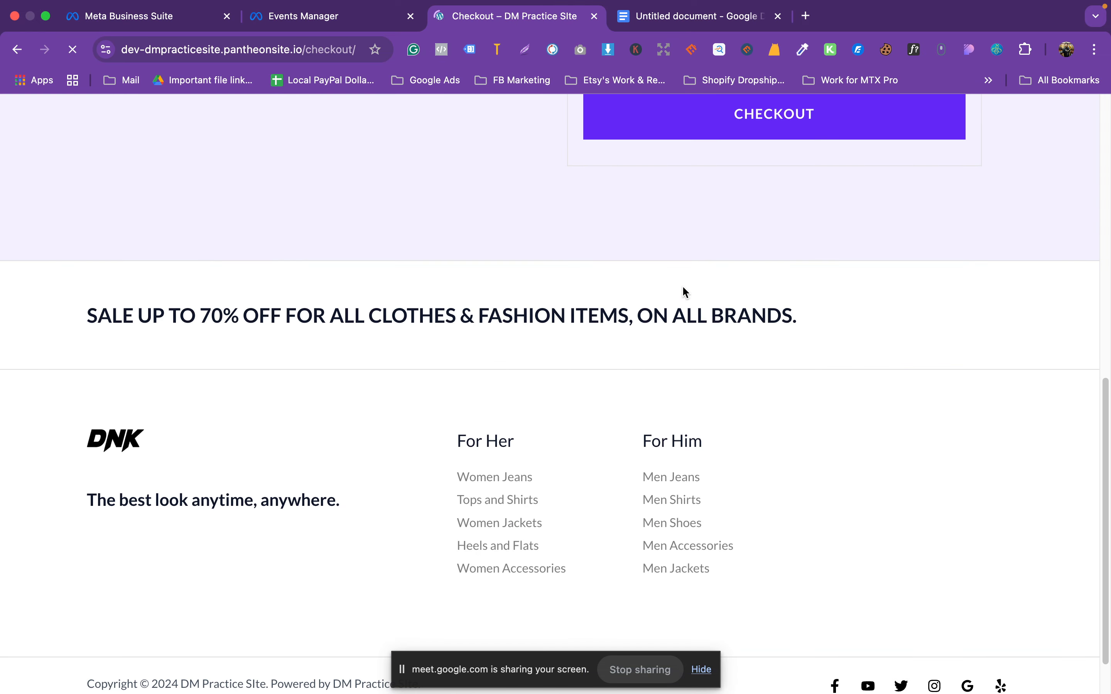
{"action": "scroll", "coordinate": [723, 311], "scroll_direction": "down", "scroll_amount": 10}
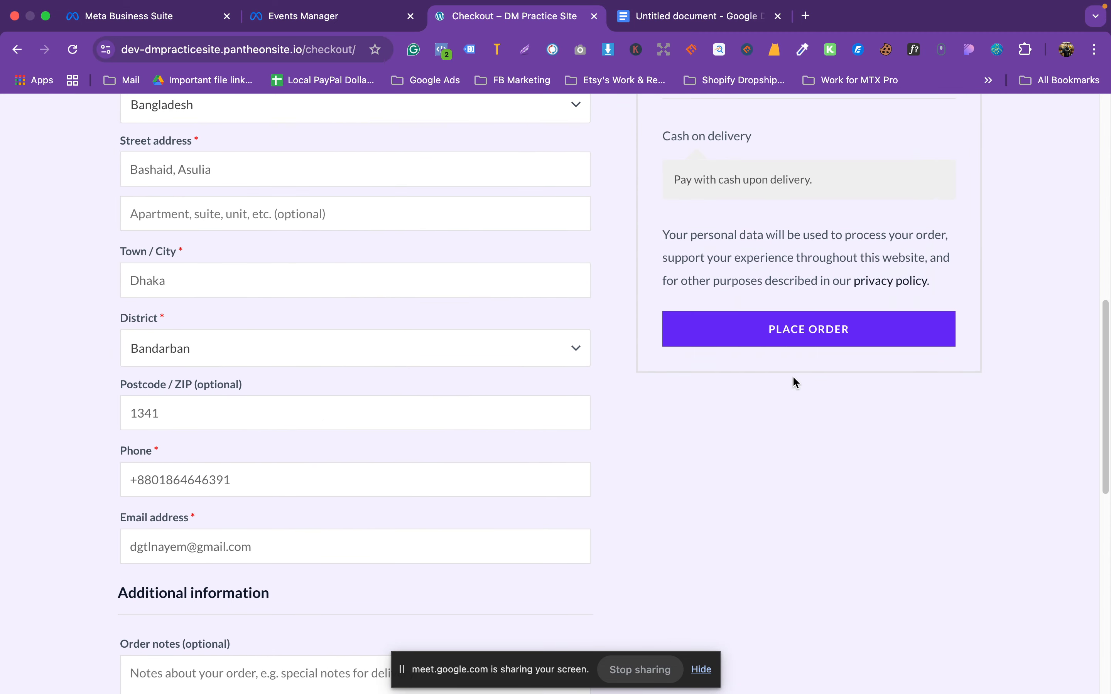
{"action": "left_click", "coordinate": [801, 325]}
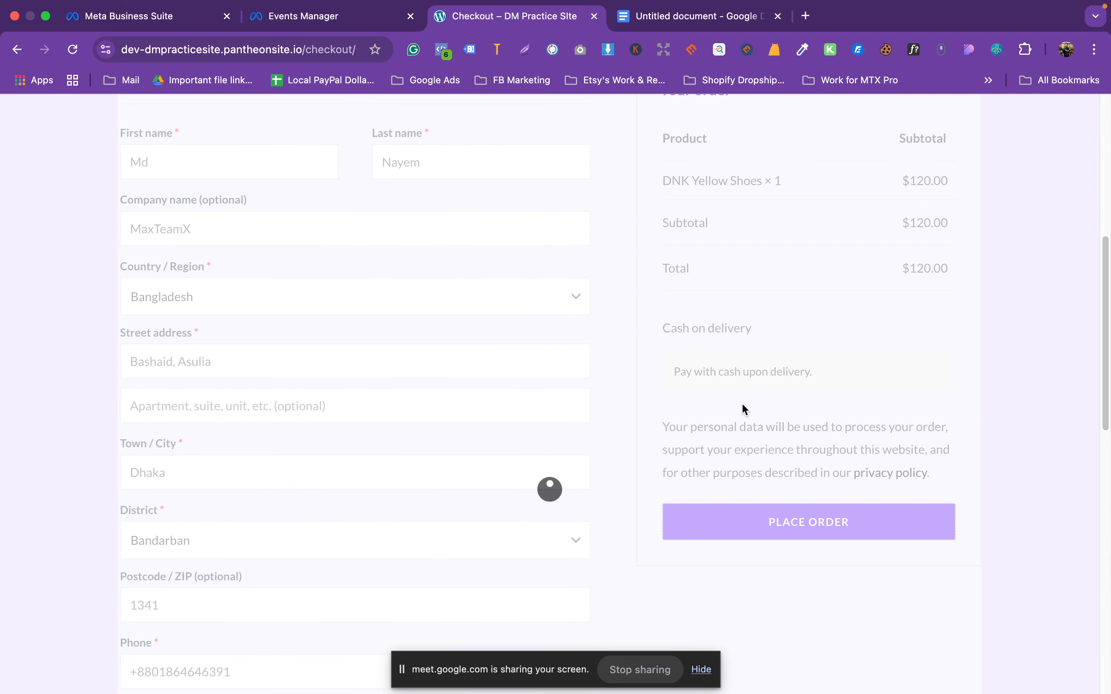
{"action": "left_click", "coordinate": [423, 17]}
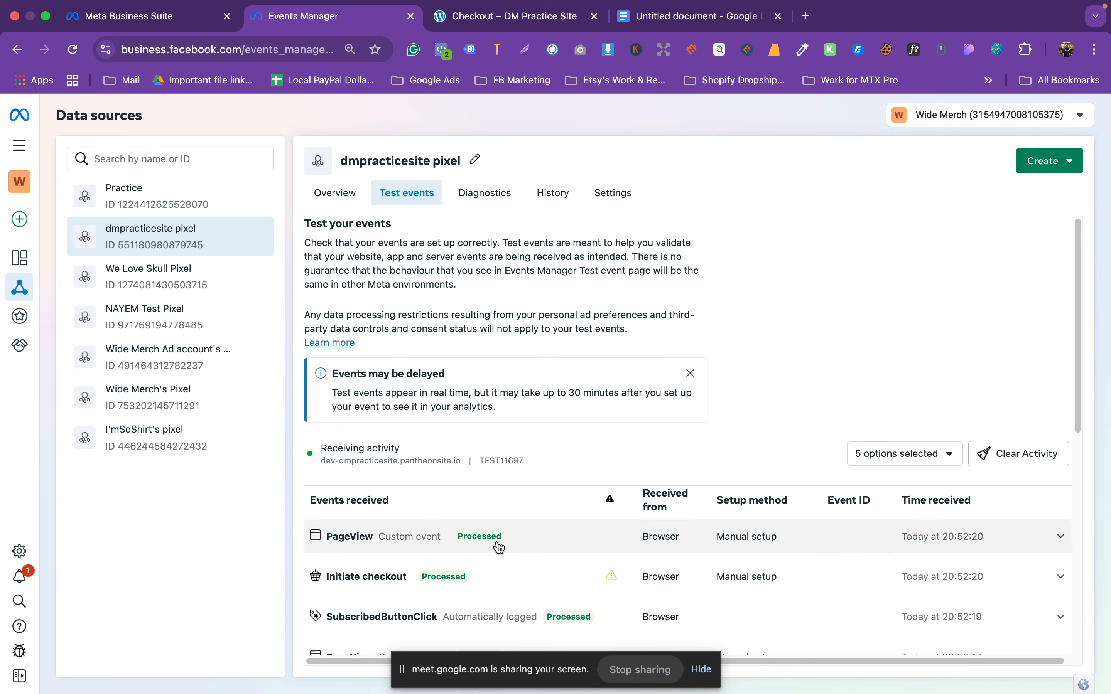
{"action": "left_click", "coordinate": [509, 19]}
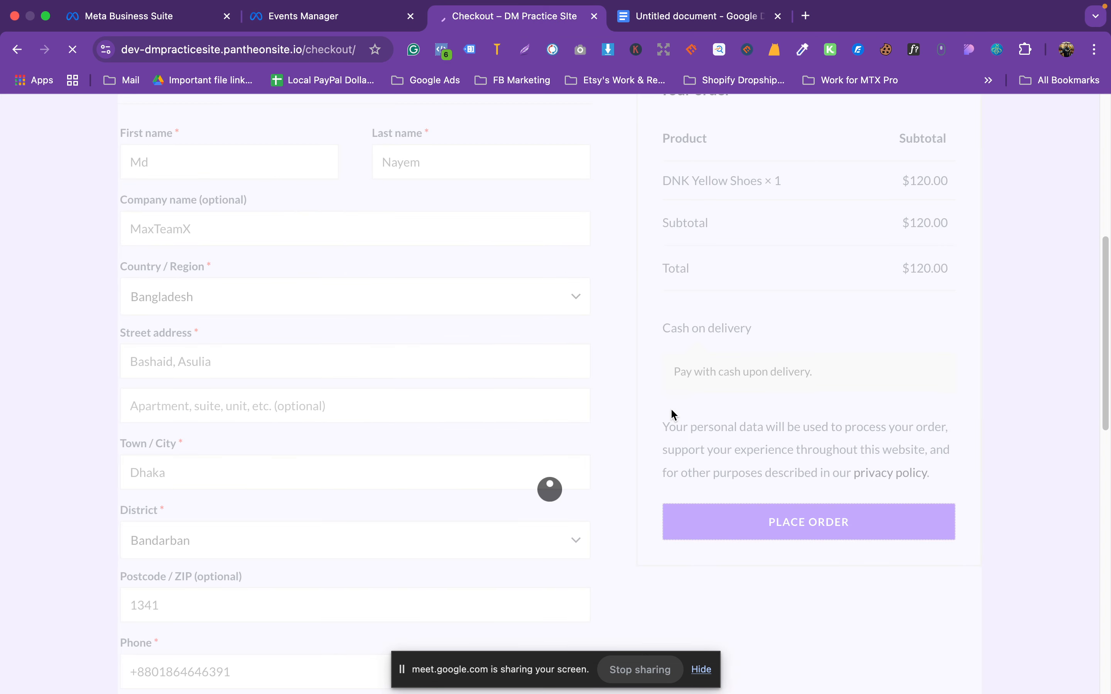
{"action": "scroll", "coordinate": [699, 402], "scroll_direction": "down", "scroll_amount": 15}
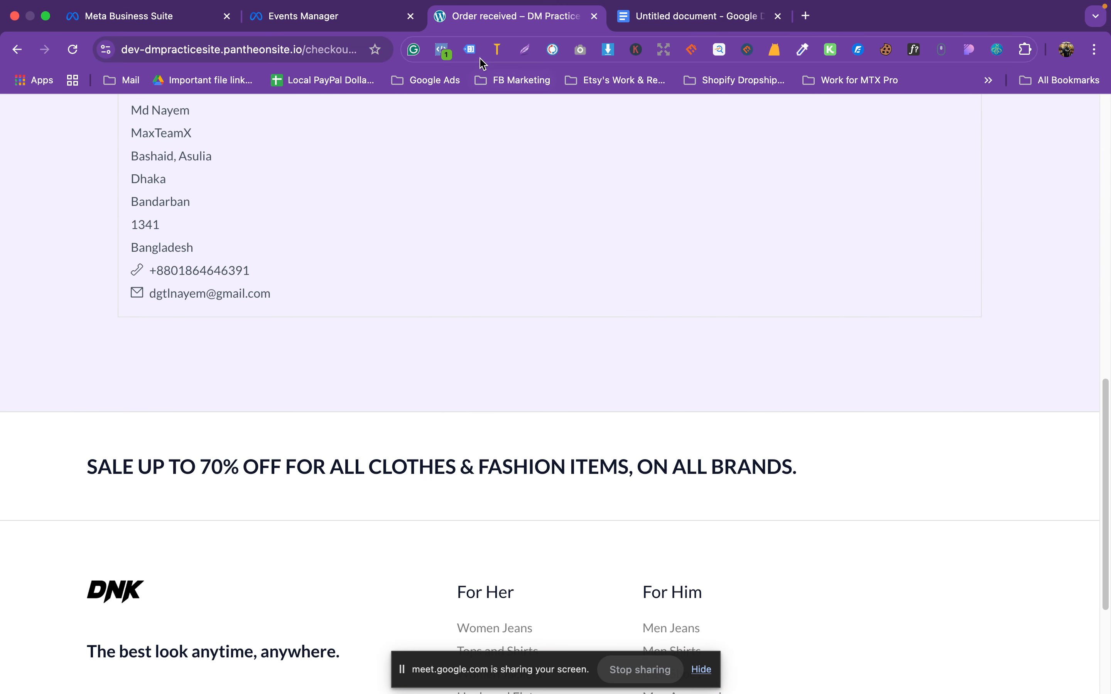
Step: Review the Test events list after the order, then reload the order confirmation page
{"action": "left_click", "coordinate": [417, 21]}
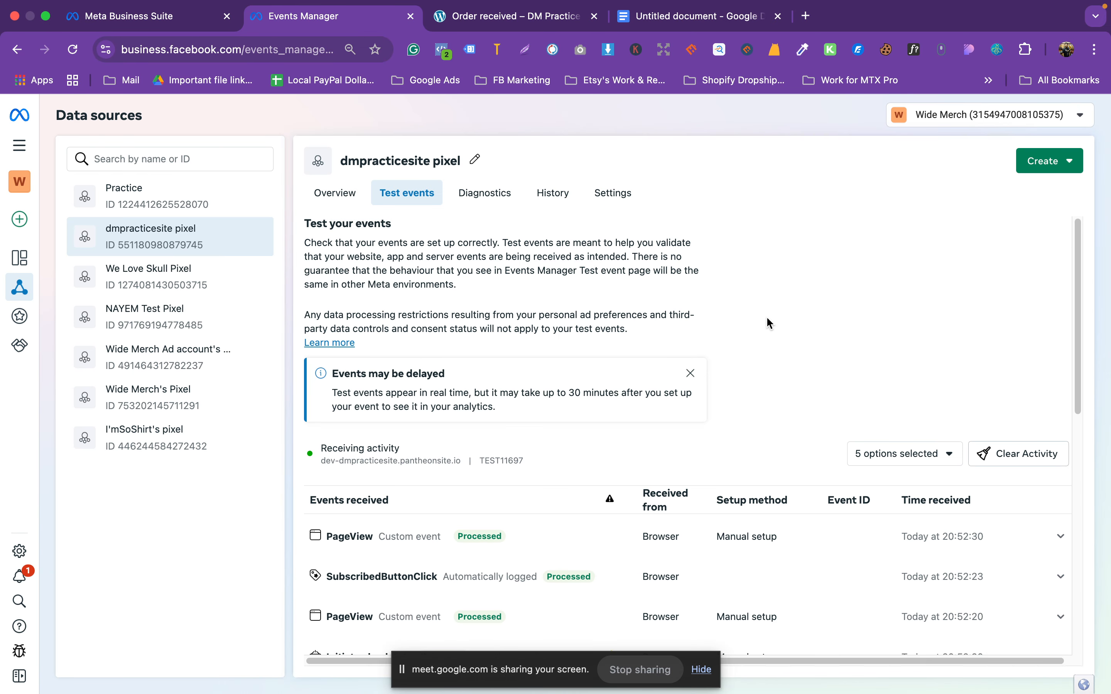
{"action": "scroll", "coordinate": [770, 323], "scroll_direction": "down", "scroll_amount": 3}
{"action": "scroll", "coordinate": [770, 323], "scroll_direction": "down", "scroll_amount": 5}
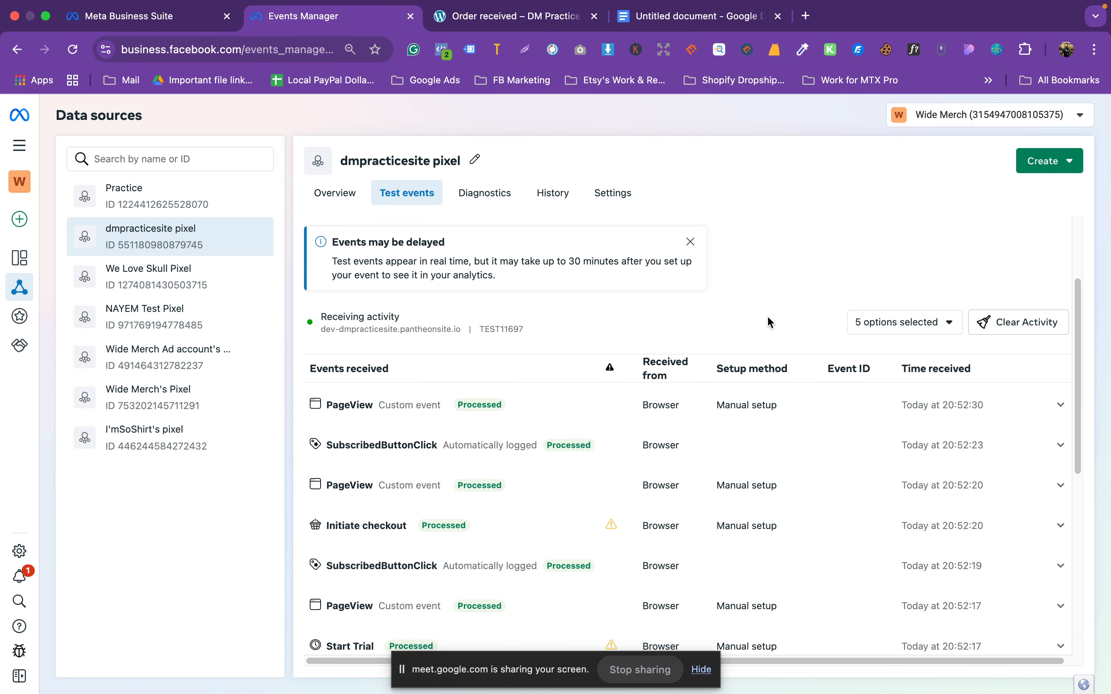
{"action": "scroll", "coordinate": [620, 455], "scroll_direction": "up", "scroll_amount": 1}
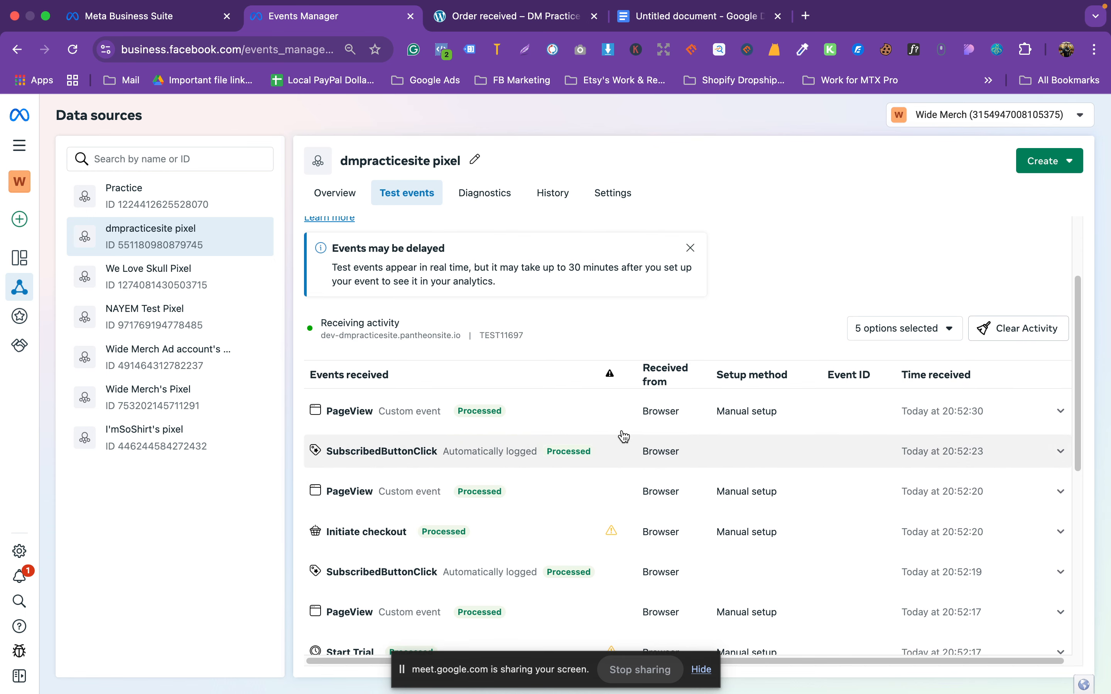
{"action": "left_click", "coordinate": [509, 16]}
{"action": "scroll", "coordinate": [702, 448], "scroll_direction": "up", "scroll_amount": 15}
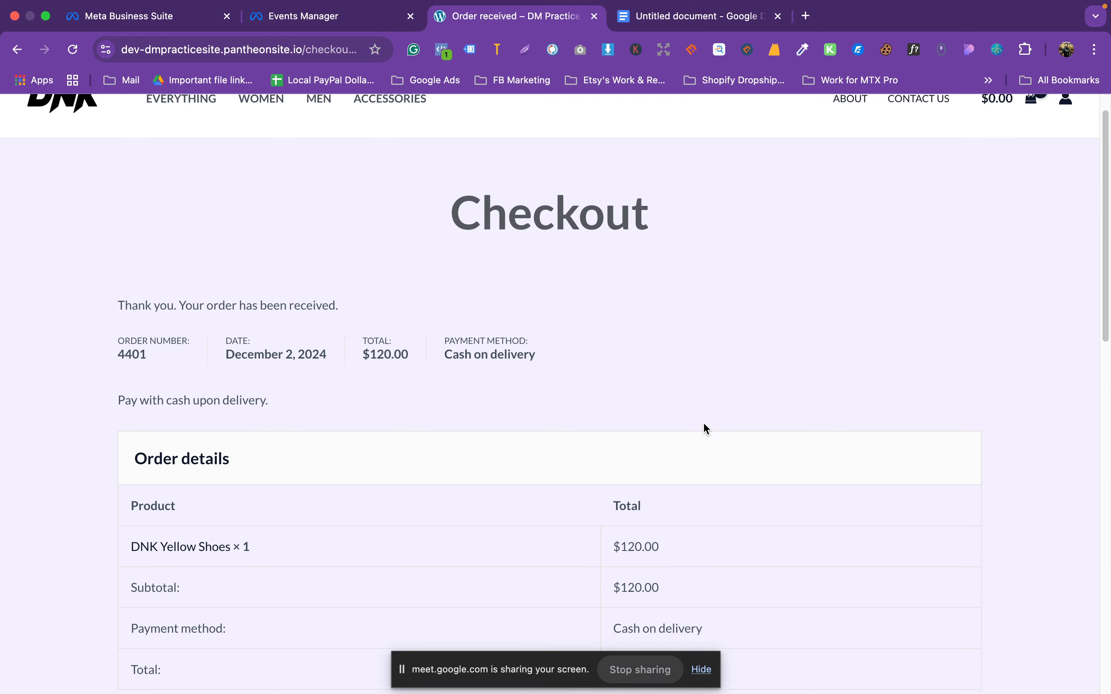
{"action": "left_click", "coordinate": [72, 49]}
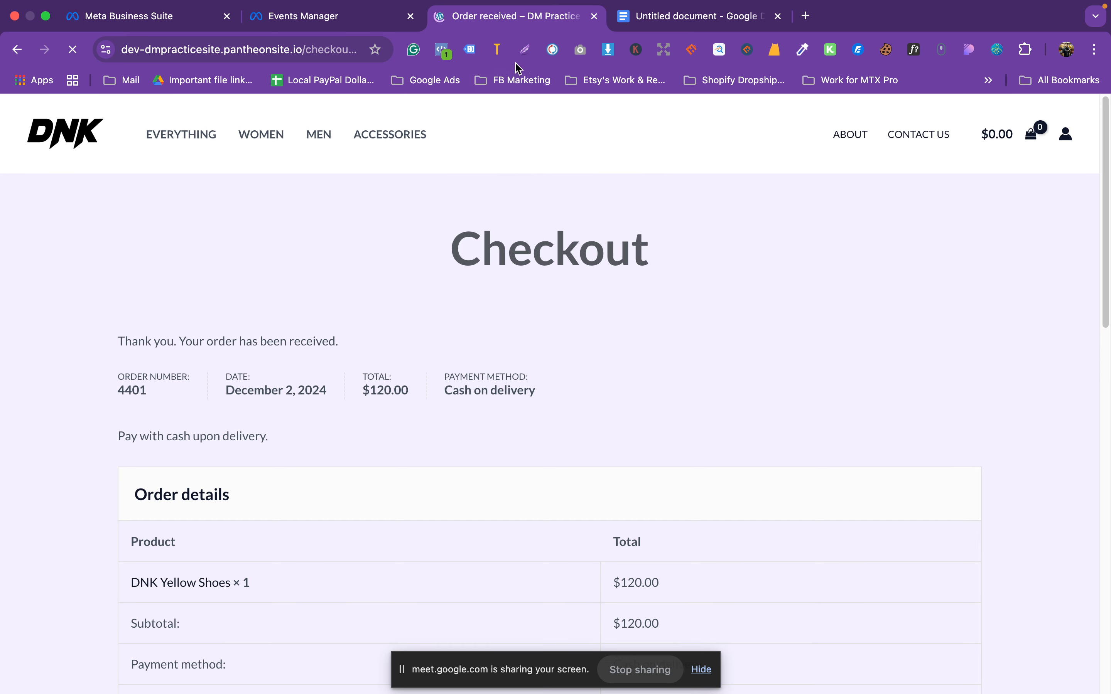
Step: Recheck Test events against the $120.00 cash-on-delivery order confirmation page
{"action": "left_click", "coordinate": [355, 27]}
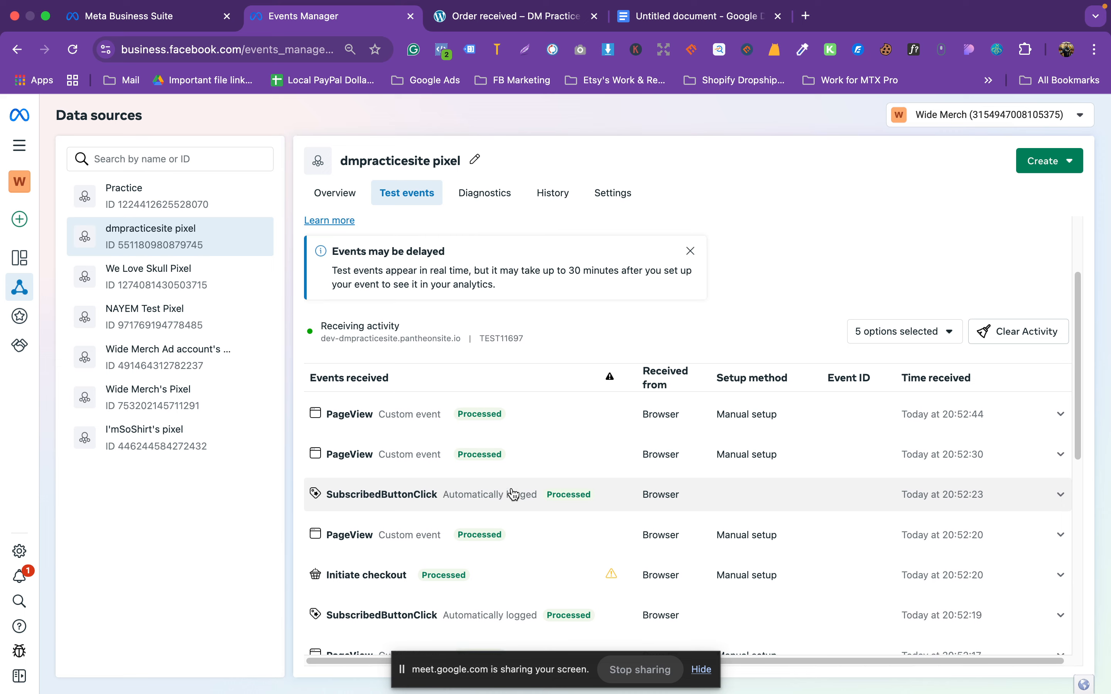
{"action": "scroll", "coordinate": [514, 494], "scroll_direction": "up", "scroll_amount": 1}
{"action": "scroll", "coordinate": [613, 389], "scroll_direction": "down", "scroll_amount": 3}
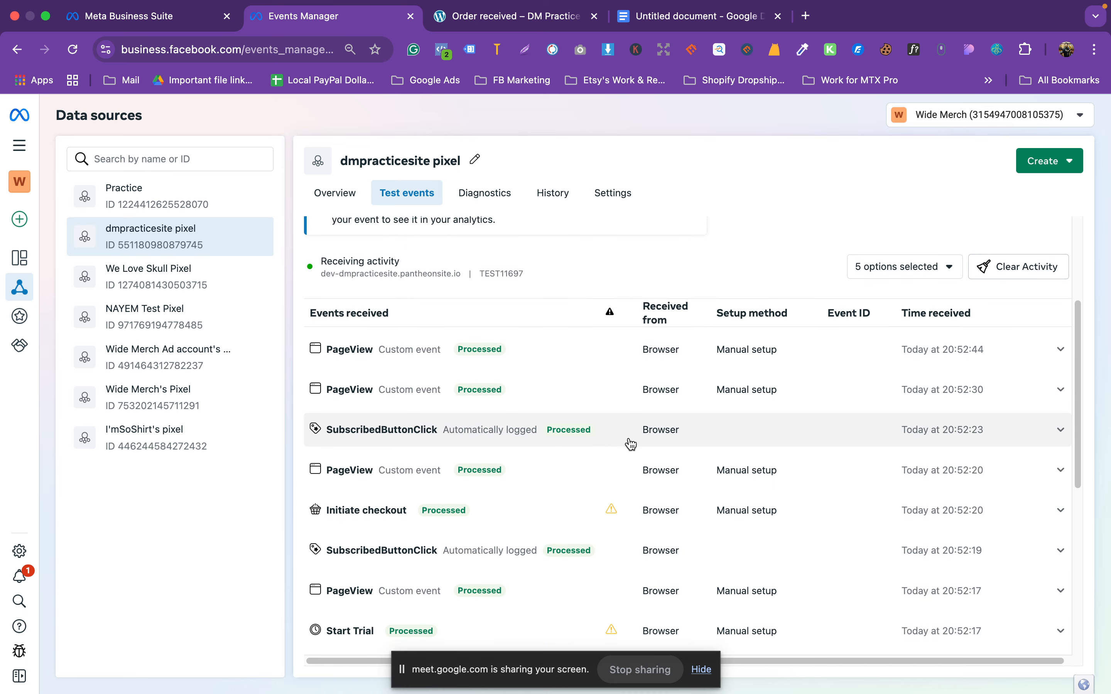
{"action": "left_click", "coordinate": [518, 18]}
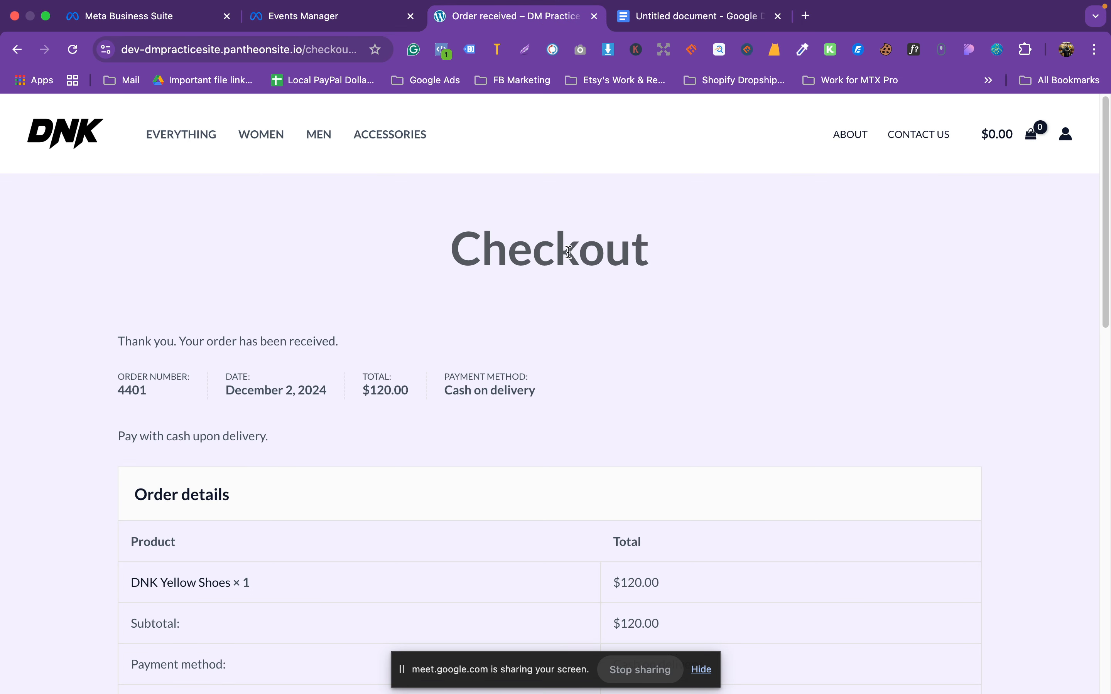
{"action": "left_click", "coordinate": [365, 27]}
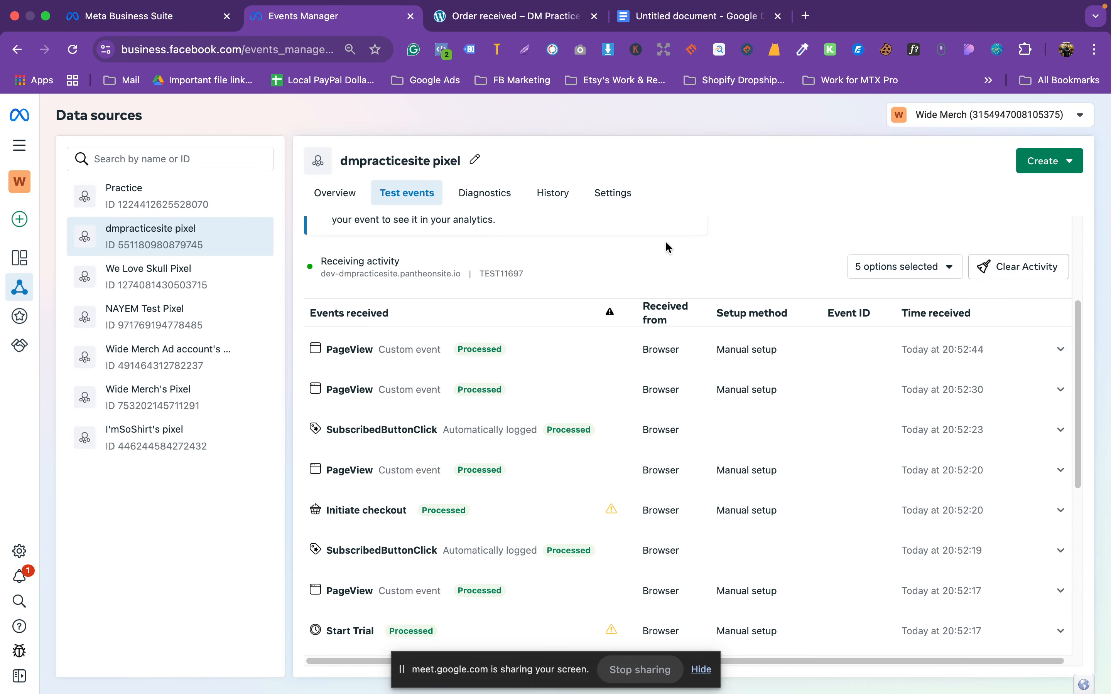
{"action": "left_click", "coordinate": [546, 28]}
{"action": "scroll", "coordinate": [801, 426], "scroll_direction": "down", "scroll_amount": 15}
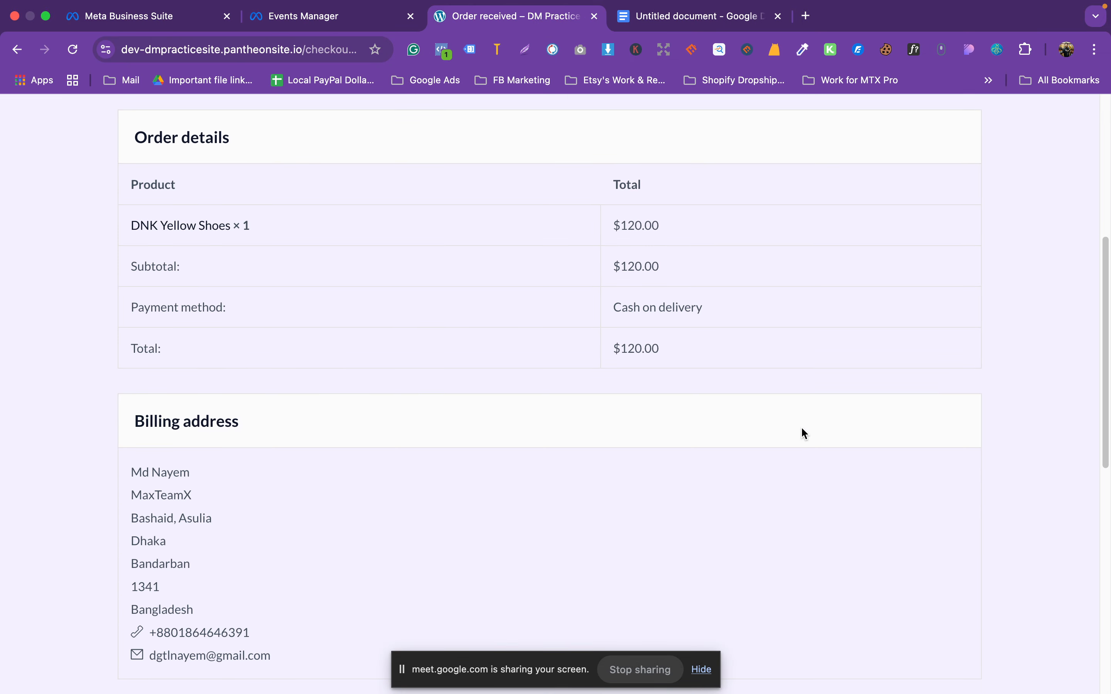
Step: Leave the order confirmation, return to shop from the empty cart, and open the DNK home page
{"action": "left_click", "coordinate": [19, 50]}
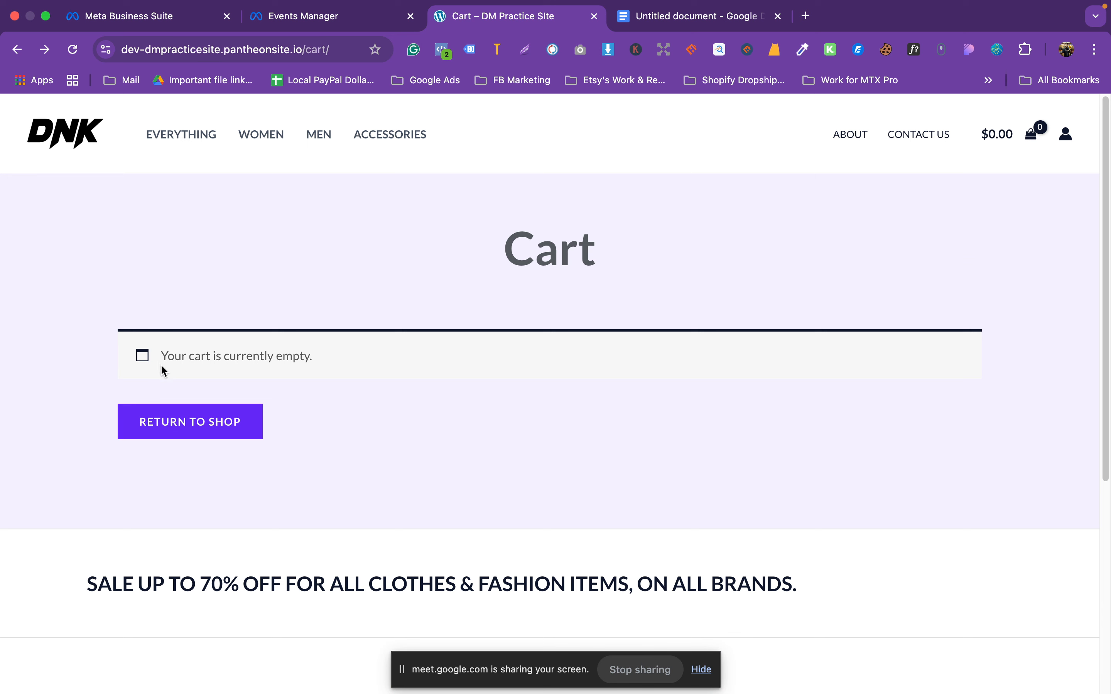
{"action": "left_click", "coordinate": [169, 429]}
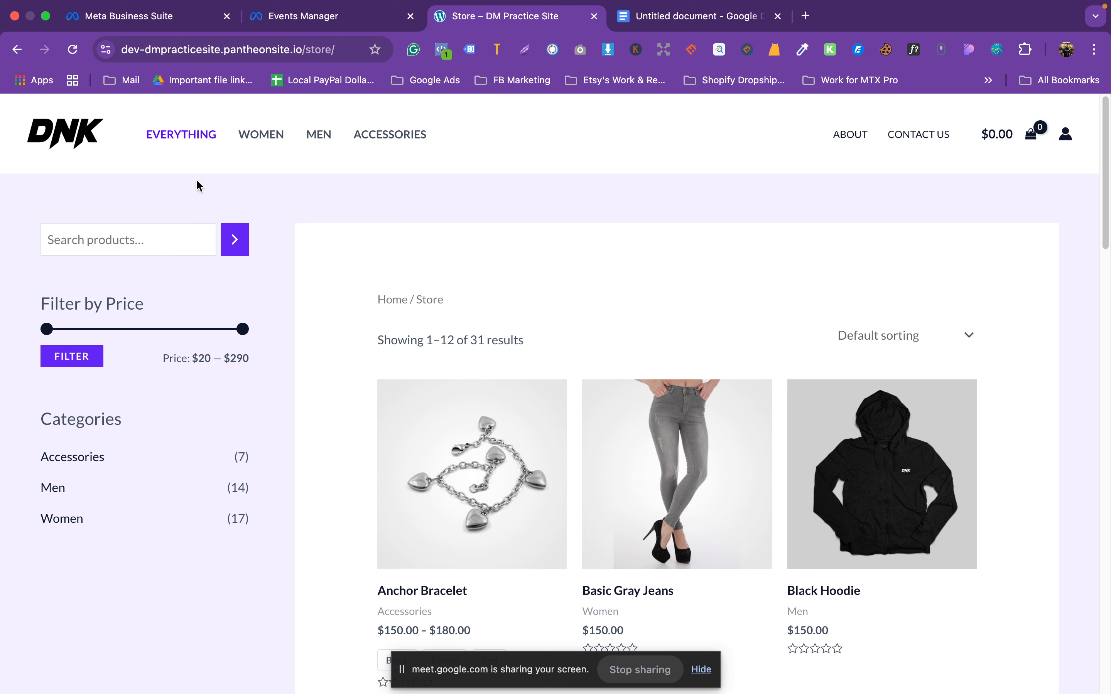
{"action": "left_click", "coordinate": [65, 139]}
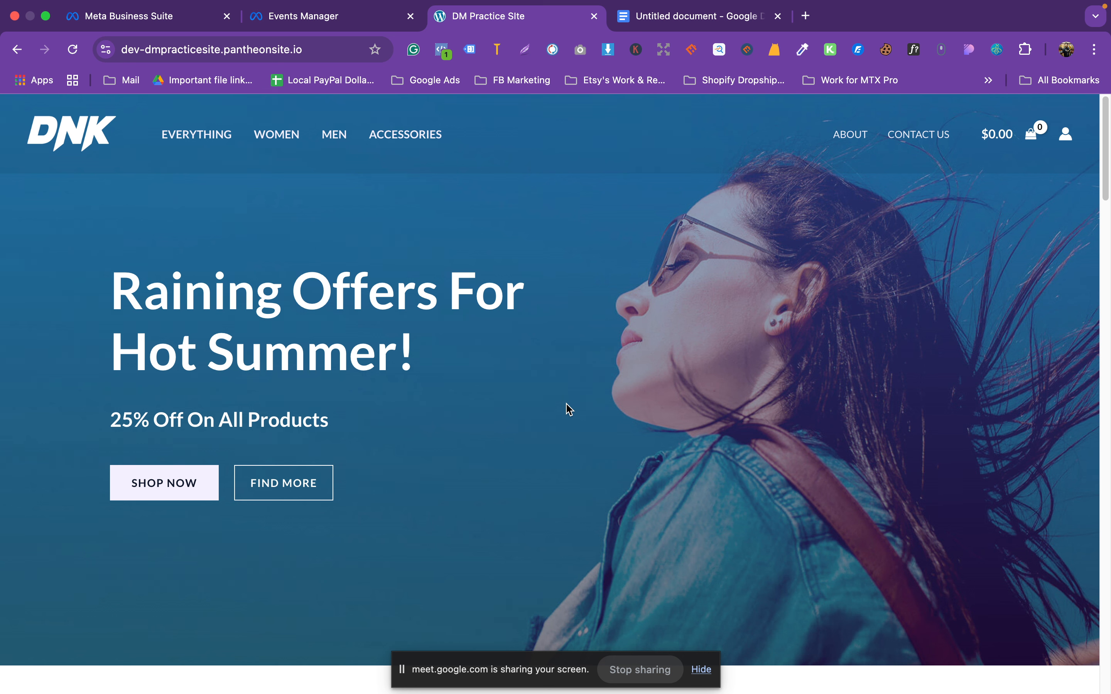
{"action": "left_click", "coordinate": [755, 60]}
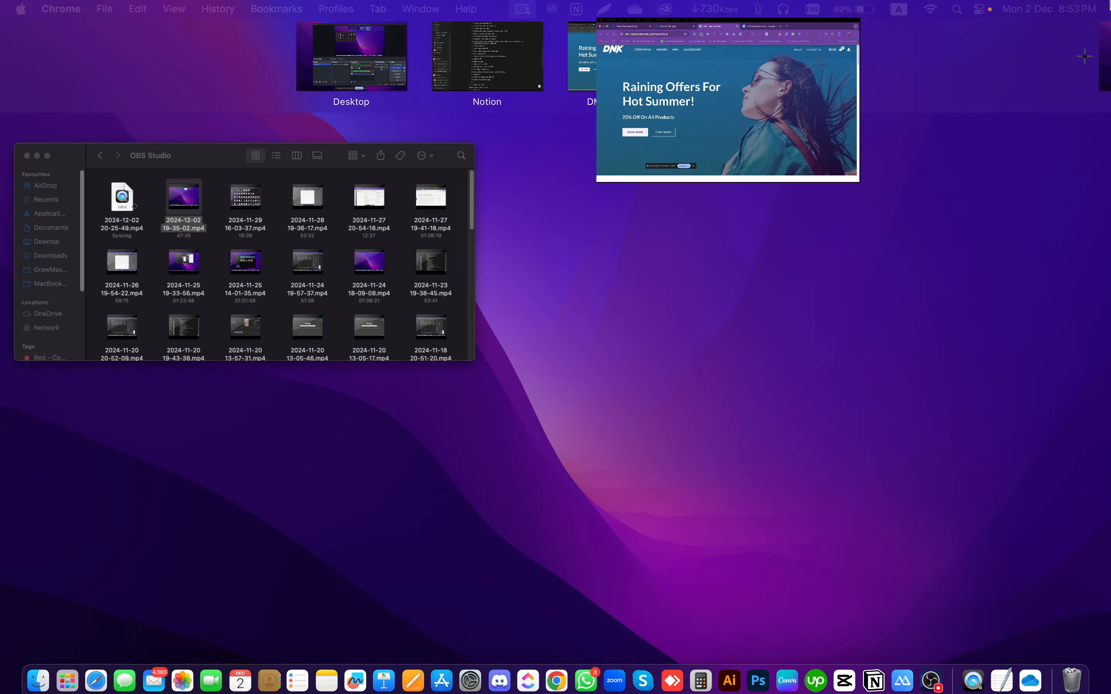
{"action": "left_click", "coordinate": [303, 16]}
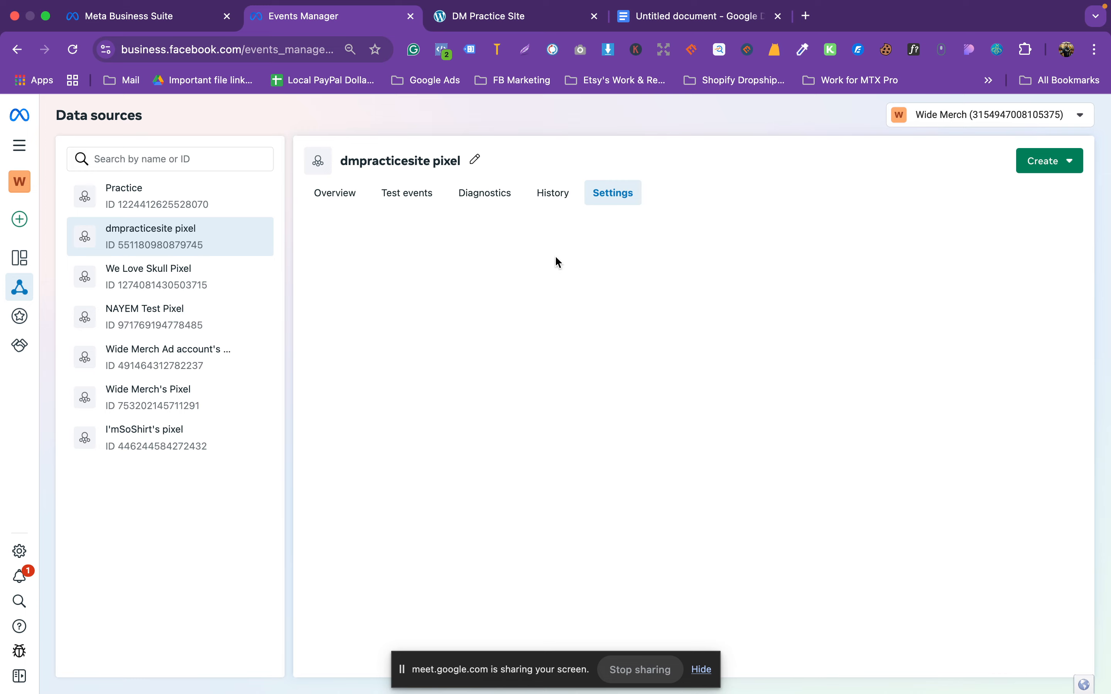
{"action": "scroll", "coordinate": [579, 442], "scroll_direction": "down", "scroll_amount": 20}
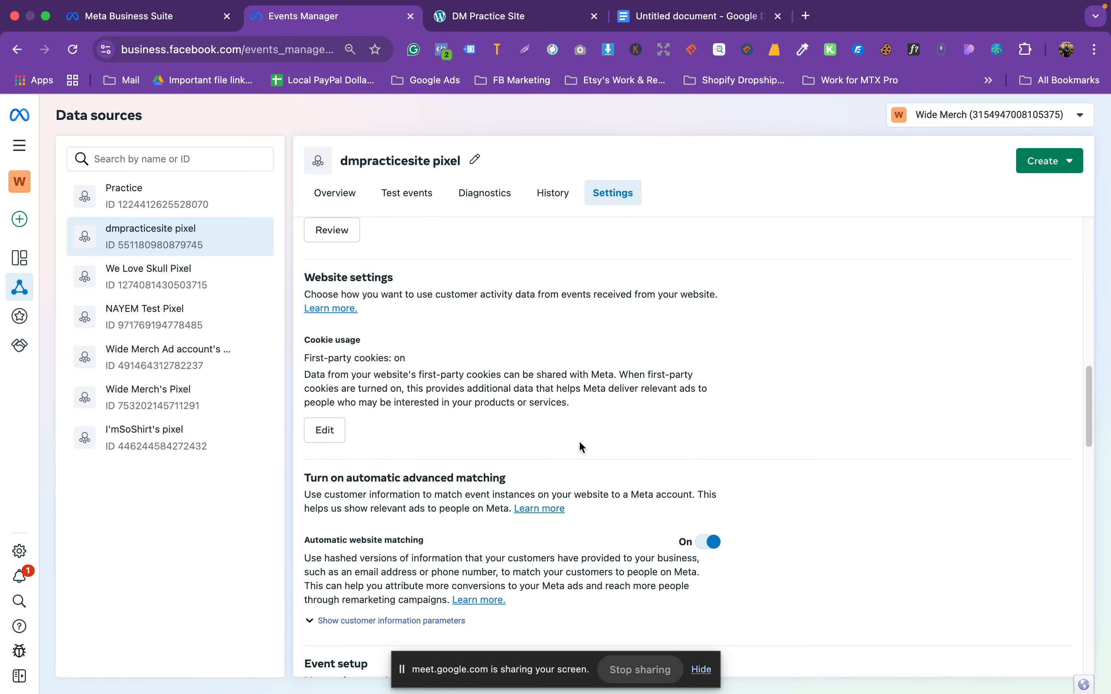
{"action": "left_click", "coordinate": [391, 372]}
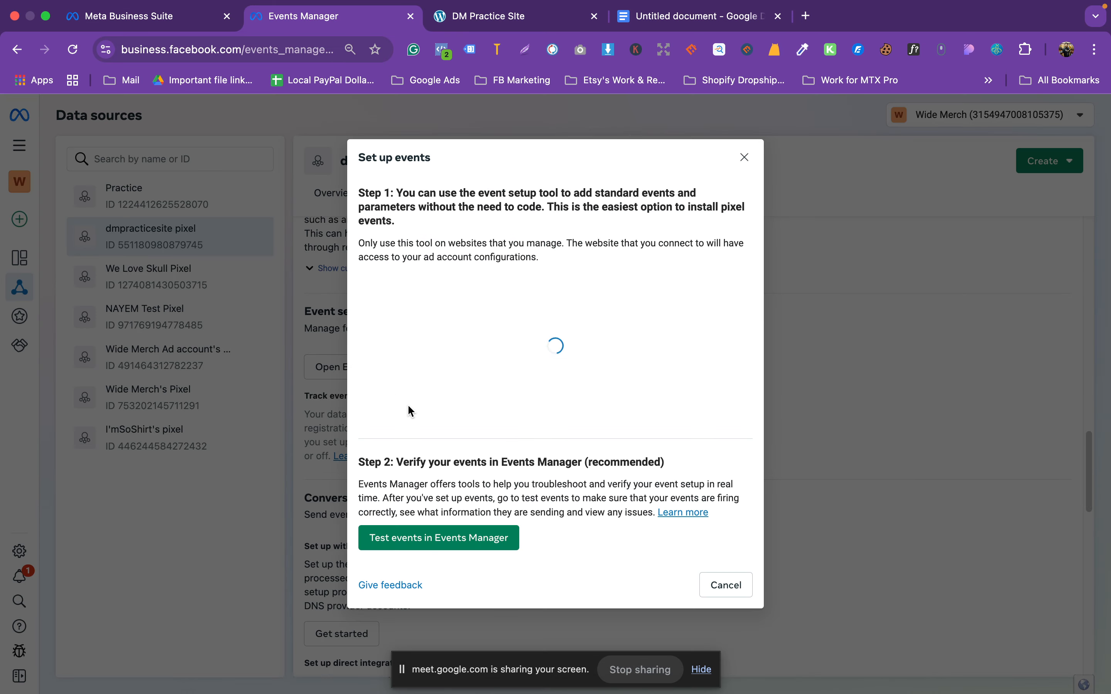
{"action": "left_click", "coordinate": [452, 330]}
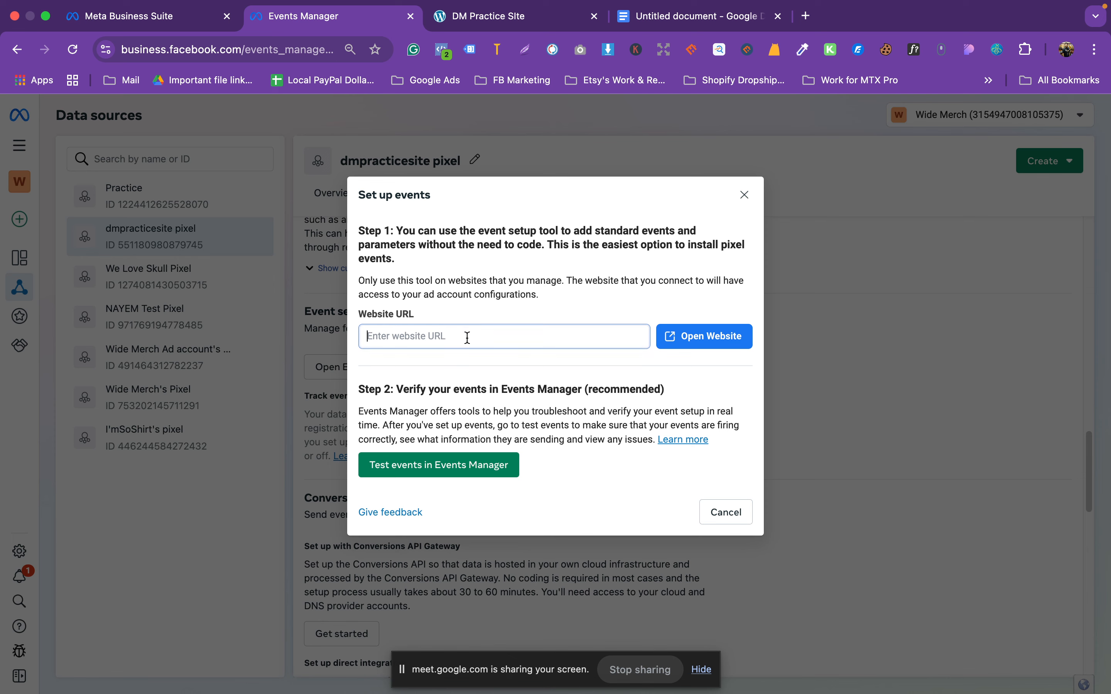
{"action": "left_click", "coordinate": [761, 10]}
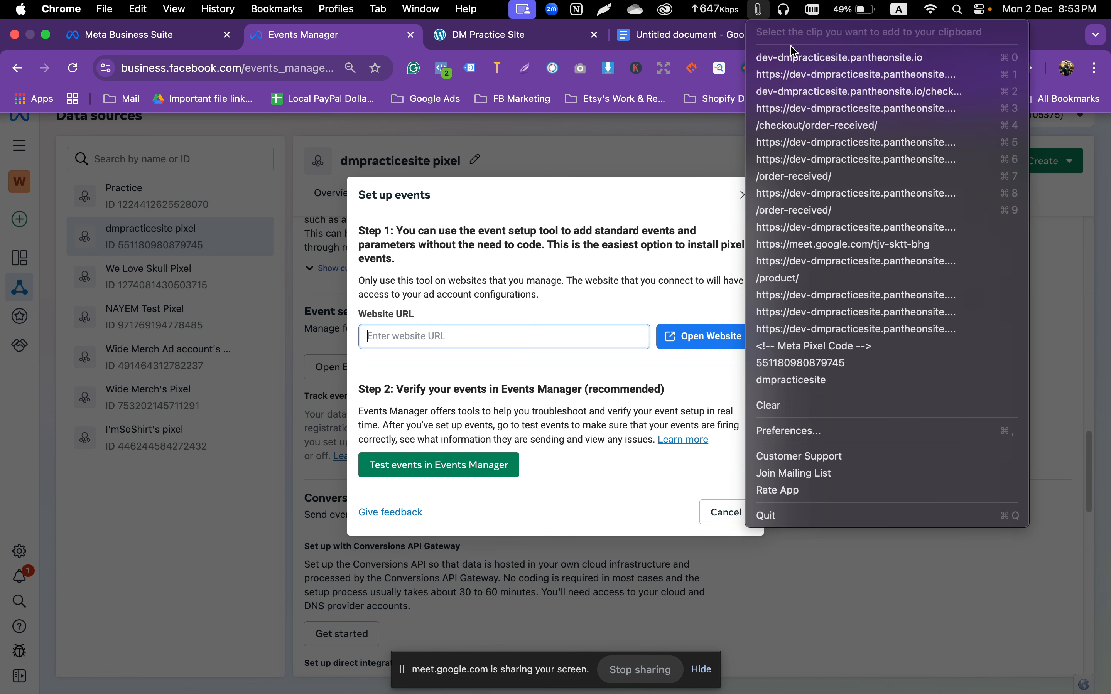
{"action": "left_click", "coordinate": [819, 76]}
{"action": "type", "text": "https://dev-dmpracticesite.pantheonsite.io"}
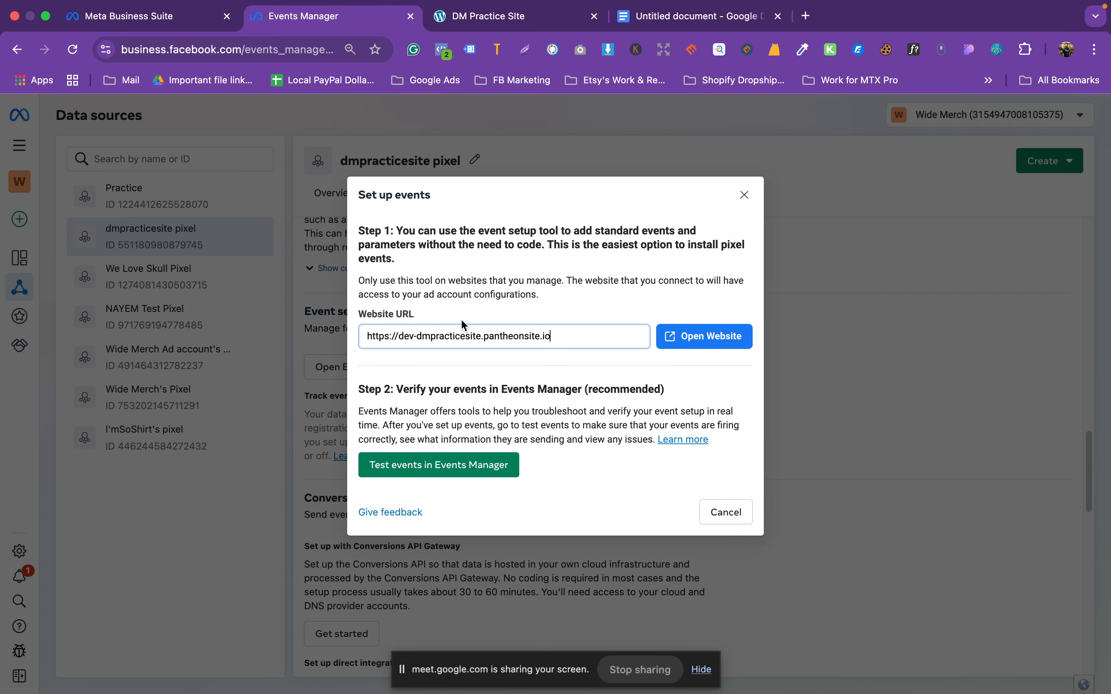
{"action": "left_click", "coordinate": [684, 339]}
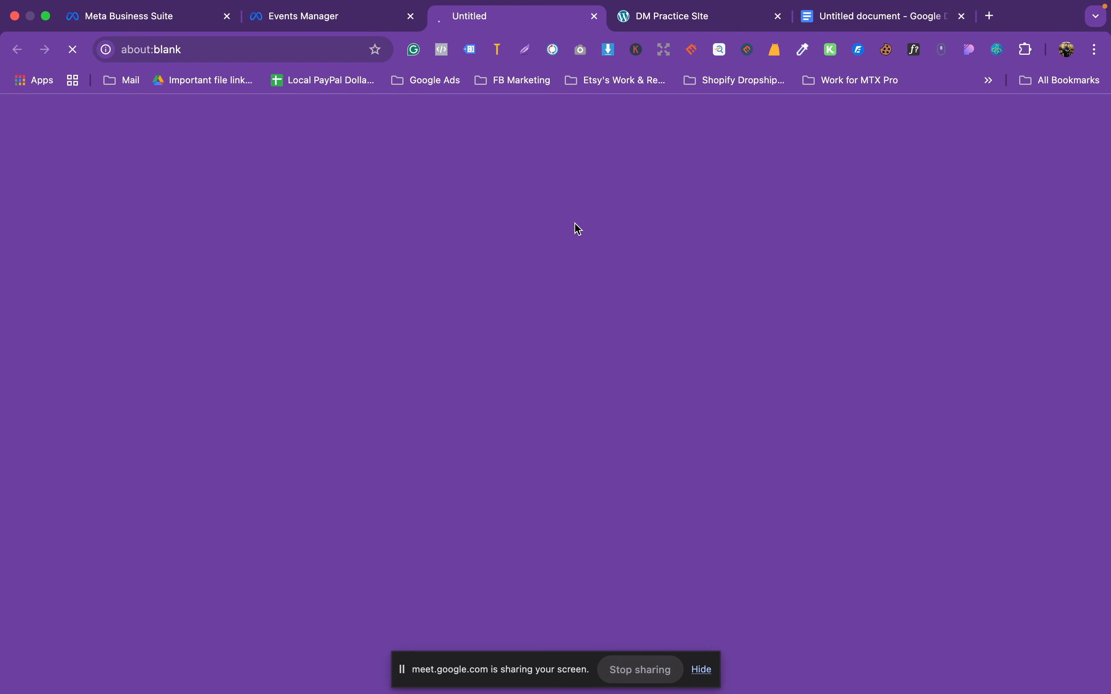
Step: Open DNK Yellow Shoes, add them to the cart, and view the cart
{"action": "scroll", "coordinate": [583, 371], "scroll_direction": "down", "scroll_amount": 10}
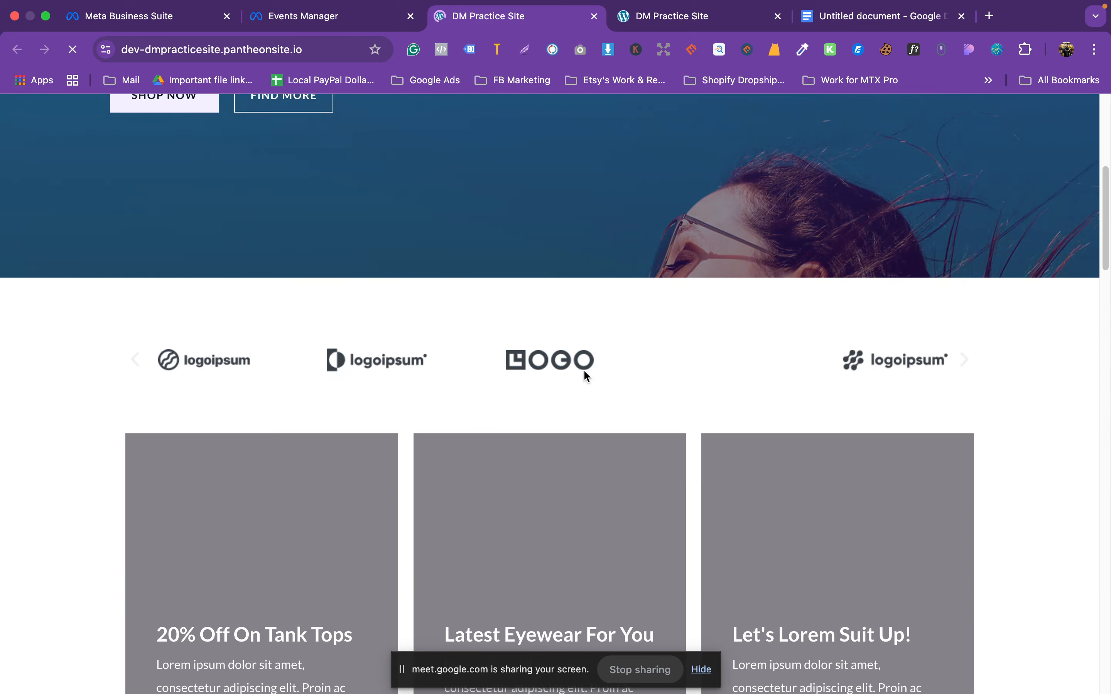
{"action": "scroll", "coordinate": [583, 369], "scroll_direction": "down", "scroll_amount": 10}
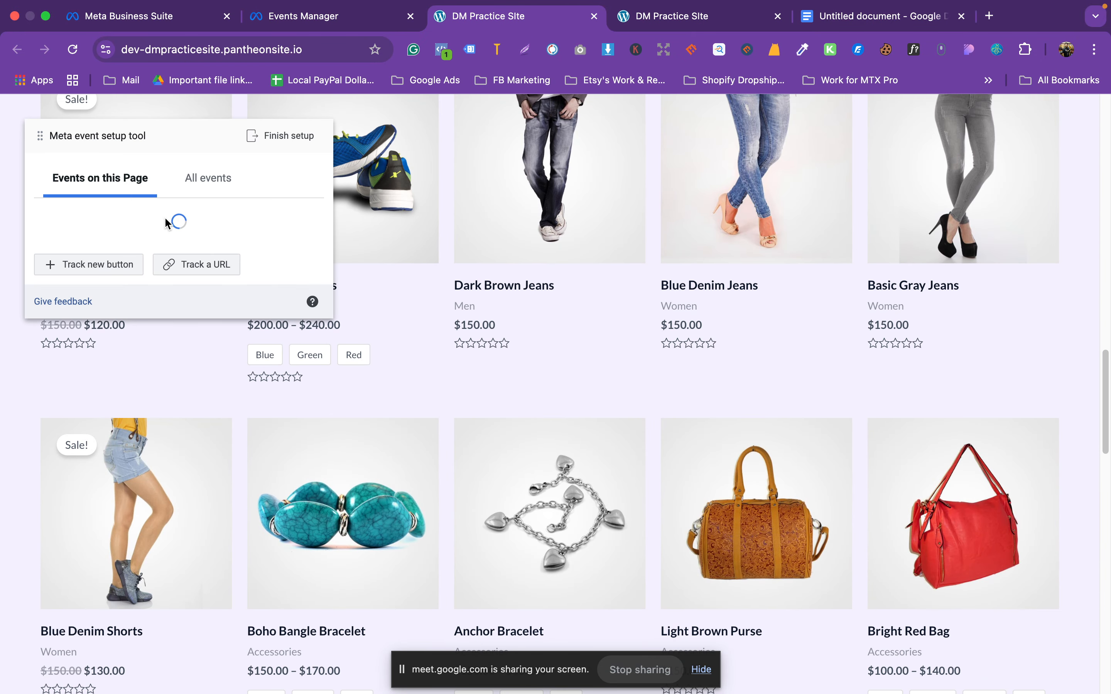
{"action": "scroll", "coordinate": [136, 382], "scroll_direction": "up", "scroll_amount": 7}
{"action": "left_click", "coordinate": [128, 442]}
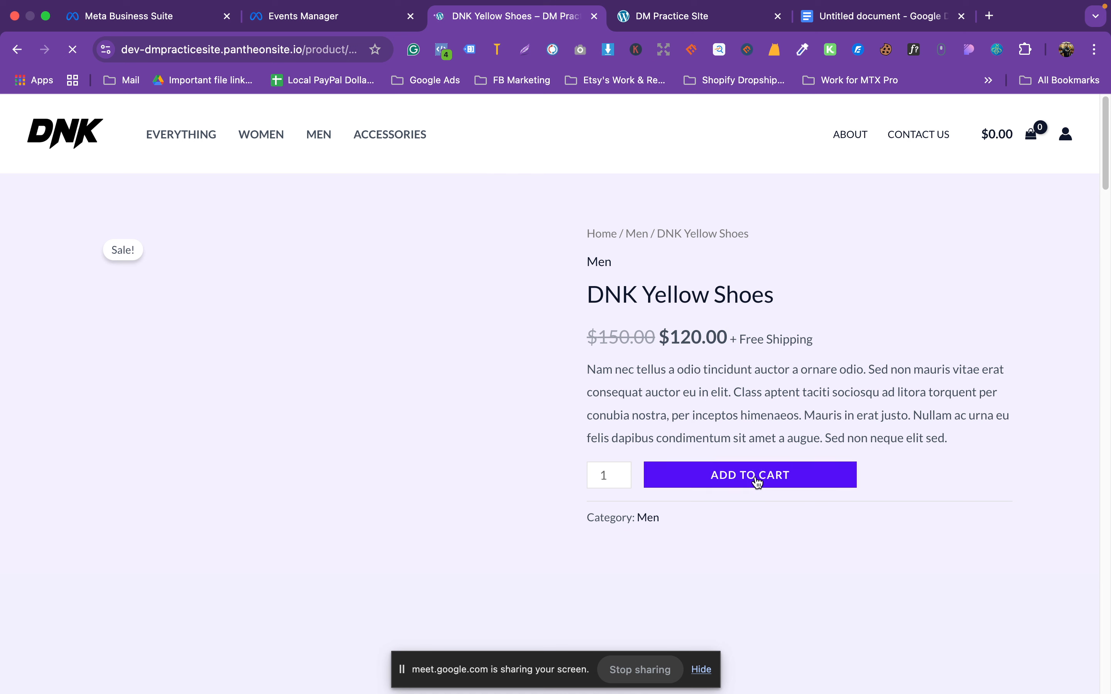
{"action": "left_click", "coordinate": [756, 479]}
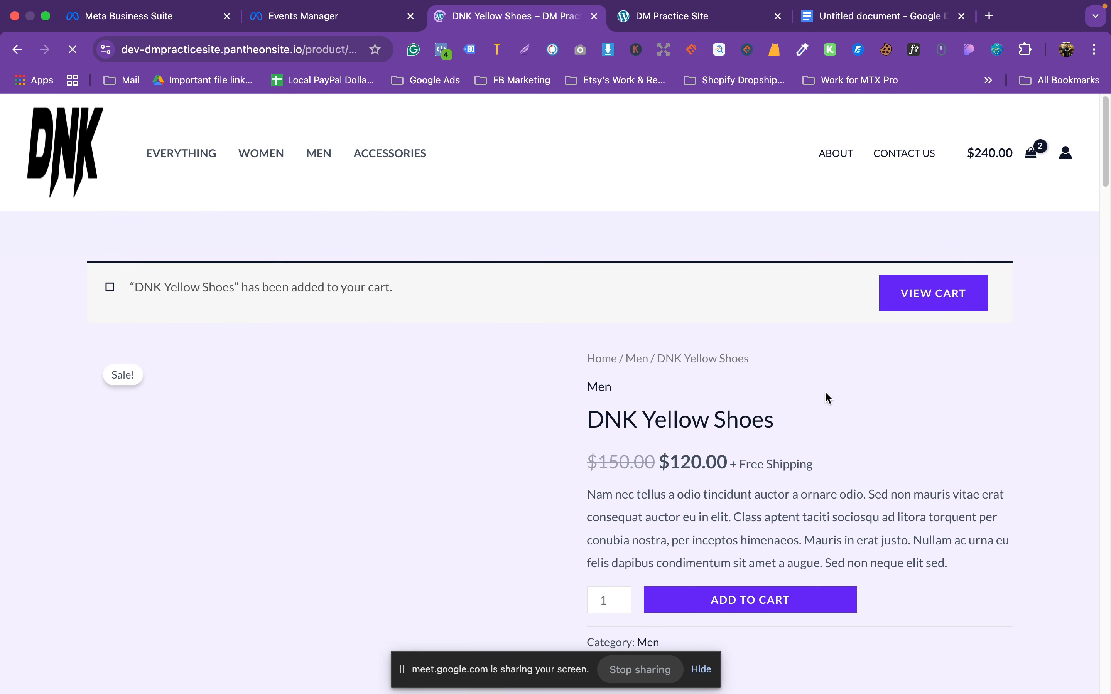
{"action": "left_click", "coordinate": [937, 253]}
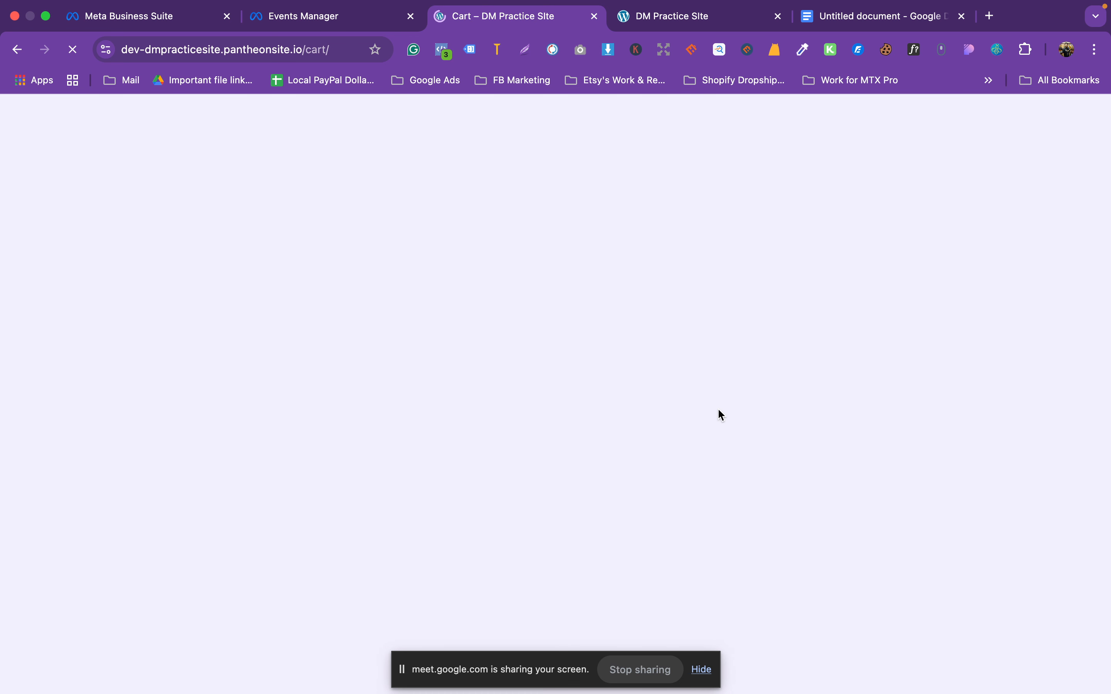
{"action": "scroll", "coordinate": [729, 390], "scroll_direction": "down", "scroll_amount": 6}
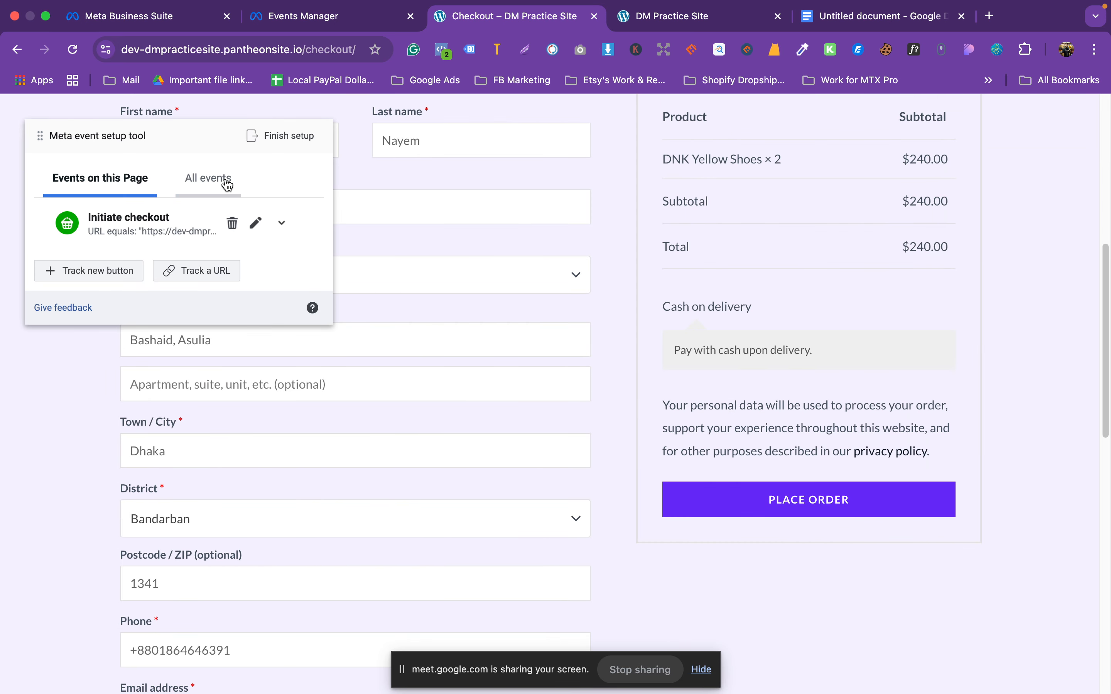
Step: Under All events, expand the URL-based Purchase event and delete it
{"action": "left_click", "coordinate": [224, 180]}
{"action": "scroll", "coordinate": [262, 337], "scroll_direction": "down", "scroll_amount": 1}
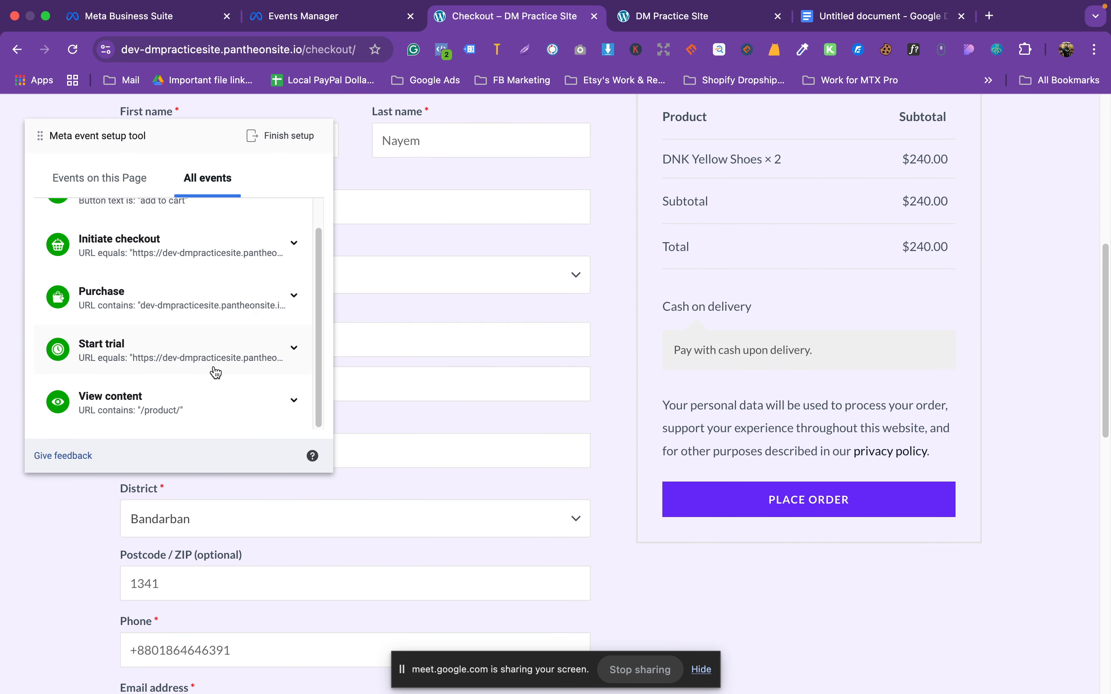
{"action": "scroll", "coordinate": [213, 368], "scroll_direction": "up", "scroll_amount": 1}
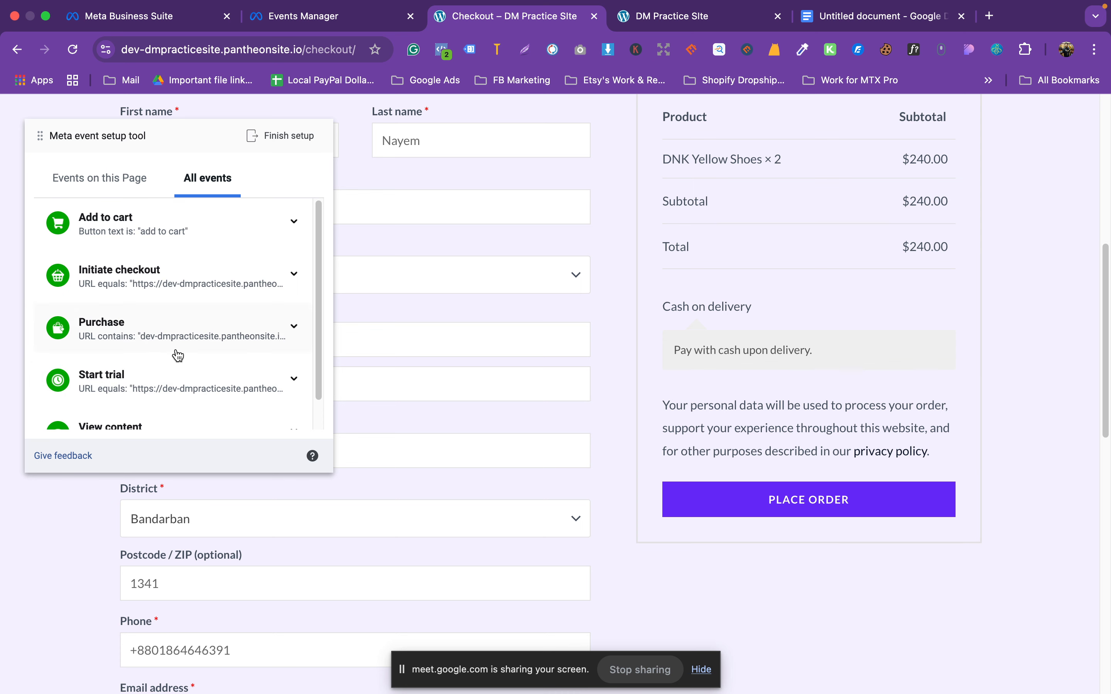
{"action": "left_click", "coordinate": [290, 330]}
{"action": "left_click", "coordinate": [287, 332]}
{"action": "left_click", "coordinate": [290, 329]}
{"action": "scroll", "coordinate": [220, 335], "scroll_direction": "down", "scroll_amount": 2}
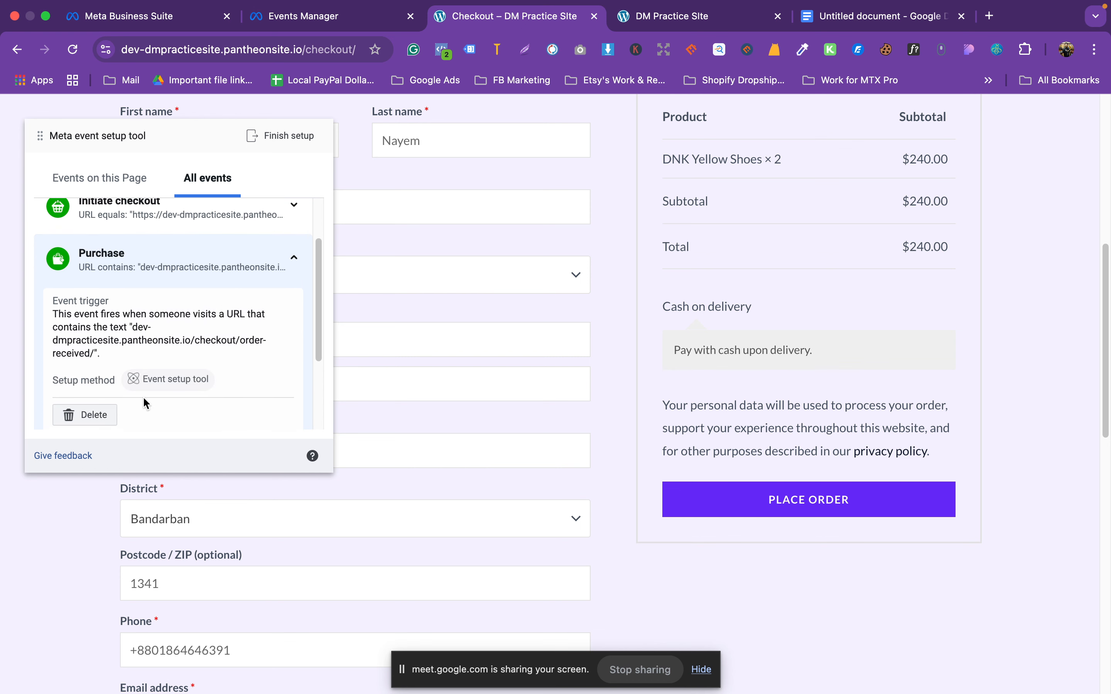
{"action": "left_click", "coordinate": [93, 414]}
{"action": "left_click", "coordinate": [214, 413]}
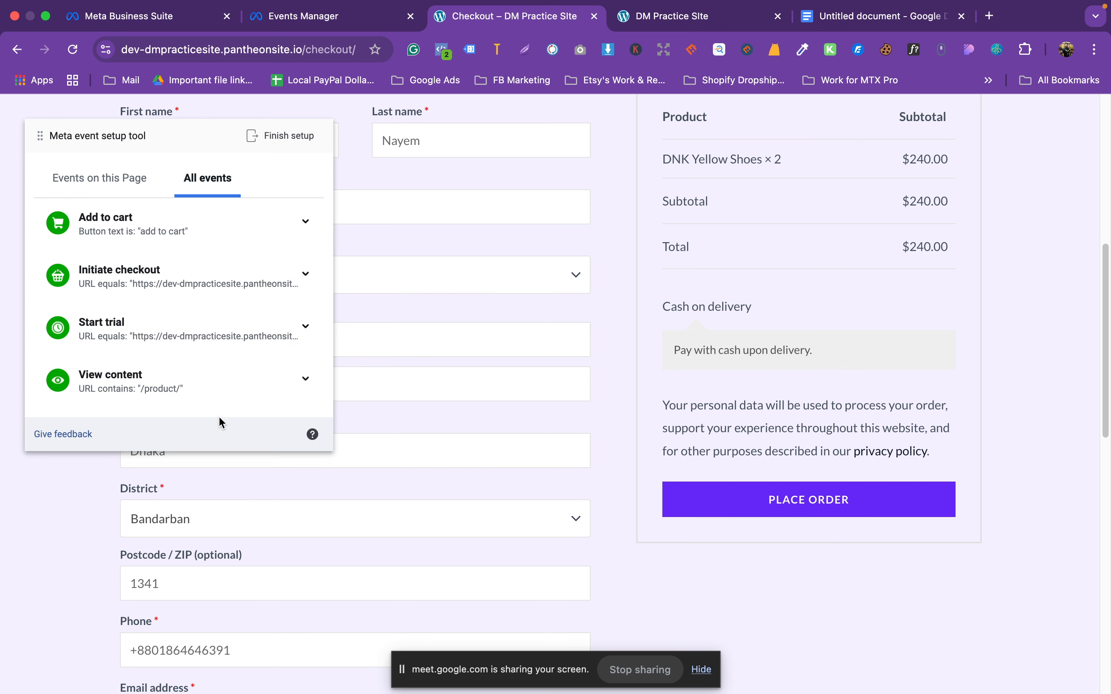
Step: Back on Events on this Page, start tracking a new button and pick Place Order
{"action": "scroll", "coordinate": [227, 352], "scroll_direction": "up", "scroll_amount": 10}
{"action": "scroll", "coordinate": [818, 391], "scroll_direction": "down", "scroll_amount": 5}
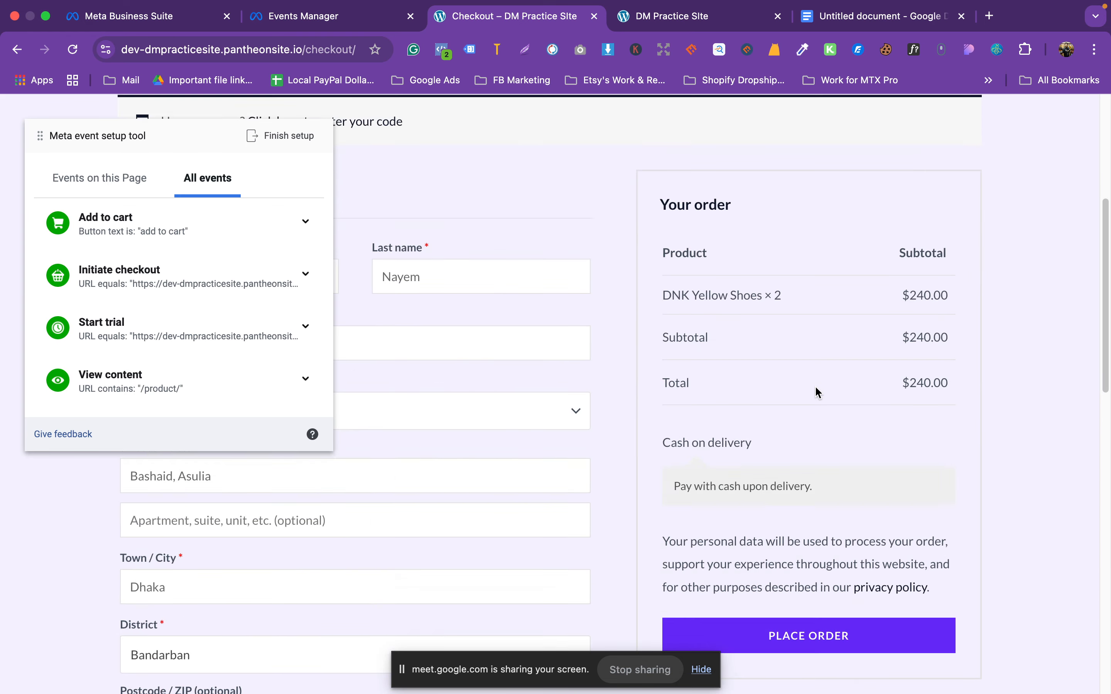
{"action": "left_click", "coordinate": [130, 193]}
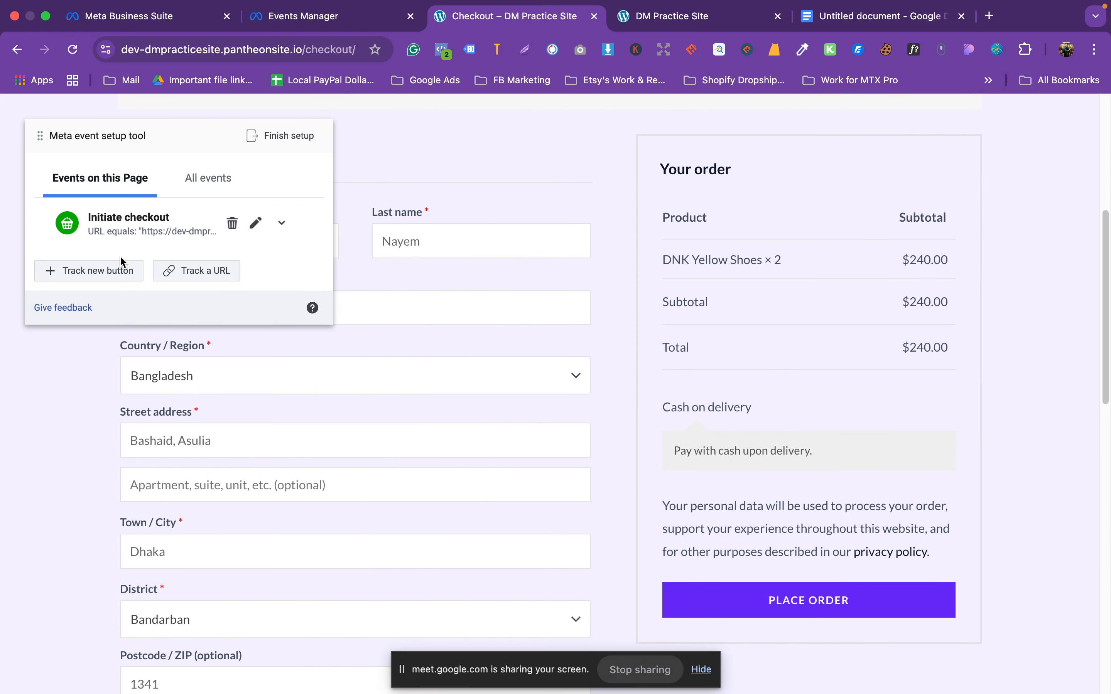
{"action": "left_click", "coordinate": [165, 273]}
{"action": "scroll", "coordinate": [321, 321], "scroll_direction": "down", "scroll_amount": 5}
{"action": "left_click", "coordinate": [149, 174]}
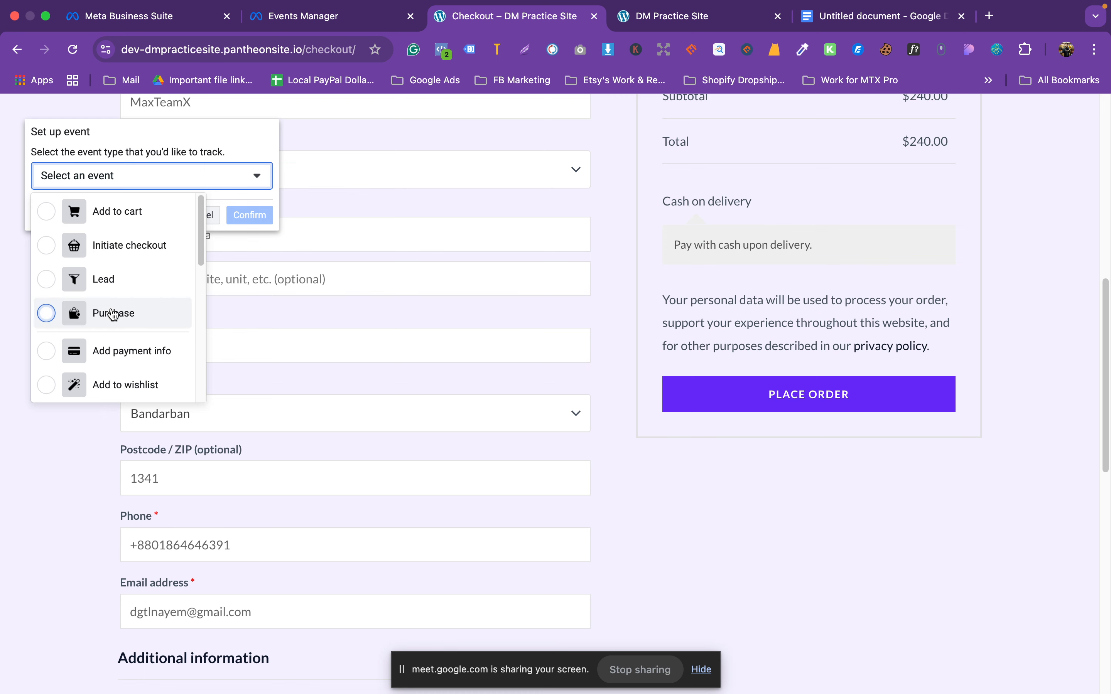
Step: Assign Purchase to the Place Order button, confirm it, and finish setup, skipping feedback
{"action": "left_click", "coordinate": [73, 313]}
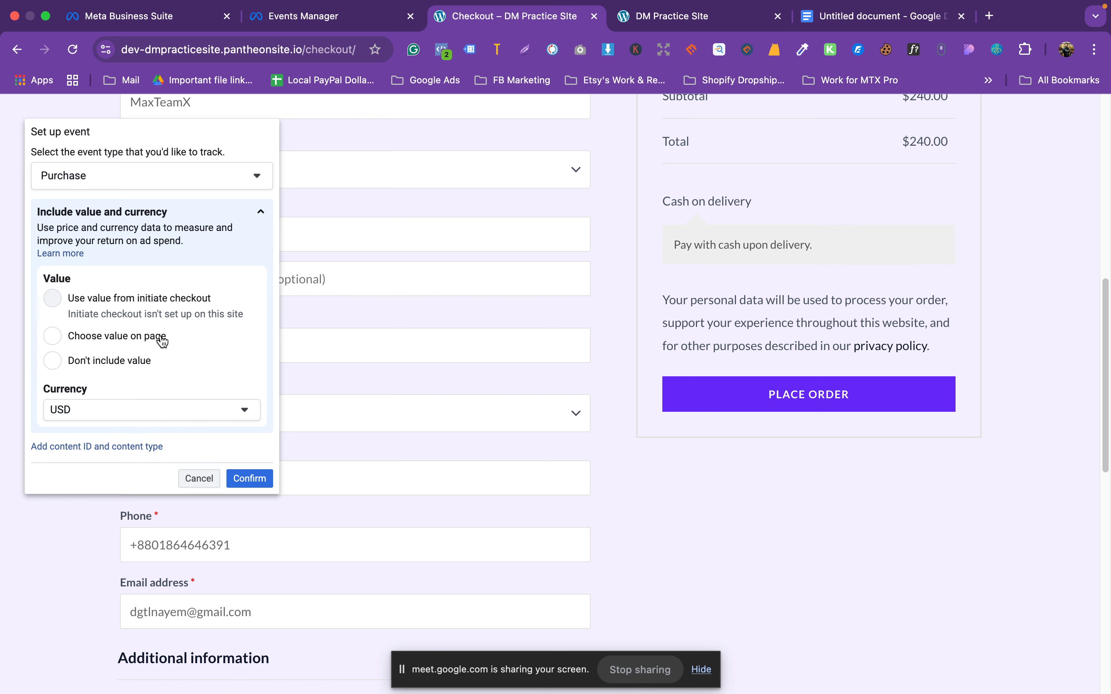
{"action": "scroll", "coordinate": [165, 343], "scroll_direction": "down", "scroll_amount": 1}
{"action": "left_click", "coordinate": [248, 478]}
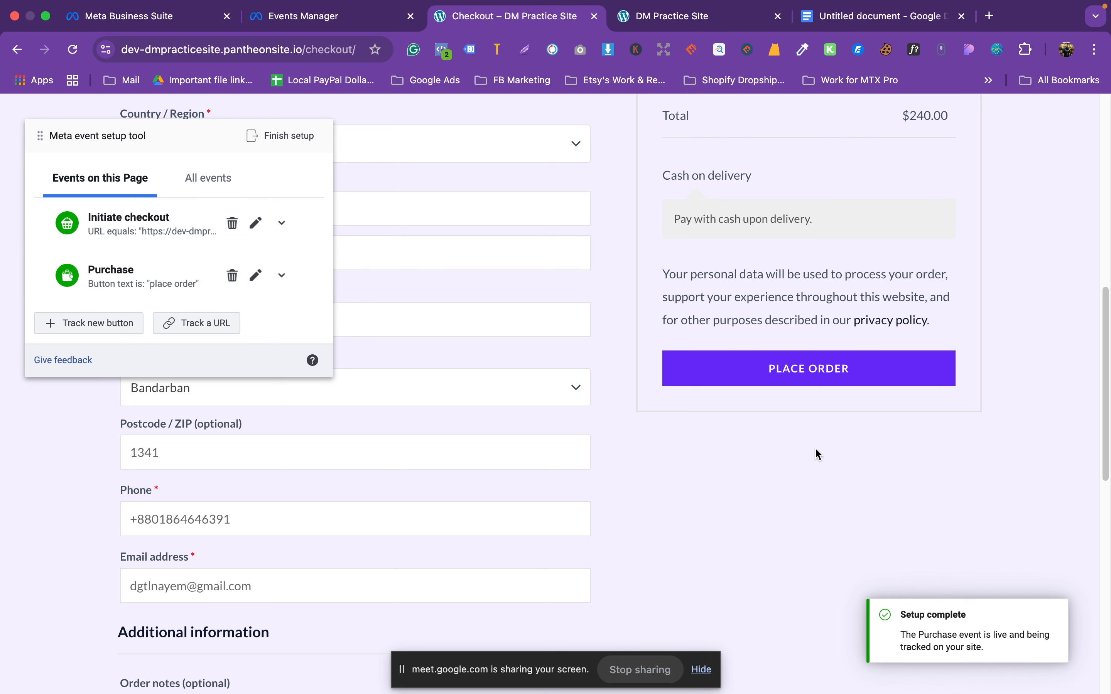
{"action": "left_click", "coordinate": [292, 146]}
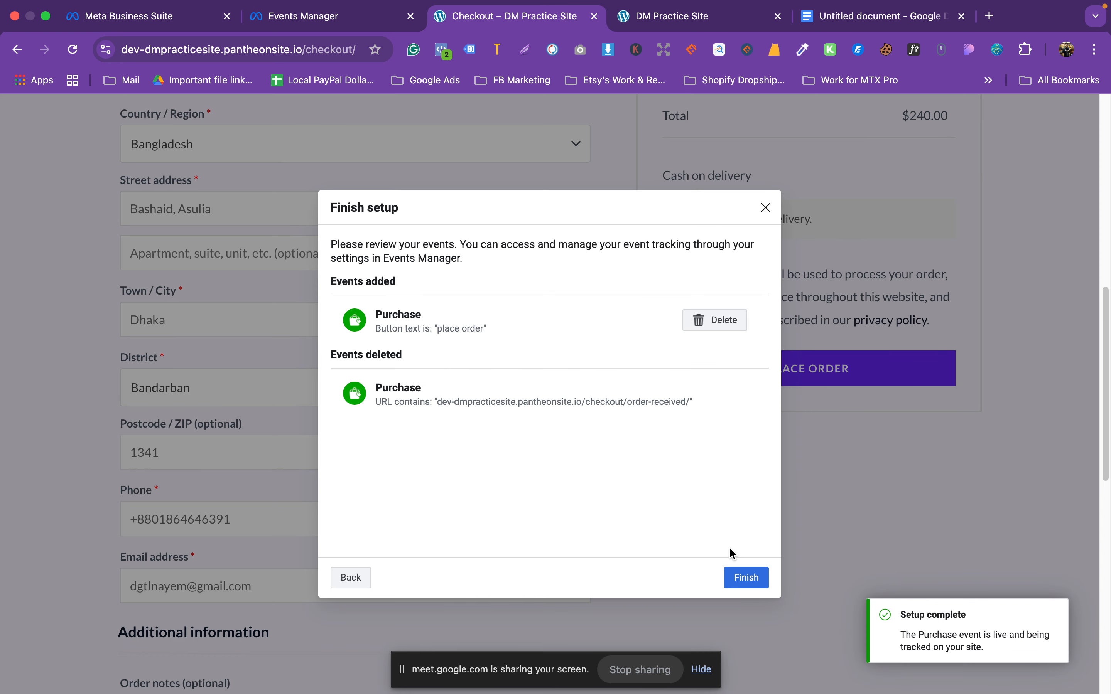
{"action": "left_click", "coordinate": [739, 578]}
{"action": "left_click", "coordinate": [695, 454]}
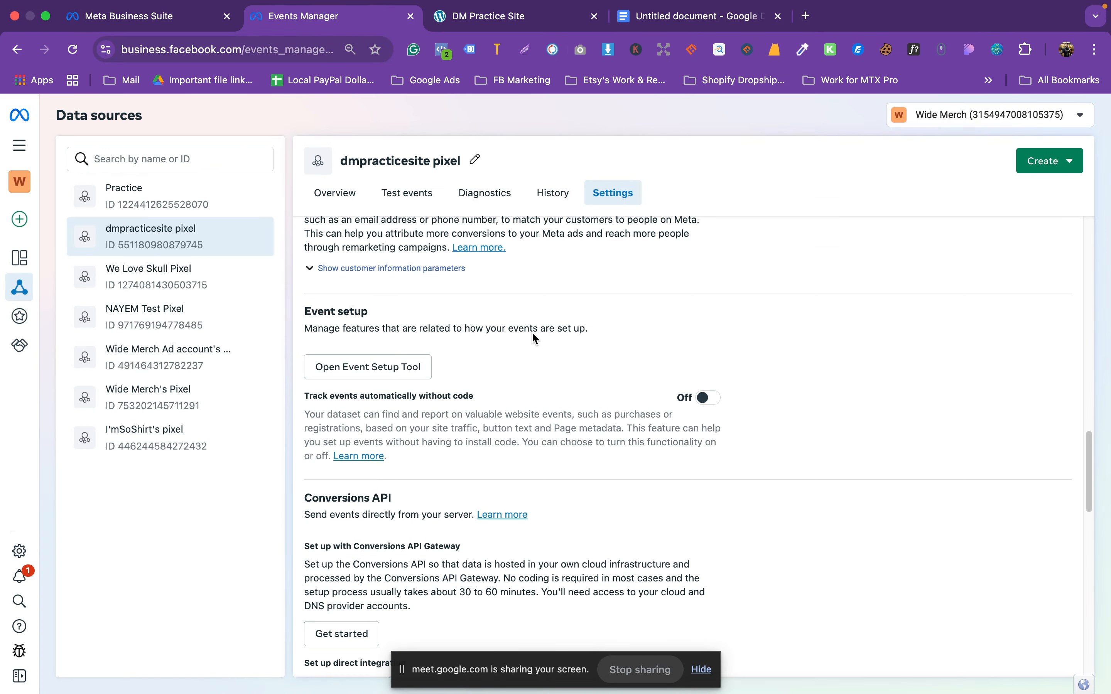
Step: Open the pixel's Test events view, then the DNK Yellow Shoes product page in the store
{"action": "left_click", "coordinate": [407, 192]}
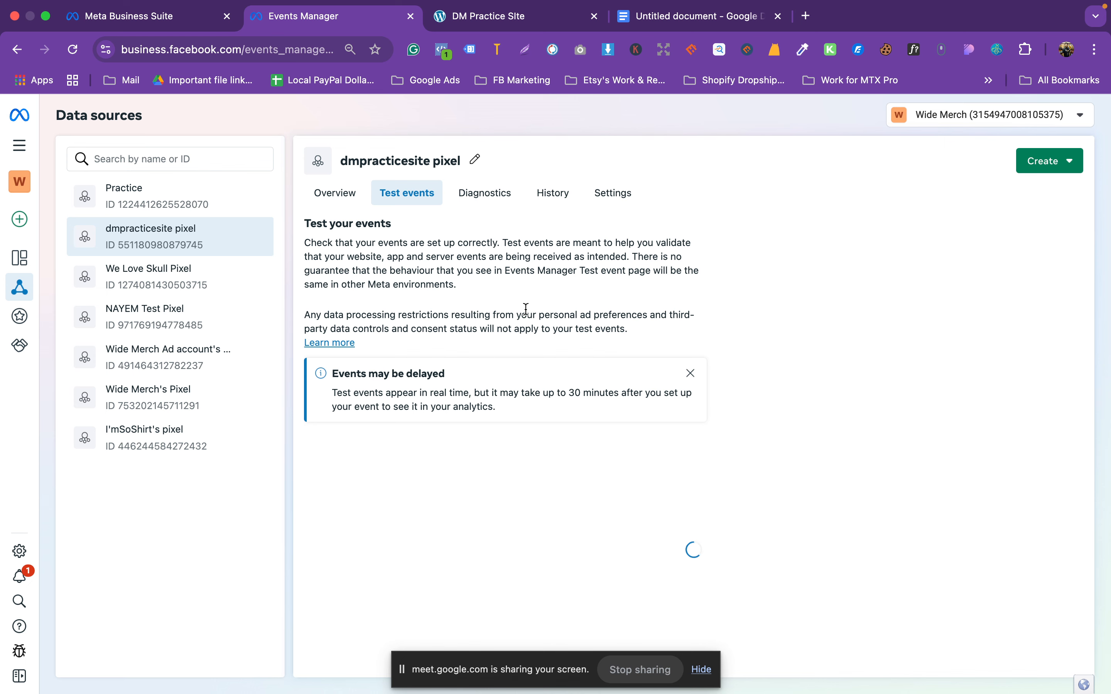
{"action": "left_click", "coordinate": [538, 24]}
{"action": "scroll", "coordinate": [485, 417], "scroll_direction": "down", "scroll_amount": 10}
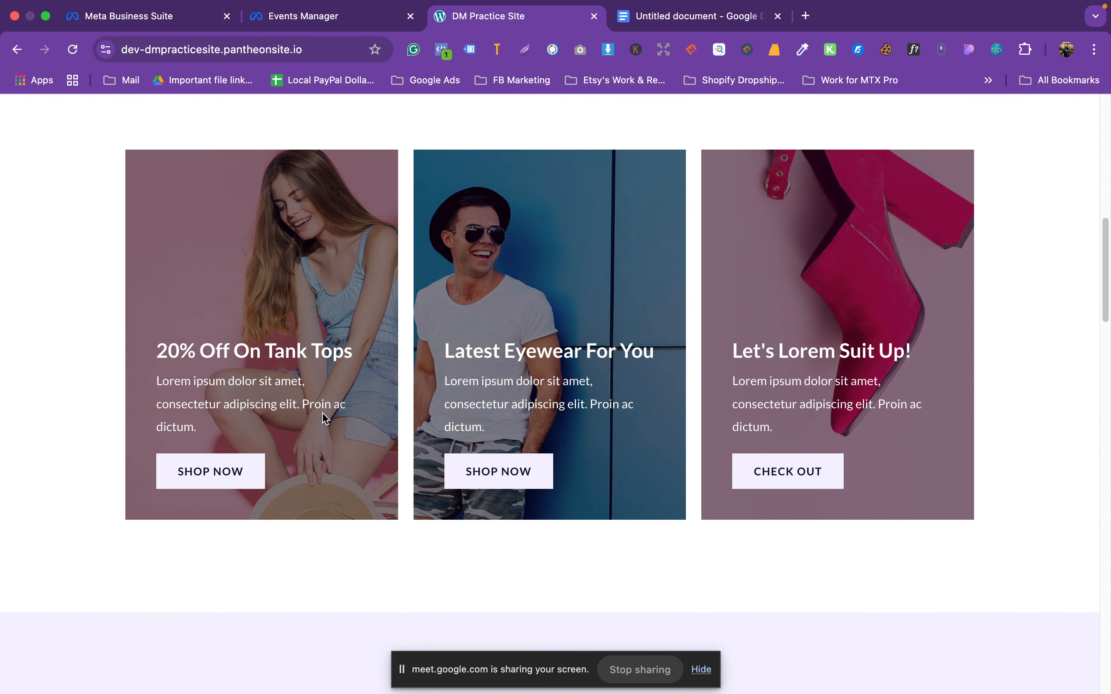
{"action": "scroll", "coordinate": [322, 413], "scroll_direction": "down", "scroll_amount": 7}
{"action": "left_click", "coordinate": [114, 448]}
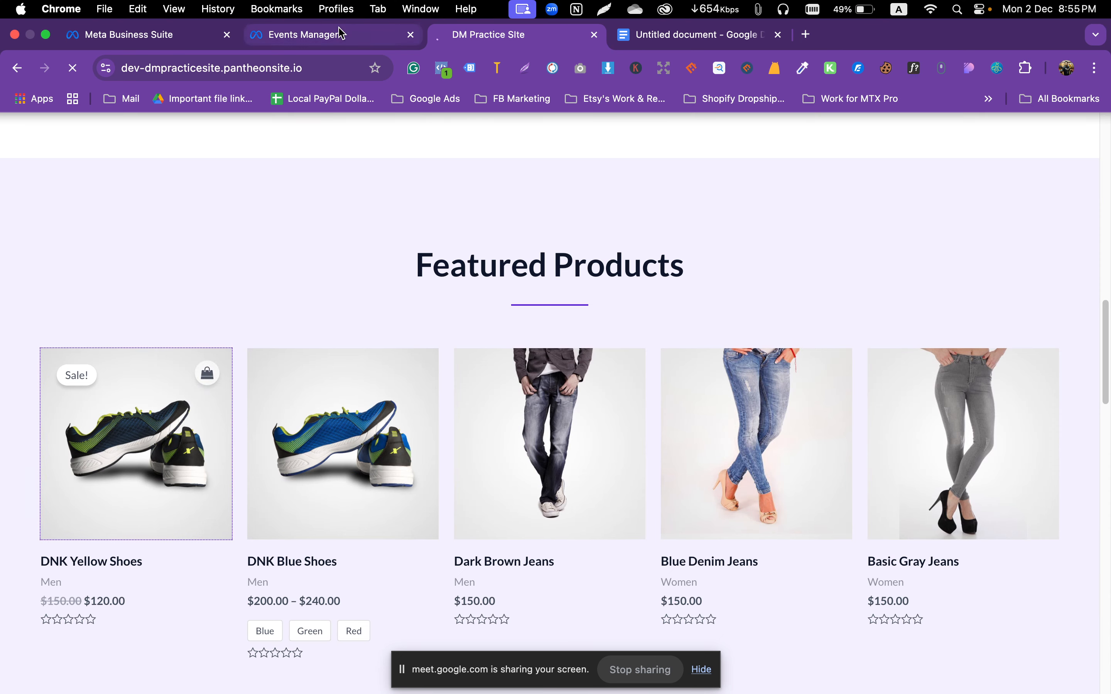
{"action": "left_click", "coordinate": [339, 33]}
{"action": "left_click", "coordinate": [508, 16]}
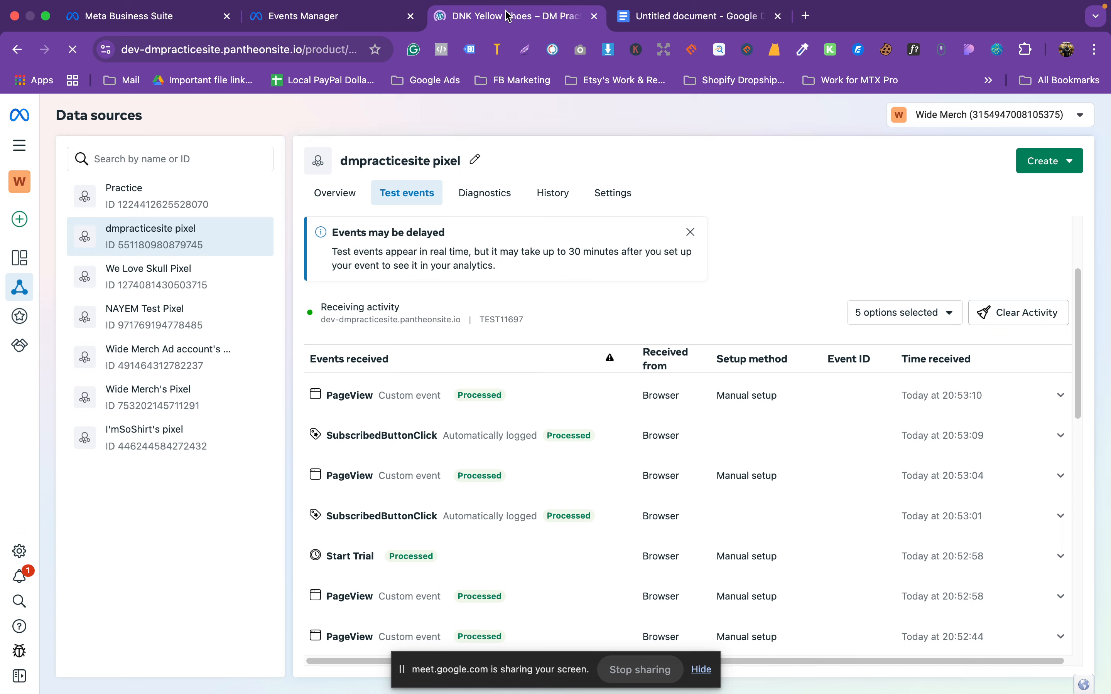
Step: Add the shoes to the cart, check out, place the order, and return to Events Manager
{"action": "left_click", "coordinate": [758, 484]}
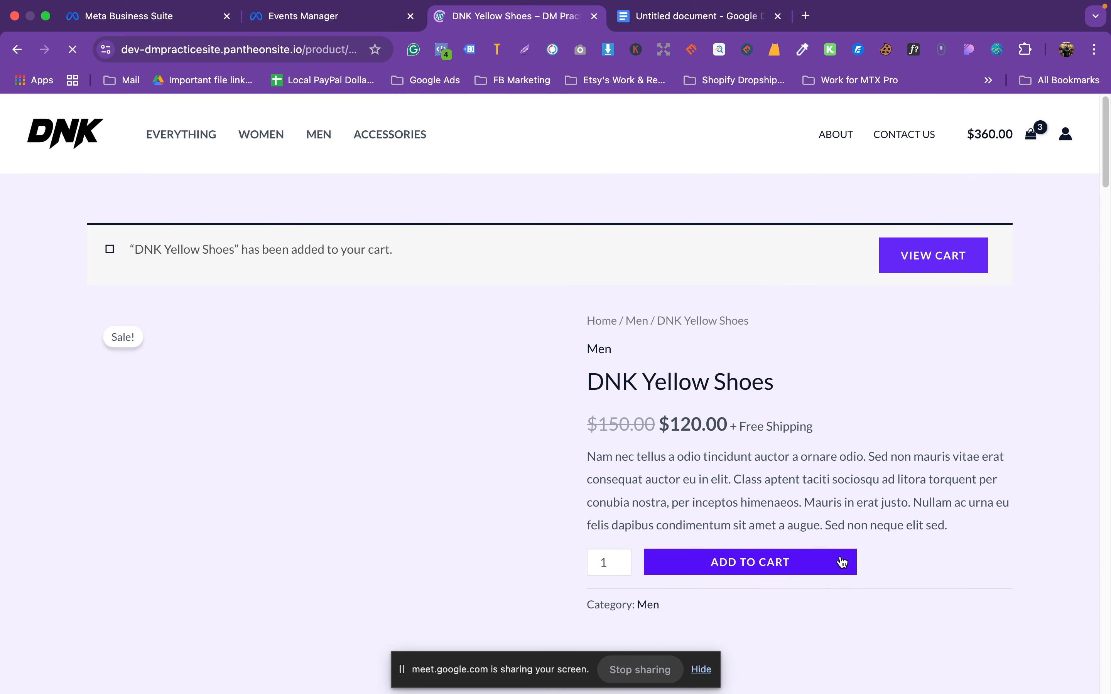
{"action": "left_click", "coordinate": [939, 264]}
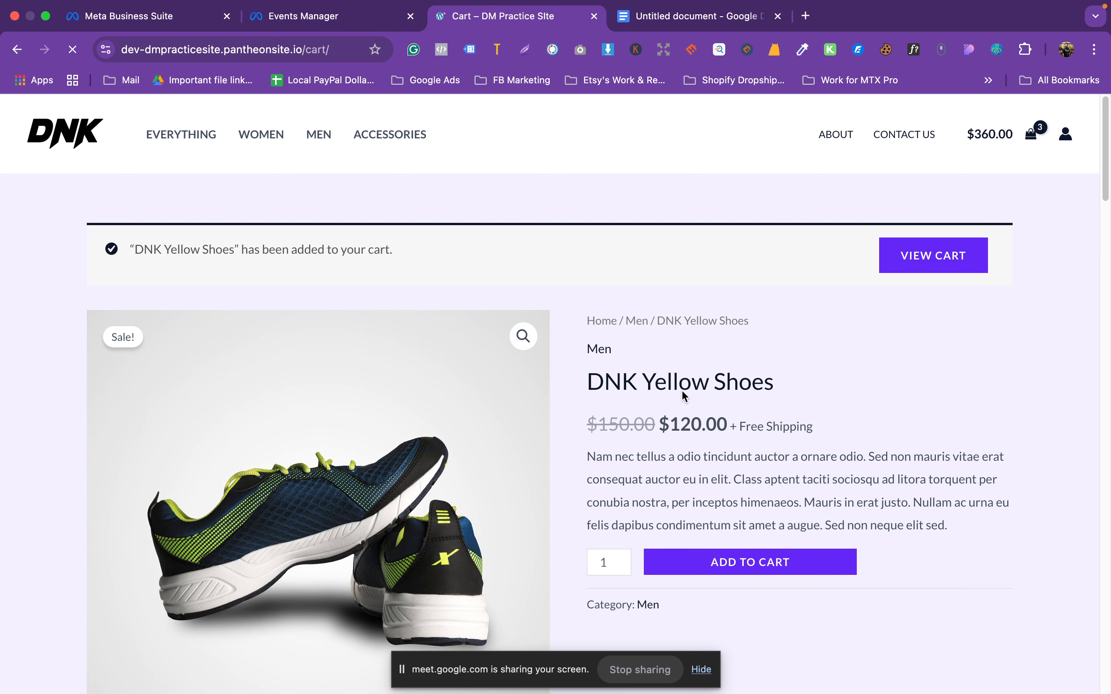
{"action": "scroll", "coordinate": [698, 374], "scroll_direction": "down", "scroll_amount": 3}
{"action": "left_click", "coordinate": [748, 537]}
{"action": "scroll", "coordinate": [745, 360], "scroll_direction": "down", "scroll_amount": 10}
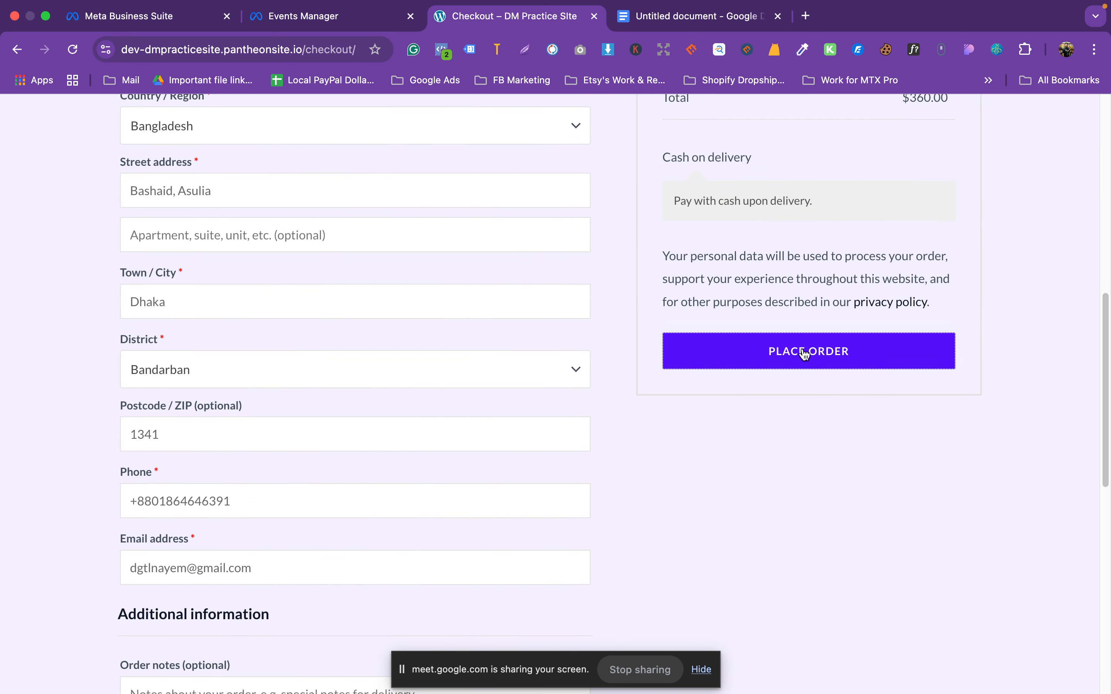
{"action": "left_click", "coordinate": [806, 354]}
{"action": "left_click", "coordinate": [305, 18]}
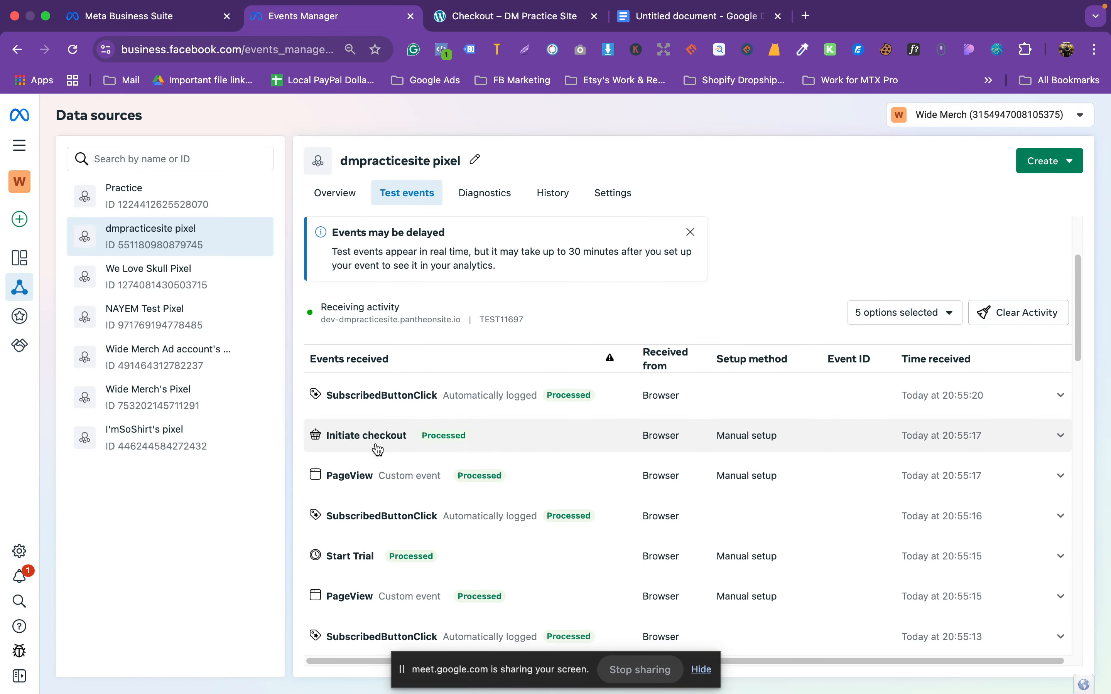
{"action": "left_click", "coordinate": [516, 25]}
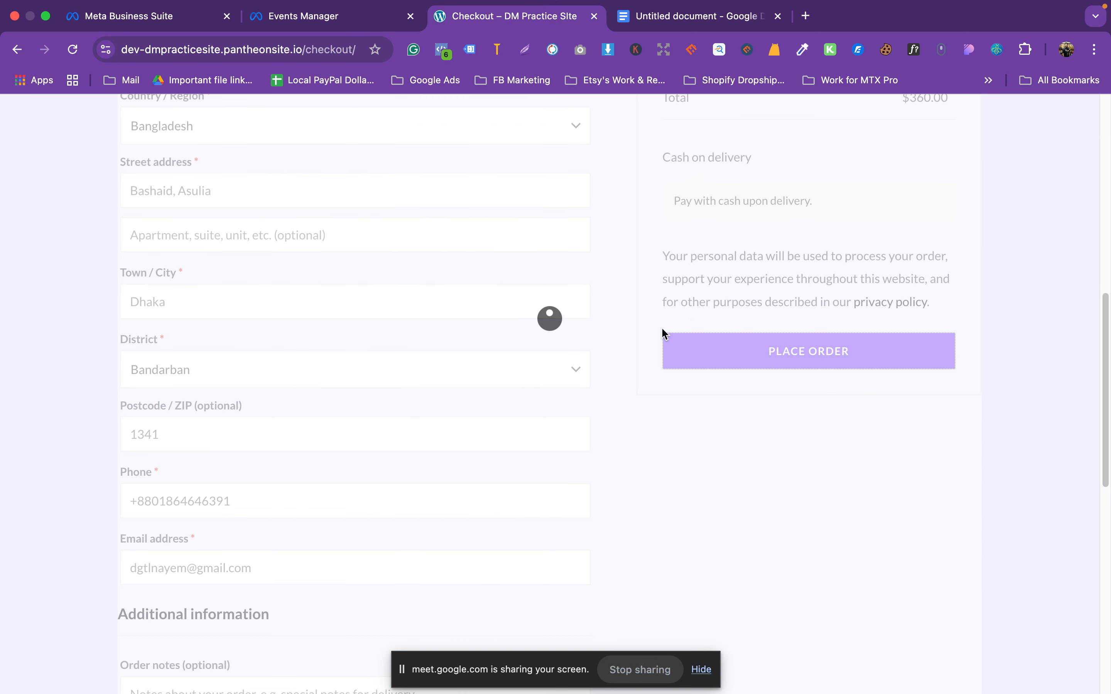
{"action": "left_click", "coordinate": [361, 24]}
{"action": "scroll", "coordinate": [538, 421], "scroll_direction": "up", "scroll_amount": 1}
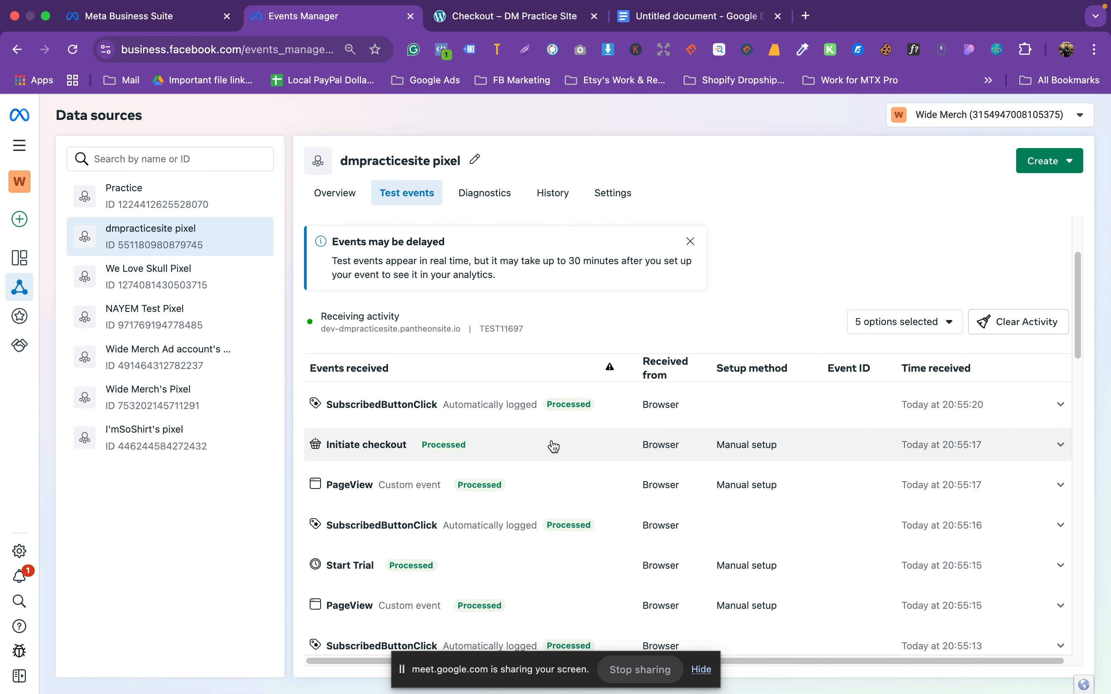
{"action": "left_click", "coordinate": [505, 19]}
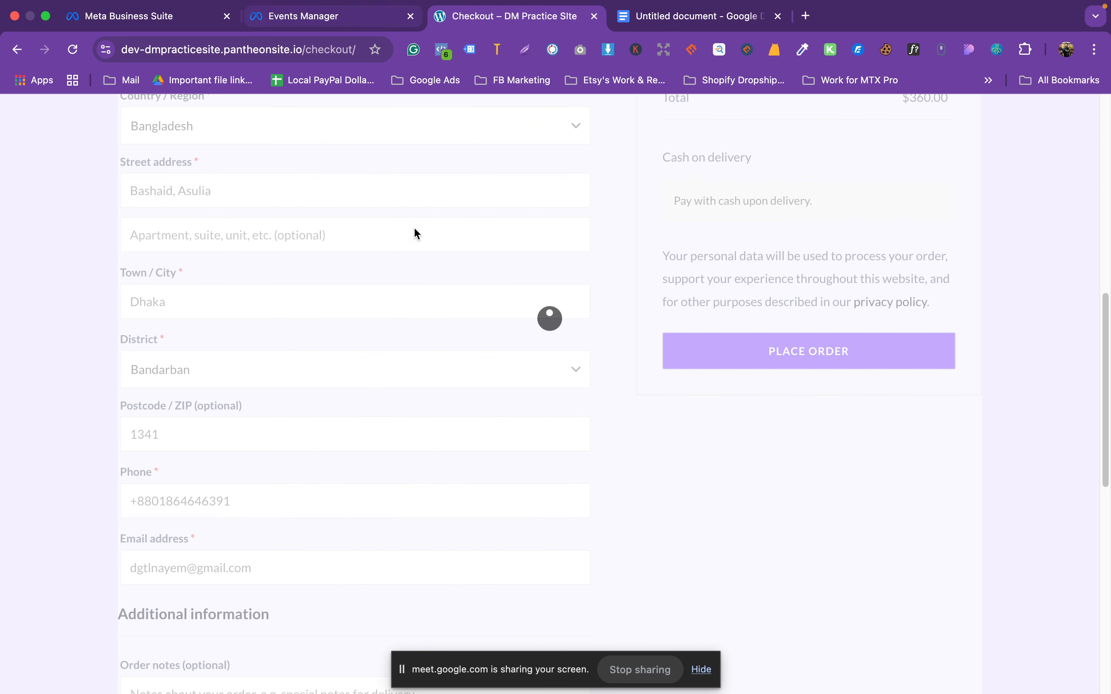
{"action": "scroll", "coordinate": [439, 267], "scroll_direction": "up", "scroll_amount": 6}
{"action": "scroll", "coordinate": [537, 332], "scroll_direction": "down", "scroll_amount": 6}
{"action": "scroll", "coordinate": [537, 336], "scroll_direction": "up", "scroll_amount": 7}
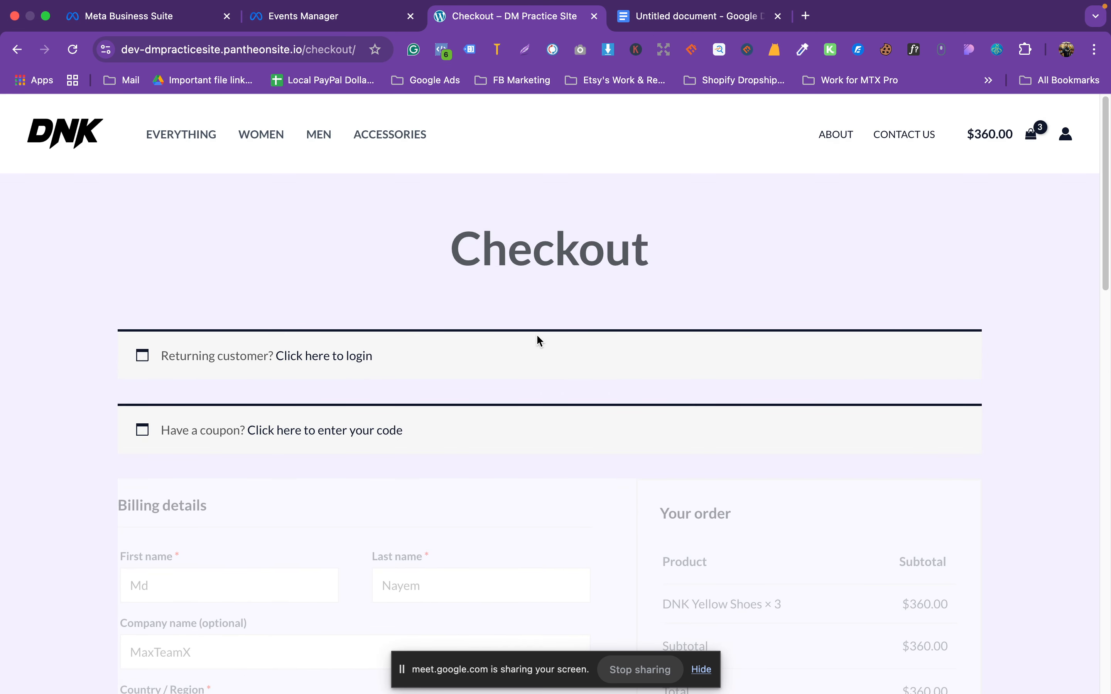
{"action": "left_click", "coordinate": [340, 16]}
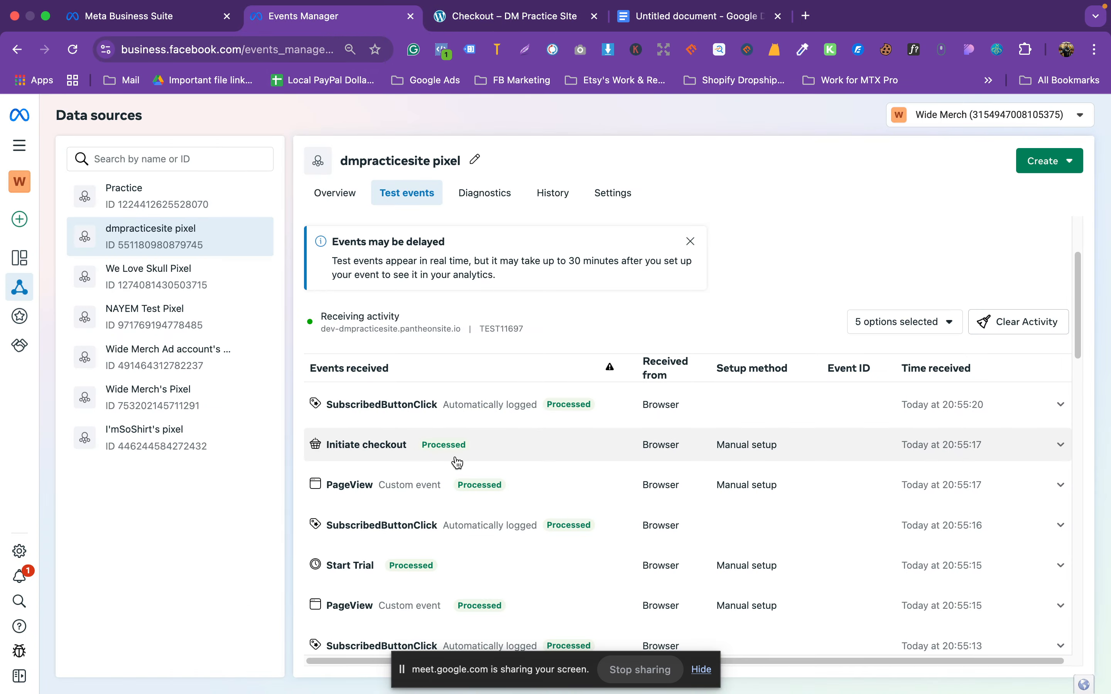
{"action": "scroll", "coordinate": [457, 464], "scroll_direction": "up", "scroll_amount": 1}
{"action": "left_click", "coordinate": [491, 444]}
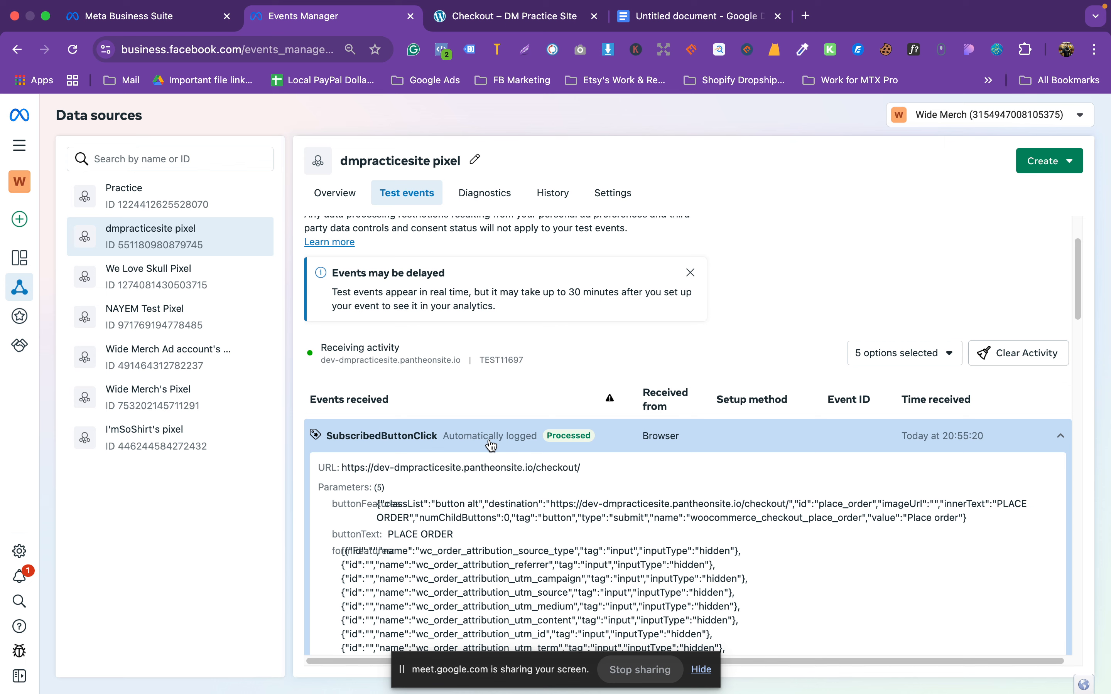
{"action": "left_click", "coordinate": [491, 444]}
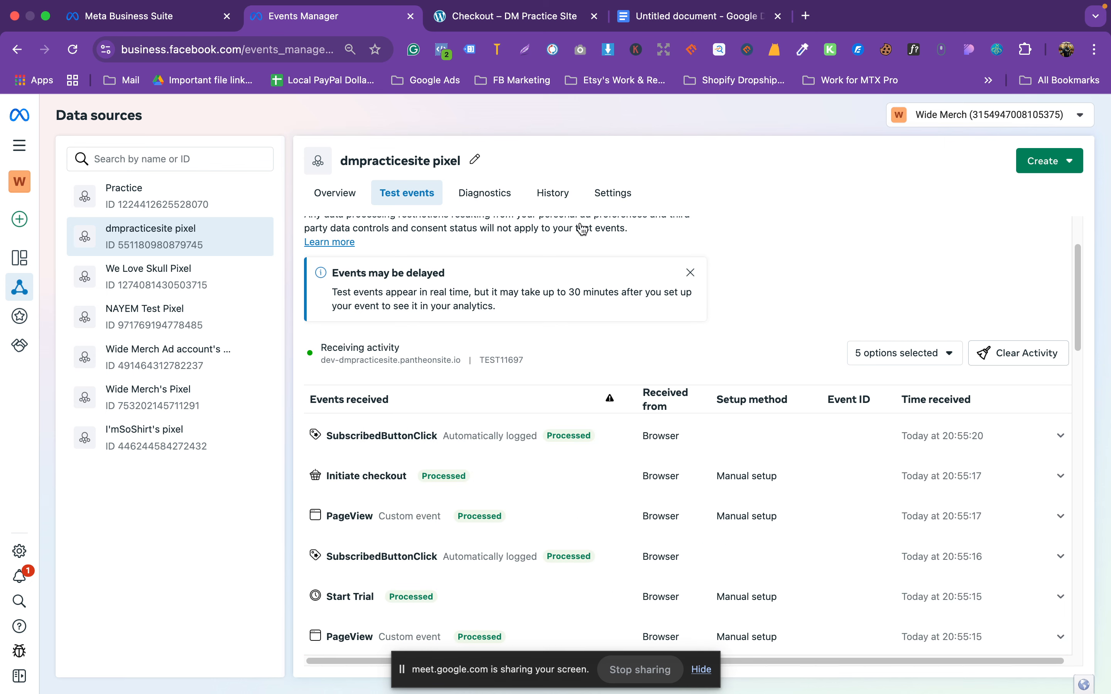
Step: Reload the stuck checkout page and confirm, emptying the cart to $0.00
{"action": "left_click", "coordinate": [510, 28]}
{"action": "scroll", "coordinate": [549, 434], "scroll_direction": "down", "scroll_amount": 10}
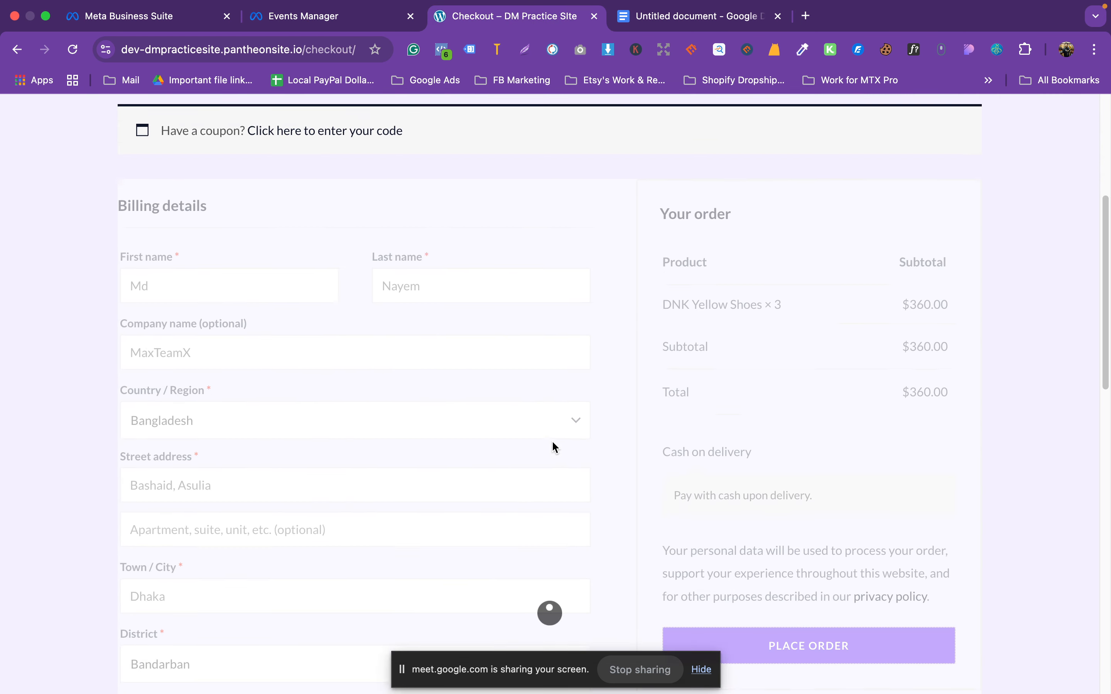
{"action": "scroll", "coordinate": [565, 459], "scroll_direction": "up", "scroll_amount": 6}
{"action": "scroll", "coordinate": [614, 443], "scroll_direction": "up", "scroll_amount": 8}
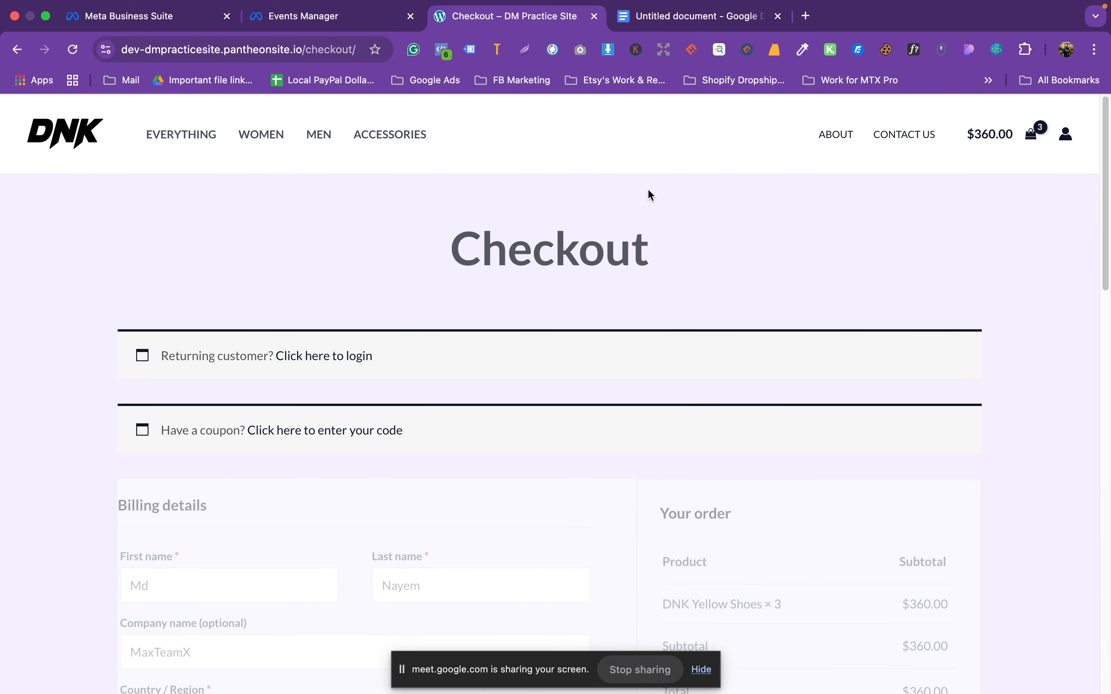
{"action": "mouse_move", "coordinate": [913, 5]}
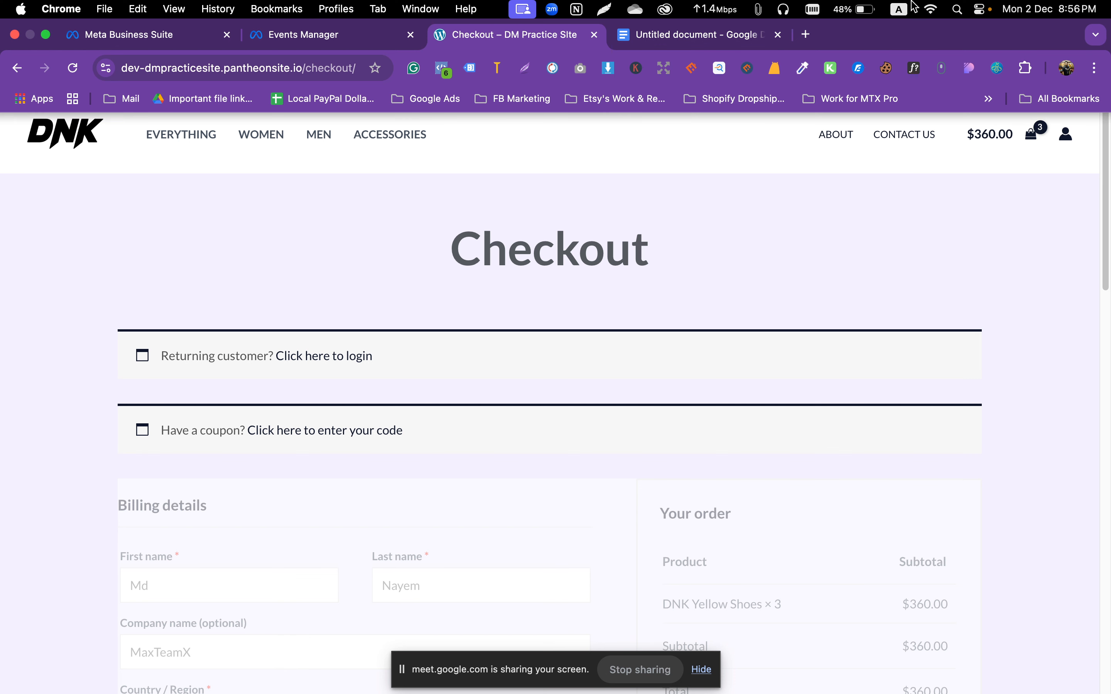
{"action": "left_click", "coordinate": [79, 53]}
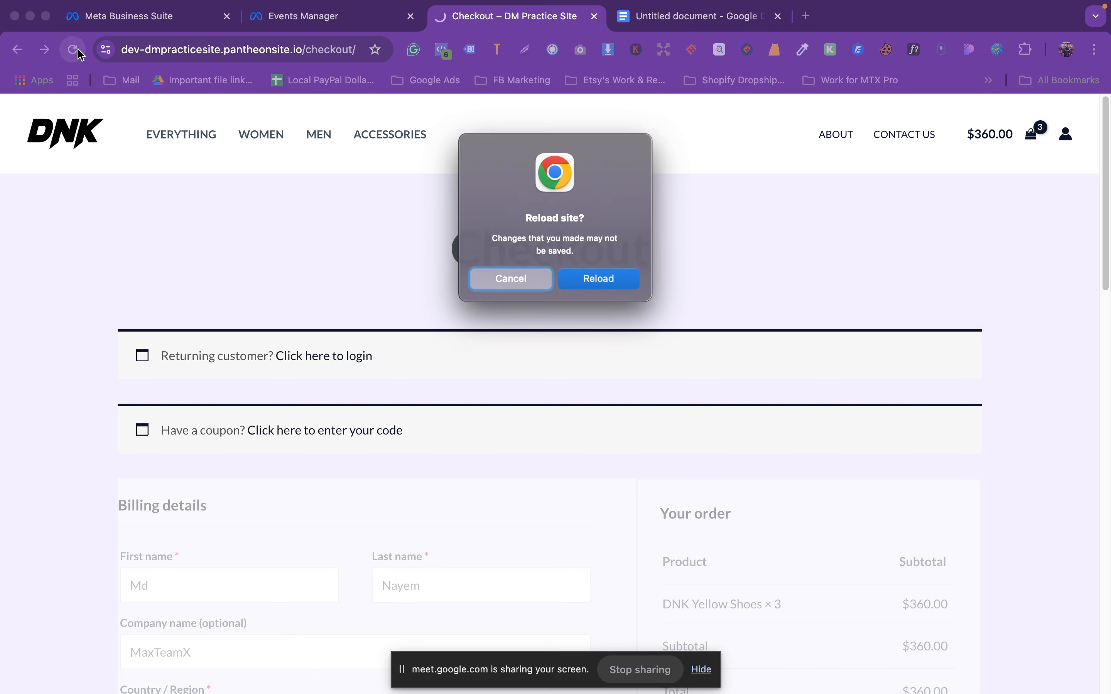
{"action": "left_click", "coordinate": [574, 279]}
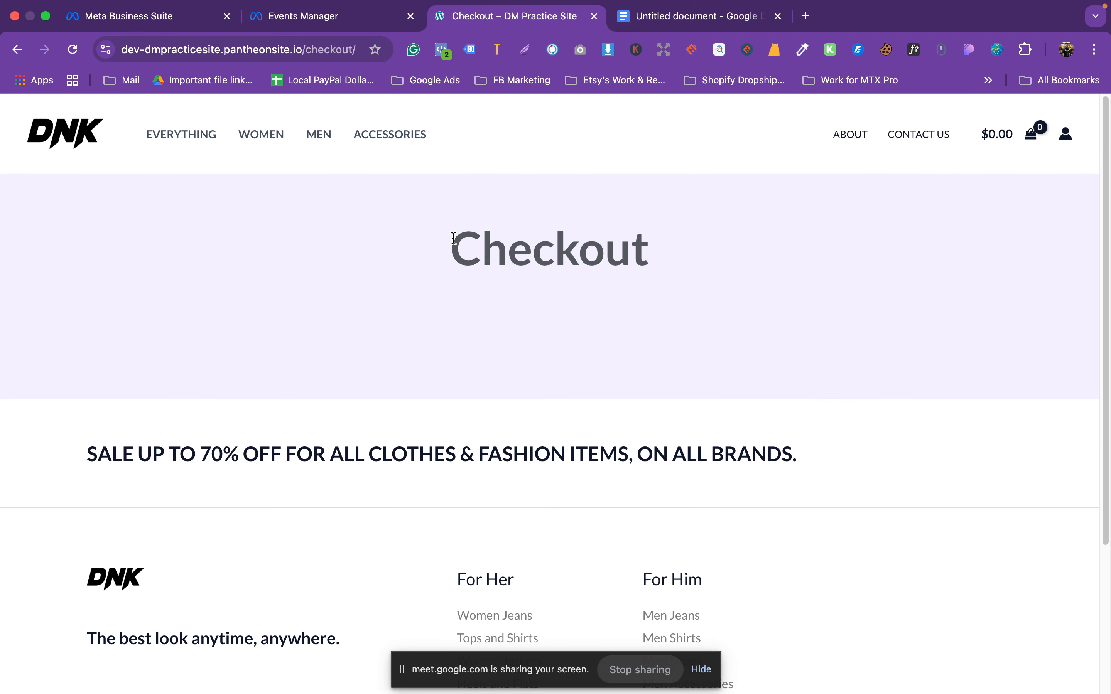
Step: Glance at Events Manager, then go back to the DNK home page via the logo
{"action": "key", "text": "ctrl+shift+Tab"}
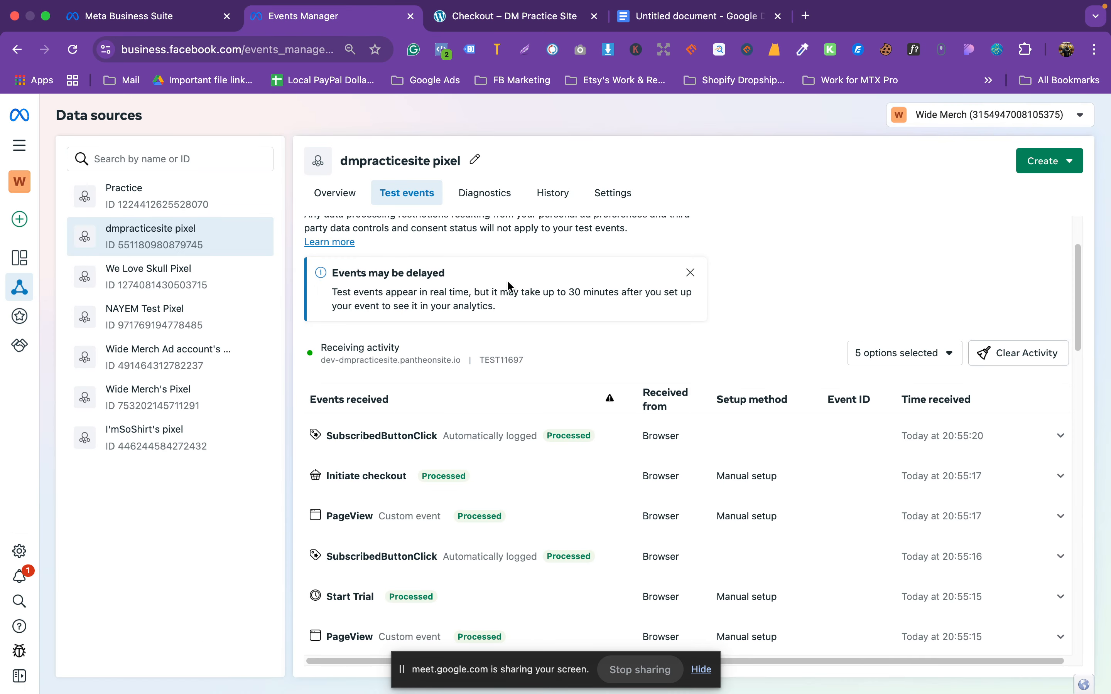
{"action": "left_click", "coordinate": [529, 19]}
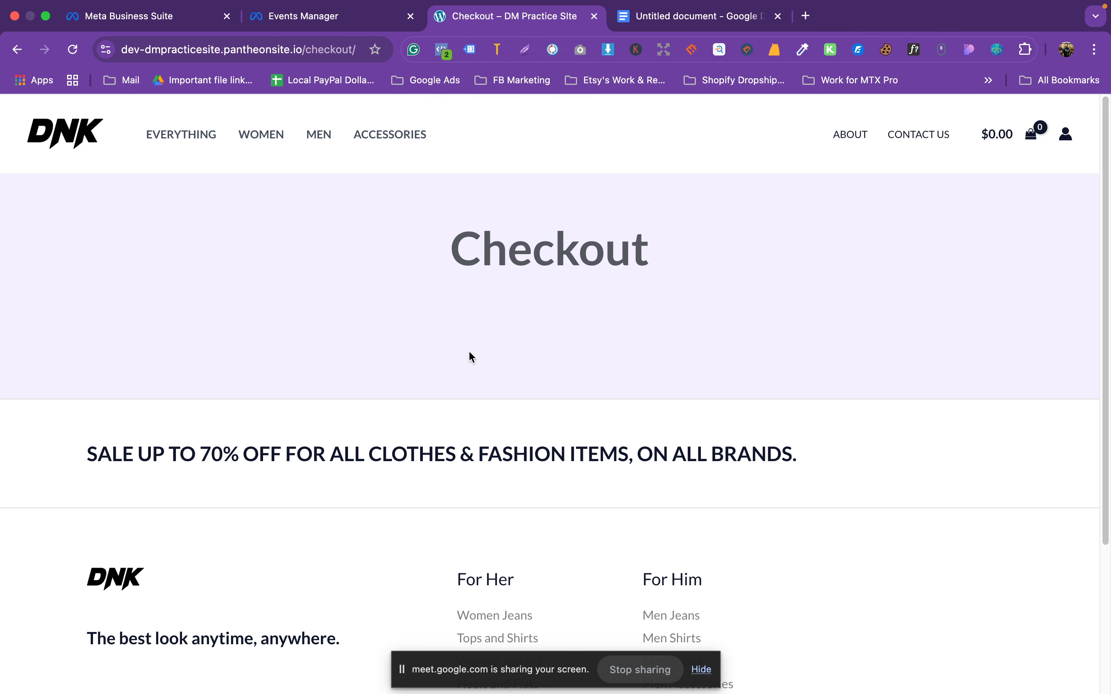
{"action": "left_click", "coordinate": [92, 138]}
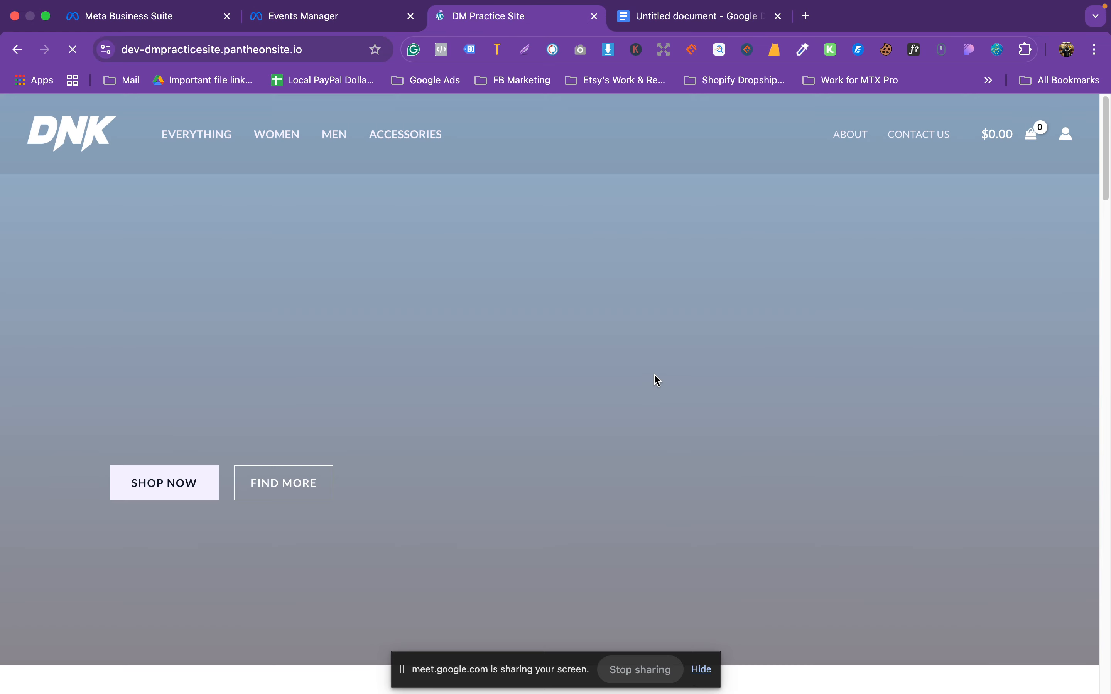
Step: Add one pair of DNK Yellow Shoes to the cart and proceed to checkout
{"action": "scroll", "coordinate": [654, 377], "scroll_direction": "down", "scroll_amount": 20}
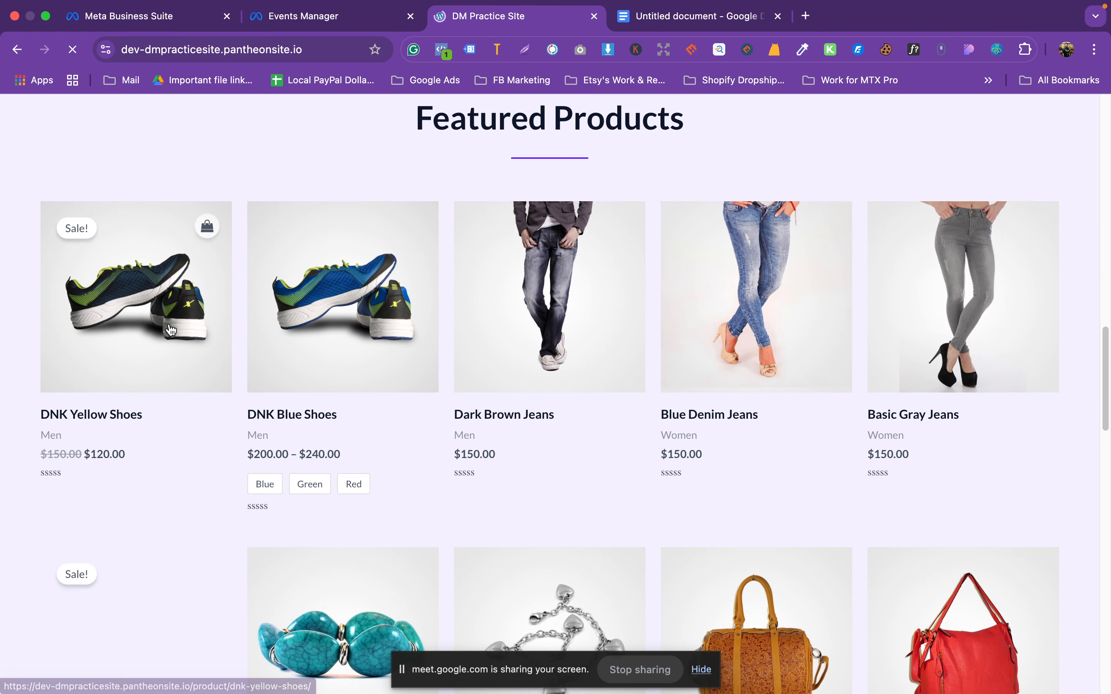
{"action": "left_click", "coordinate": [138, 299]}
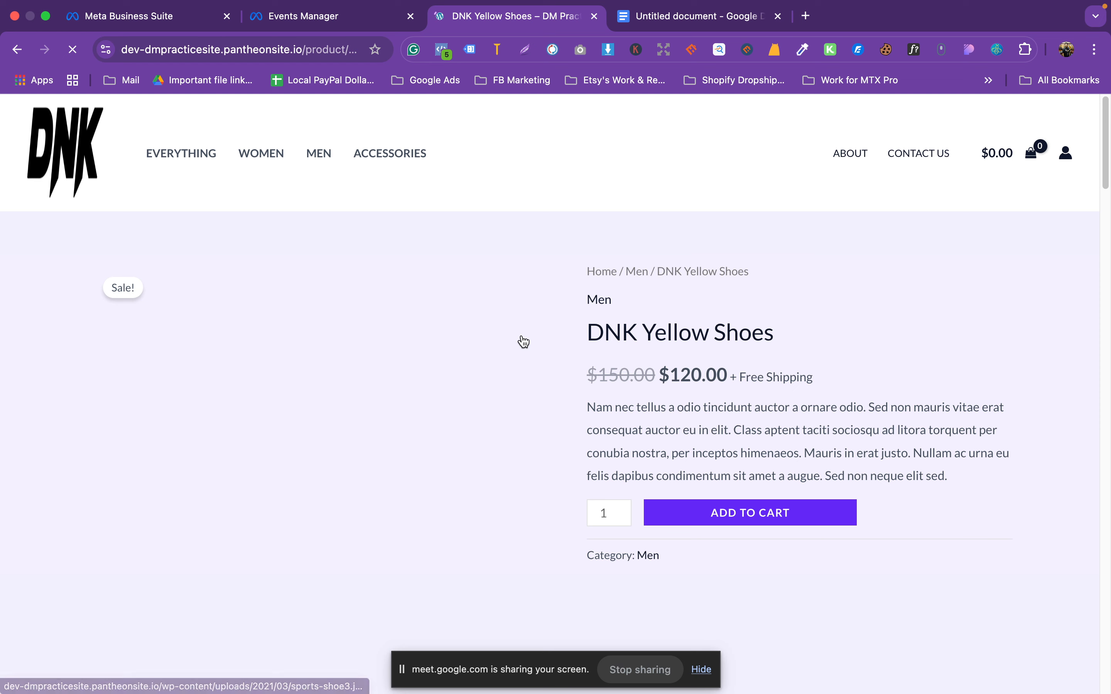
{"action": "left_click", "coordinate": [699, 473]}
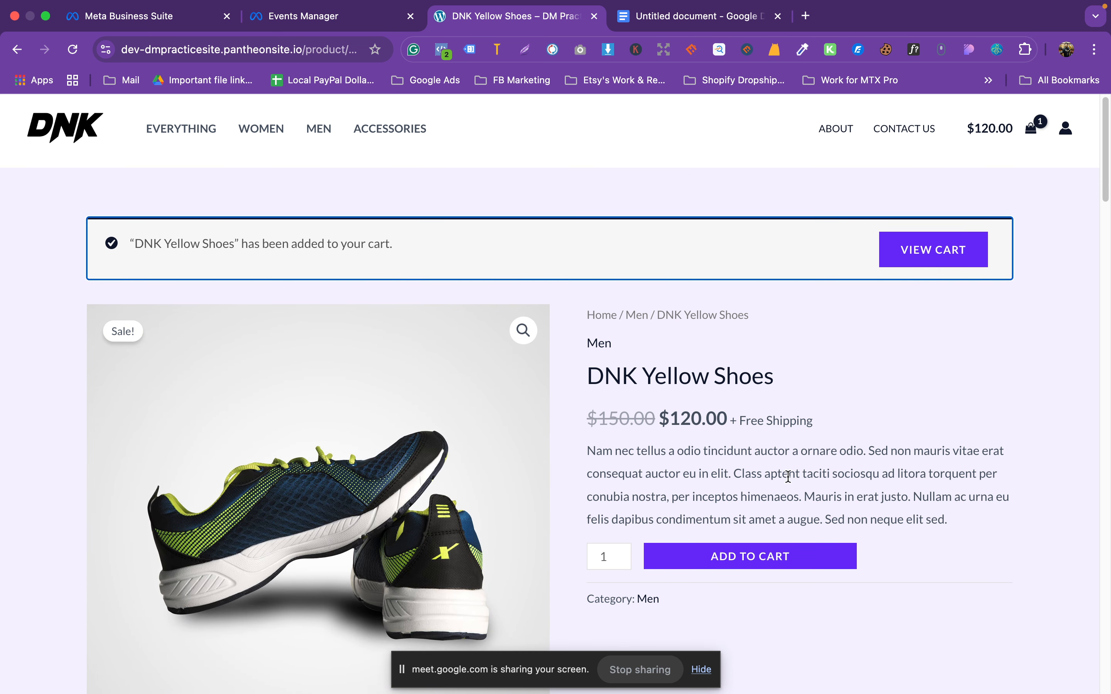
{"action": "scroll", "coordinate": [773, 508], "scroll_direction": "down", "scroll_amount": 1}
{"action": "left_click", "coordinate": [909, 245]}
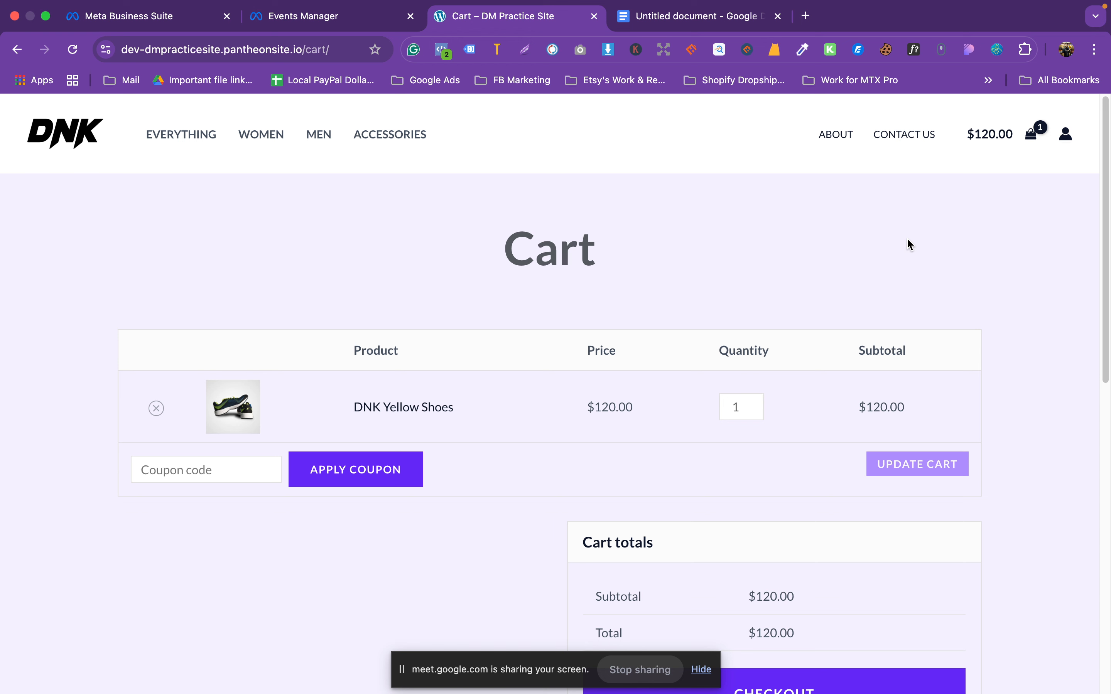
{"action": "scroll", "coordinate": [780, 459], "scroll_direction": "down", "scroll_amount": 3}
{"action": "left_click", "coordinate": [794, 606]}
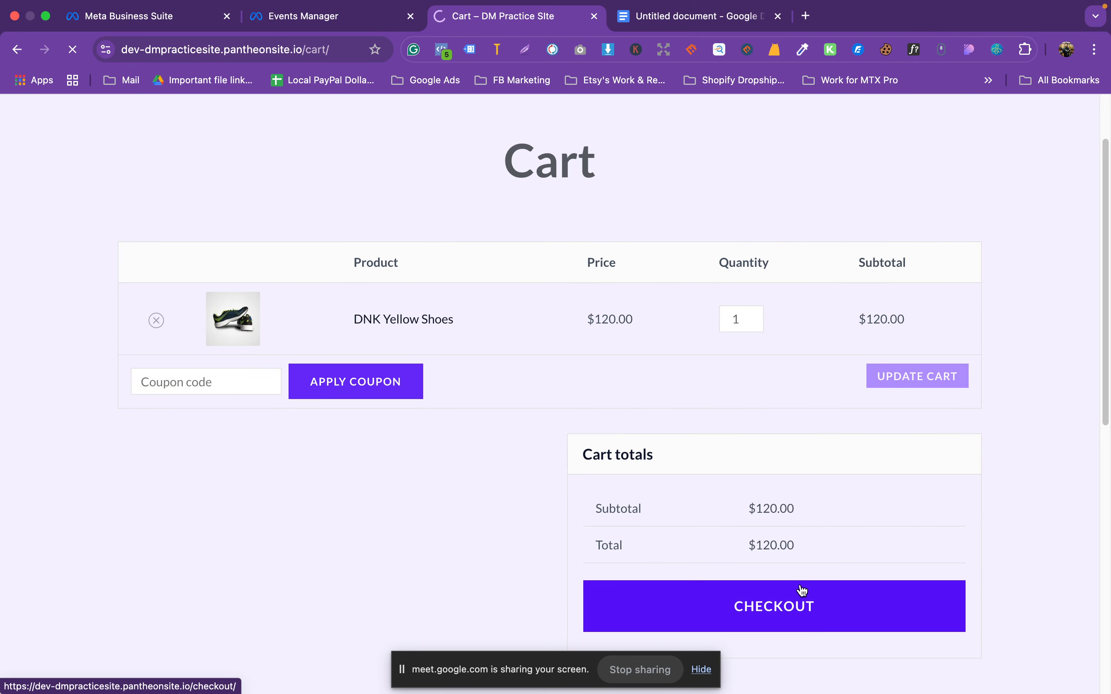
Step: Place the order to fire Purchase, review the checkout, then switch to Events Manager test events
{"action": "scroll", "coordinate": [237, 444], "scroll_direction": "down", "scroll_amount": 10}
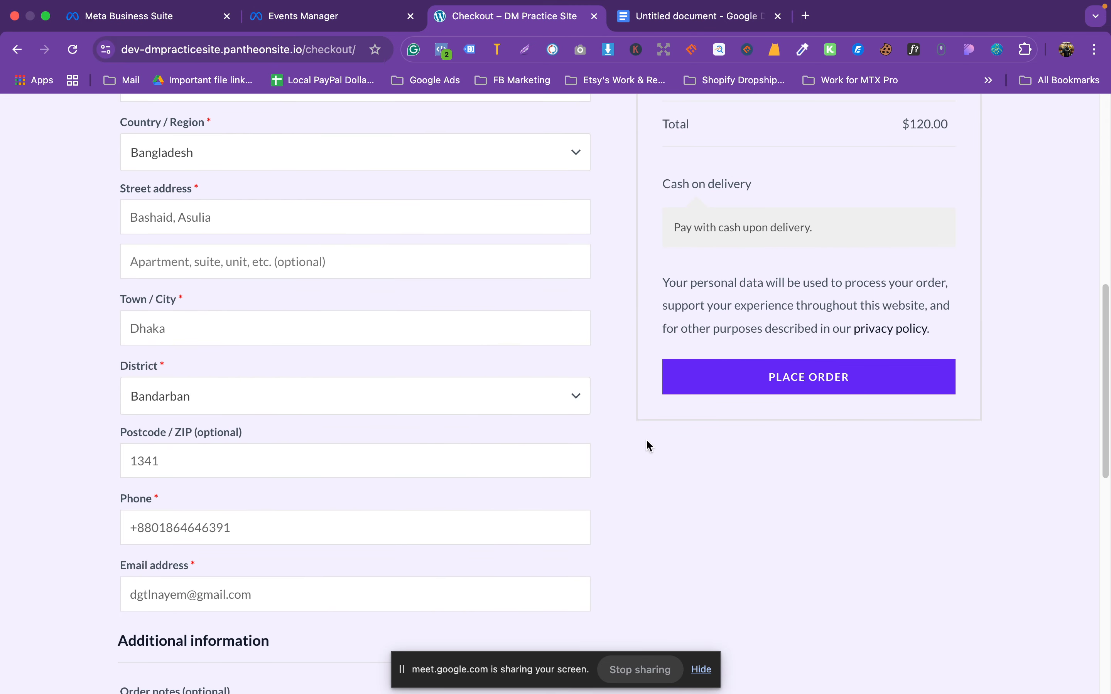
{"action": "left_click", "coordinate": [801, 389]}
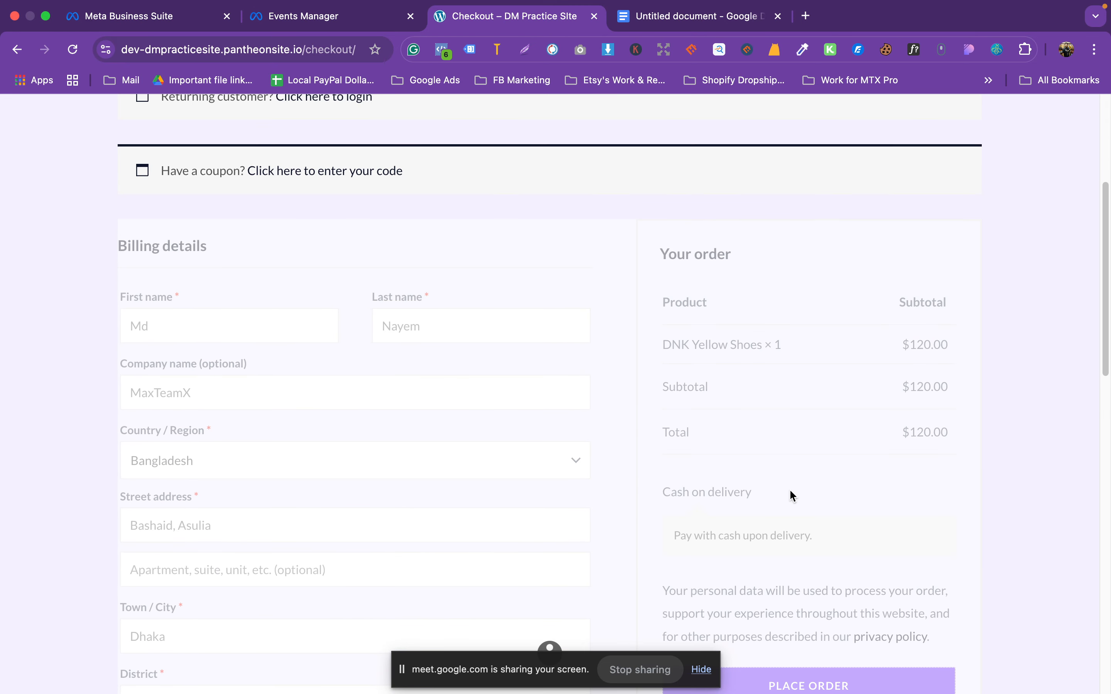
{"action": "scroll", "coordinate": [793, 476], "scroll_direction": "down", "scroll_amount": 4}
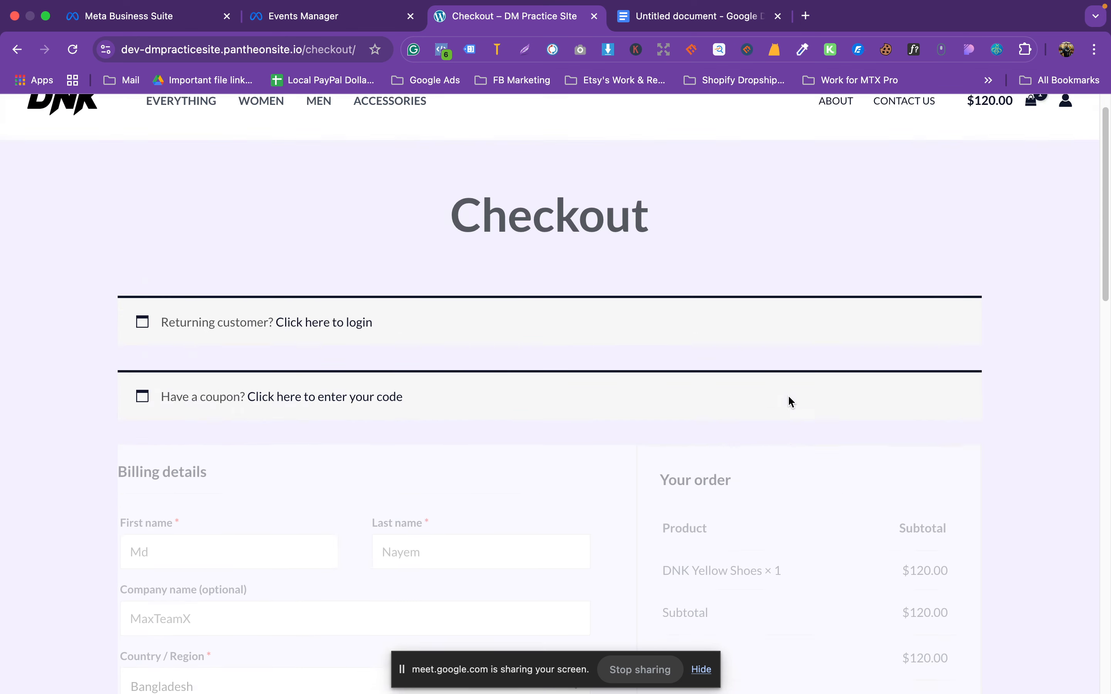
{"action": "scroll", "coordinate": [790, 403], "scroll_direction": "down", "scroll_amount": 10}
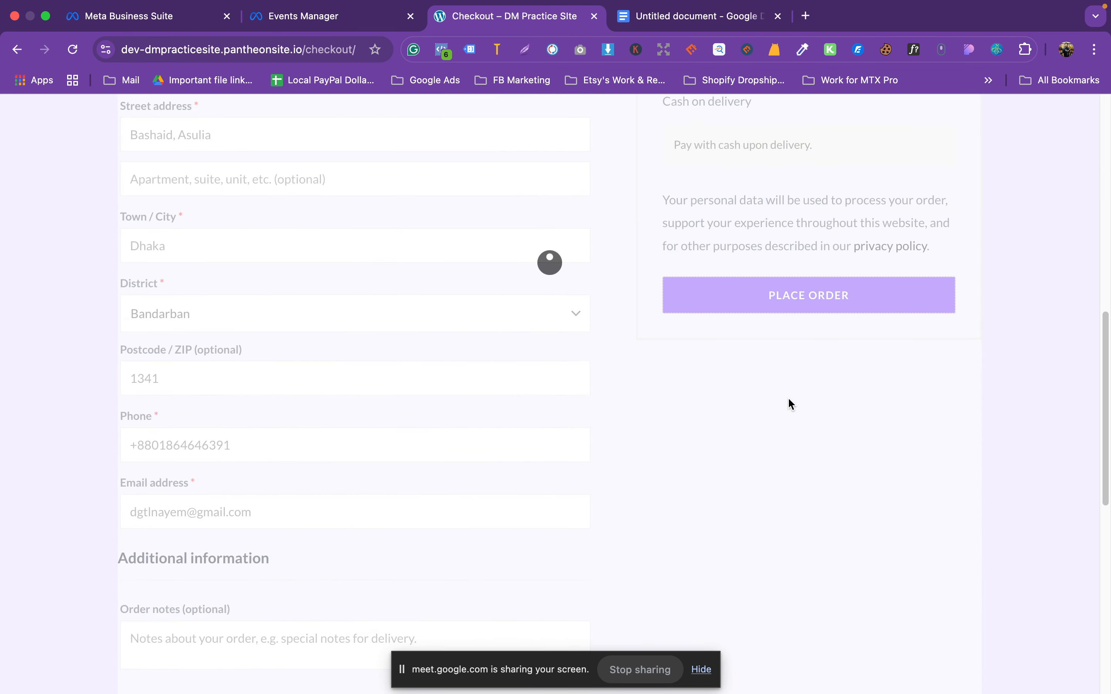
{"action": "scroll", "coordinate": [790, 403], "scroll_direction": "up", "scroll_amount": 10}
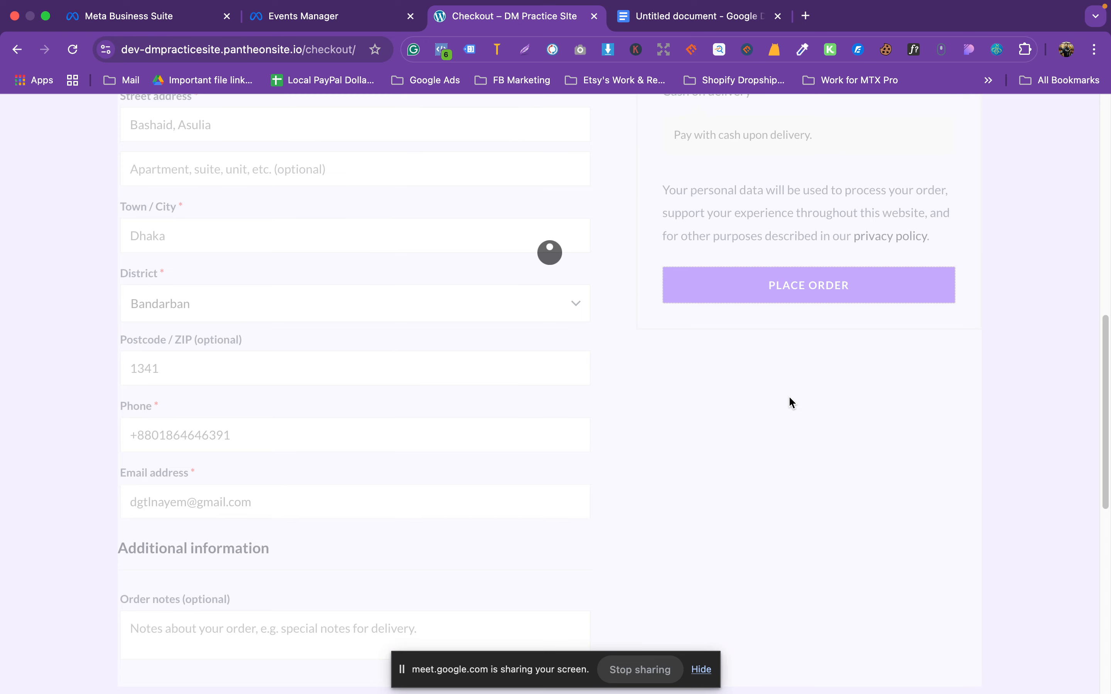
{"action": "left_click", "coordinate": [343, 17]}
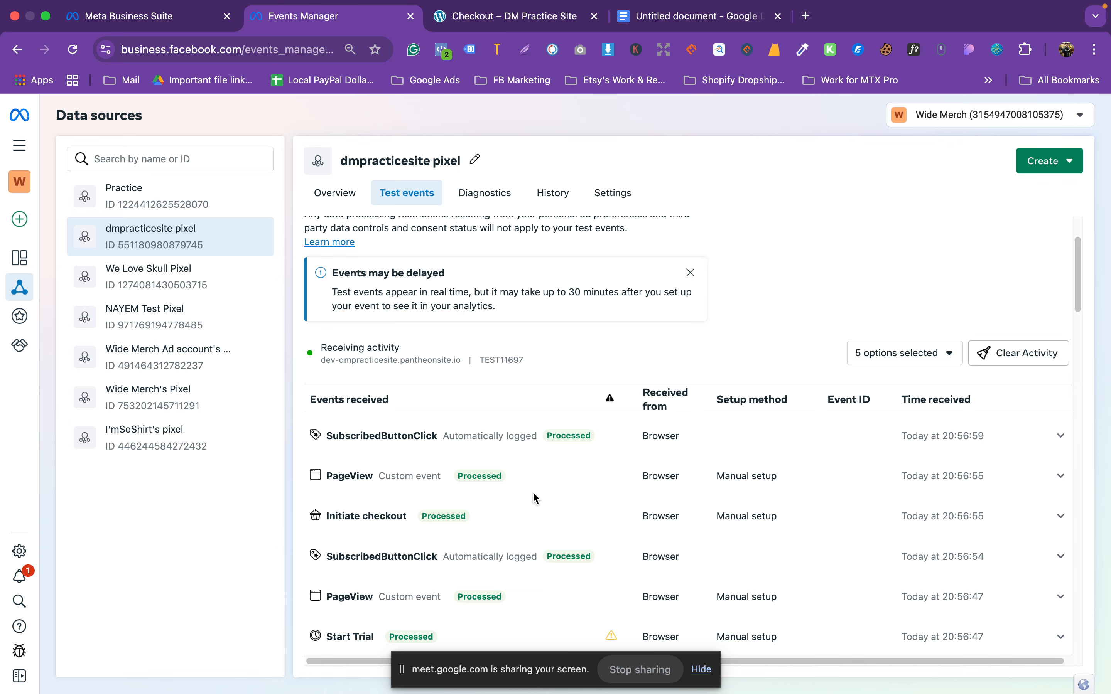
Step: Return to the checkout page and list its fired pixel events in Meta Pixel Helper
{"action": "left_click", "coordinate": [537, 30]}
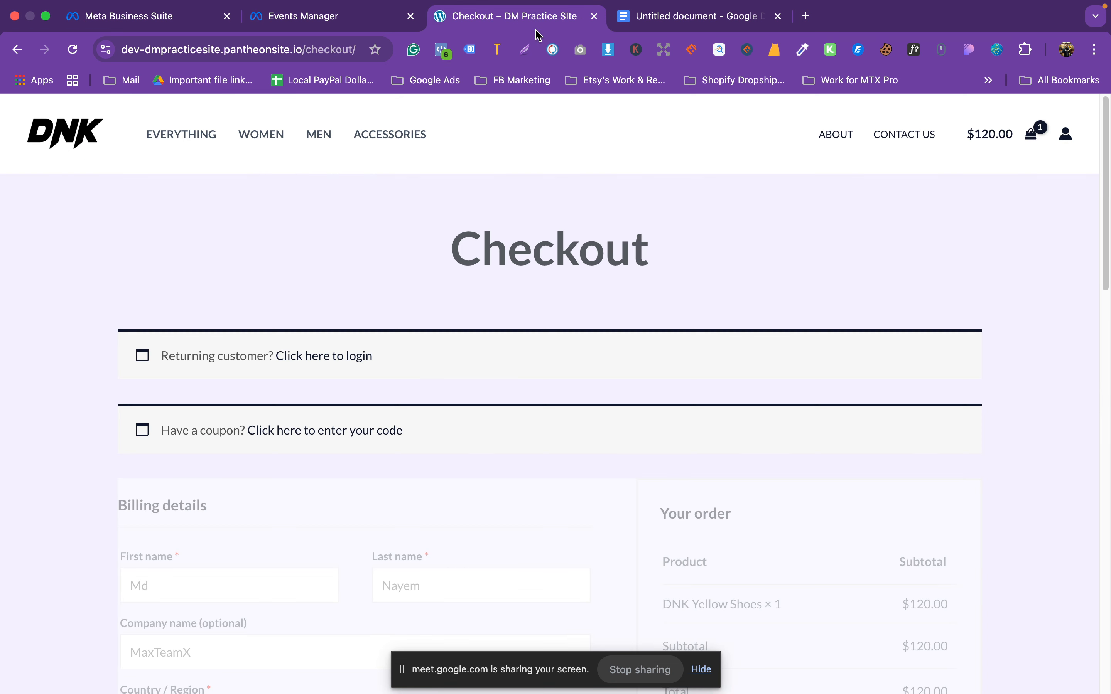
{"action": "scroll", "coordinate": [627, 375], "scroll_direction": "down", "scroll_amount": 10}
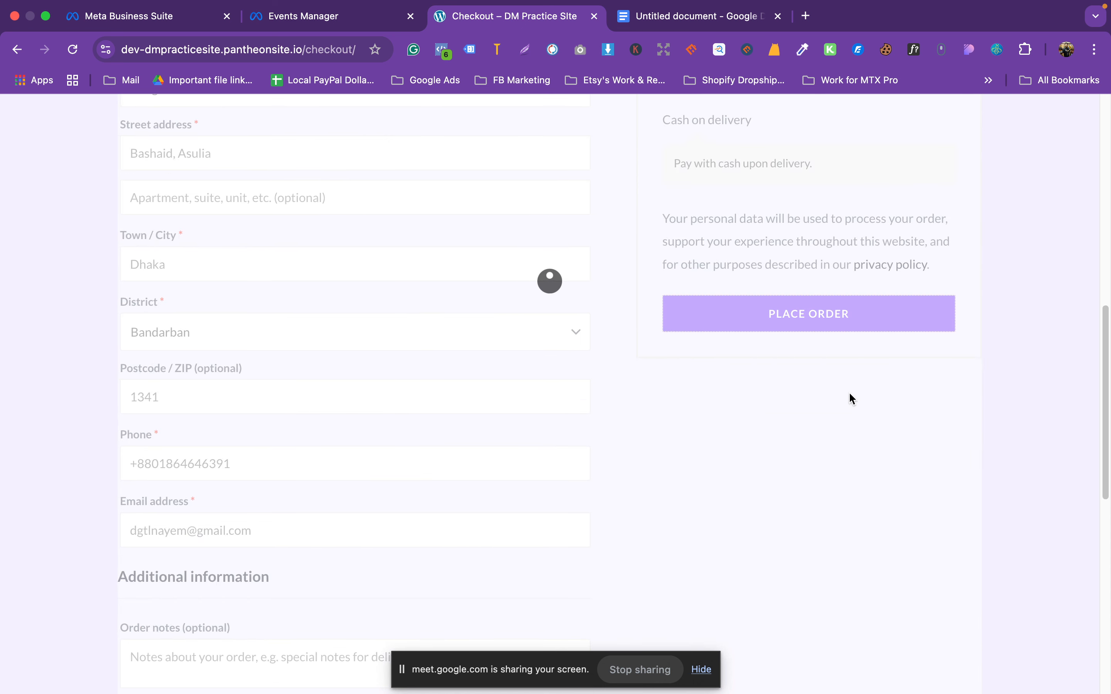
{"action": "scroll", "coordinate": [862, 478], "scroll_direction": "up", "scroll_amount": 6}
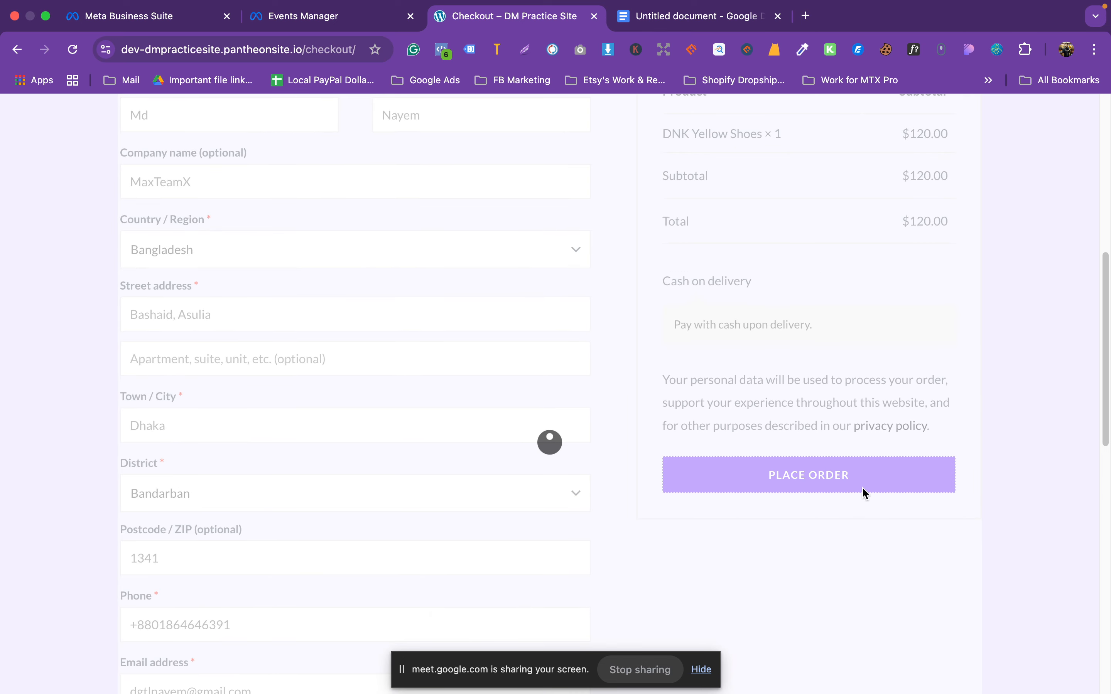
{"action": "scroll", "coordinate": [780, 441], "scroll_direction": "up", "scroll_amount": 3}
{"action": "scroll", "coordinate": [872, 413], "scroll_direction": "down", "scroll_amount": 3}
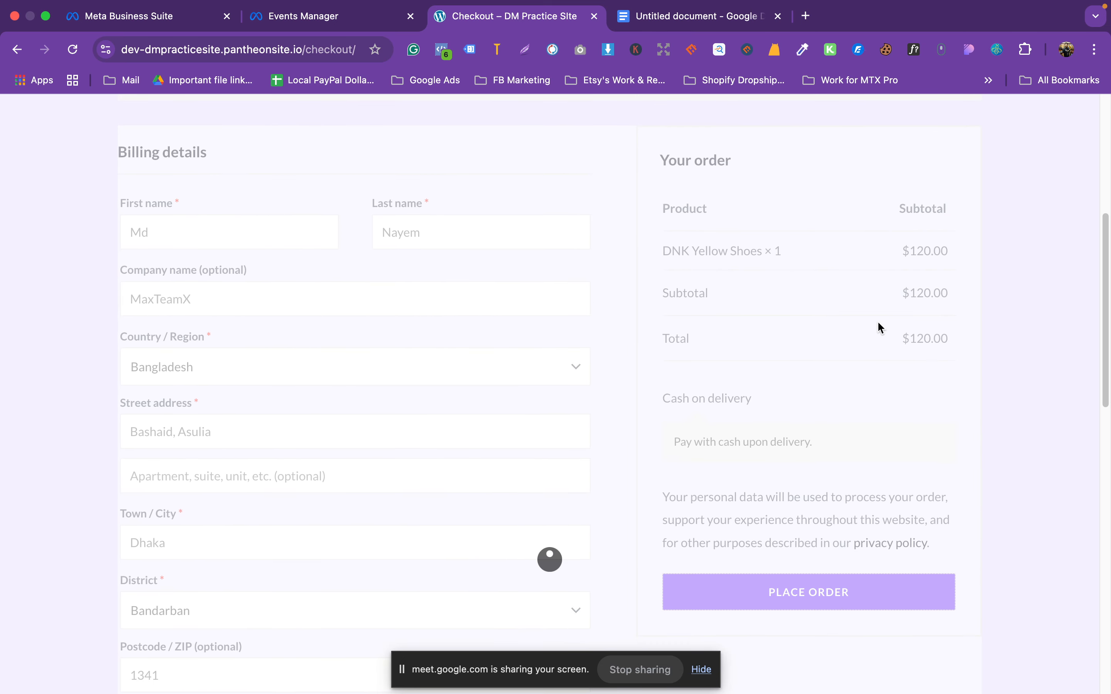
{"action": "left_click", "coordinate": [442, 49]}
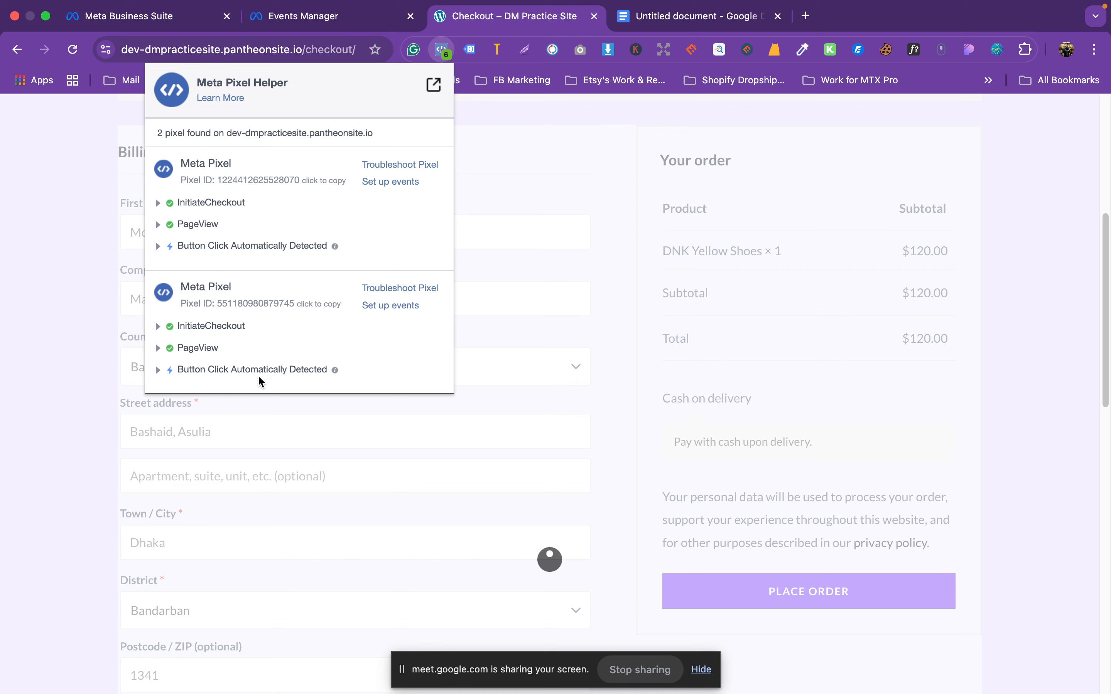
Step: Expand and collapse the Button Click, PageView and InitiateCheckout event details, then close the list
{"action": "left_click", "coordinate": [157, 372]}
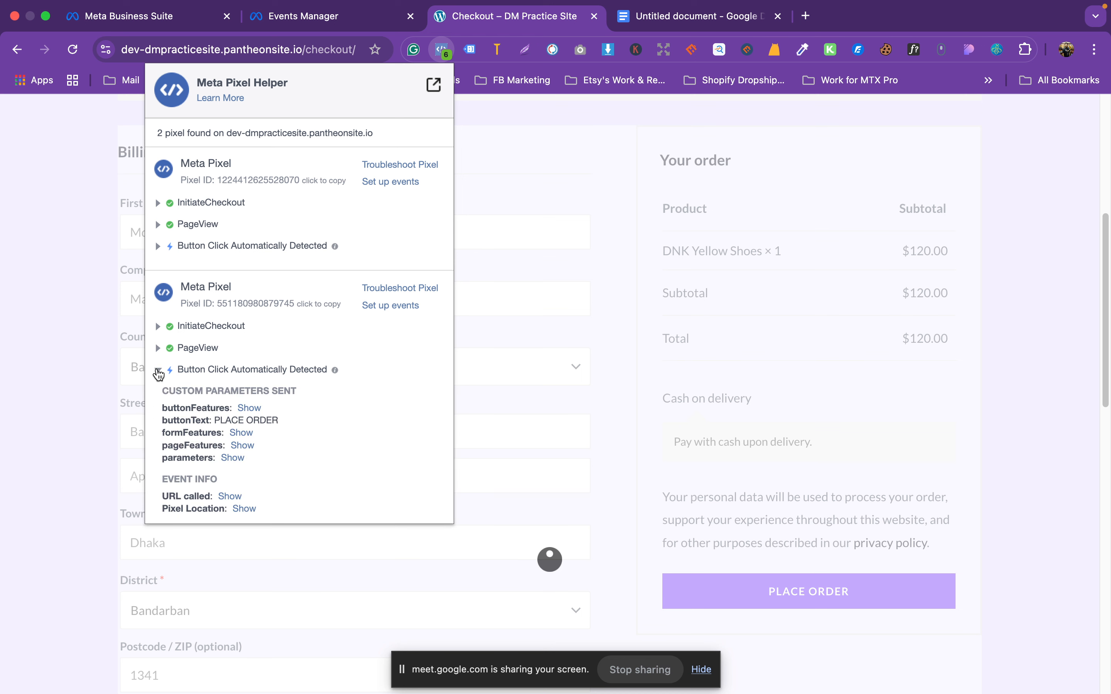
{"action": "left_click", "coordinate": [158, 371]}
{"action": "left_click", "coordinate": [157, 349]}
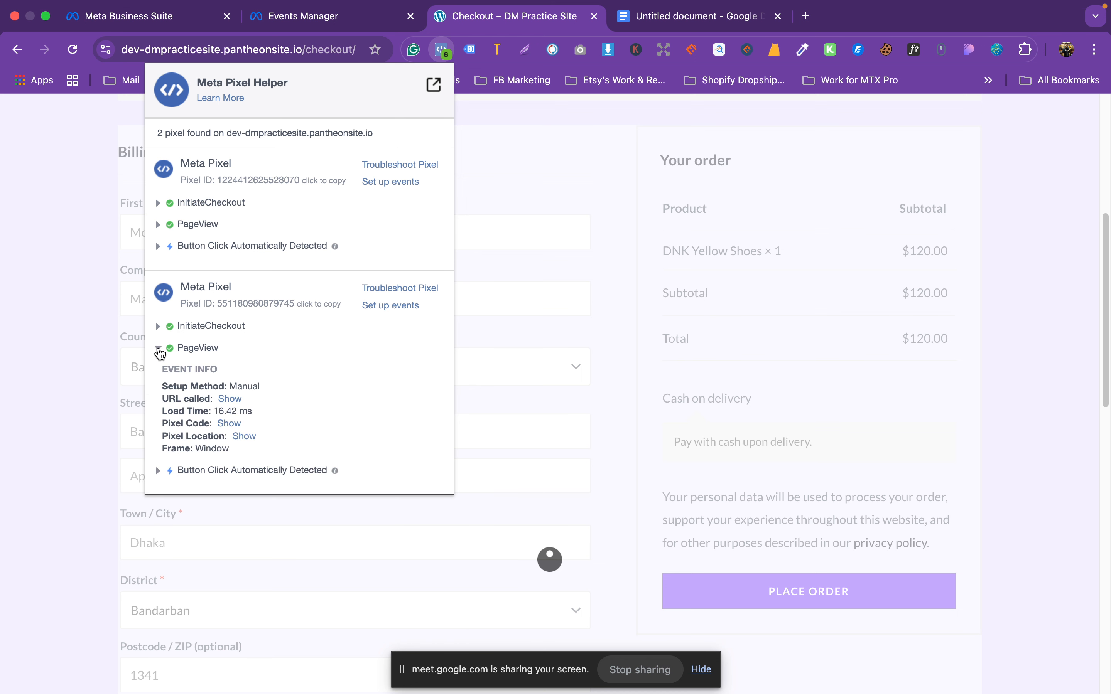
{"action": "left_click", "coordinate": [159, 351]}
{"action": "left_click", "coordinate": [158, 337]}
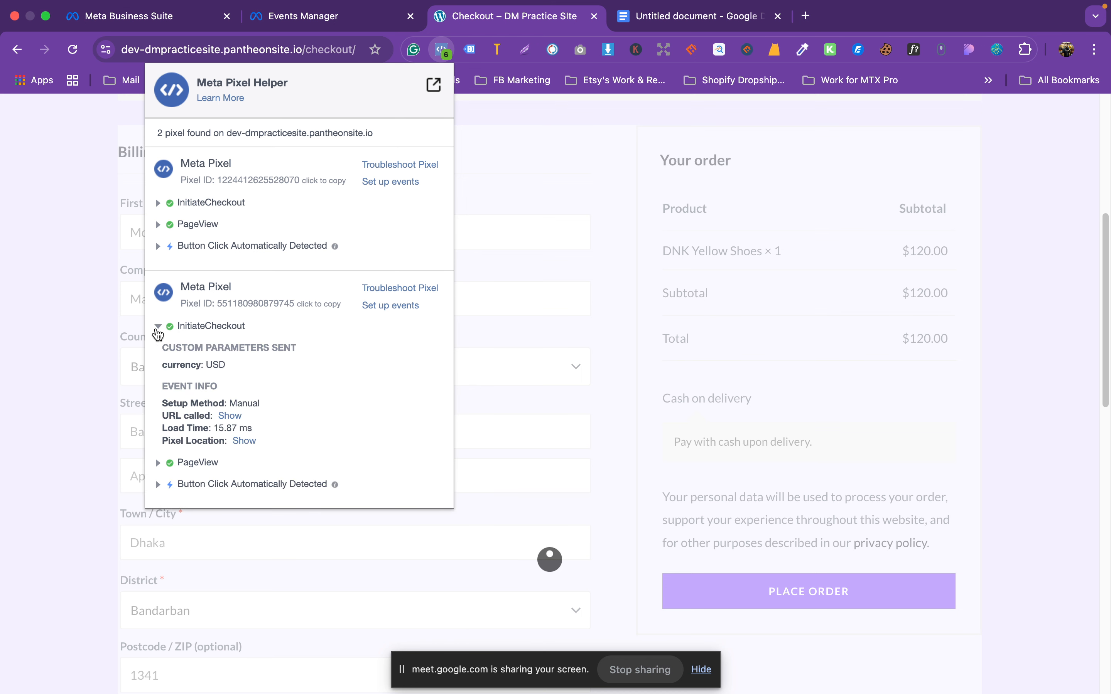
{"action": "left_click", "coordinate": [156, 340]}
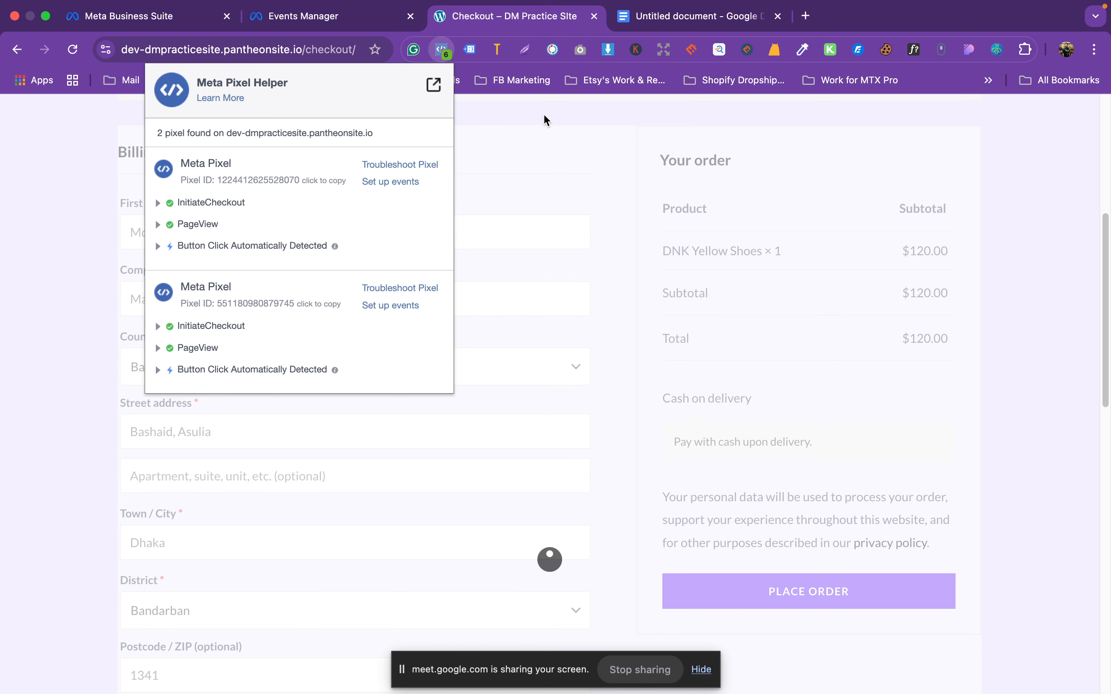
{"action": "left_click", "coordinate": [445, 51]}
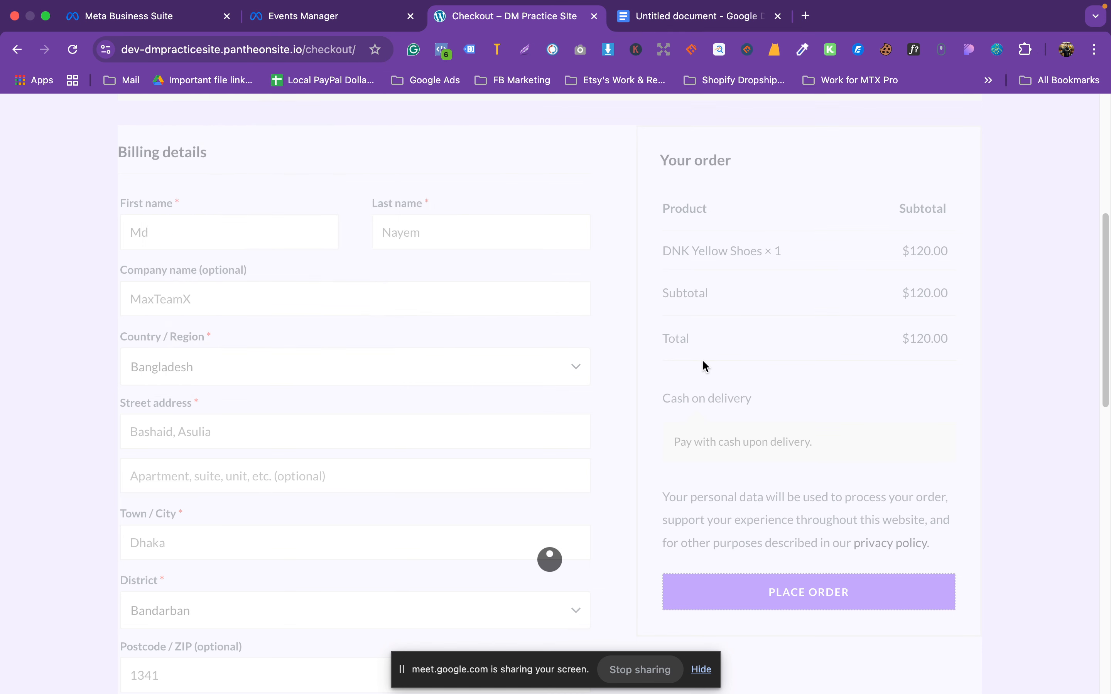
{"action": "scroll", "coordinate": [581, 424], "scroll_direction": "up", "scroll_amount": 8}
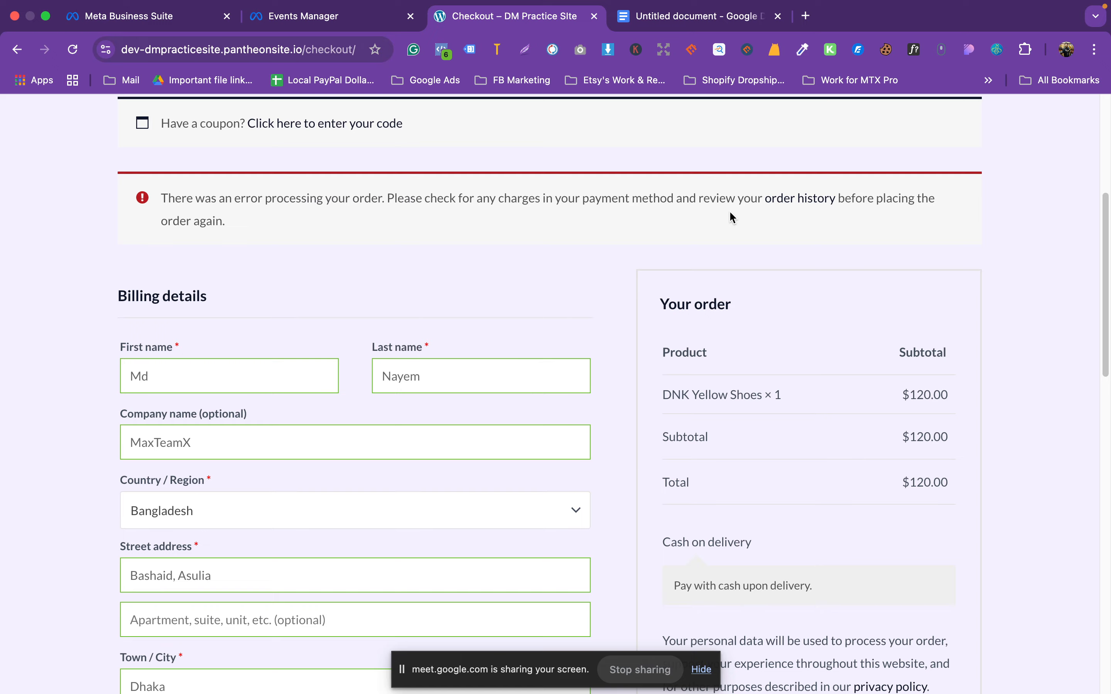
Step: Replace the billing last name with a new one and clear the company name
{"action": "scroll", "coordinate": [553, 337], "scroll_direction": "down", "scroll_amount": 3}
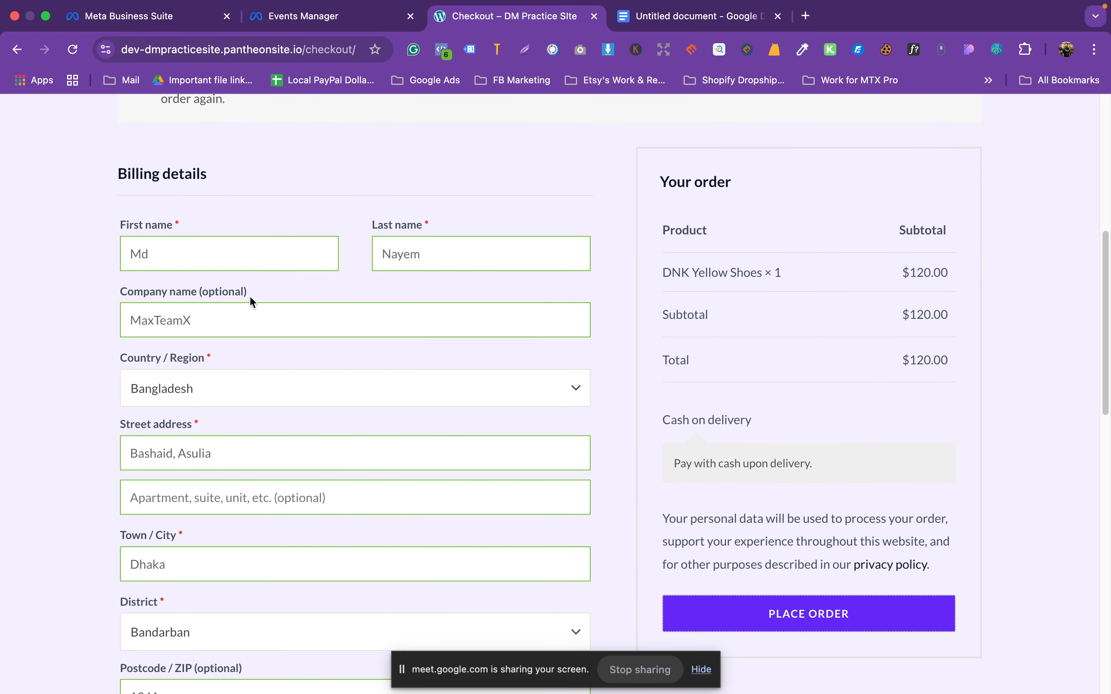
{"action": "double_click", "coordinate": [411, 254]}
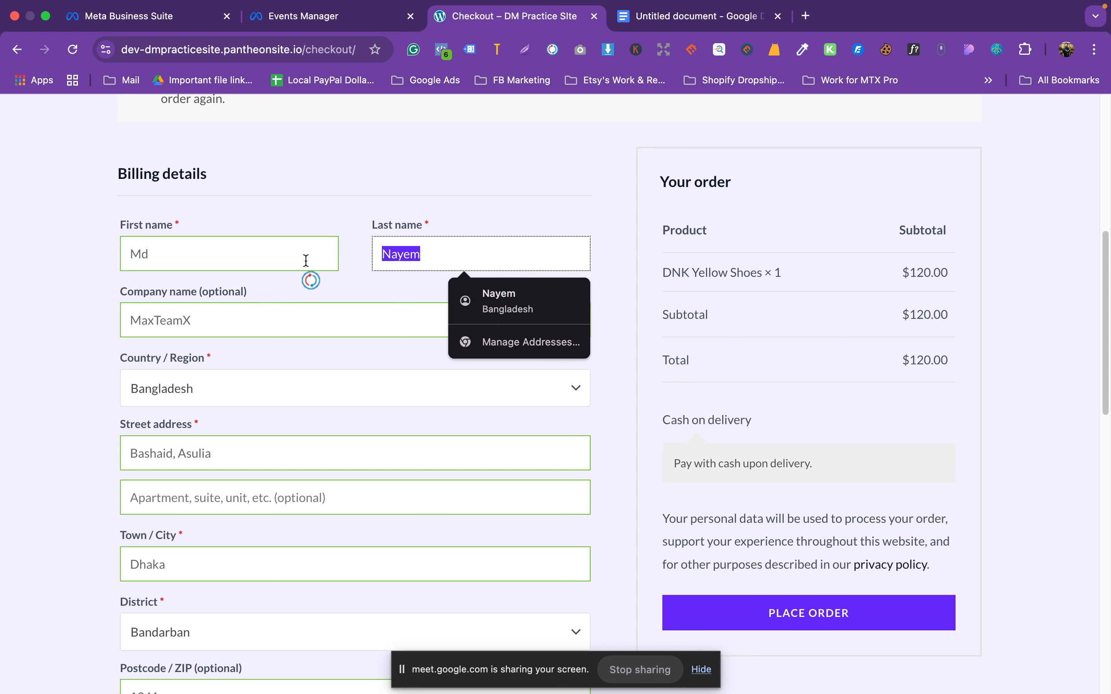
{"action": "type", "text": "Rakib"}
{"action": "scroll", "coordinate": [345, 444], "scroll_direction": "down", "scroll_amount": 1}
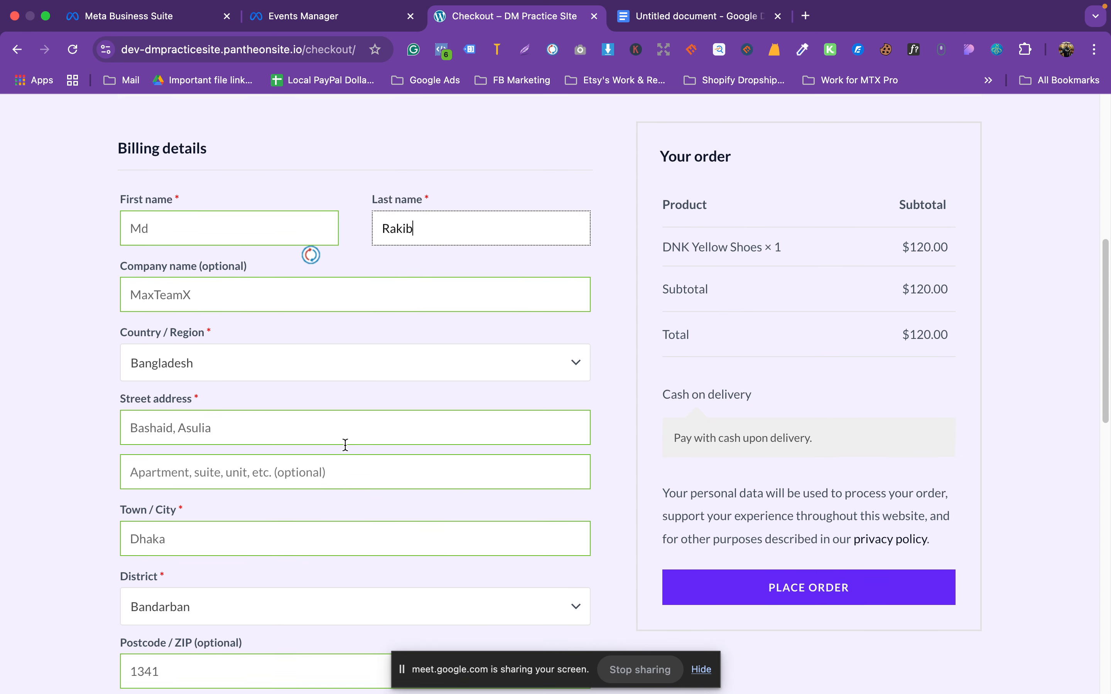
{"action": "key", "text": "Tab"}
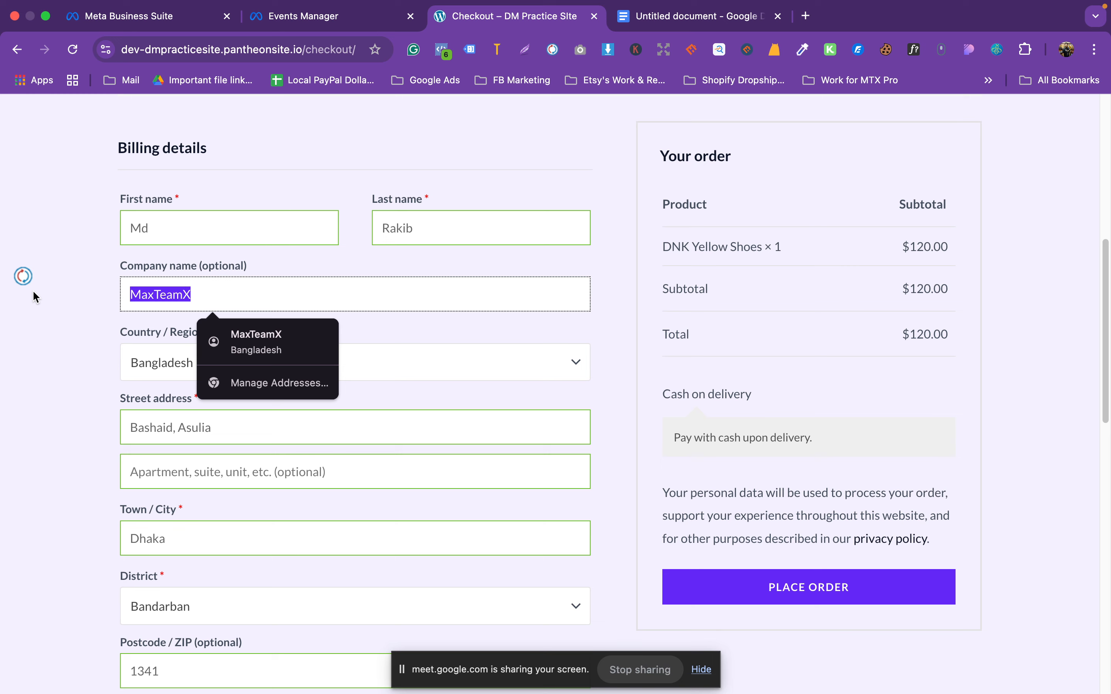
{"action": "key", "text": "BackSpace"}
Step: Choose a different district from the District dropdown
{"action": "scroll", "coordinate": [75, 489], "scroll_direction": "down", "scroll_amount": 3}
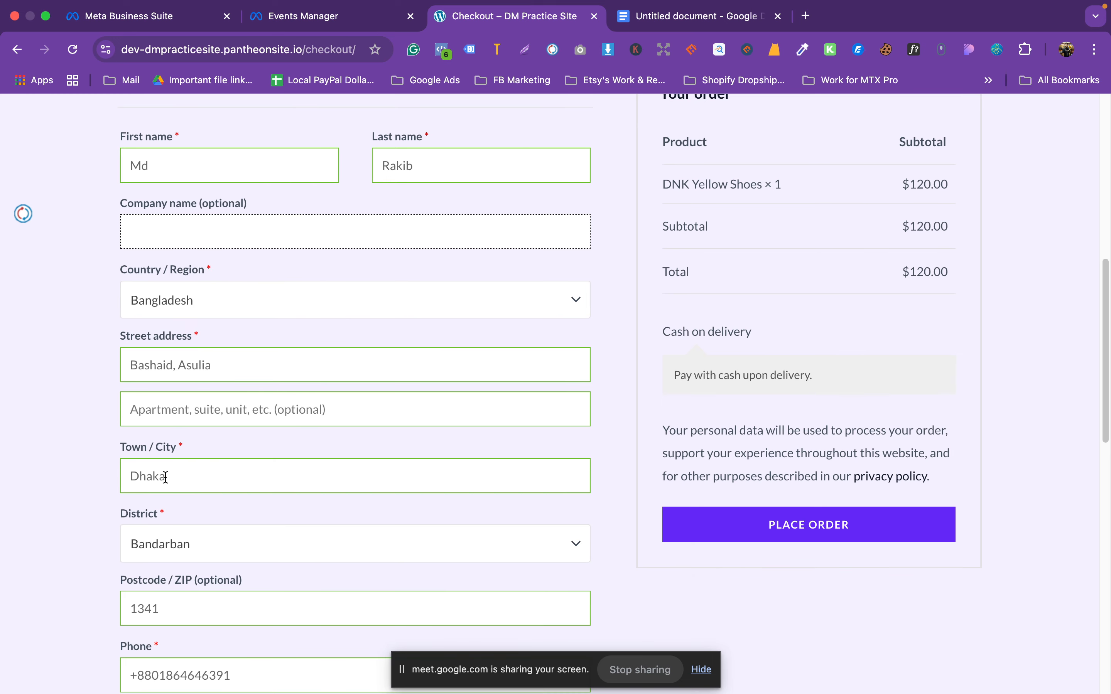
{"action": "left_click", "coordinate": [176, 477]}
{"action": "left_click", "coordinate": [172, 548]}
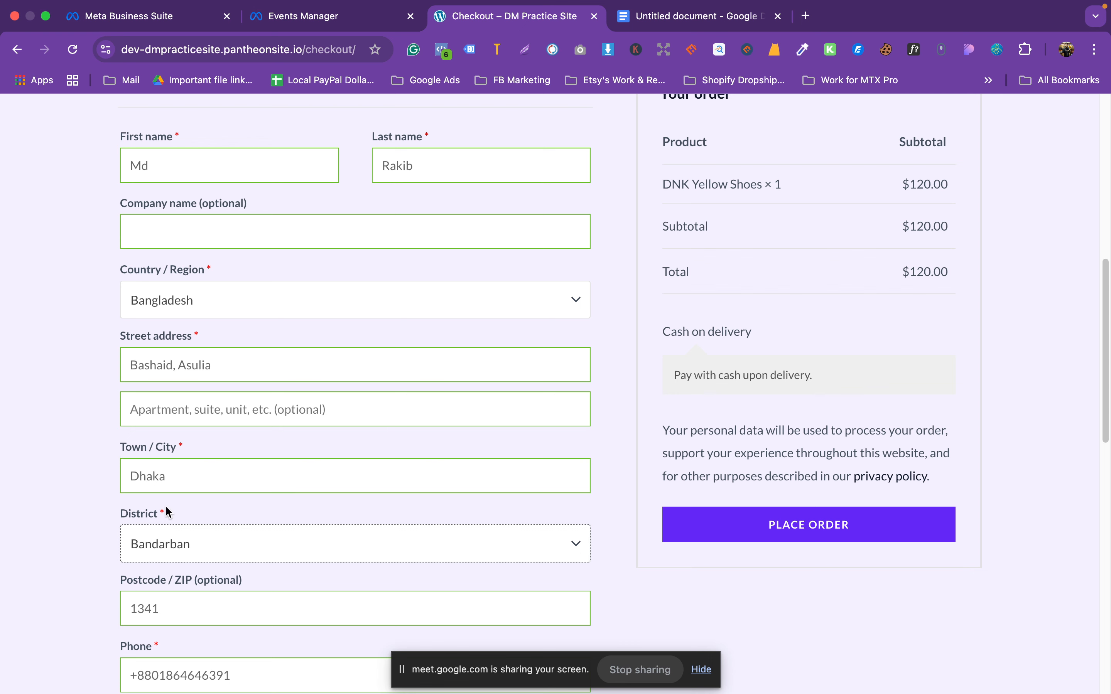
{"action": "left_click", "coordinate": [162, 543]}
{"action": "left_click", "coordinate": [159, 476]}
{"action": "scroll", "coordinate": [714, 558], "scroll_direction": "down", "scroll_amount": 10}
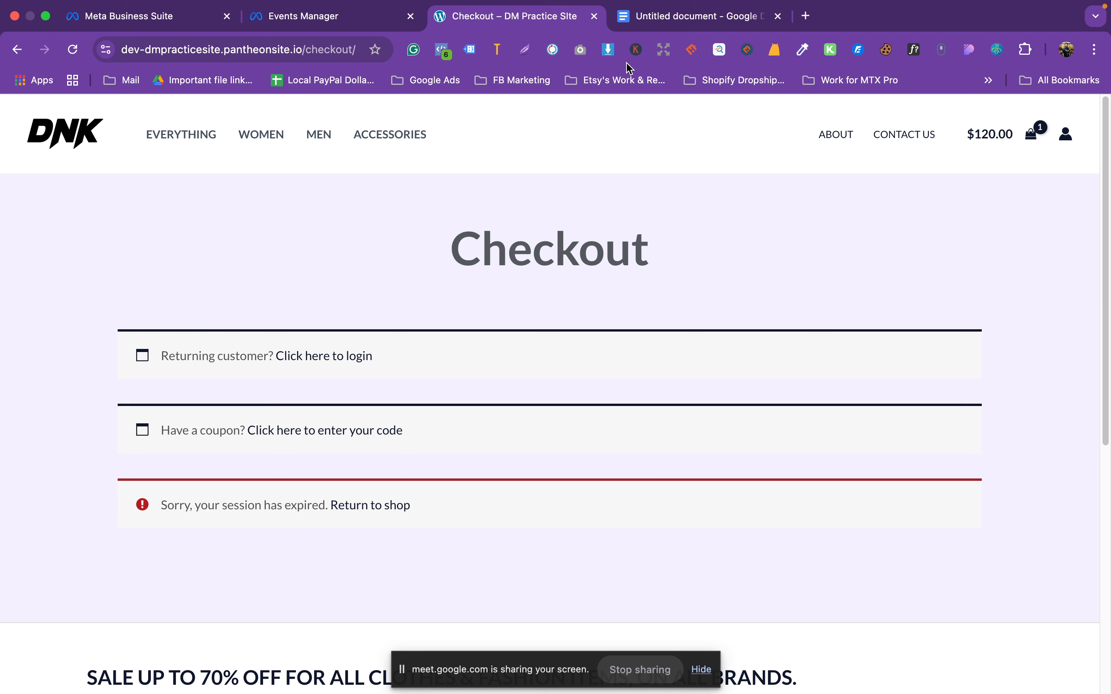
Step: Review the Test events list and the Google Docs site URL list, then switch to the macOS desktop
{"action": "left_click", "coordinate": [328, 21]}
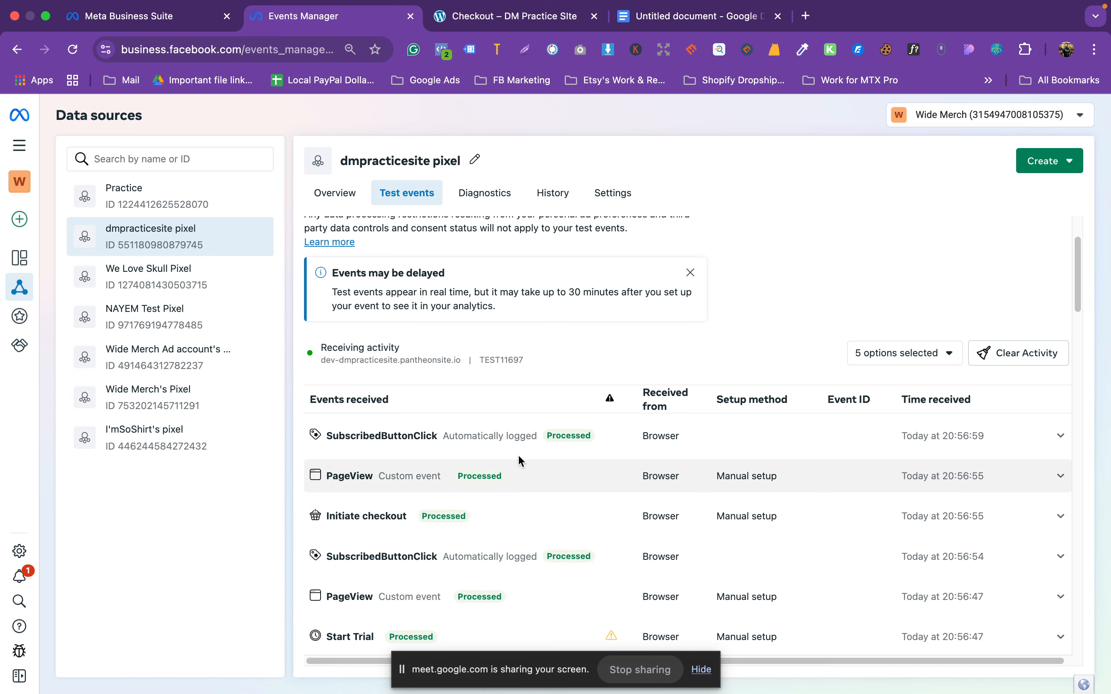
{"action": "scroll", "coordinate": [518, 456], "scroll_direction": "up", "scroll_amount": 3}
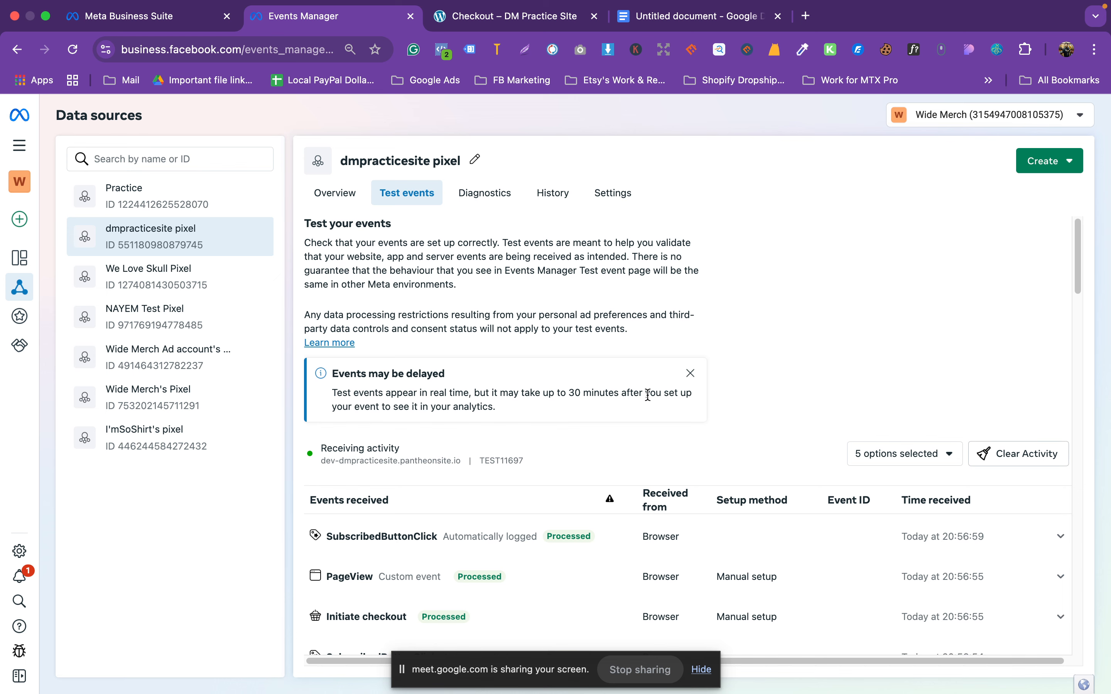
{"action": "left_click", "coordinate": [661, 14]}
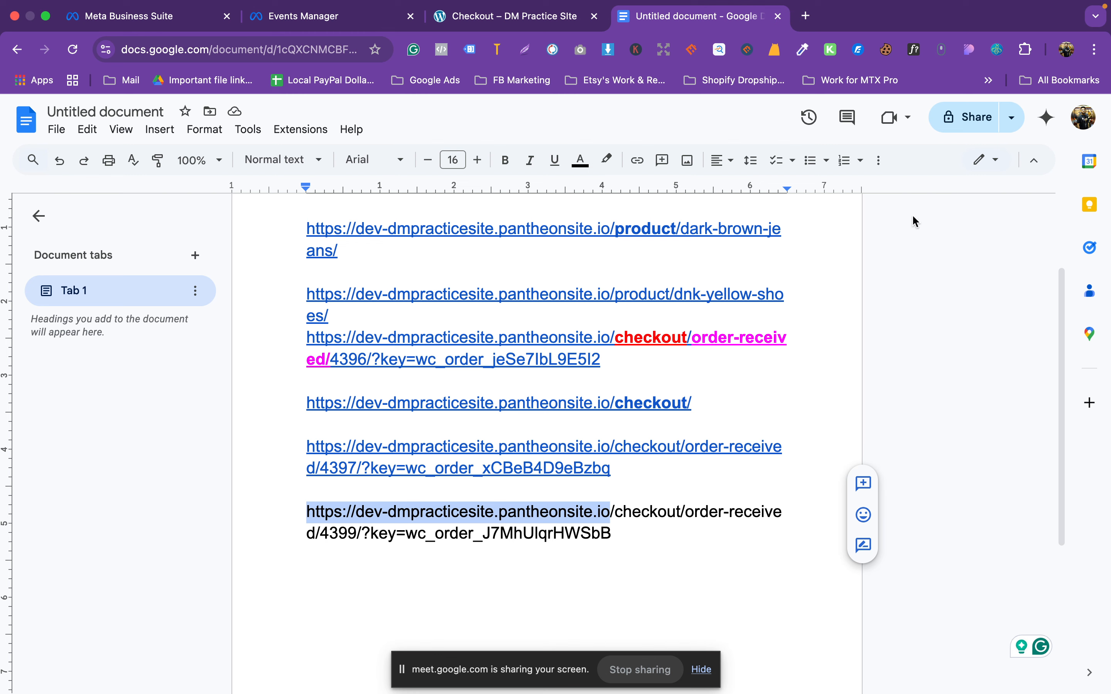
{"action": "left_click", "coordinate": [338, 14]}
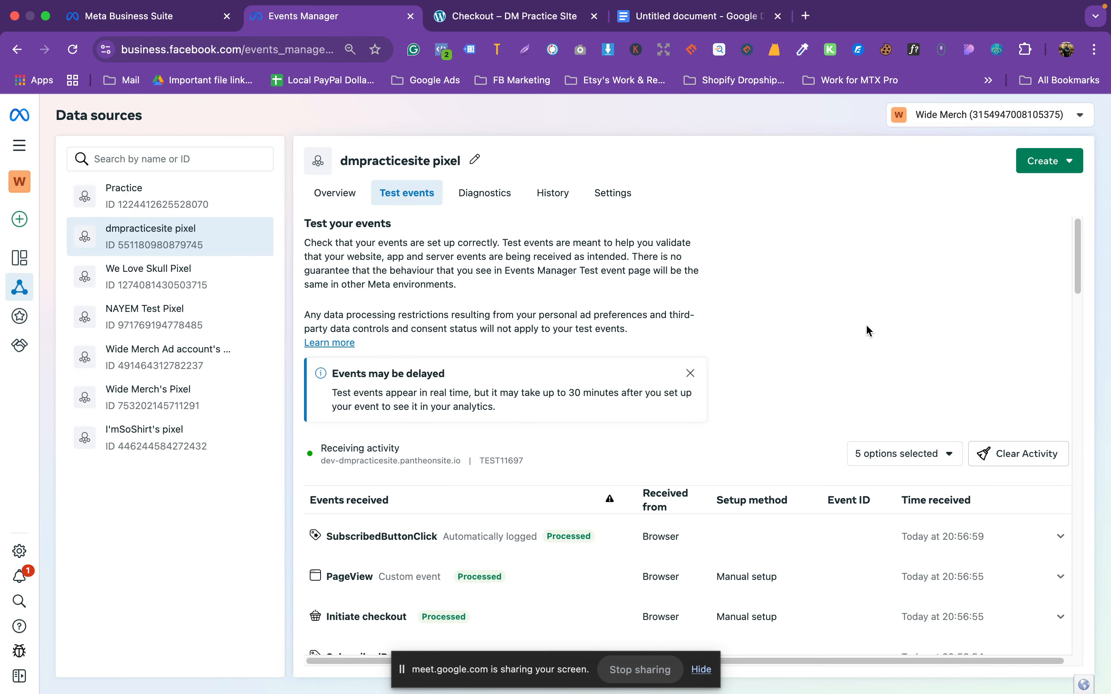
{"action": "key", "text": "ctrl+Up"}
{"action": "left_click", "coordinate": [896, 303]}
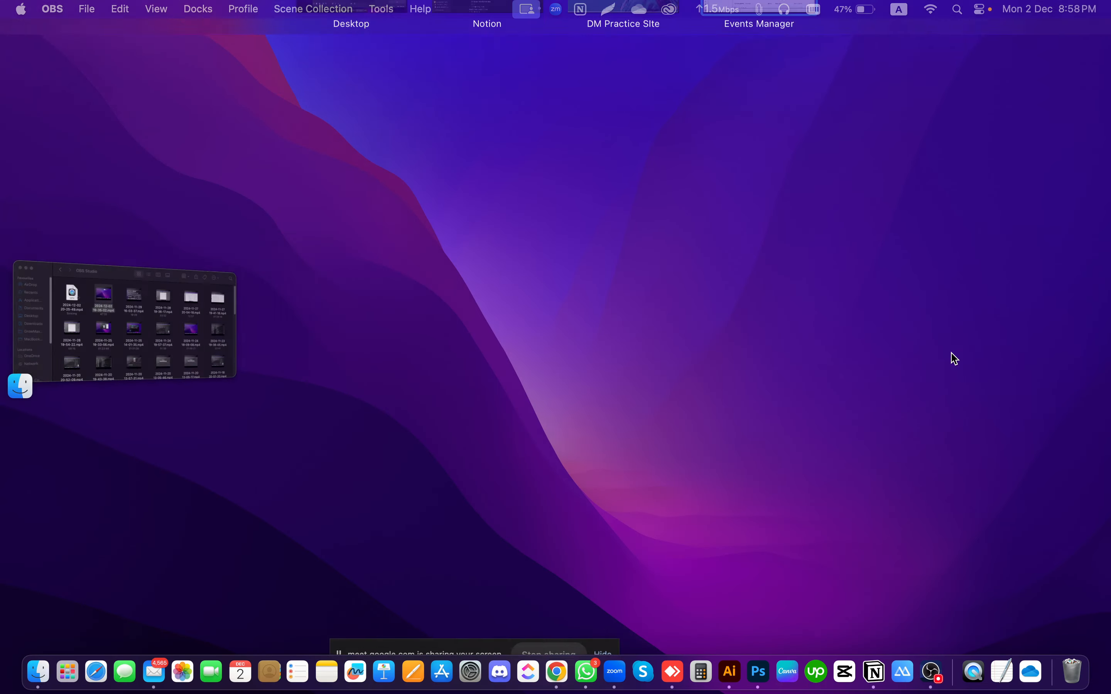